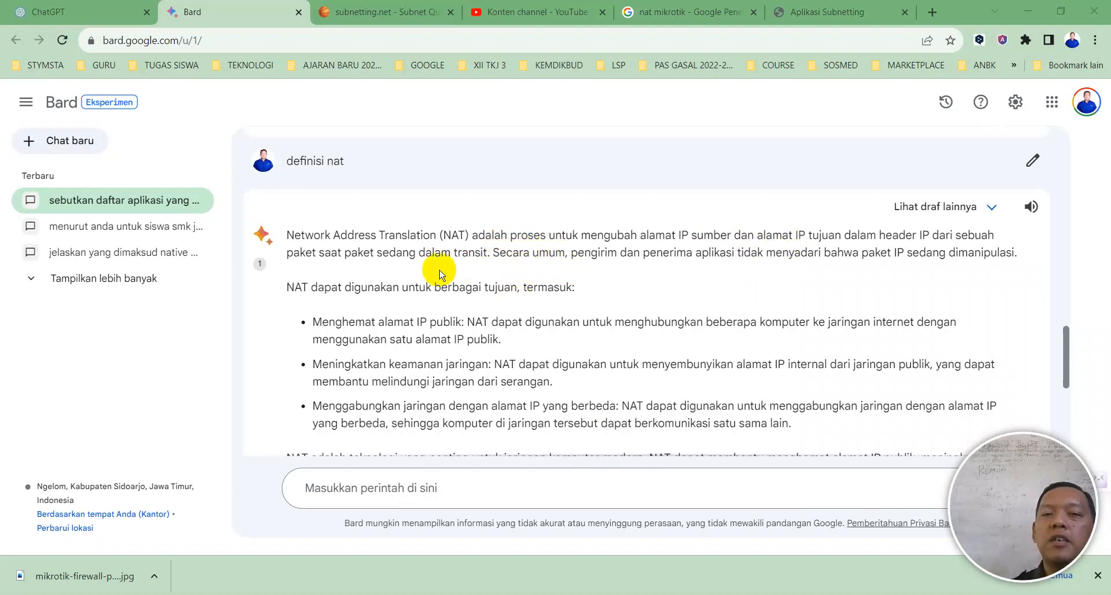
# - Glance at the ChatGPT conversation, then return to Bard's NAT answer
pyautogui.scroll(-1, 425, 243)
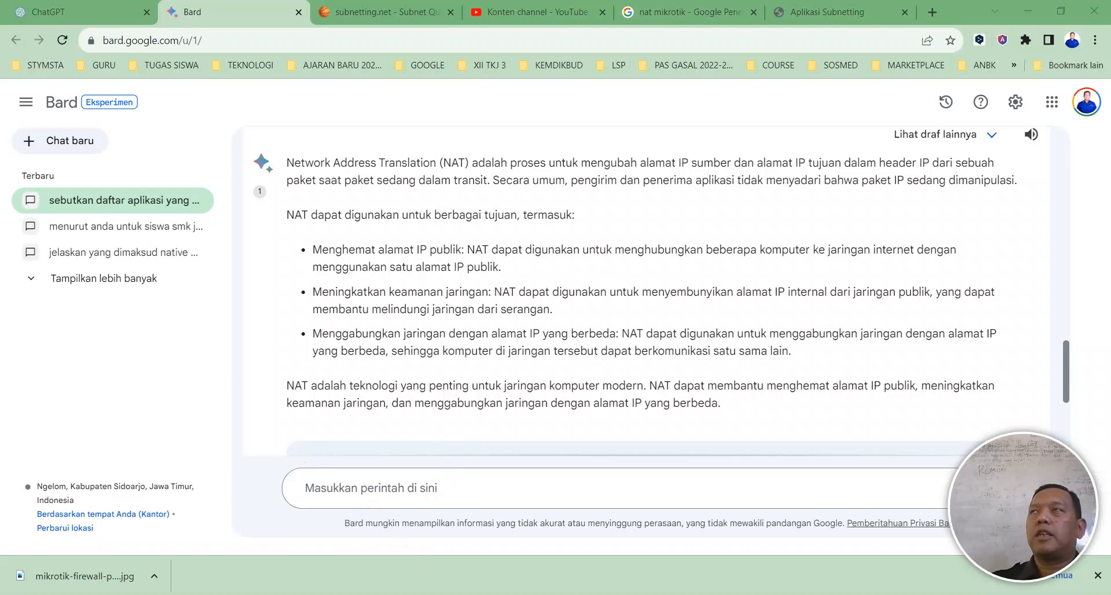
pyautogui.moveTo(293, 594)
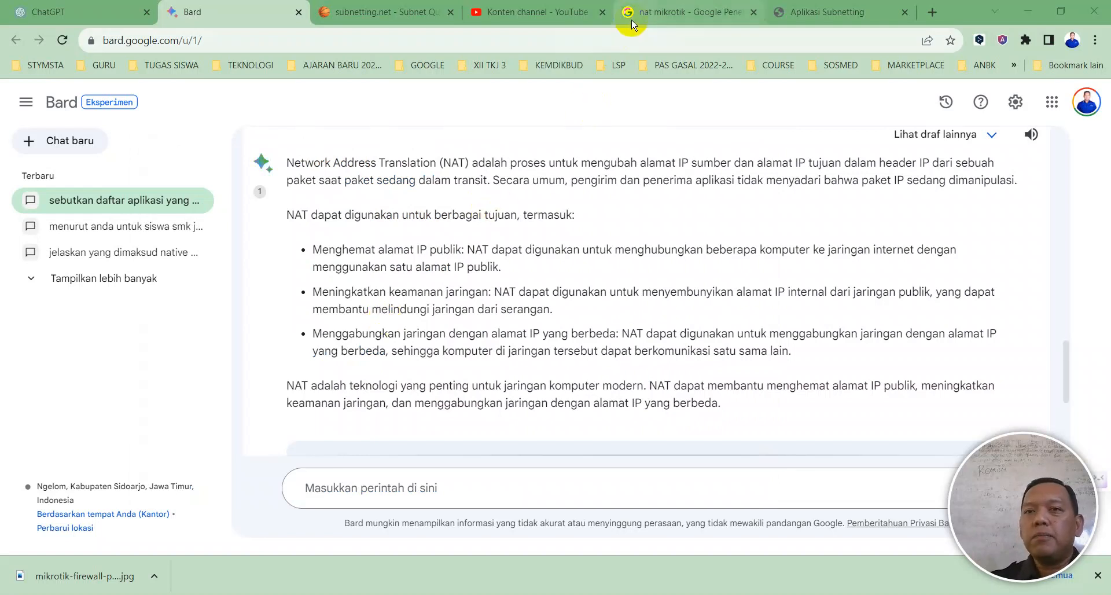
pyautogui.moveTo(632, 28)
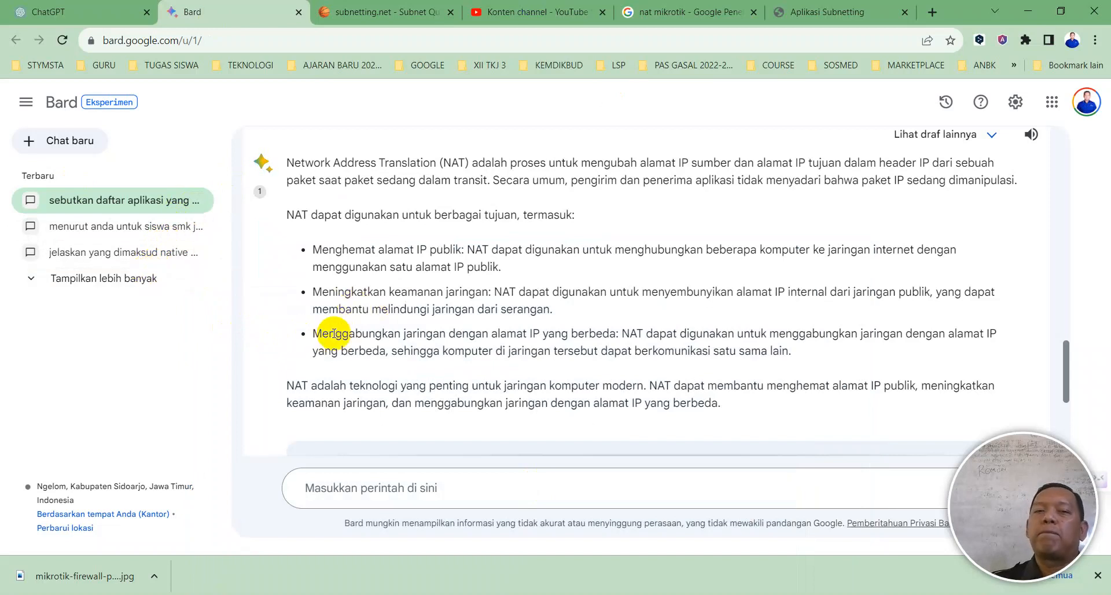
pyautogui.click(87, 12)
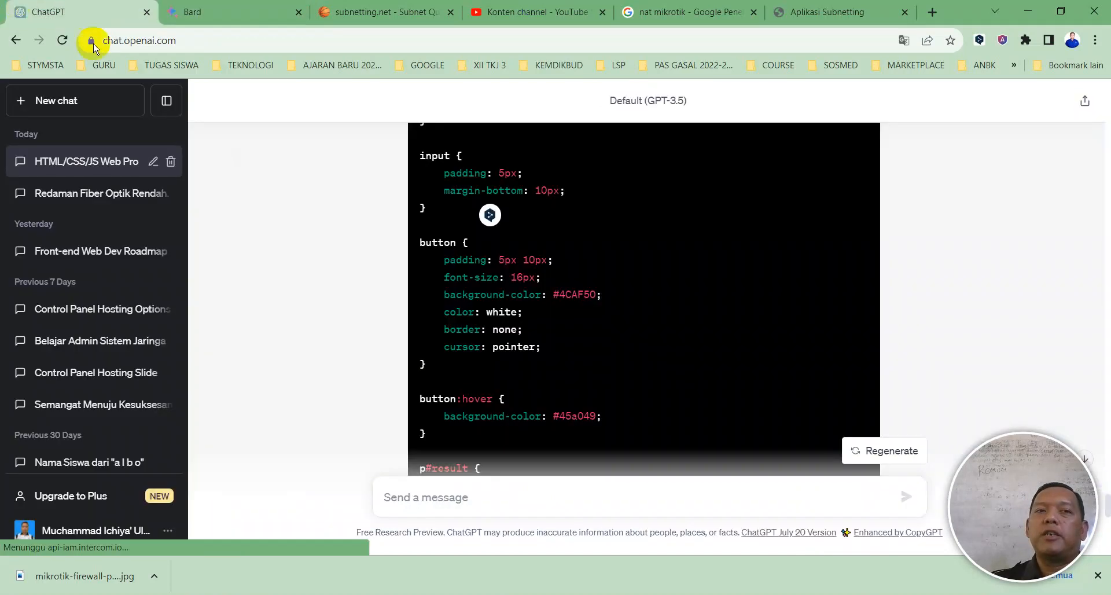
pyautogui.scroll(18, 639, 282)
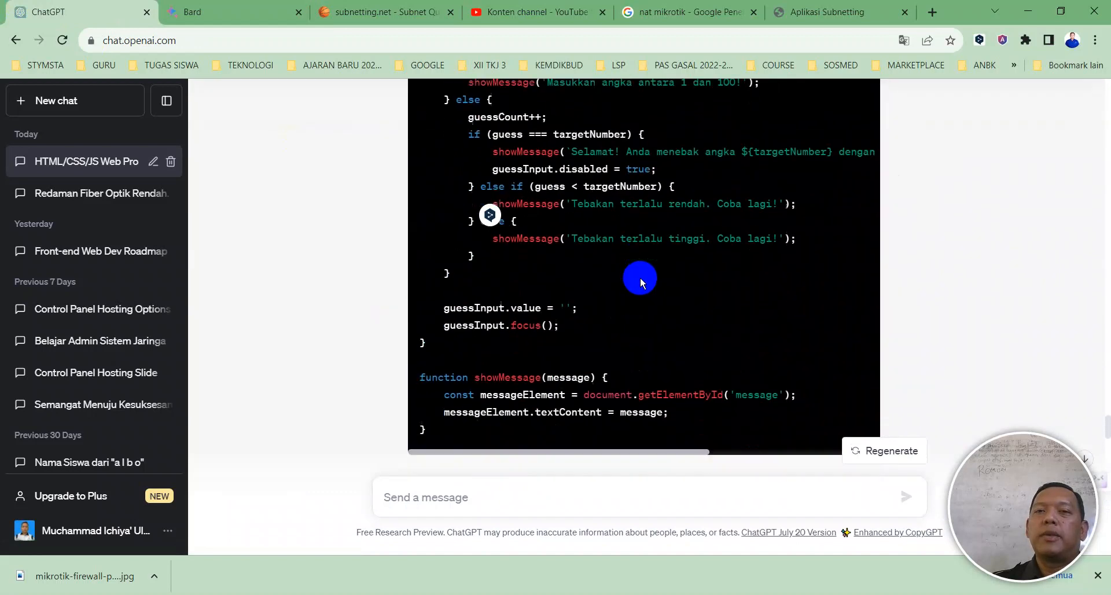
pyautogui.scroll(-6, 642, 278)
pyautogui.click(211, 12)
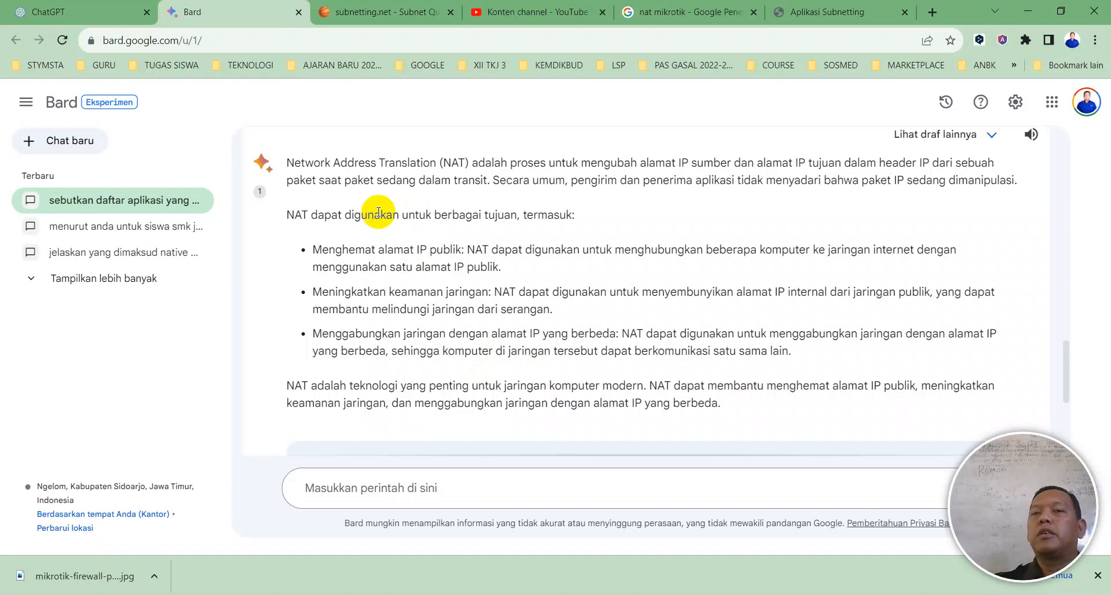
# - Ask ChatGPT 'jelaskan fungsi NAT dalam jaringan komputer'
pyautogui.click(71, 13)
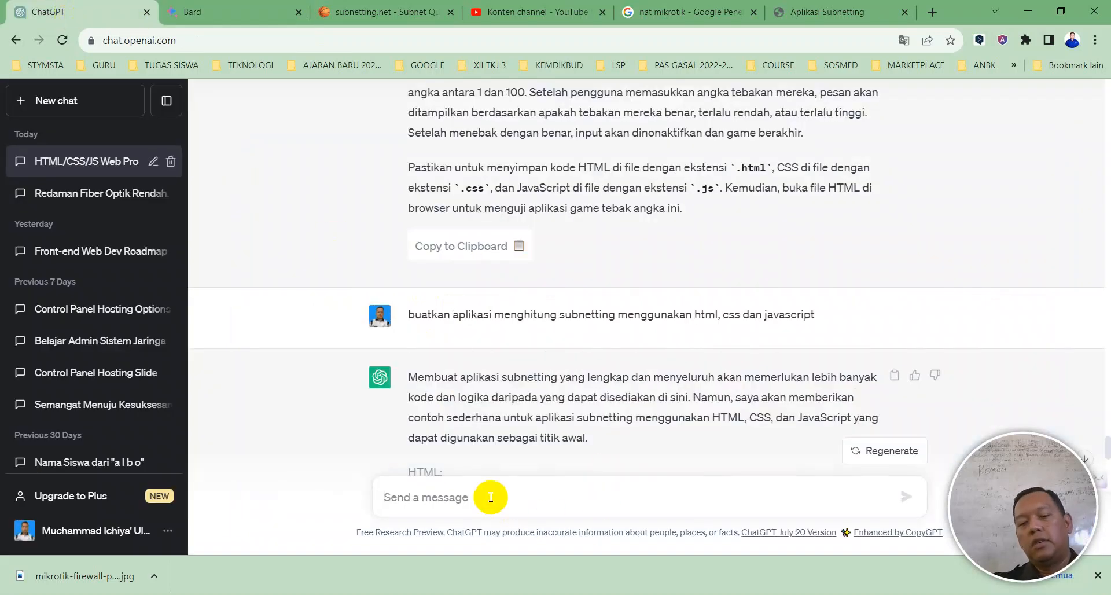
pyautogui.write('jelaskan')
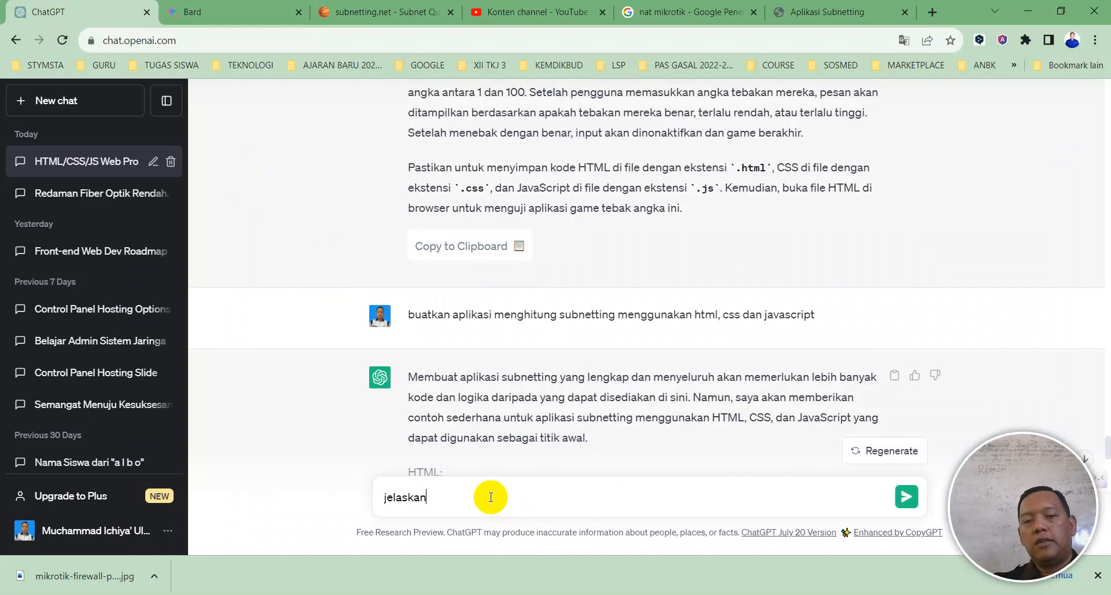
pyautogui.write(' fungsi NAT')
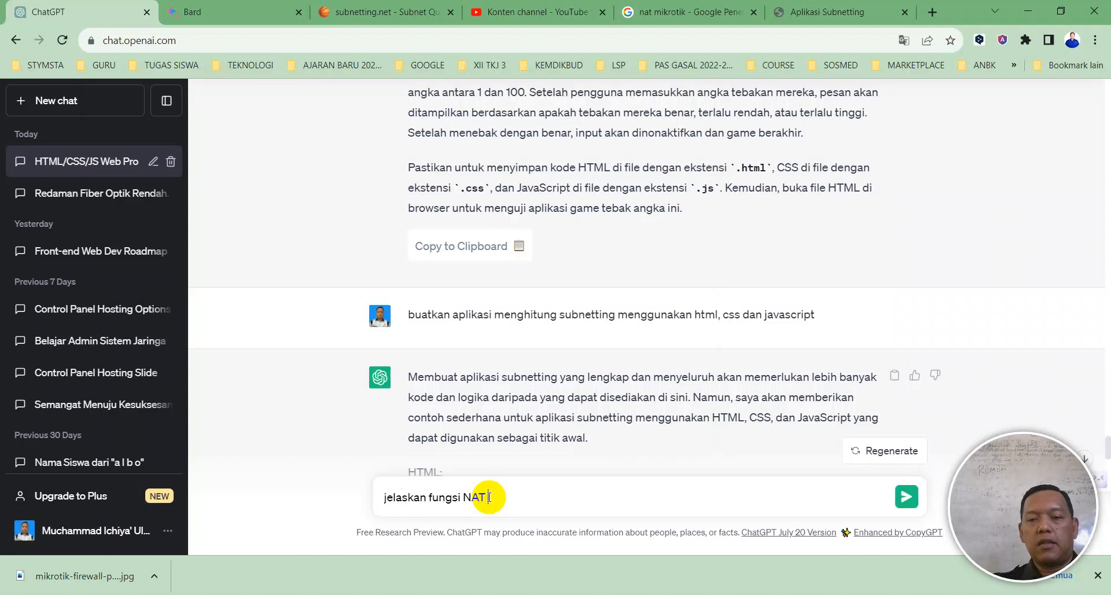
pyautogui.write(' dalam ja')
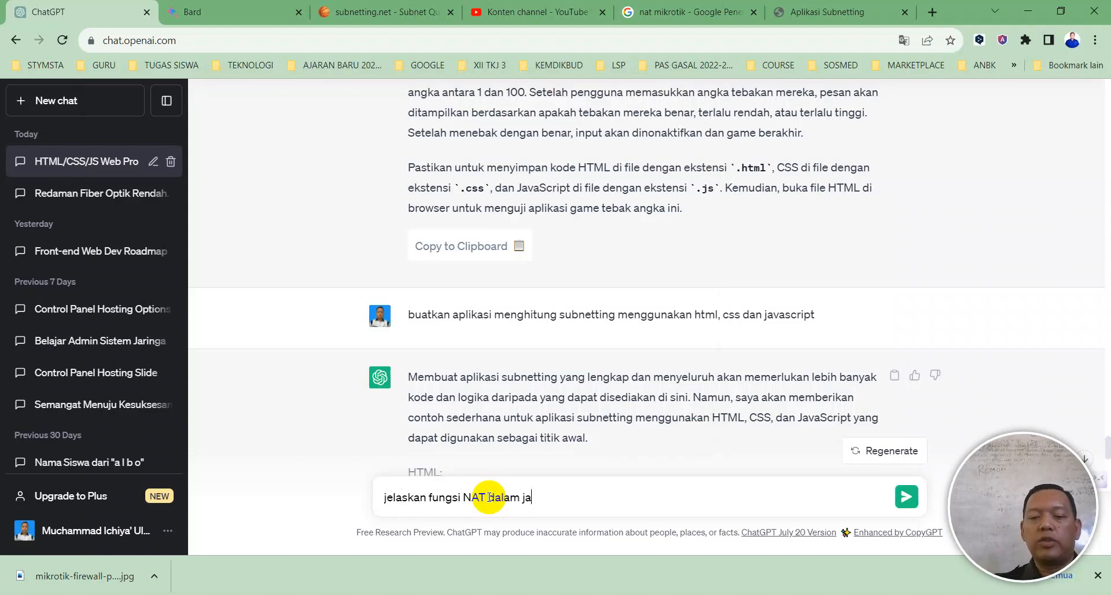
pyautogui.write('ringan komputer')
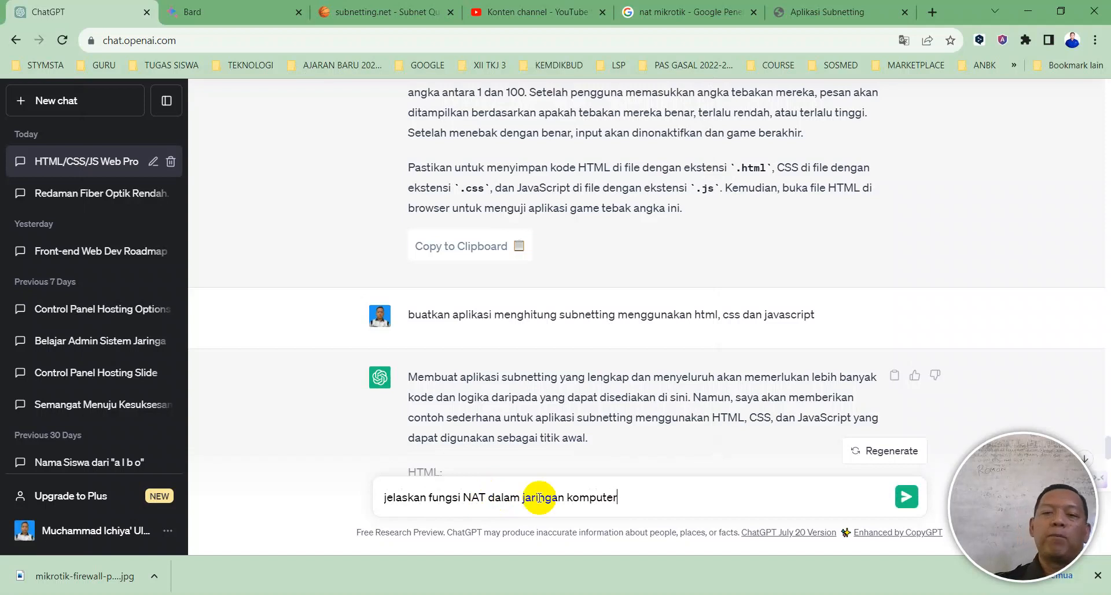
pyautogui.press('Return')
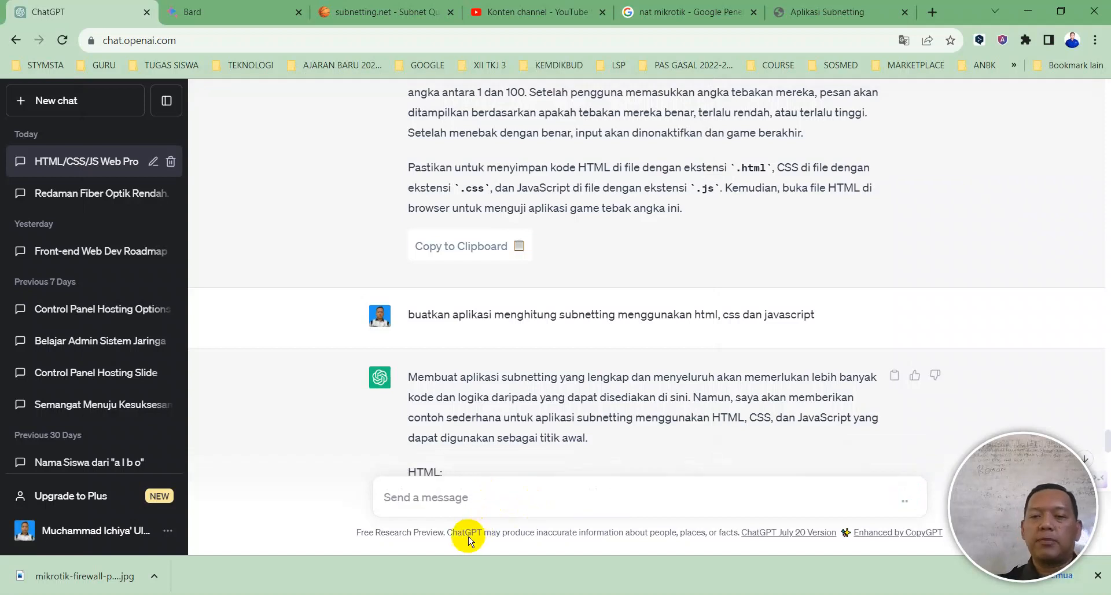
pyautogui.scroll(-10, 602, 328)
pyautogui.scroll(-15, 602, 328)
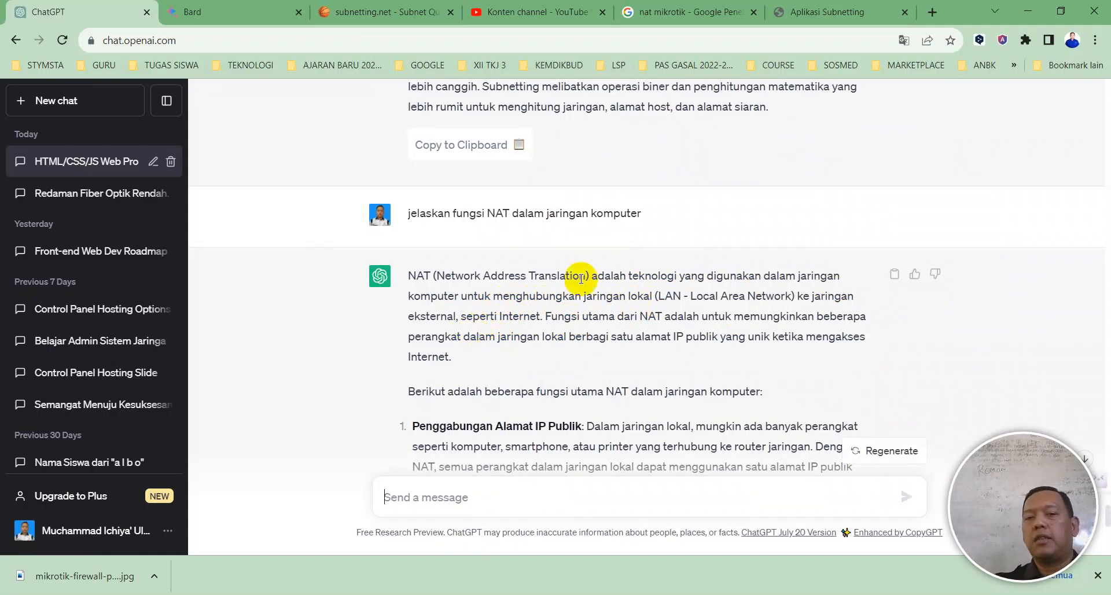
pyautogui.scroll(-5, 462, 226)
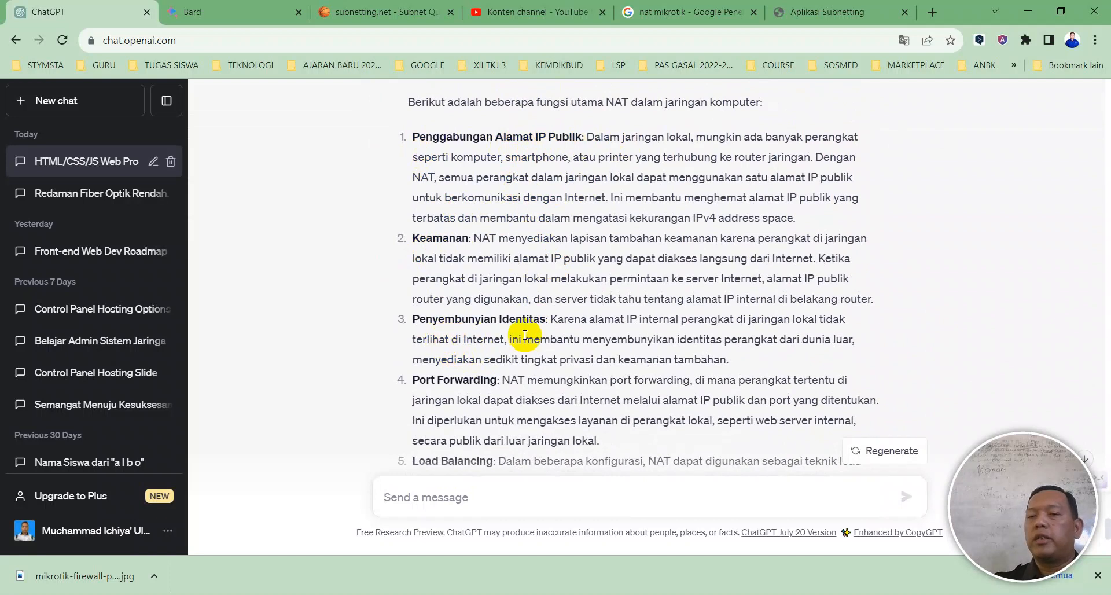
pyautogui.scroll(-3, 613, 324)
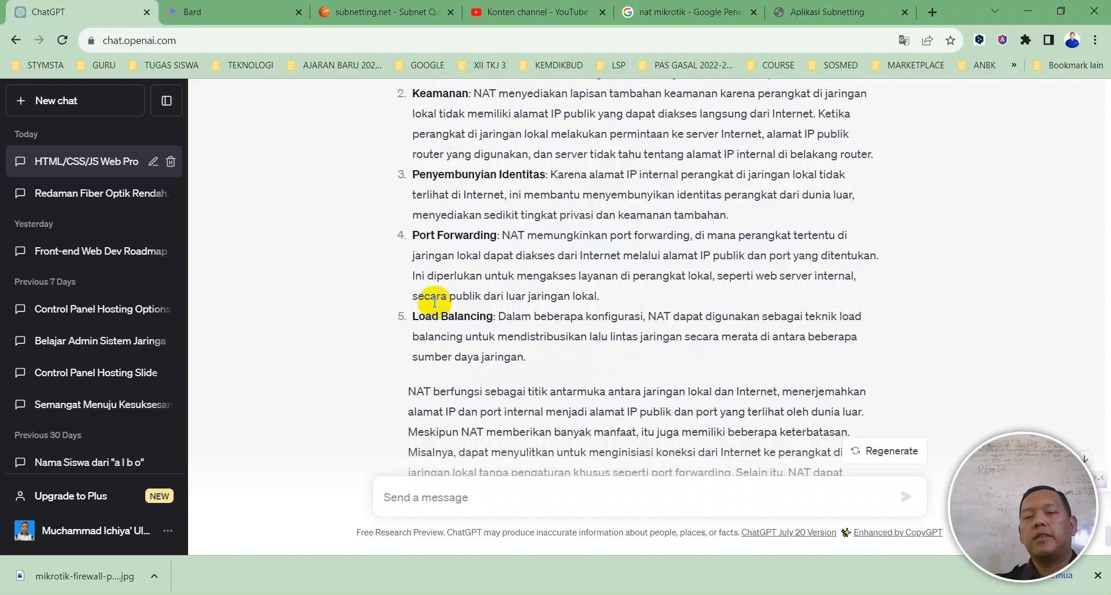
pyautogui.hotkey('alt', 'Tab')
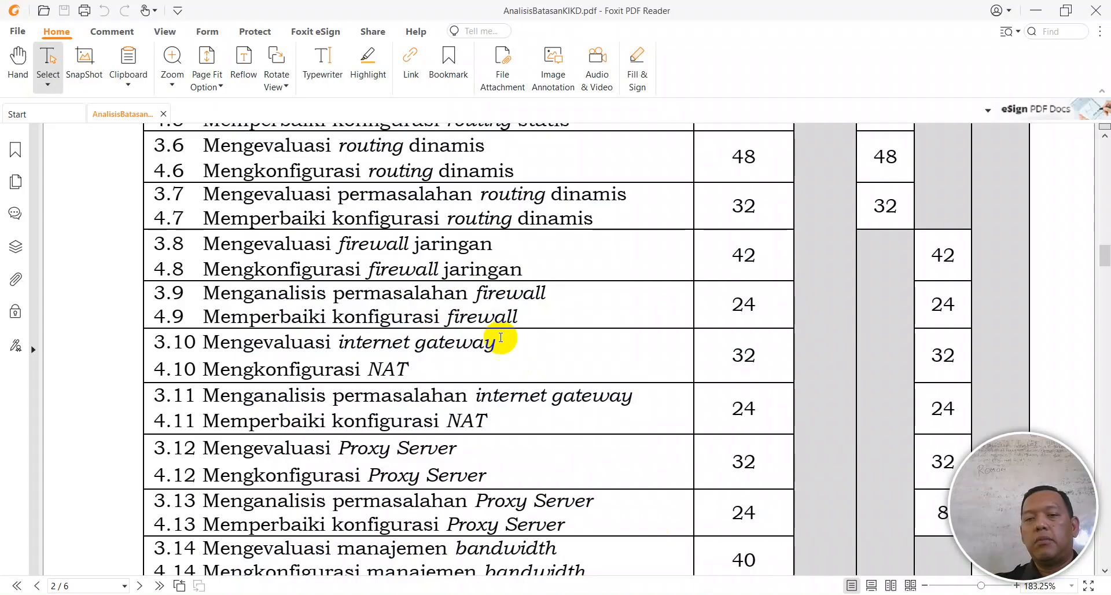
pyautogui.scroll(-5, 523, 354)
pyautogui.scroll(-2, 470, 373)
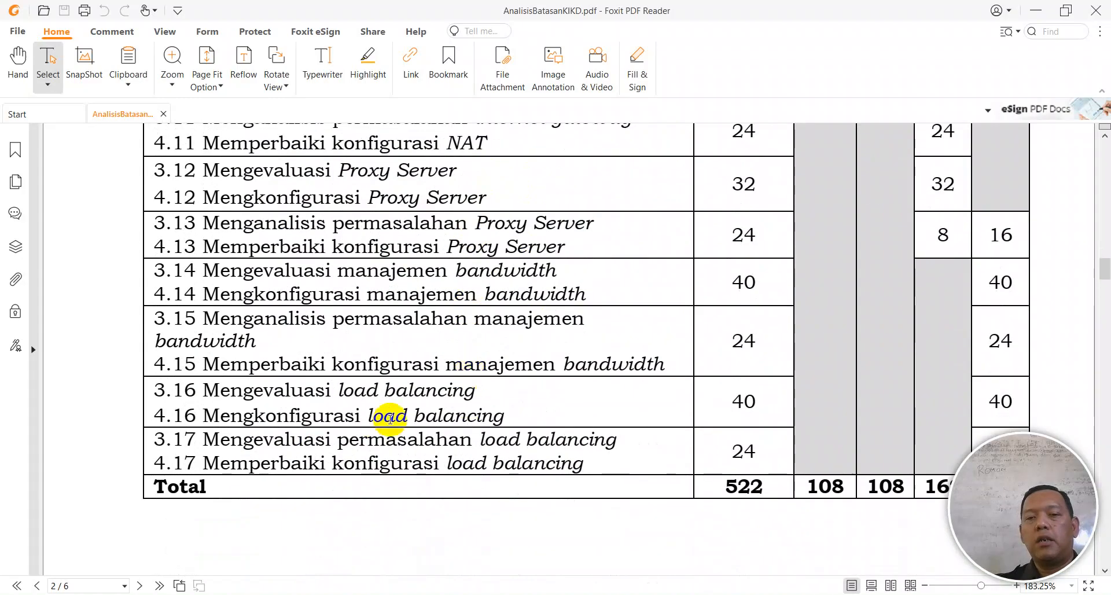
pyautogui.moveTo(365, 392); pyautogui.dragTo(493, 397)
pyautogui.hotkey('alt', 'Tab')
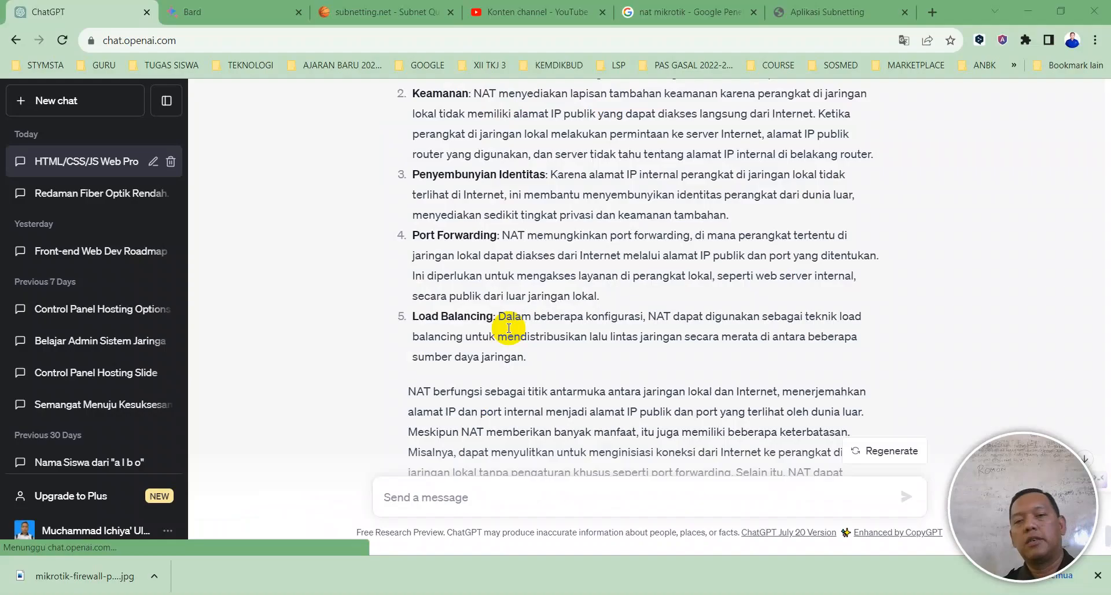
# - Scroll through the ChatGPT reply, then bring the Notepad++ router settings checklist forward
pyautogui.scroll(7, 486, 256)
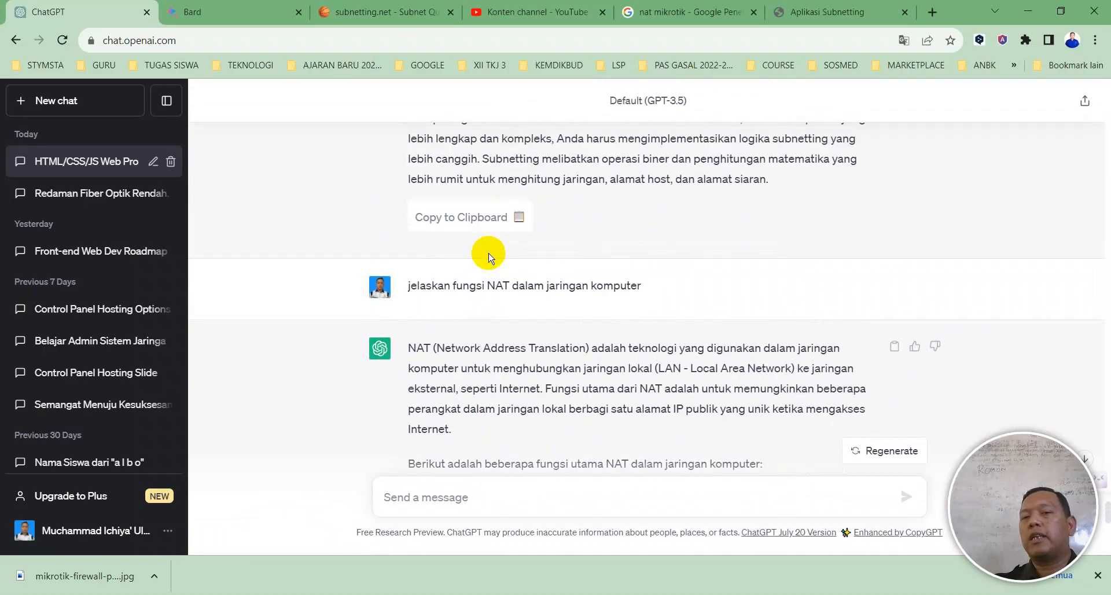
pyautogui.scroll(-7, 482, 261)
pyautogui.scroll(15, 452, 243)
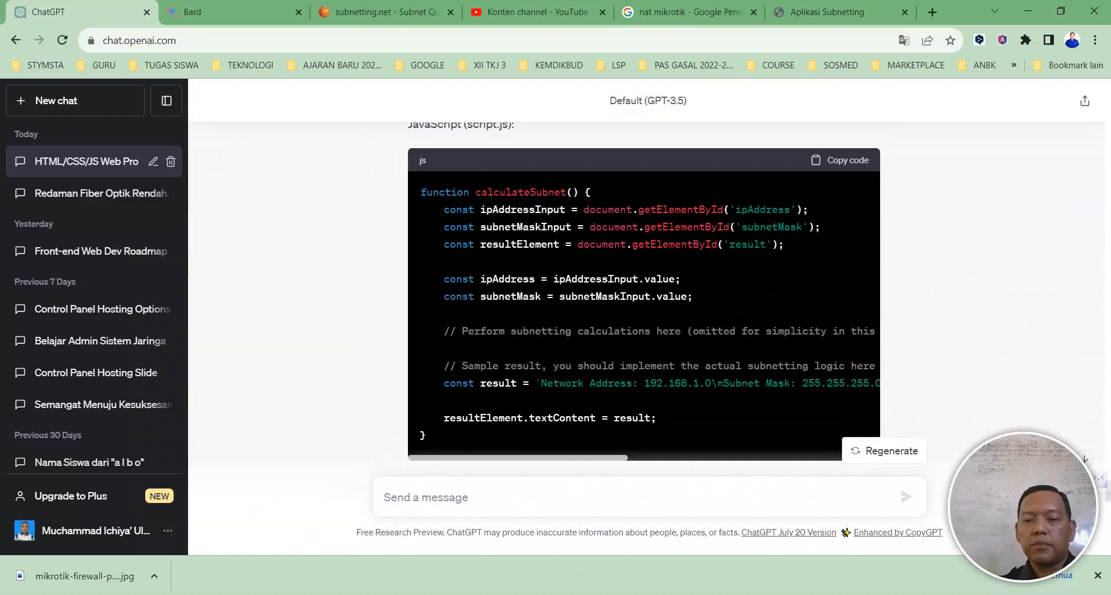
pyautogui.click(682, 594)
pyautogui.click(682, 594)
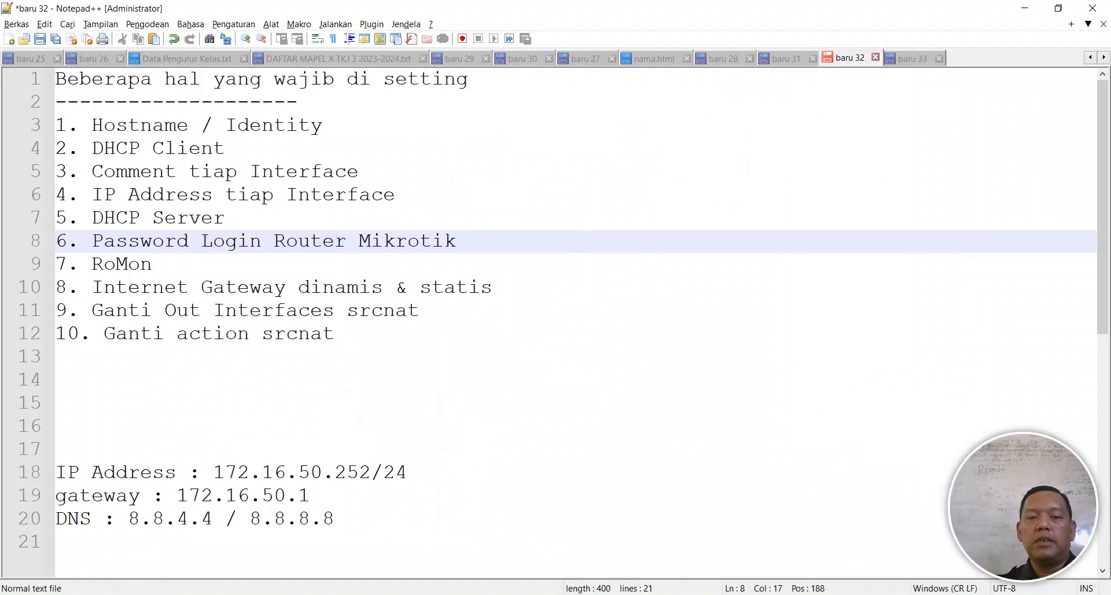
# - Highlight checklist lines 2 through 12 in Notepad++
pyautogui.click(117, 194)
pyautogui.moveTo(376, 334); pyautogui.dragTo(12, 102)
pyautogui.click(193, 177)
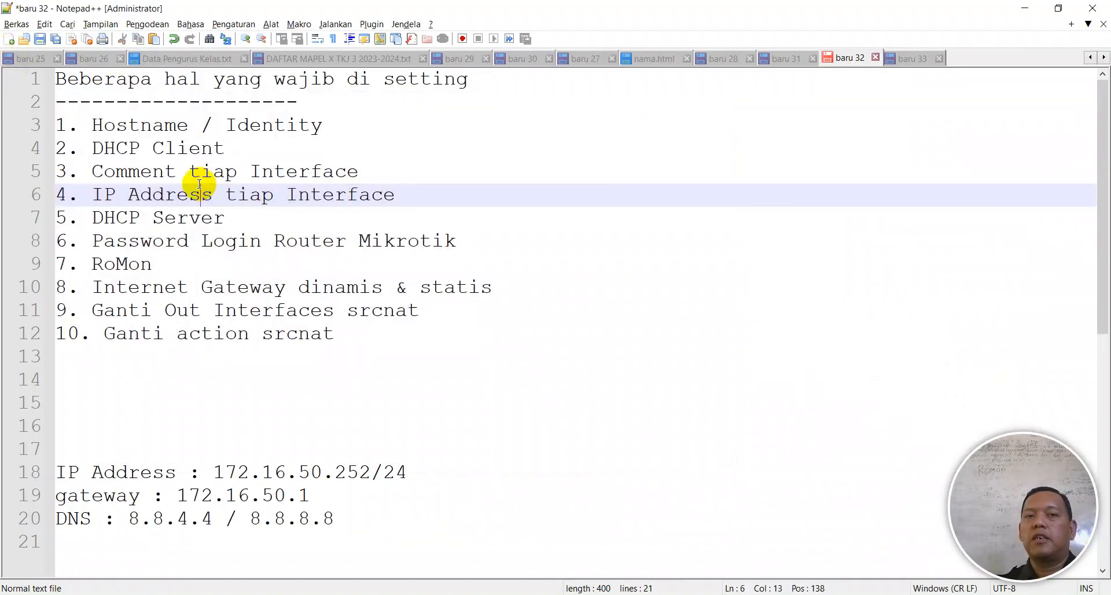
pyautogui.moveTo(329, 346); pyautogui.dragTo(49, 43)
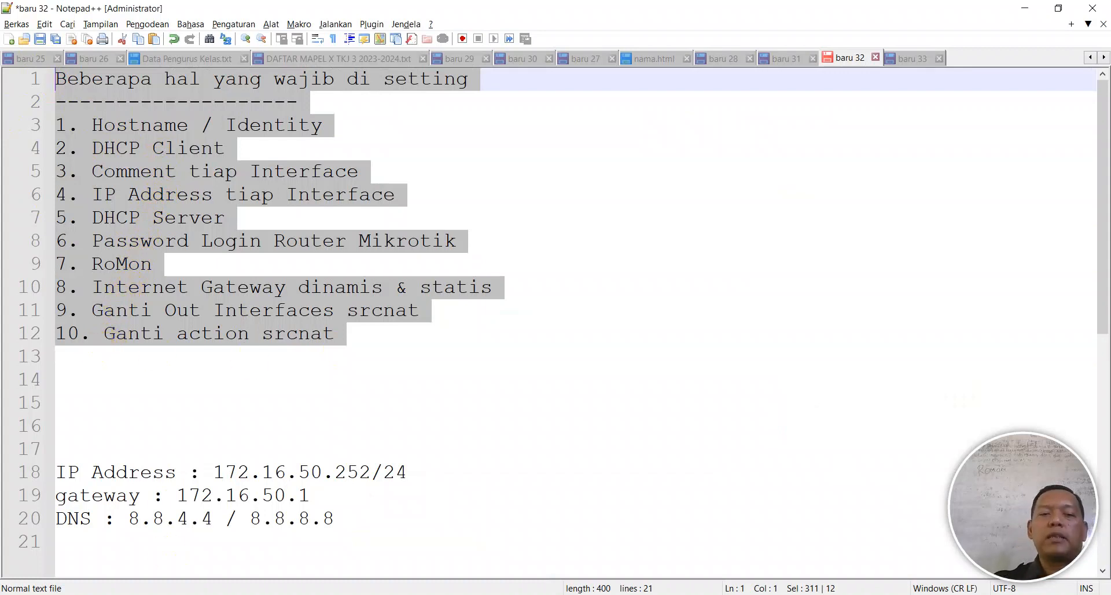
# - Show the DATA (F:) drive contents in File Explorer
pyautogui.moveTo(83, 594)
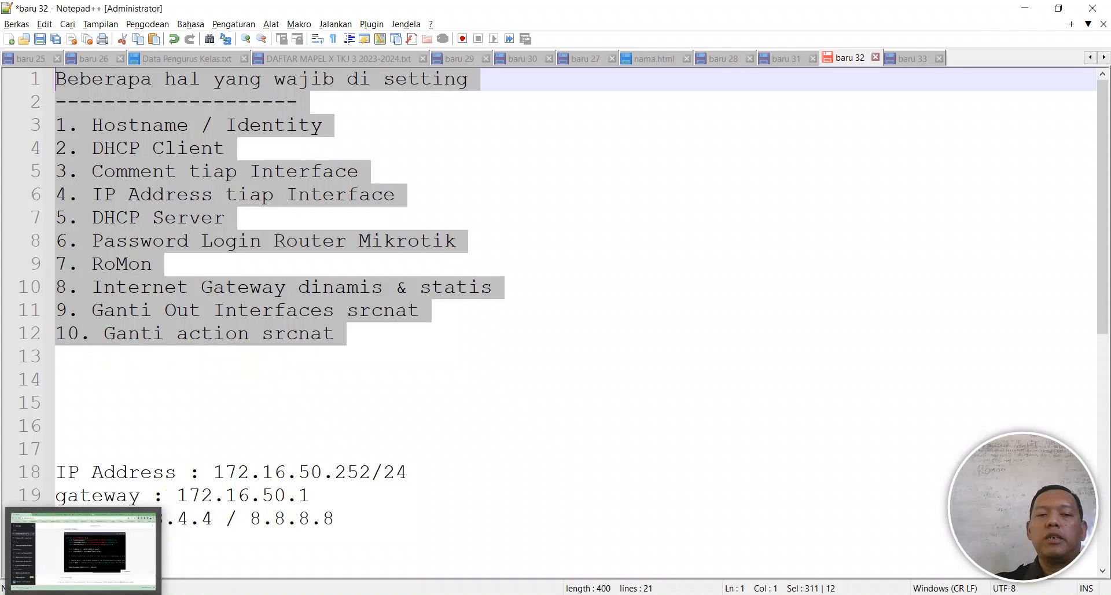
pyautogui.click(153, 594)
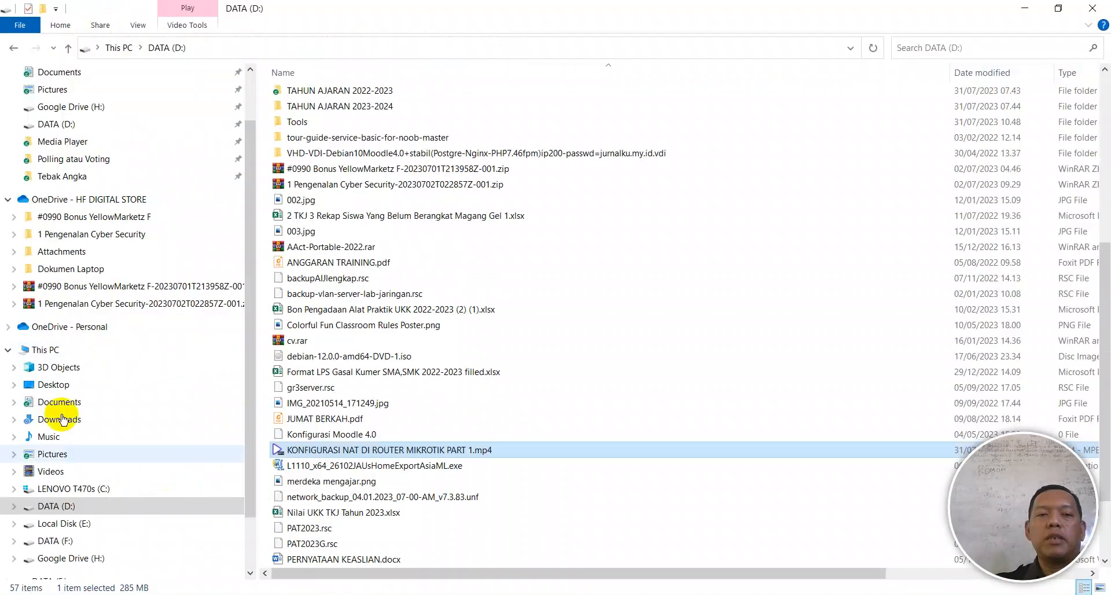
pyautogui.click(55, 541)
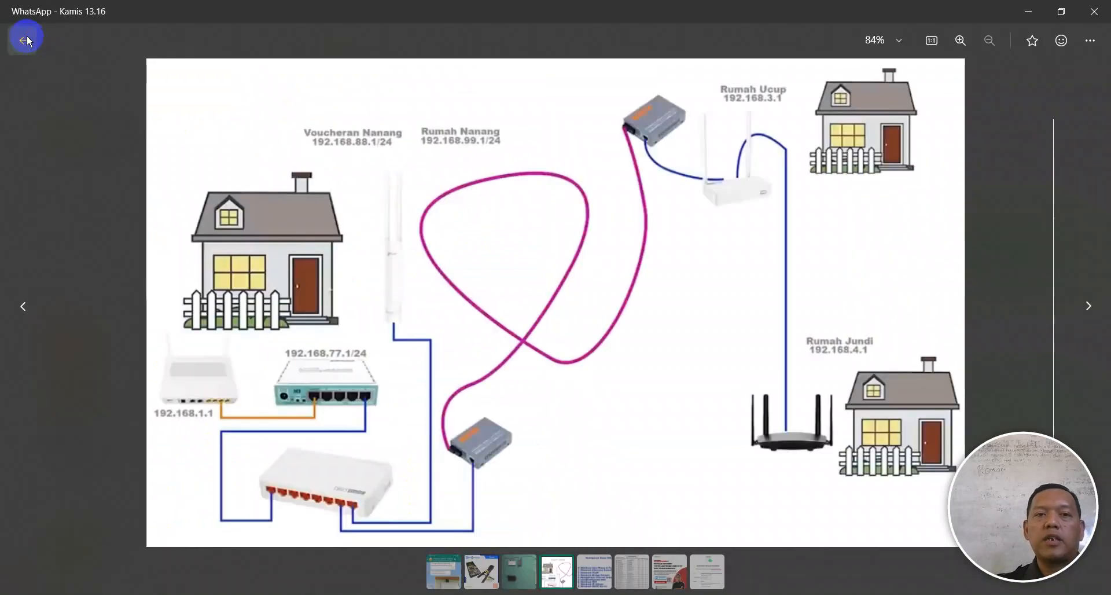
# - Search WhatsApp for the contact and view their practicum schedule image full size, then close it
pyautogui.click(19, 48)
pyautogui.click(90, 88)
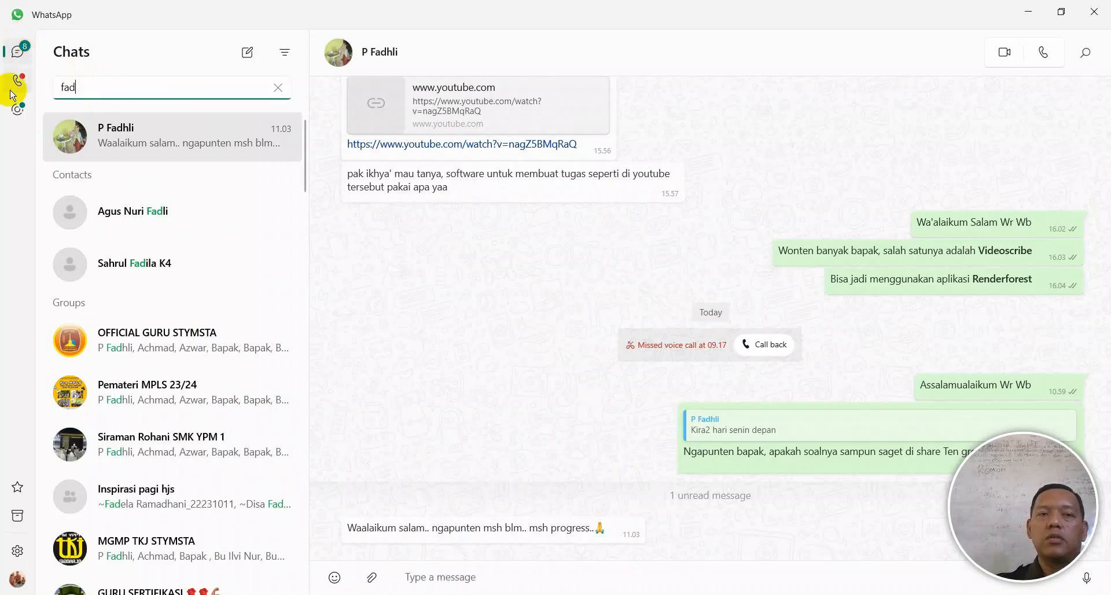
pyautogui.press('BackSpace')
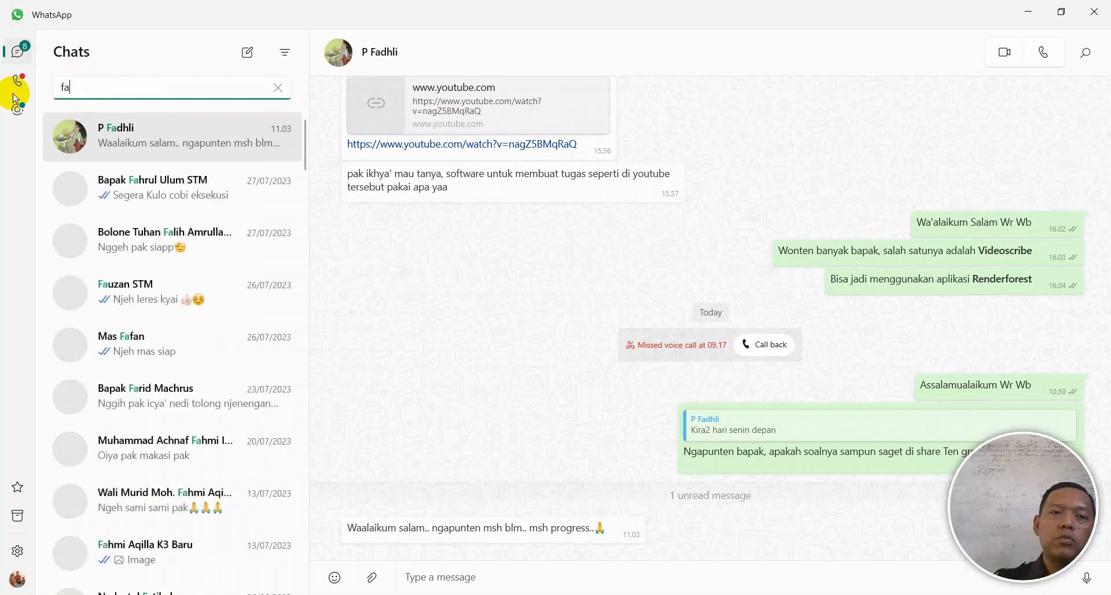
pyautogui.press('BackSpace')
pyautogui.press('BackSpace')
pyautogui.write('hayyu')
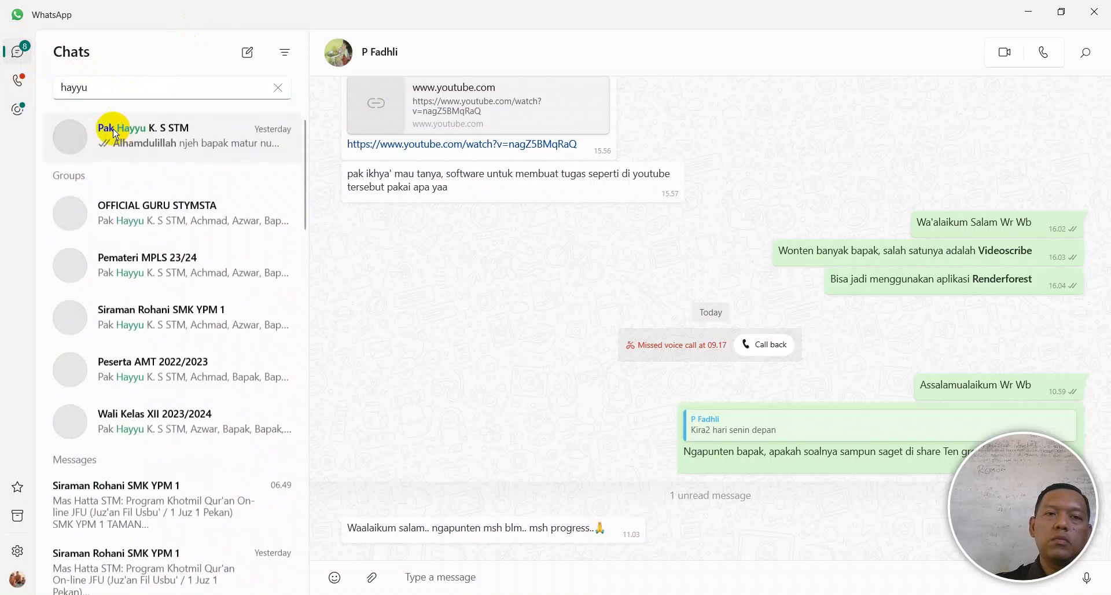
pyautogui.click(128, 132)
pyautogui.scroll(2, 518, 263)
pyautogui.click(940, 315)
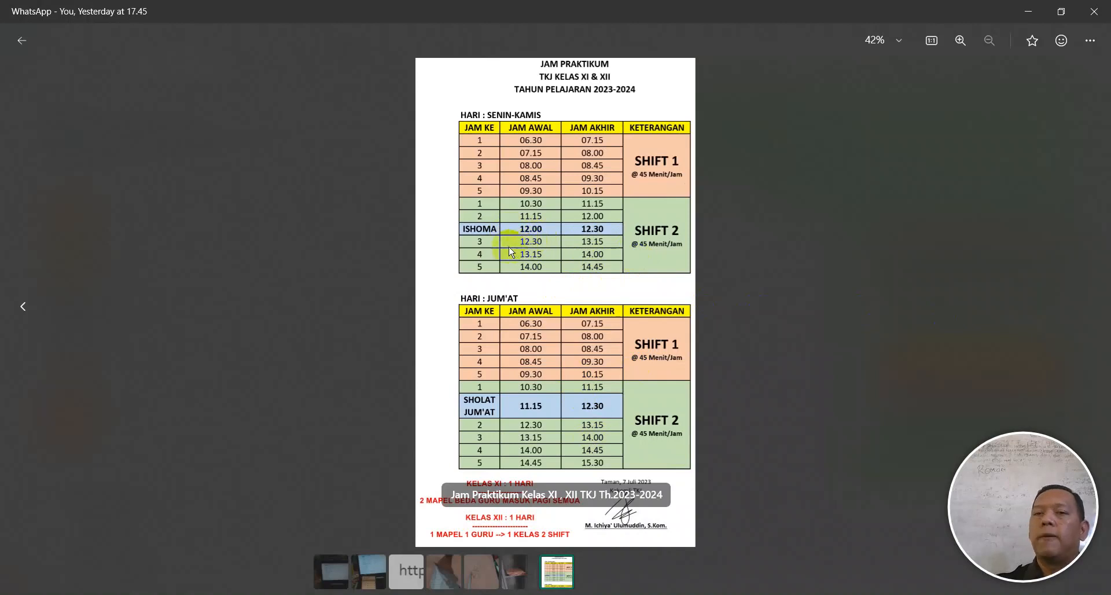
pyautogui.click(937, 132)
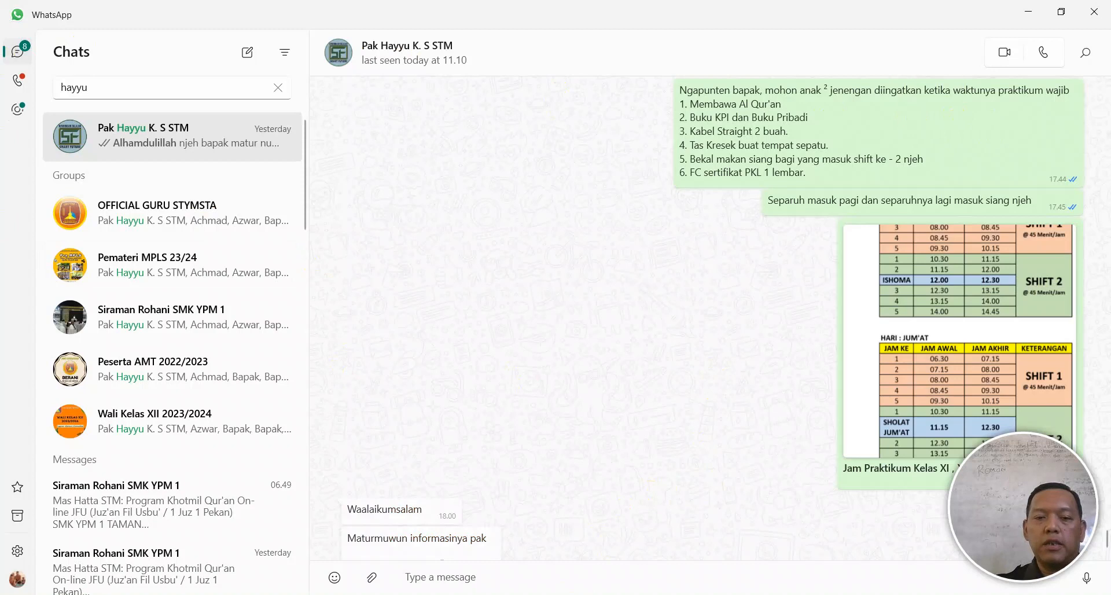
# - Log WinBox into the router found under Neighbors
pyautogui.hotkey('alt', 'Tab')
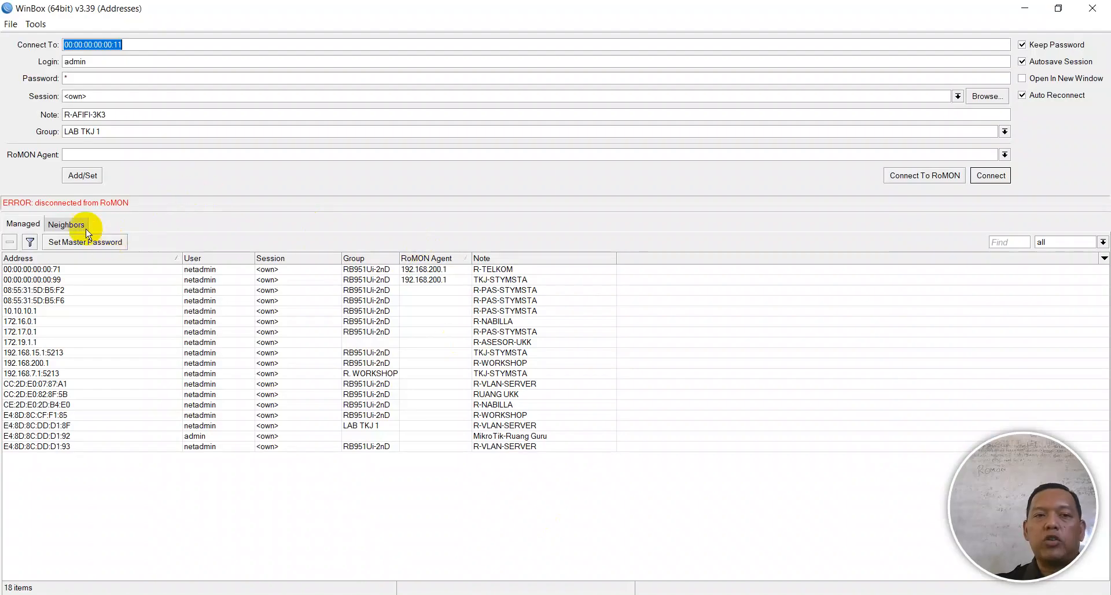
pyautogui.click(65, 223)
pyautogui.click(18, 270)
pyautogui.click(991, 176)
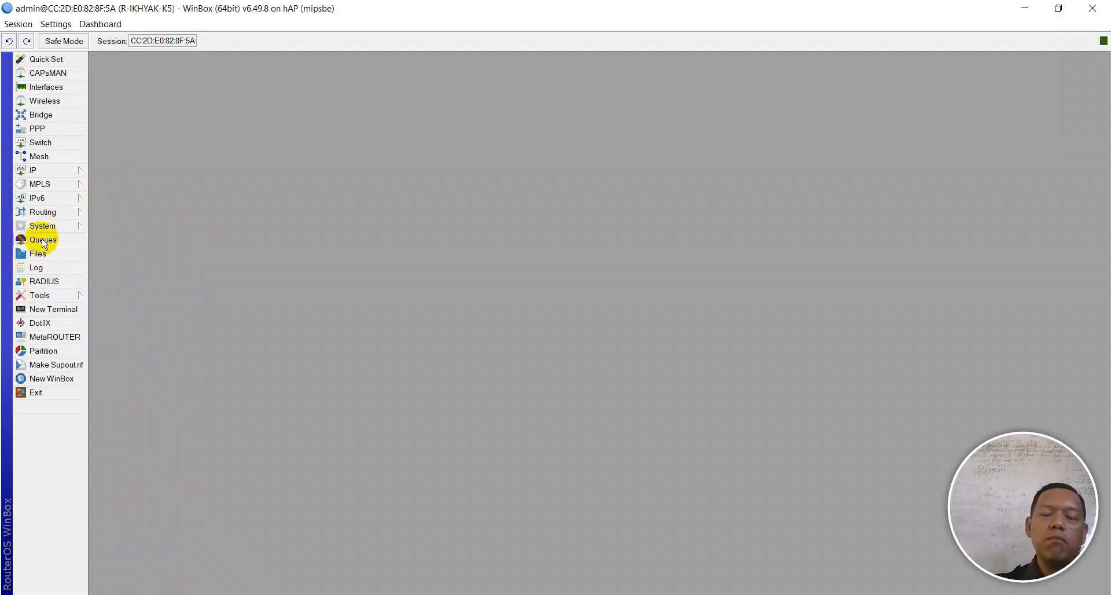
# - Expand WinBox's System menu to reveal Reset Configuration
pyautogui.moveTo(69, 225)
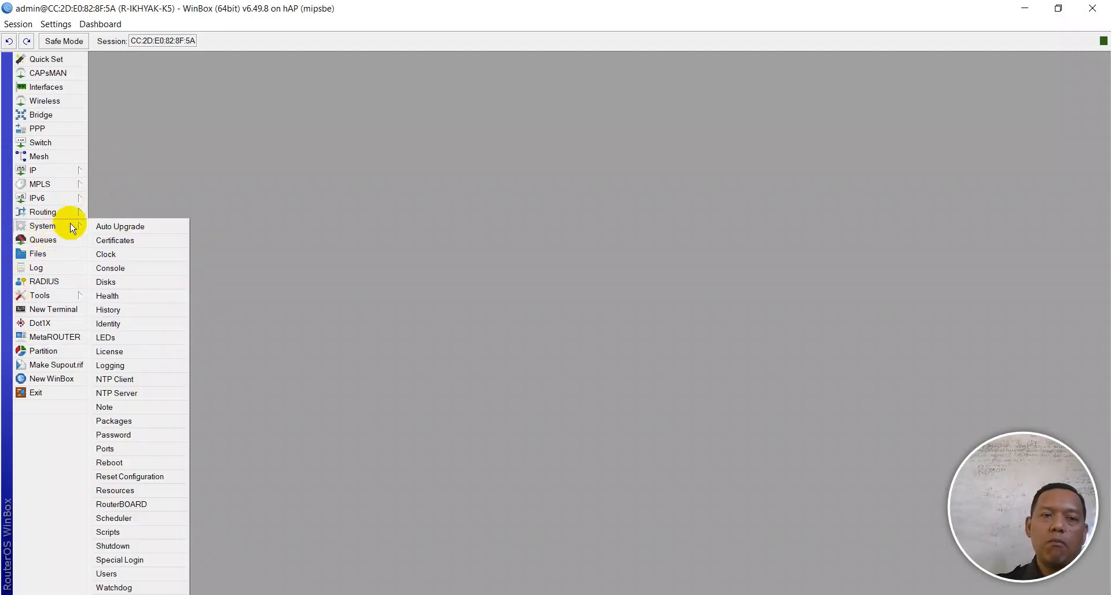
# - Reset the router with No Default Configuration and Do Not Backup, confirming the reboot
pyautogui.click(127, 477)
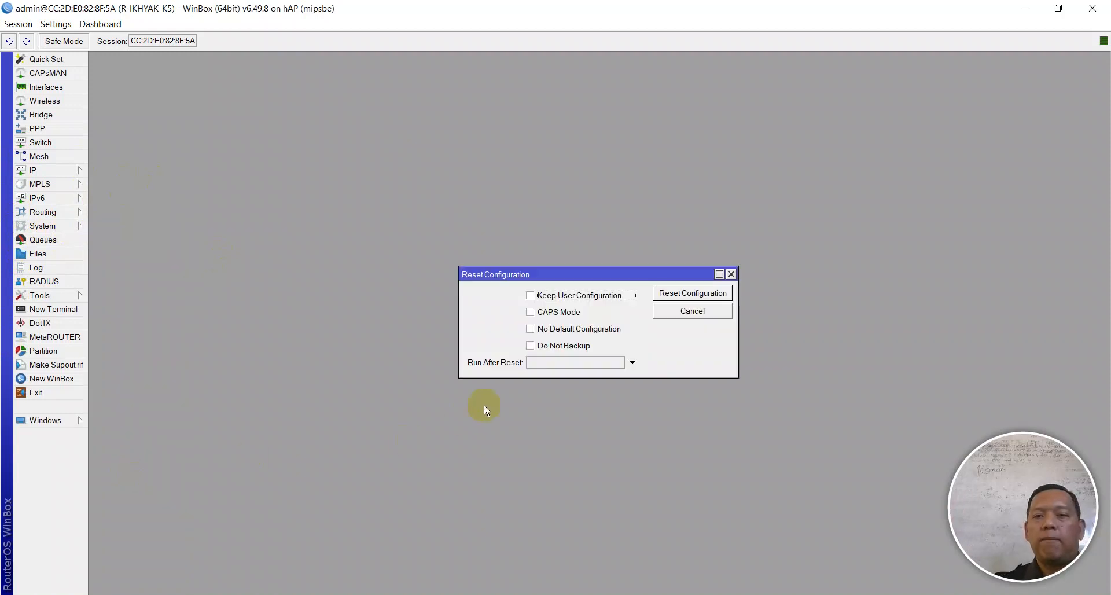
pyautogui.click(541, 329)
pyautogui.click(549, 348)
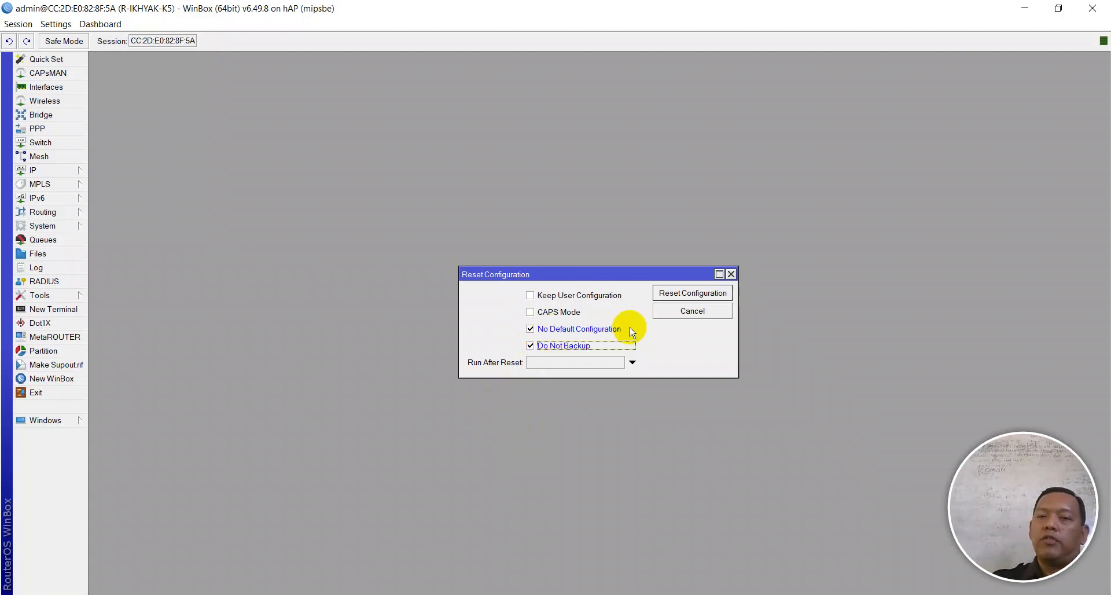
pyautogui.click(682, 297)
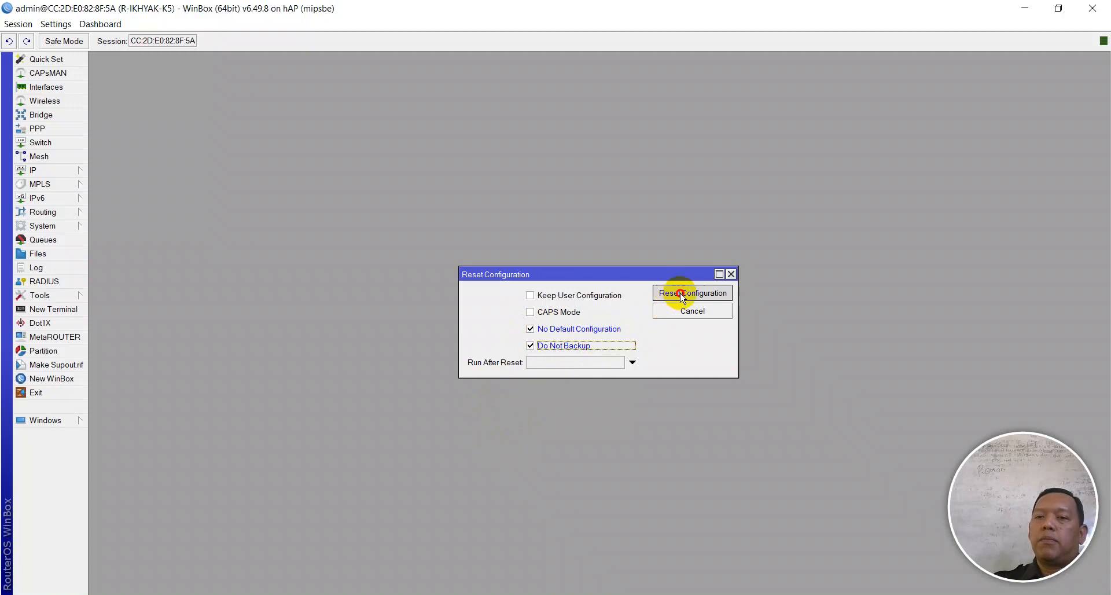
pyautogui.click(618, 319)
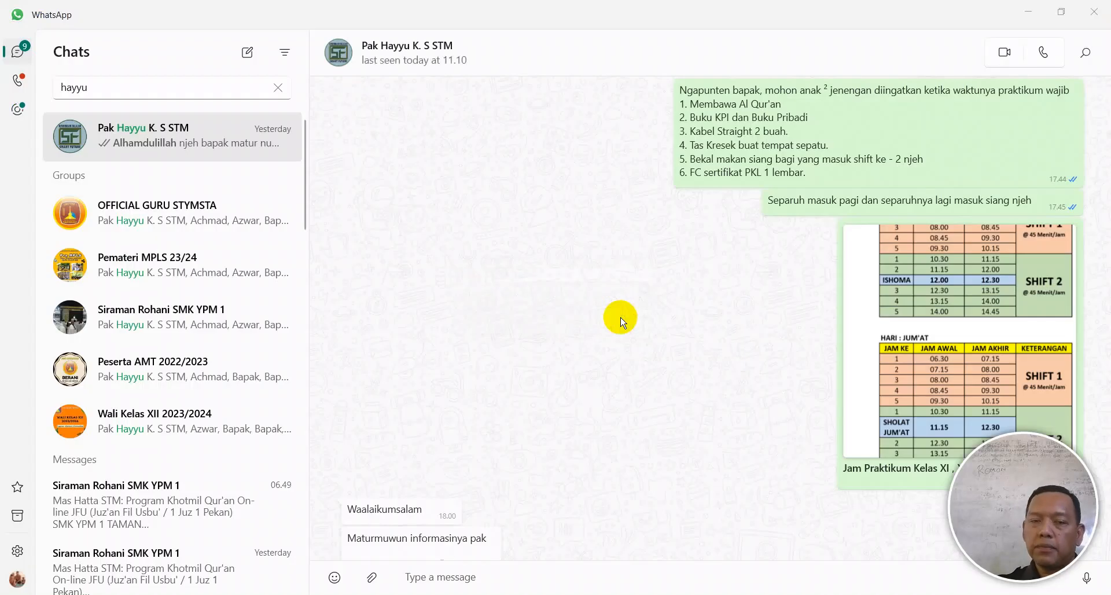
# - Clear the WhatsApp contact search and open a different conversation
pyautogui.click(277, 88)
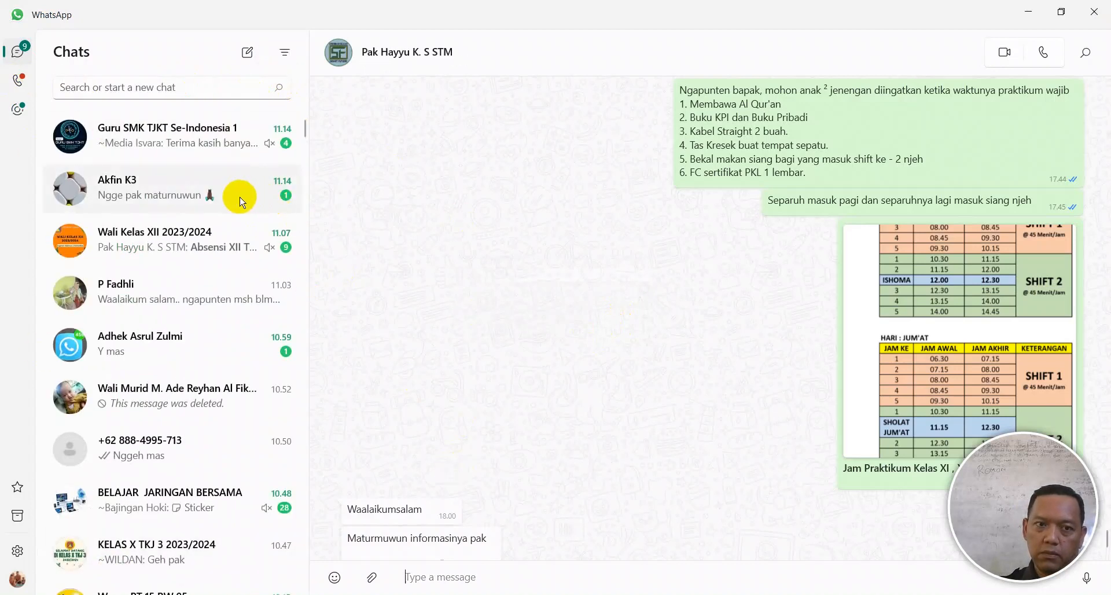
pyautogui.click(125, 292)
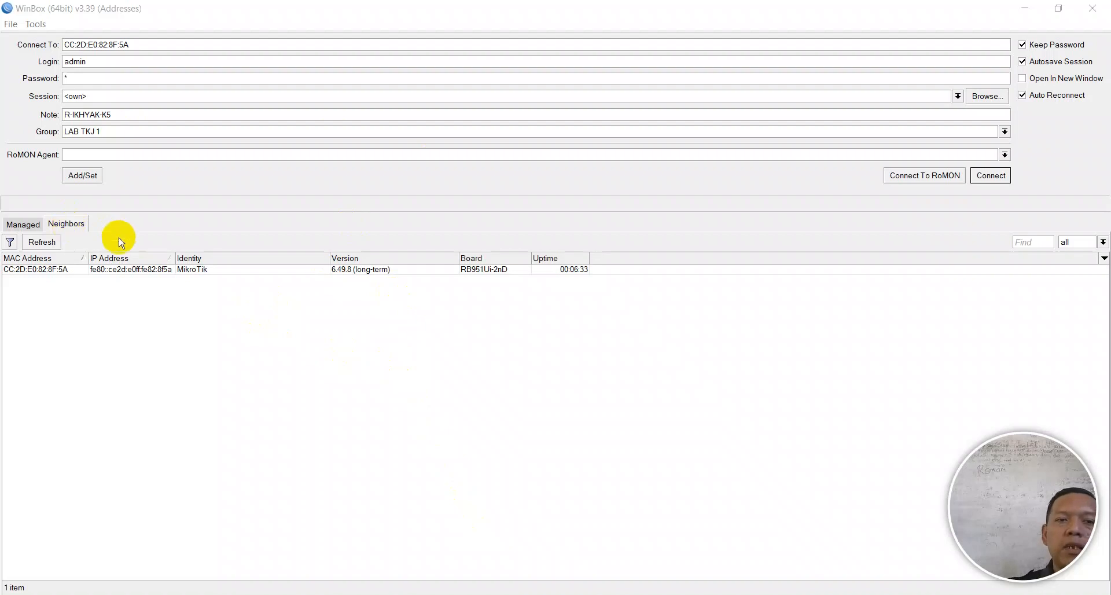
# - Attempt a connection to the reset router, cancel it, and erase the stored password
pyautogui.click(19, 268)
pyautogui.click(34, 244)
pyautogui.click(38, 243)
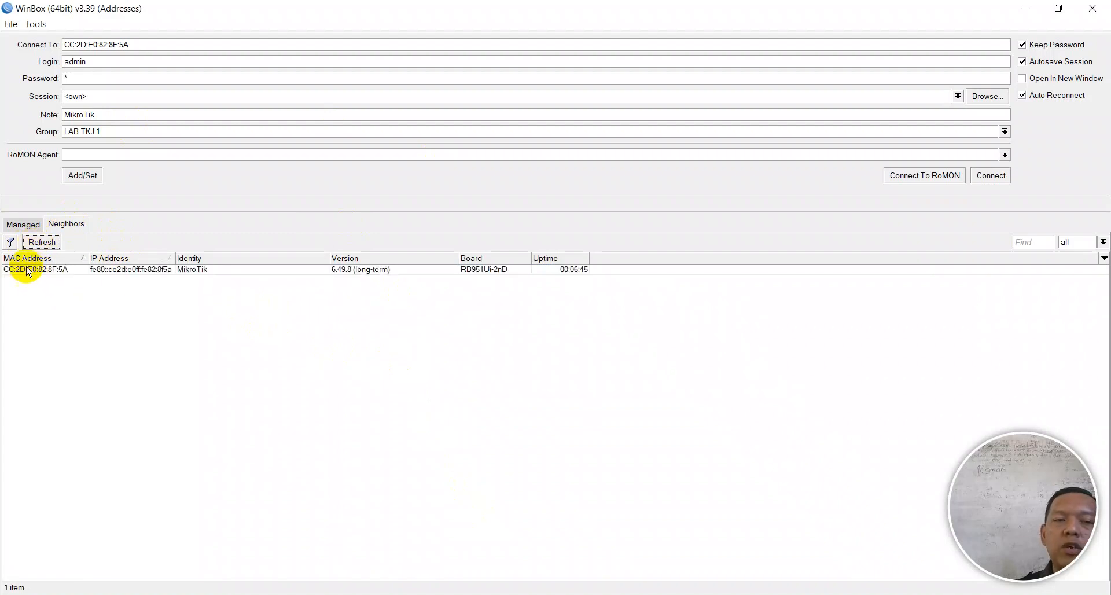
pyautogui.click(27, 268)
pyautogui.click(990, 176)
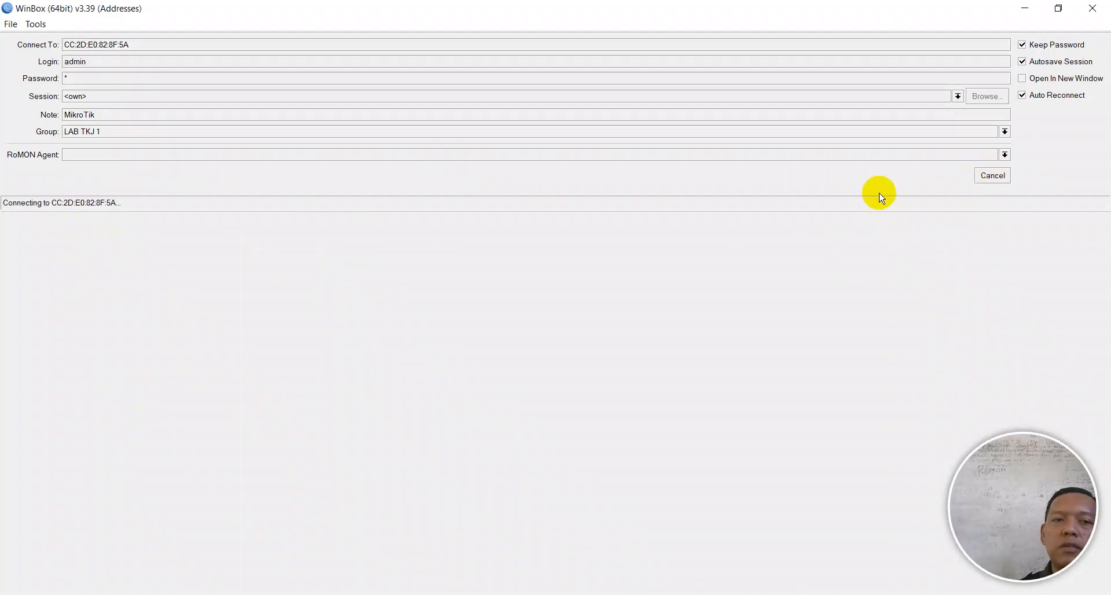
pyautogui.click(988, 178)
pyautogui.doubleClick(79, 78)
pyautogui.press('BackSpace')
# - Refresh the neighbour list, then bring up Network Connections with Ethernet 3 selected
pyautogui.click(16, 271)
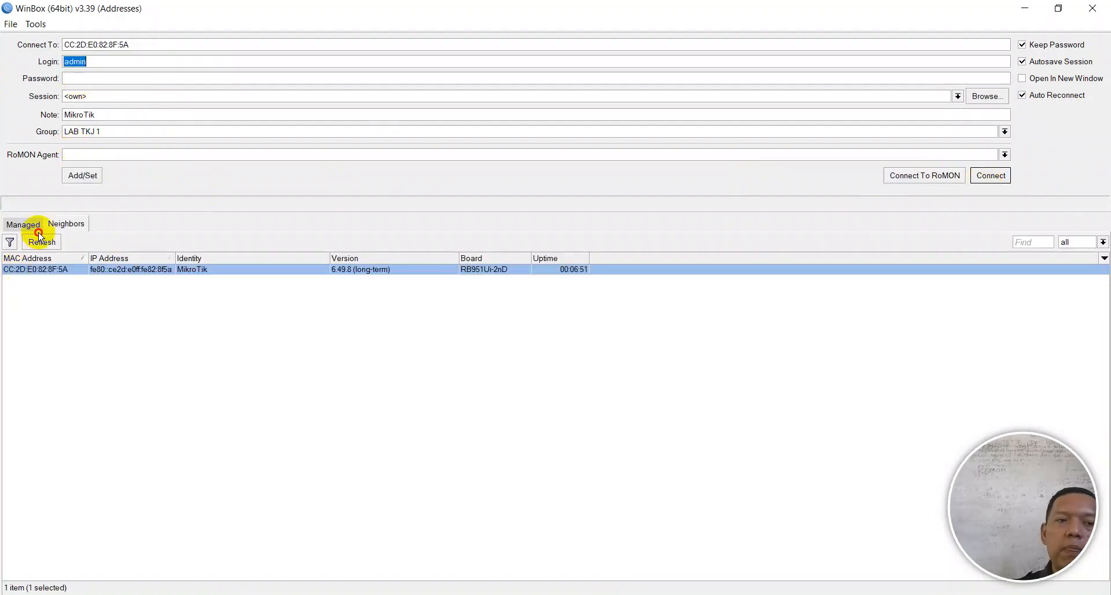
pyautogui.click(41, 241)
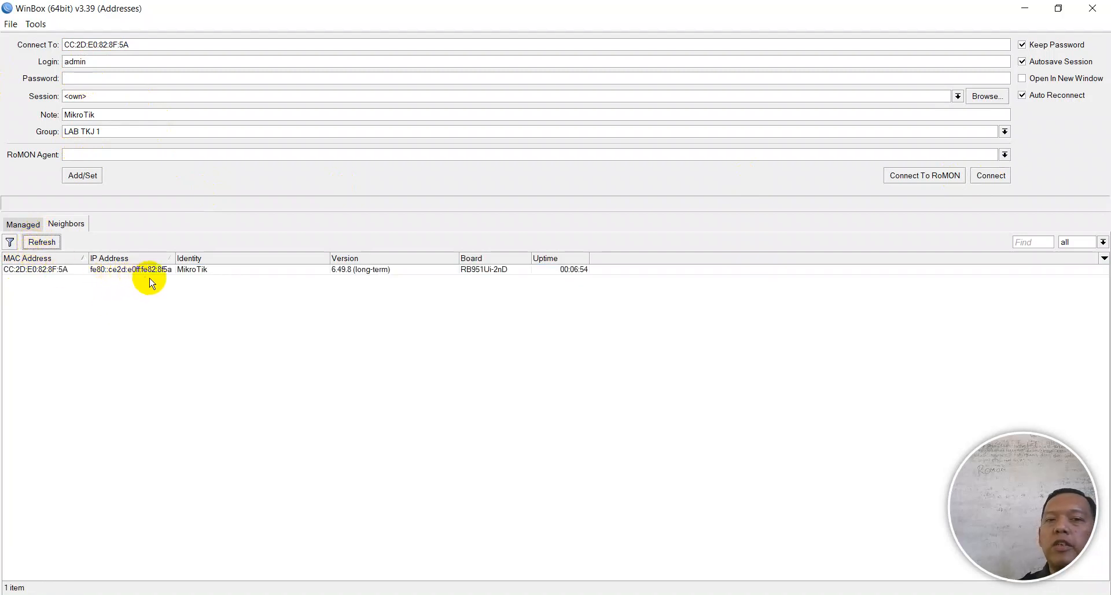
pyautogui.click(38, 242)
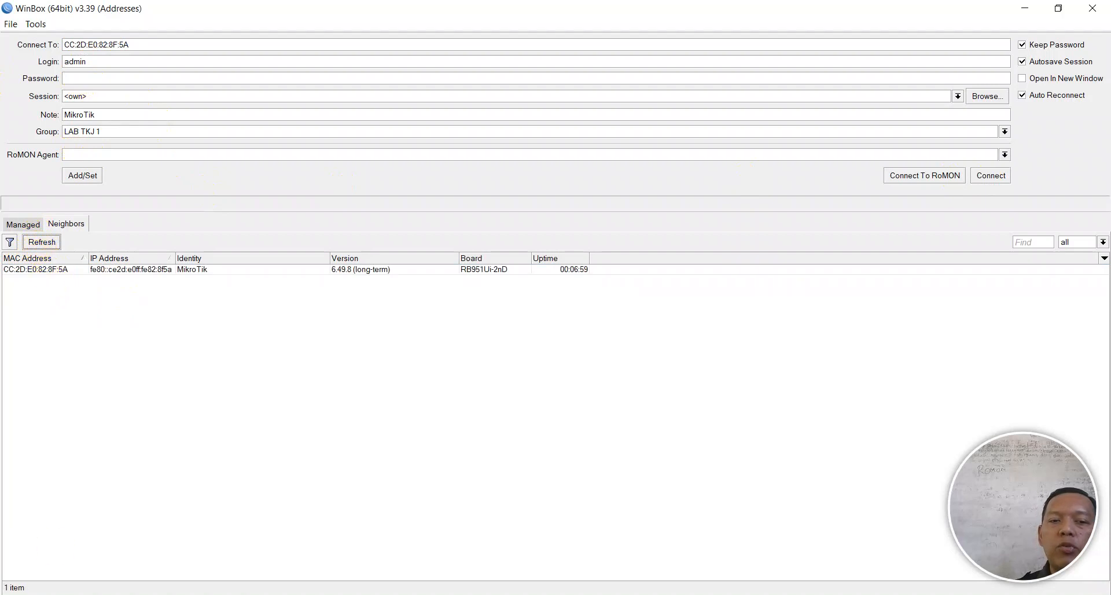
pyautogui.click(158, 594)
pyautogui.click(530, 198)
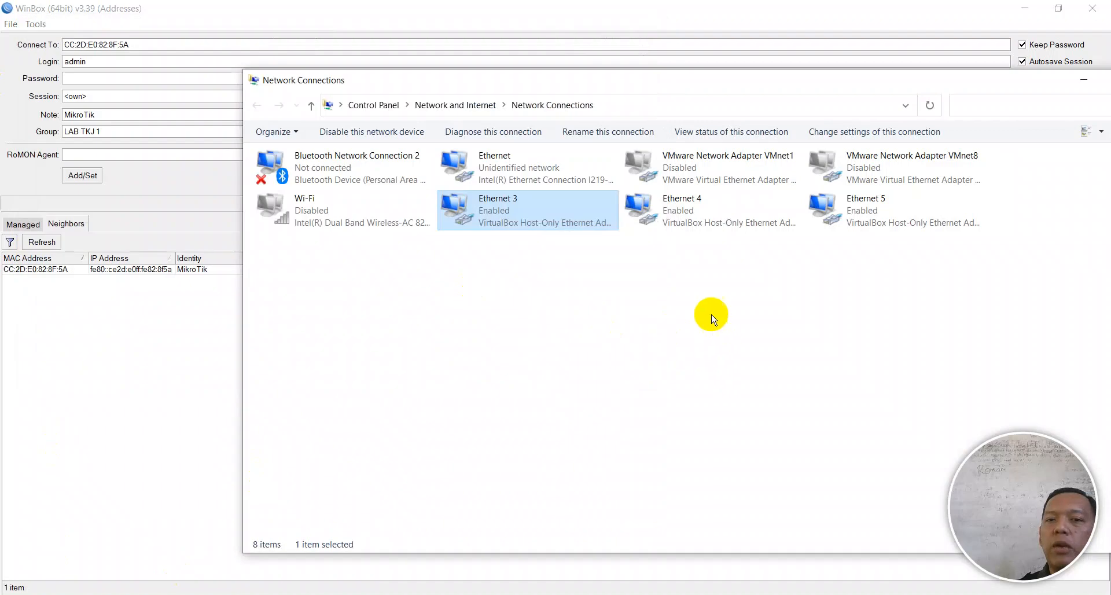
# - Disable the Ethernet 3, Ethernet 5 and Ethernet 4 adapters, then return to WinBox
pyautogui.rightClick(541, 211)
pyautogui.click(585, 227)
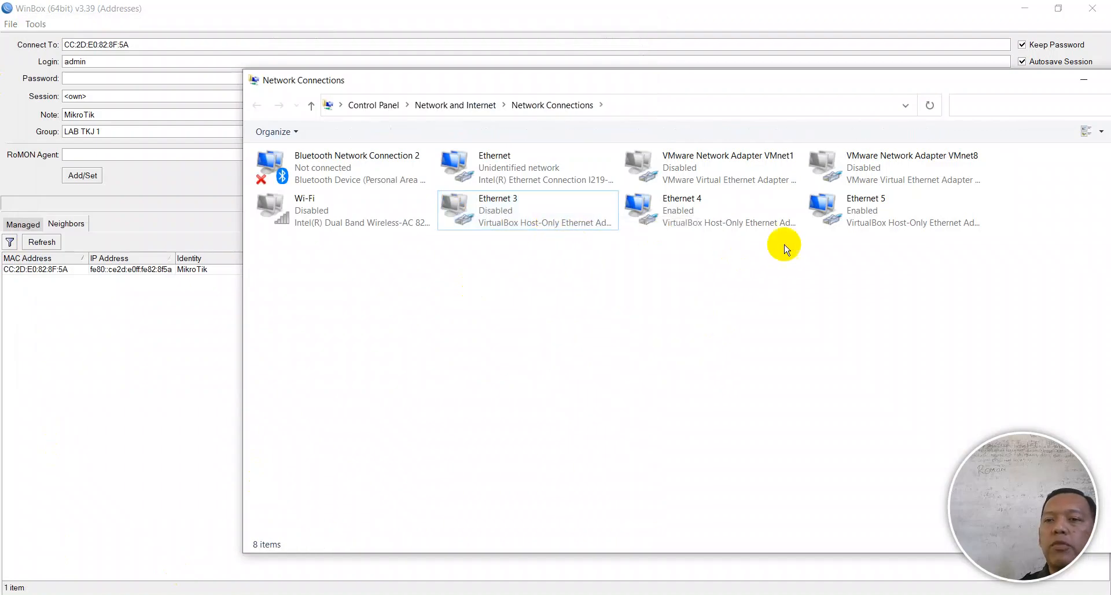
pyautogui.click(873, 218)
pyautogui.rightClick(875, 217)
pyautogui.click(905, 226)
pyautogui.click(671, 214)
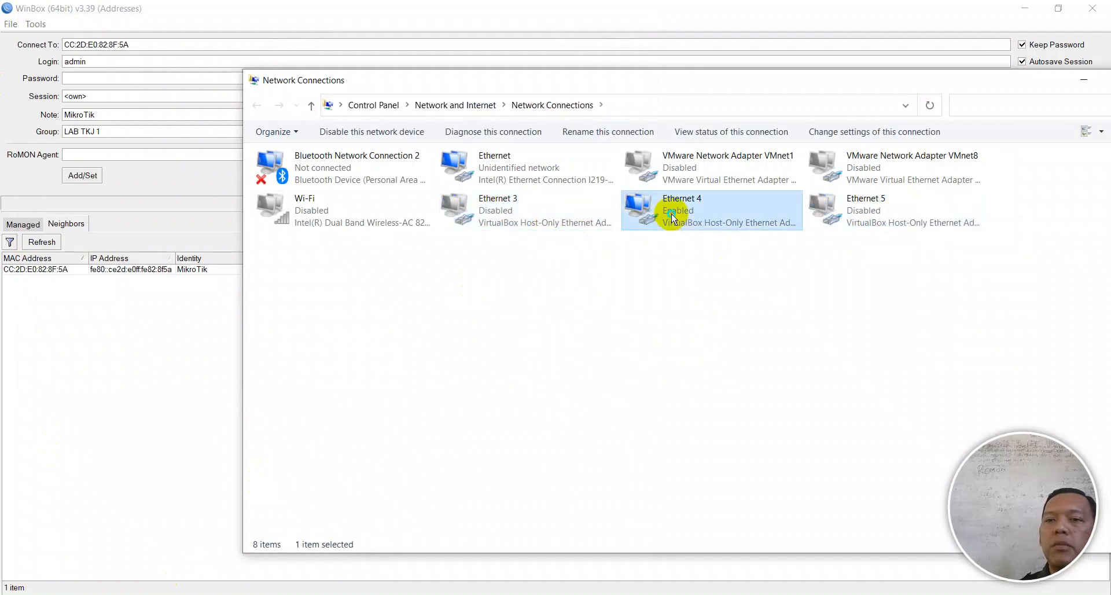
pyautogui.rightClick(673, 214)
pyautogui.click(540, 277)
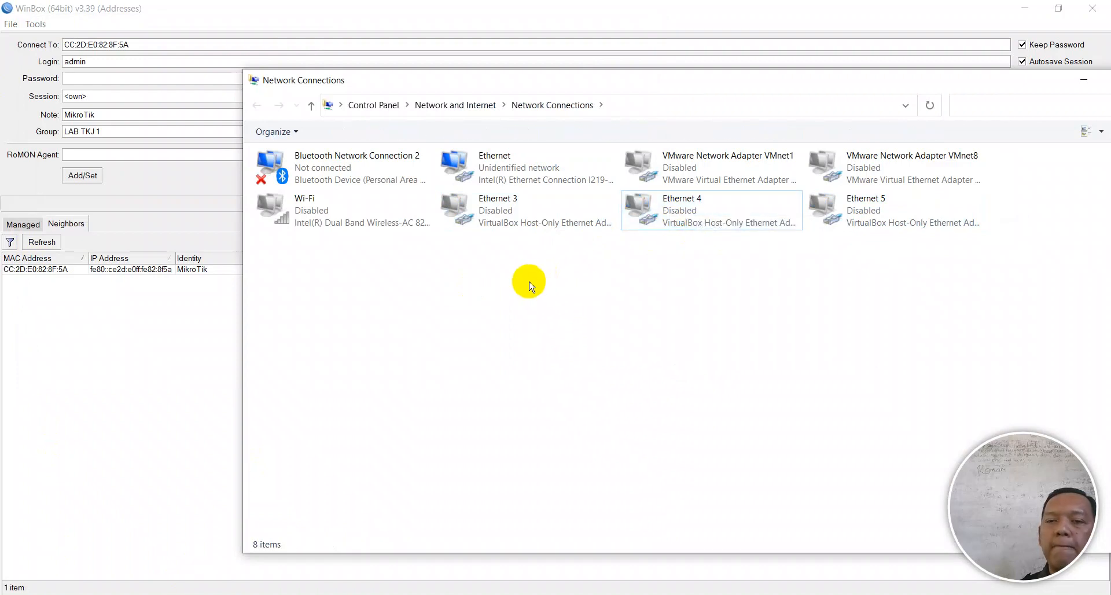
pyautogui.click(53, 243)
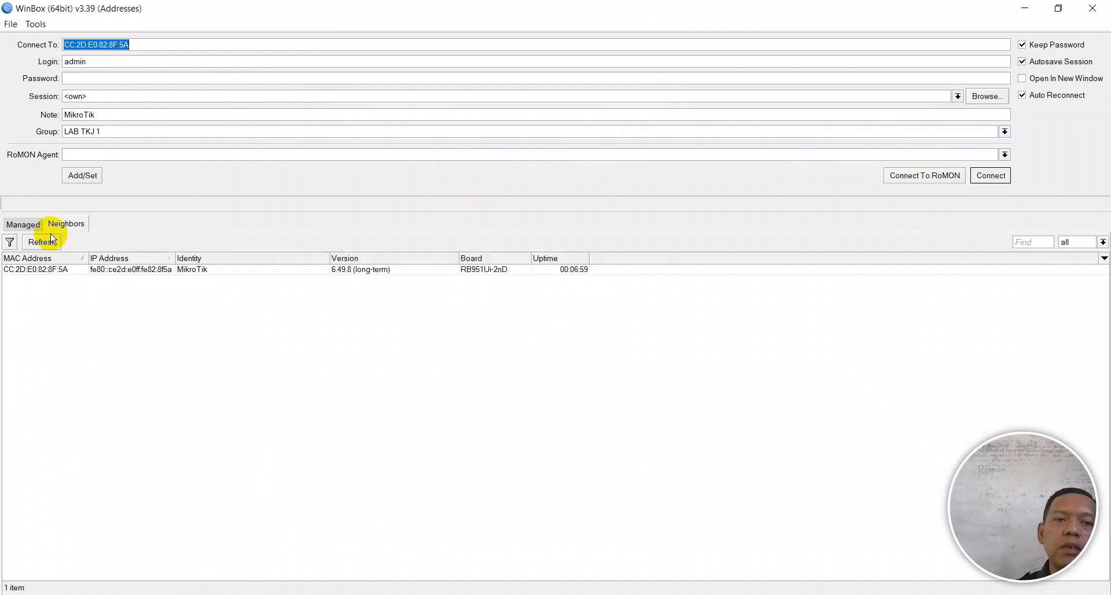
# - Refresh Neighbors and connect as admin to the reset router's 0.0.0.0 MAC entry
pyautogui.click(43, 242)
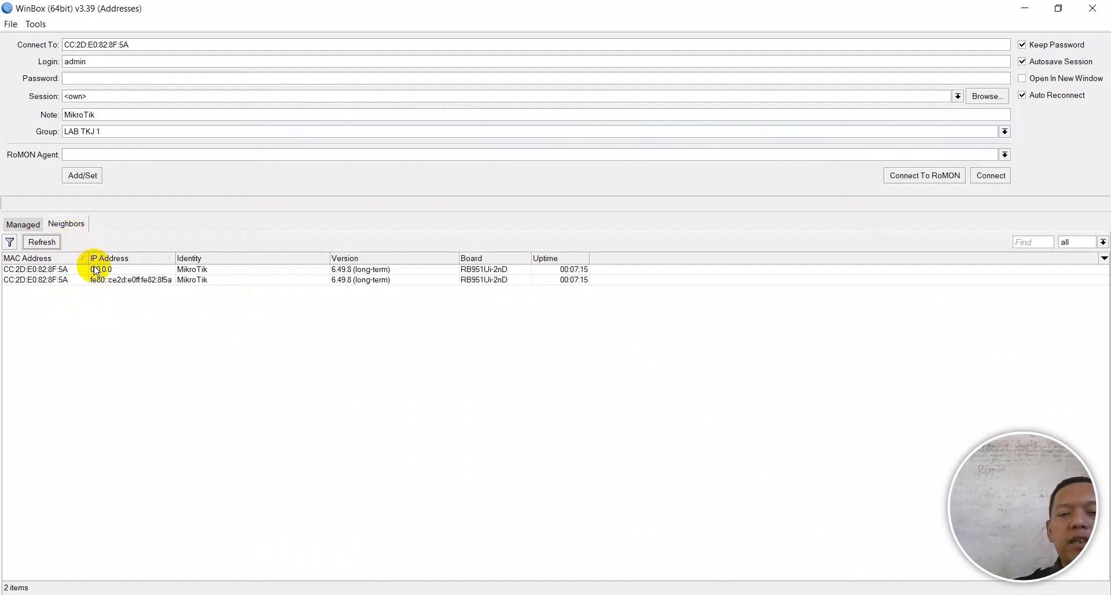
pyautogui.click(61, 270)
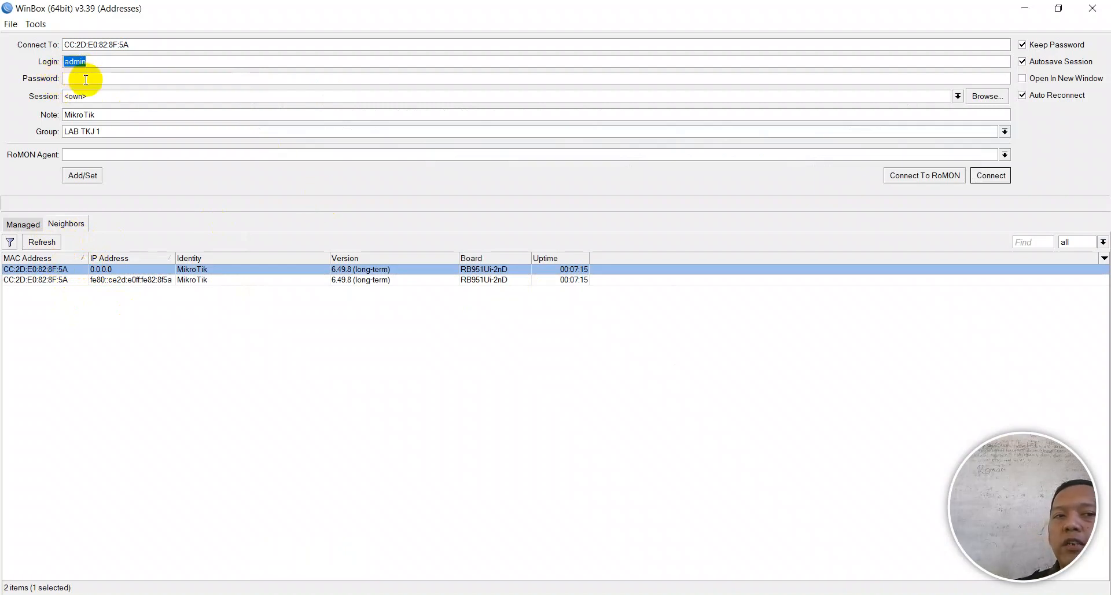
pyautogui.click(992, 175)
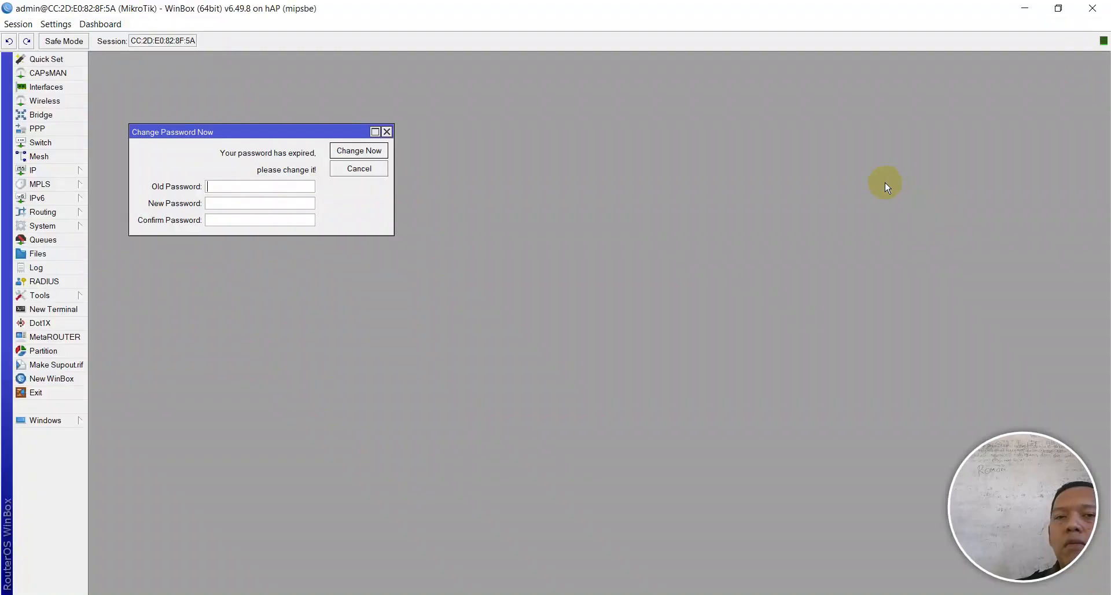
# - Replace the expired admin password with a new one, leaving Old Password blank
pyautogui.moveTo(252, 132); pyautogui.dragTo(566, 169)
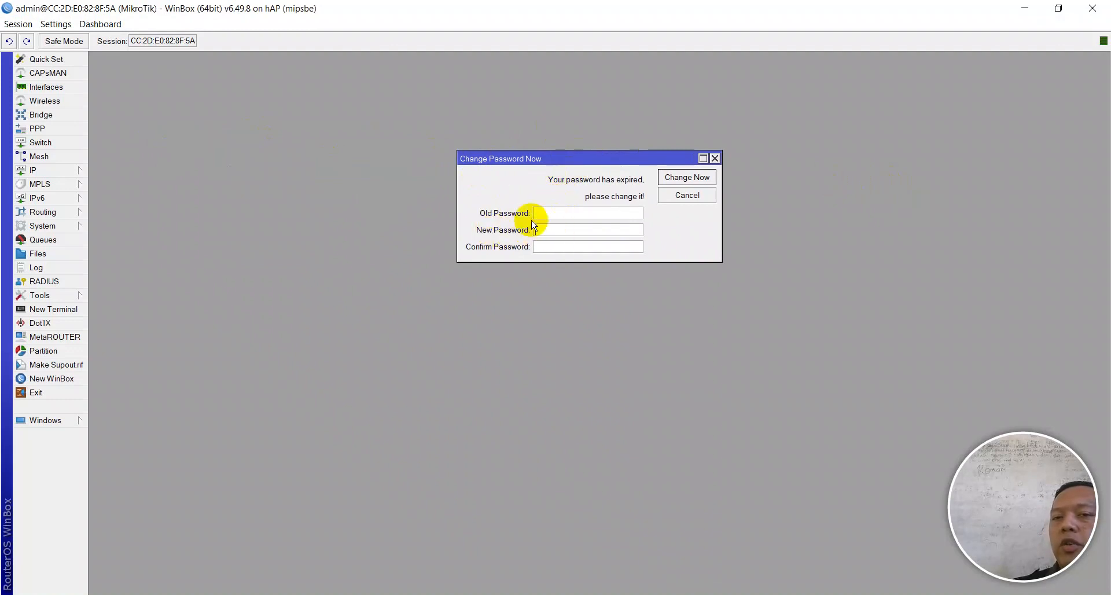
pyautogui.click(549, 230)
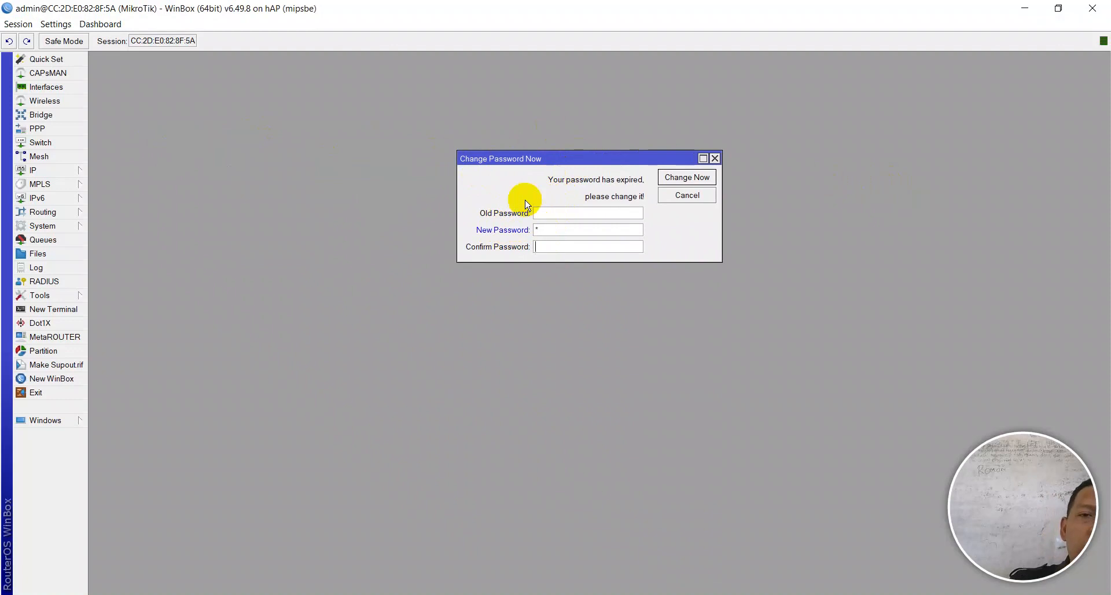
pyautogui.press('Tab')
pyautogui.write('1')
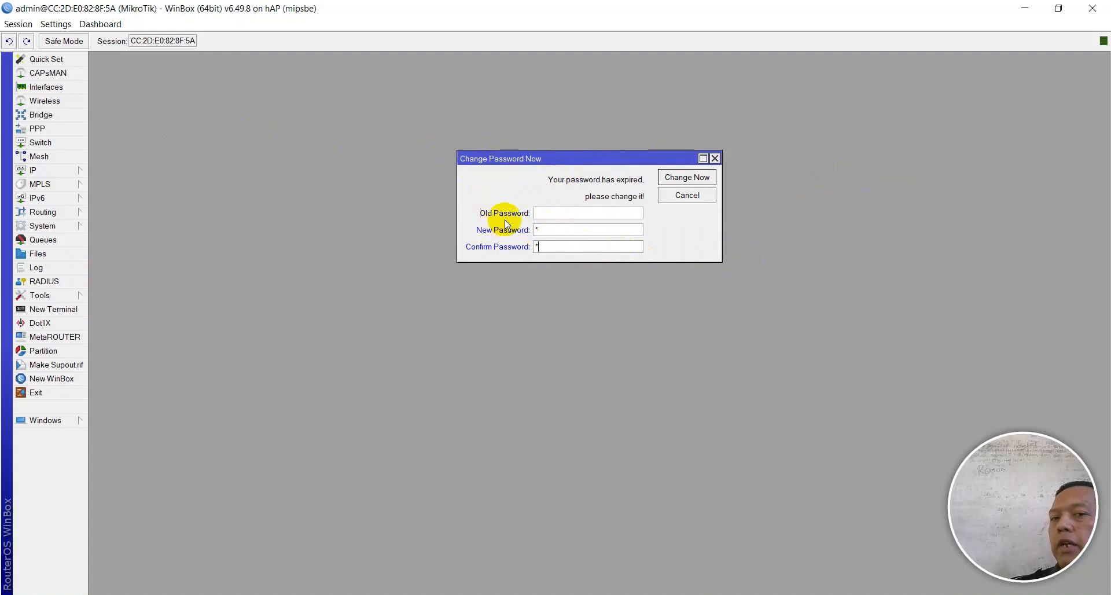
pyautogui.click(550, 215)
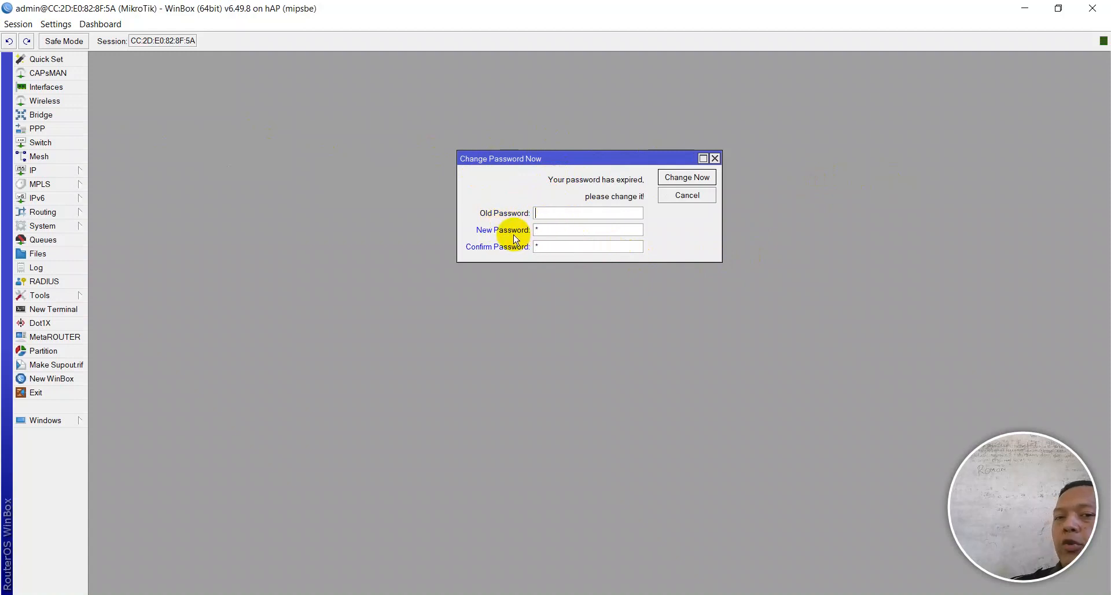
pyautogui.click(549, 230)
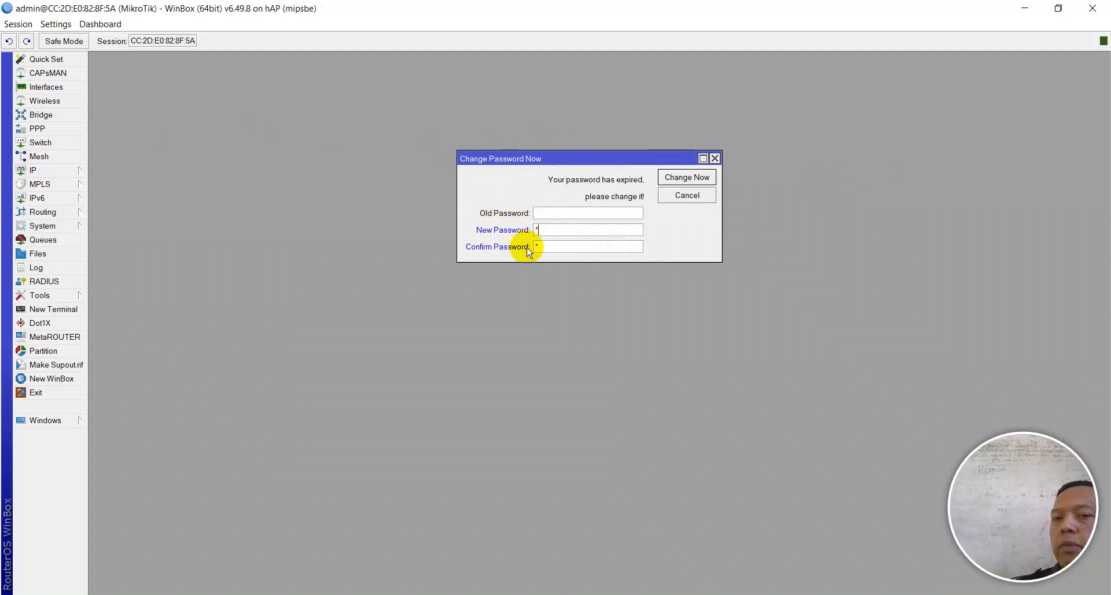
pyautogui.click(547, 244)
pyautogui.click(698, 183)
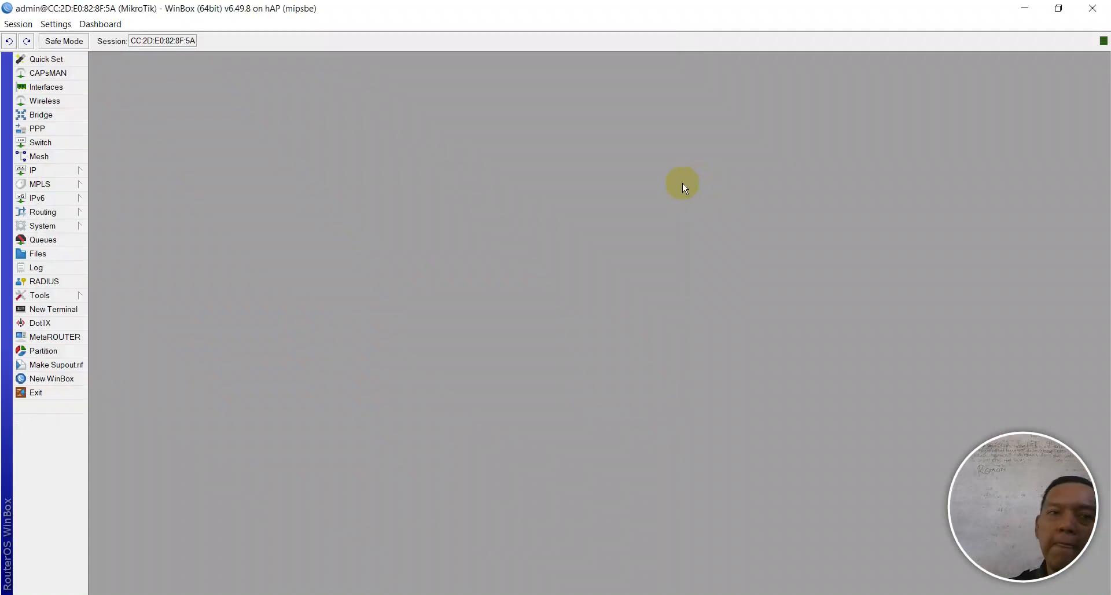
# - Disconnect, then reconnect to the router from Neighbors using the new admin password
pyautogui.click(18, 23)
pyautogui.click(50, 130)
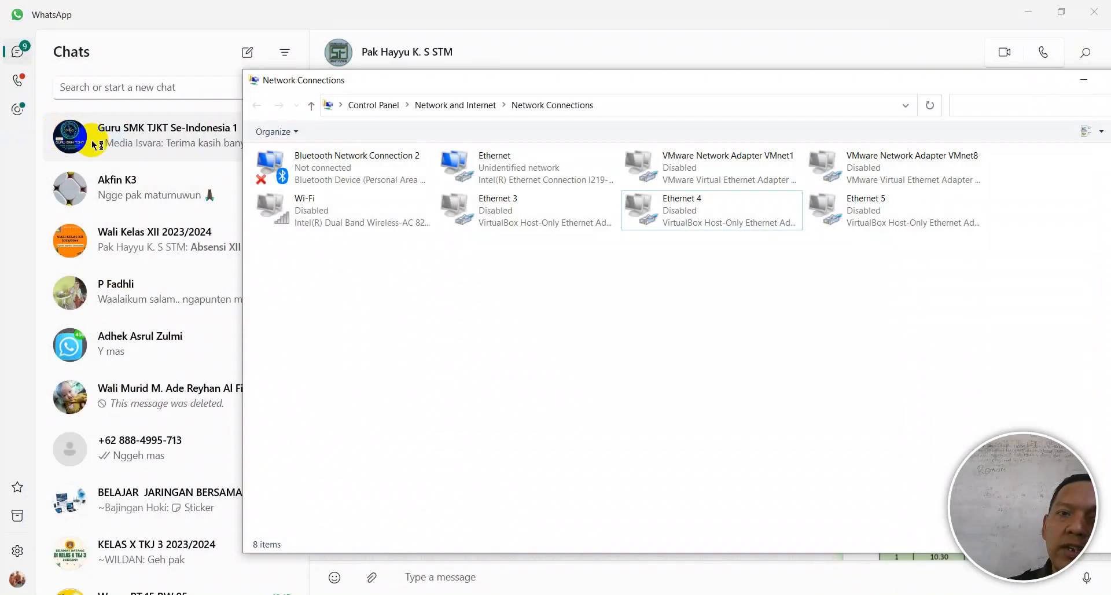
pyautogui.click(212, 335)
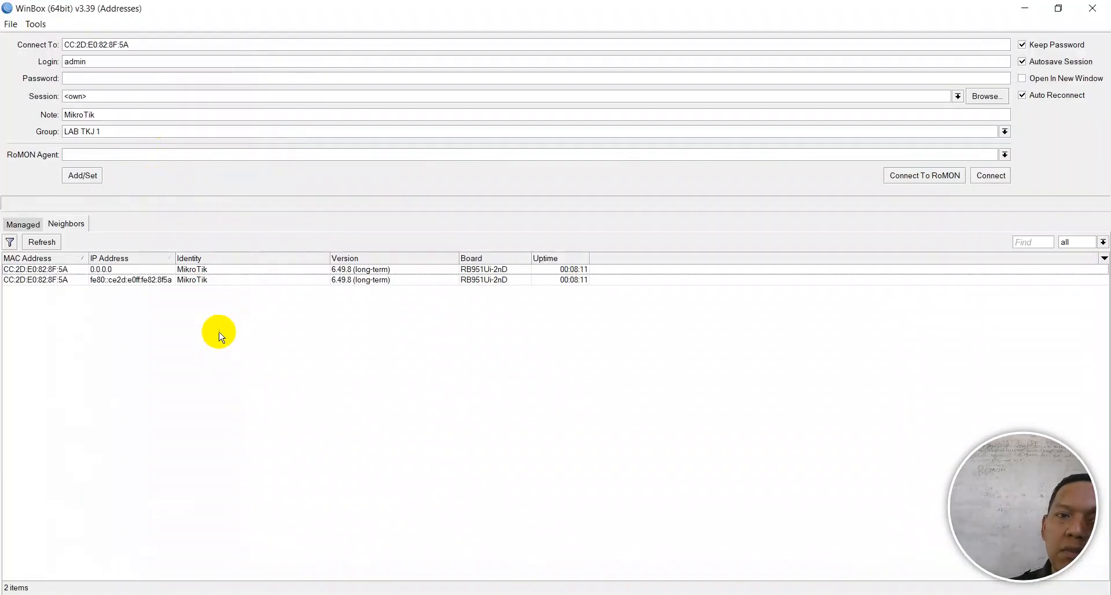
pyautogui.click(93, 269)
pyautogui.click(89, 77)
pyautogui.write('*')
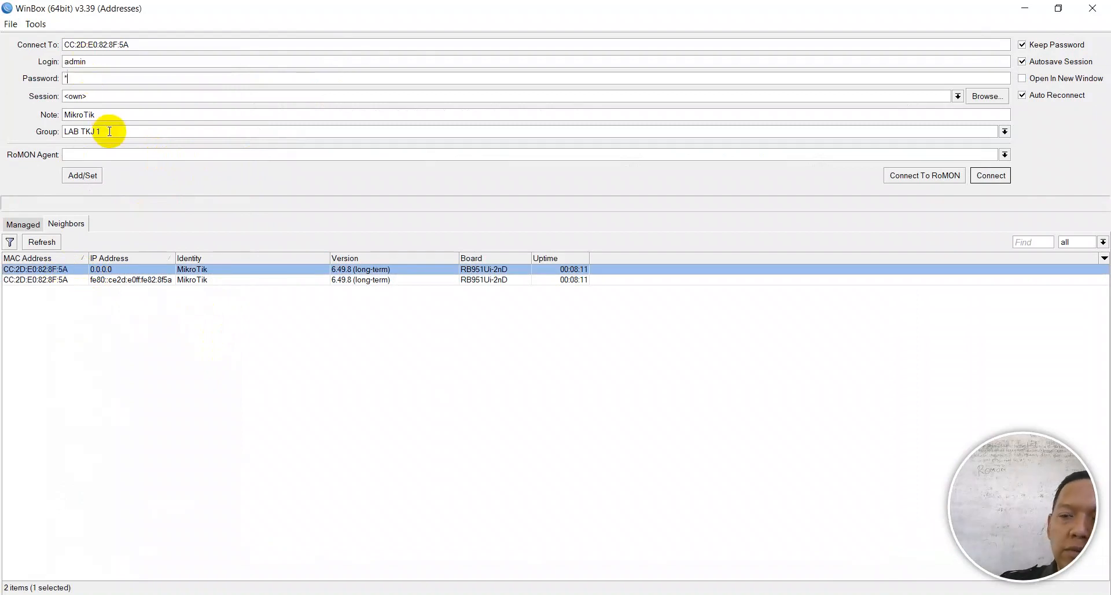
pyautogui.press('Return')
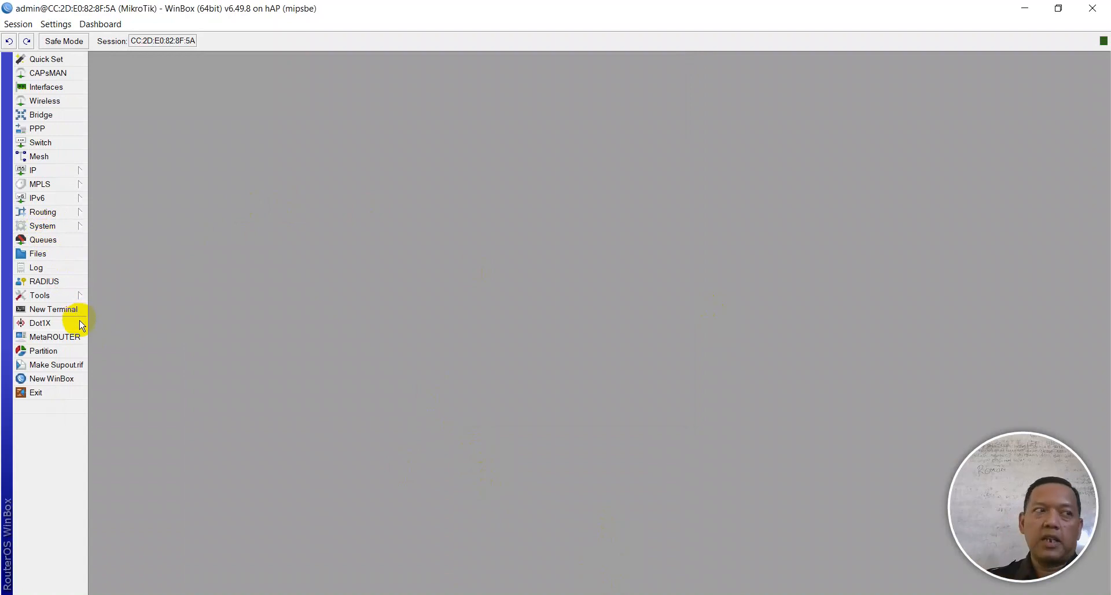
# - Inspect the admin user in System > Users, closing its Password and settings dialogs unchanged
pyautogui.moveTo(55, 231)
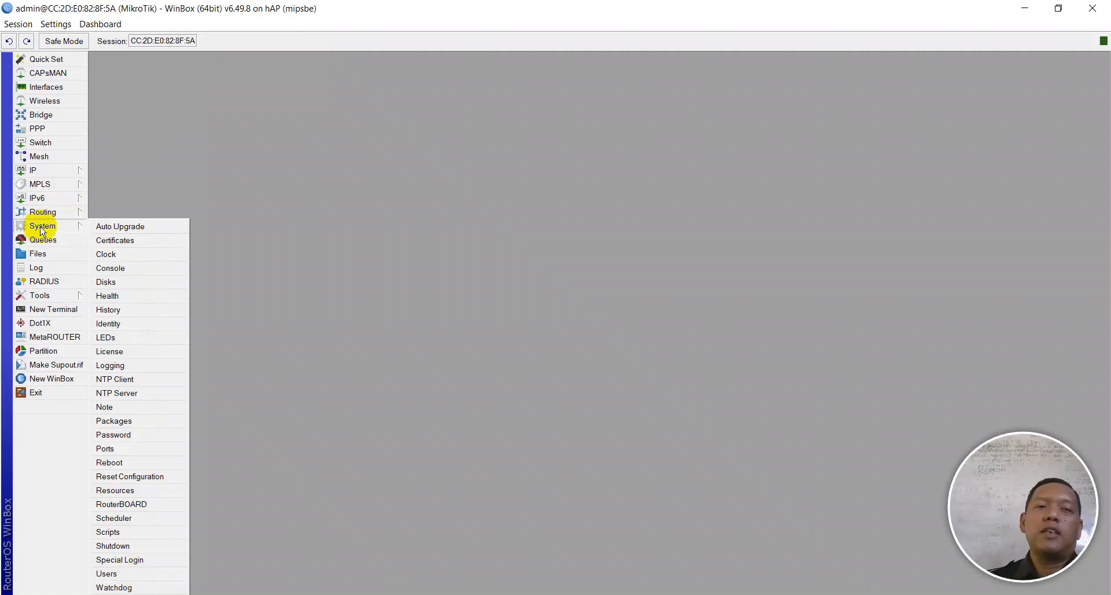
pyautogui.click(107, 575)
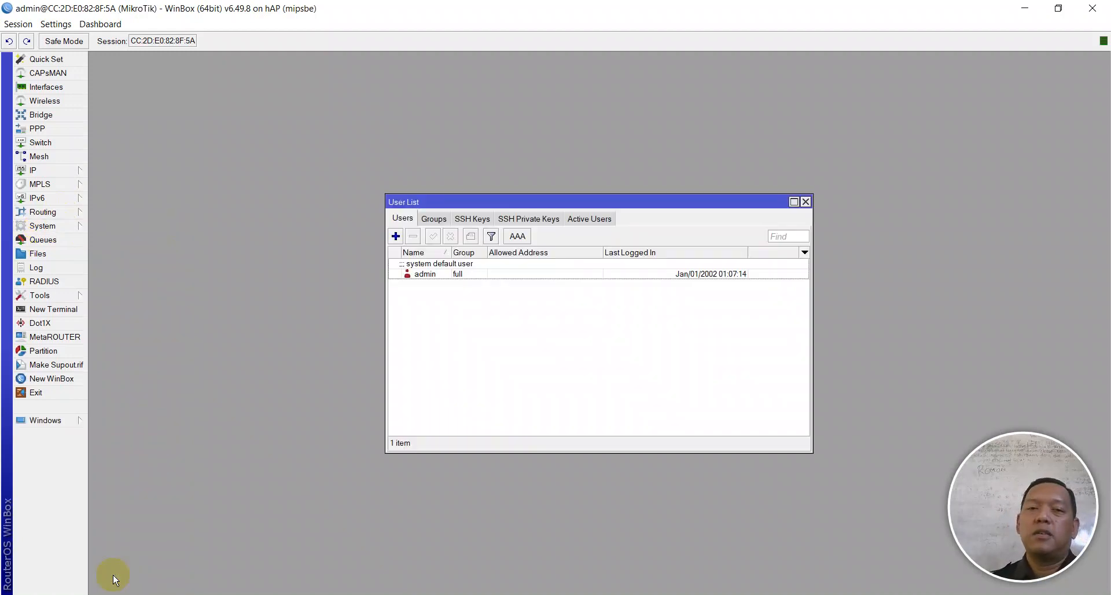
pyautogui.doubleClick(418, 276)
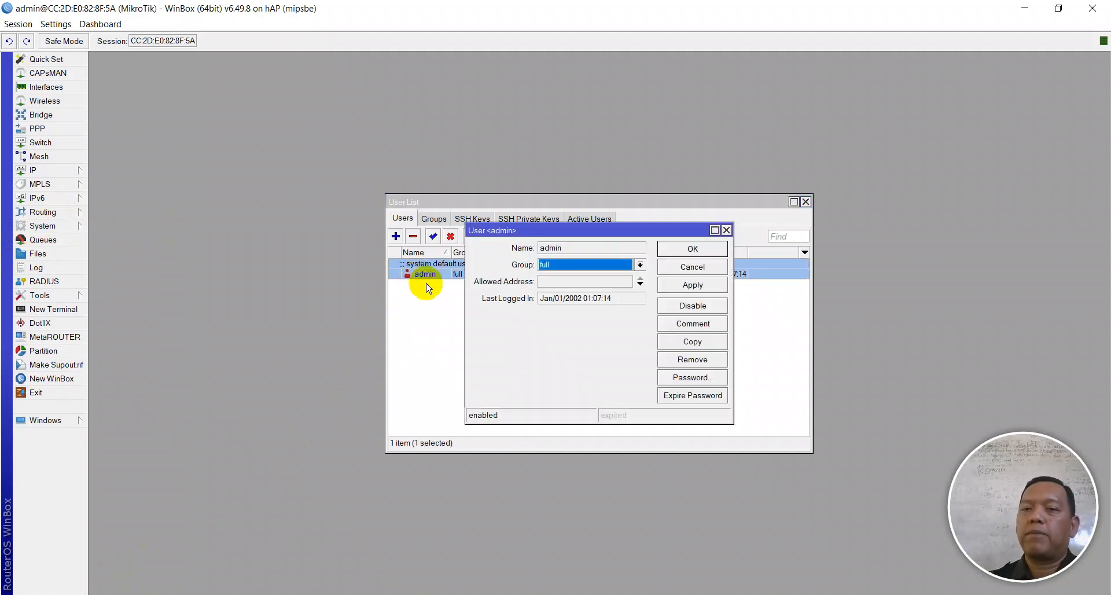
pyautogui.click(690, 379)
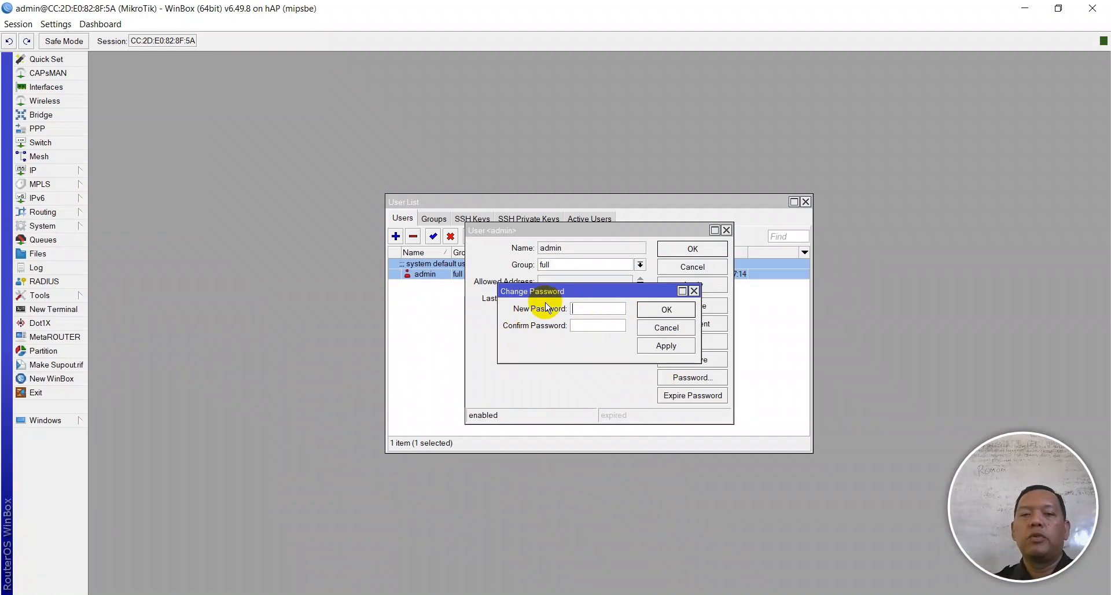
pyautogui.press('Escape')
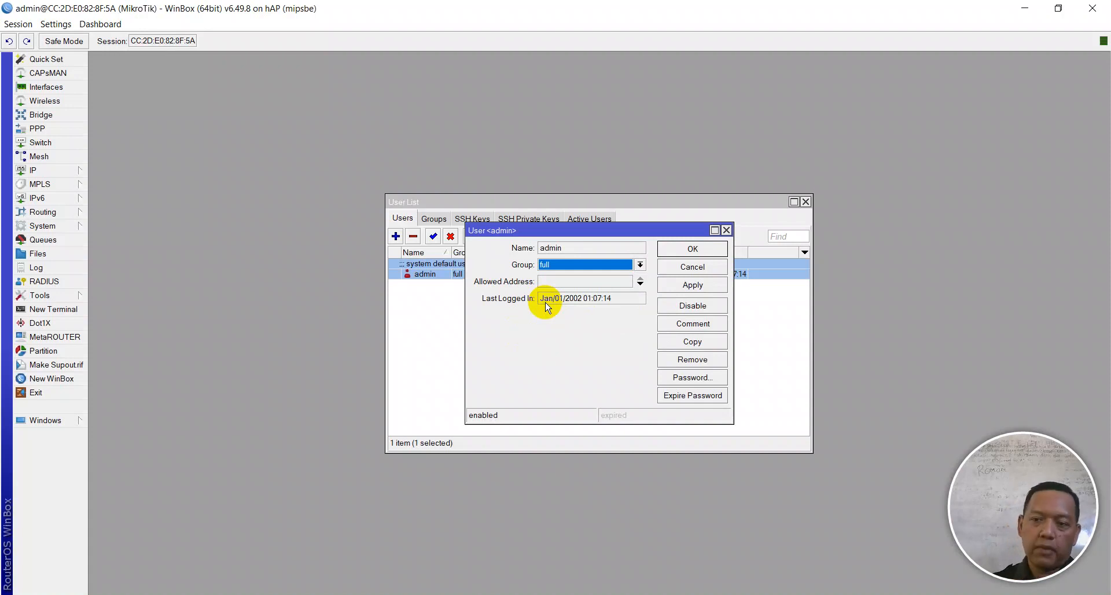
pyautogui.press('Escape')
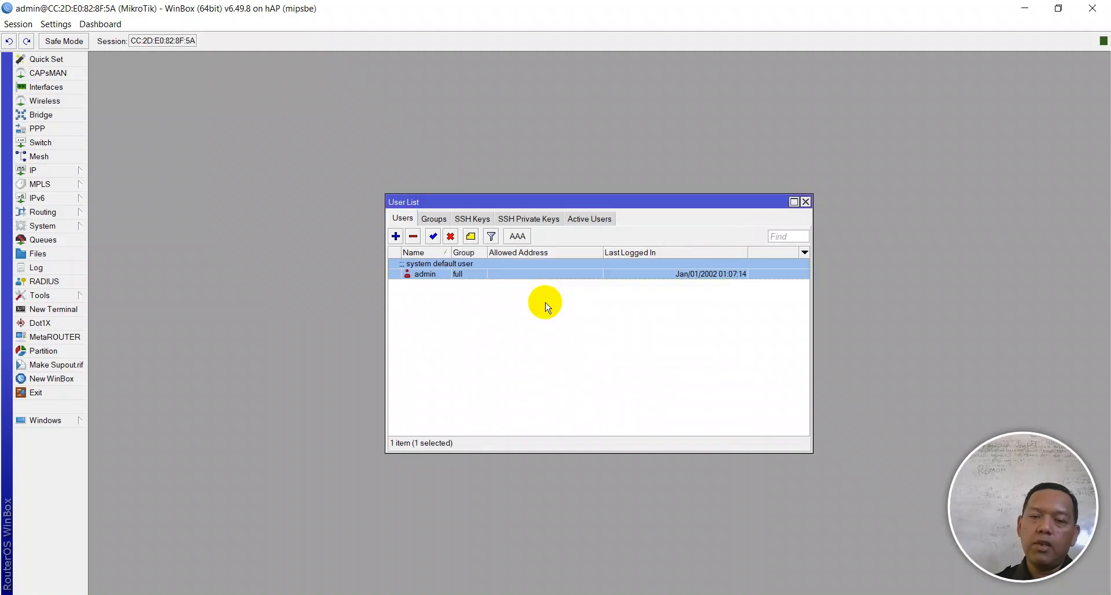
# - Close the User List and highlight 'Hostname / Identity' in the Notepad++ checklist, then return to WinBox
pyautogui.press('Escape')
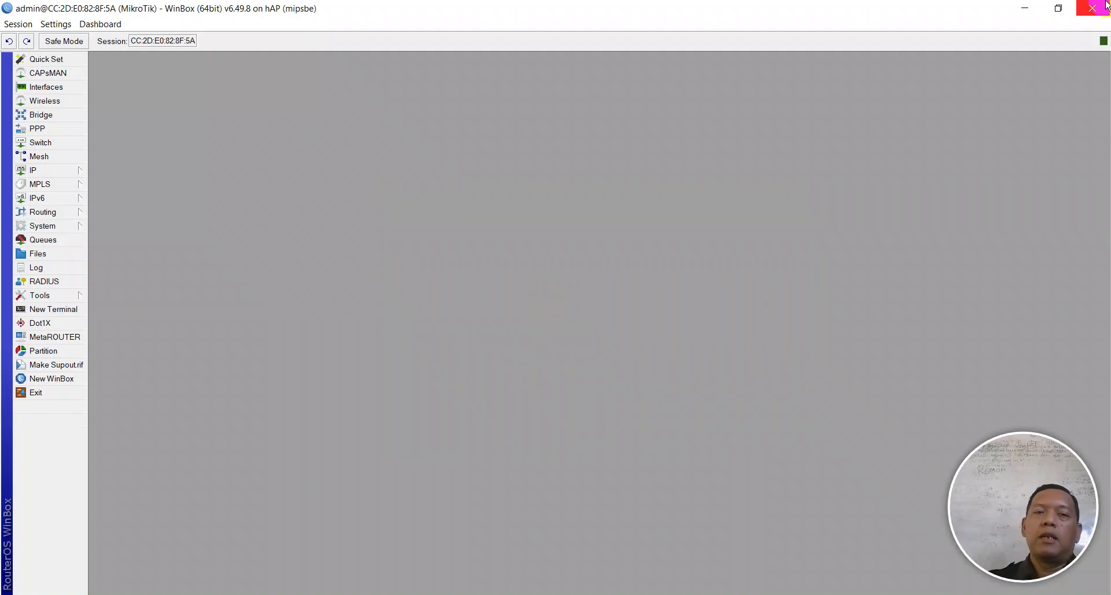
pyautogui.hotkey('alt', 'Tab')
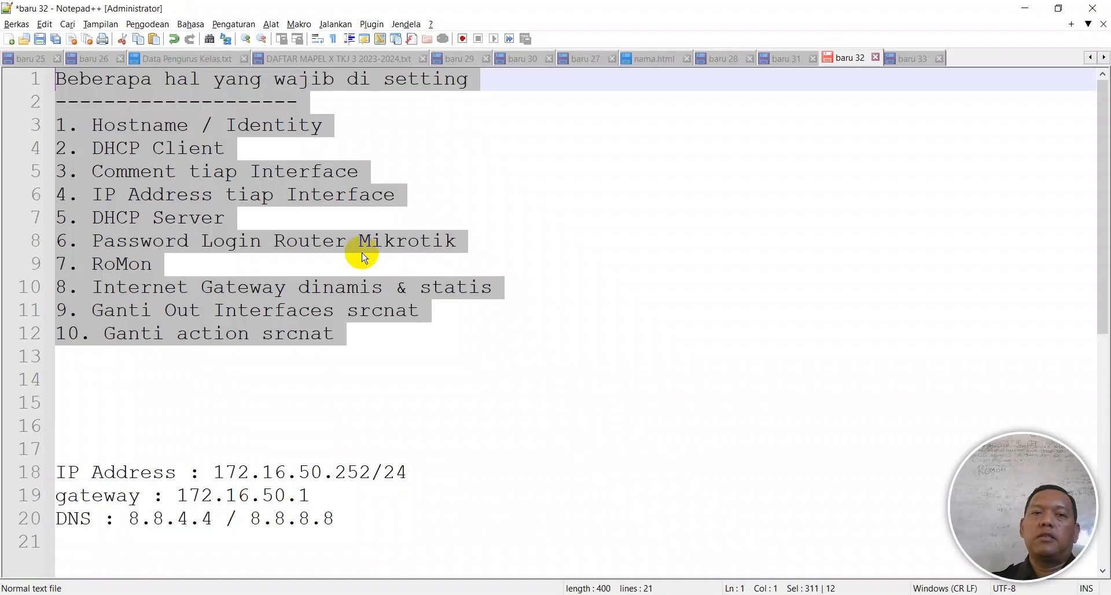
pyautogui.click(202, 117)
pyautogui.click(89, 125)
pyautogui.moveTo(89, 126); pyautogui.dragTo(322, 124)
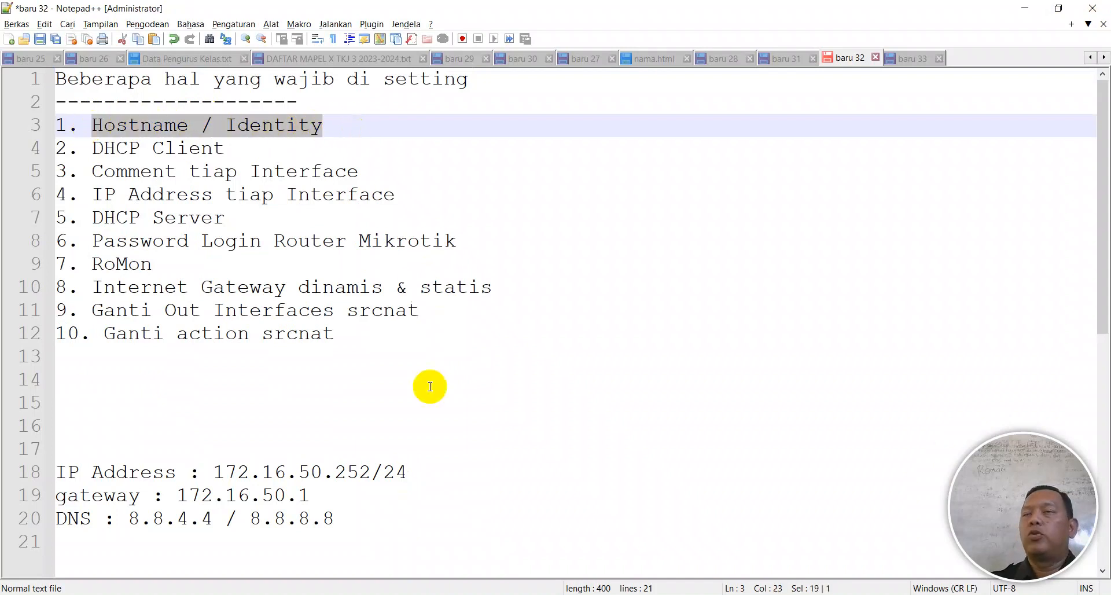
pyautogui.hotkey('alt', 'Tab')
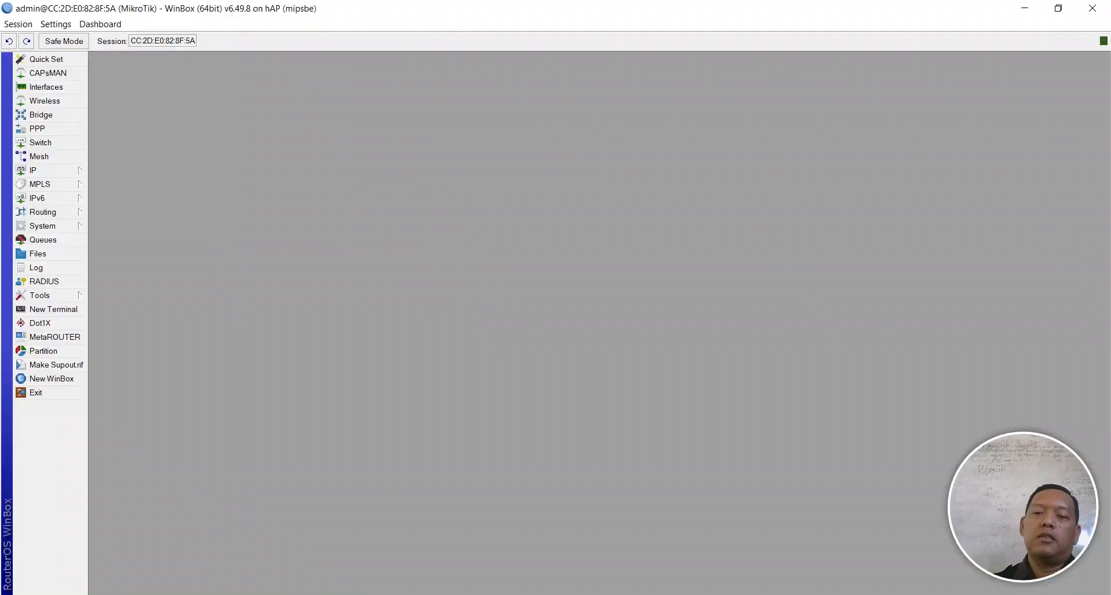
# - Set the router identity to R-IKHYAK-K5 in System > Identity and apply it
pyautogui.click(54, 227)
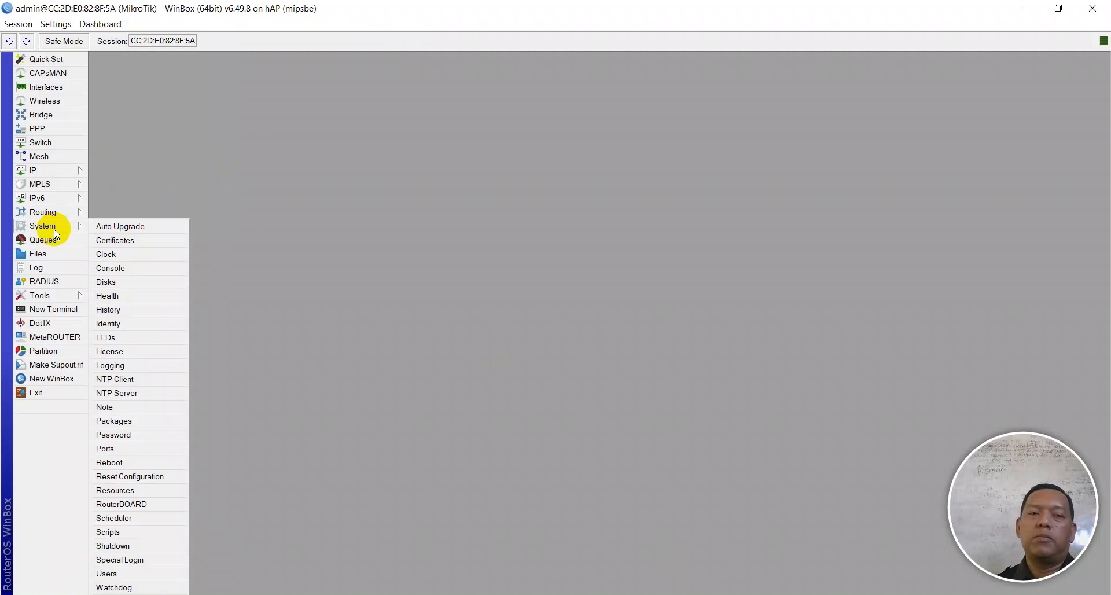
pyautogui.click(123, 327)
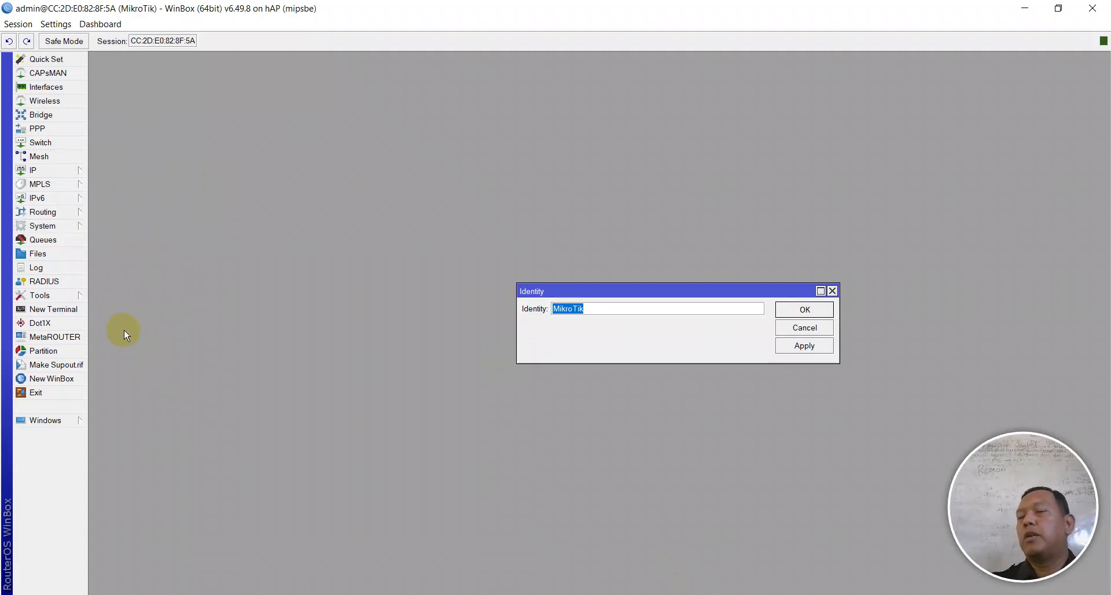
pyautogui.write('R-')
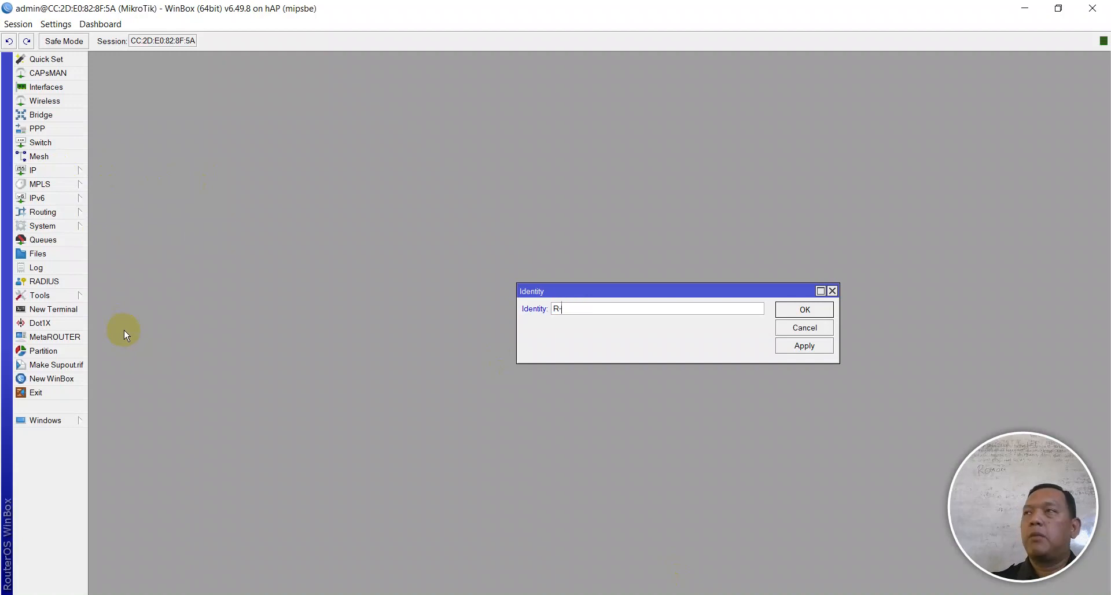
pyautogui.write('IKHYAK')
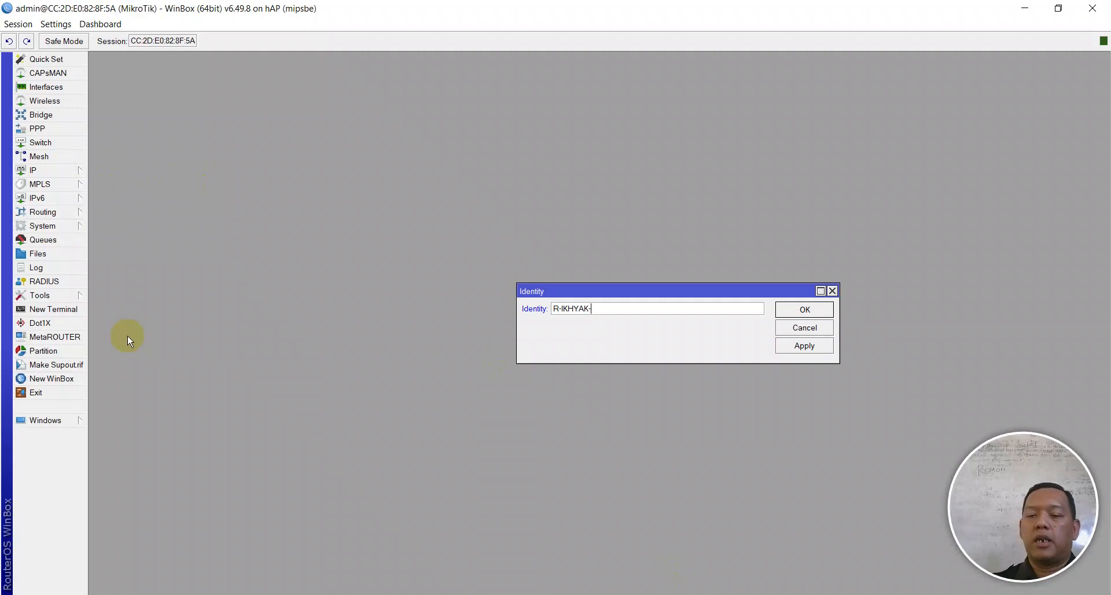
pyautogui.write('-K5')
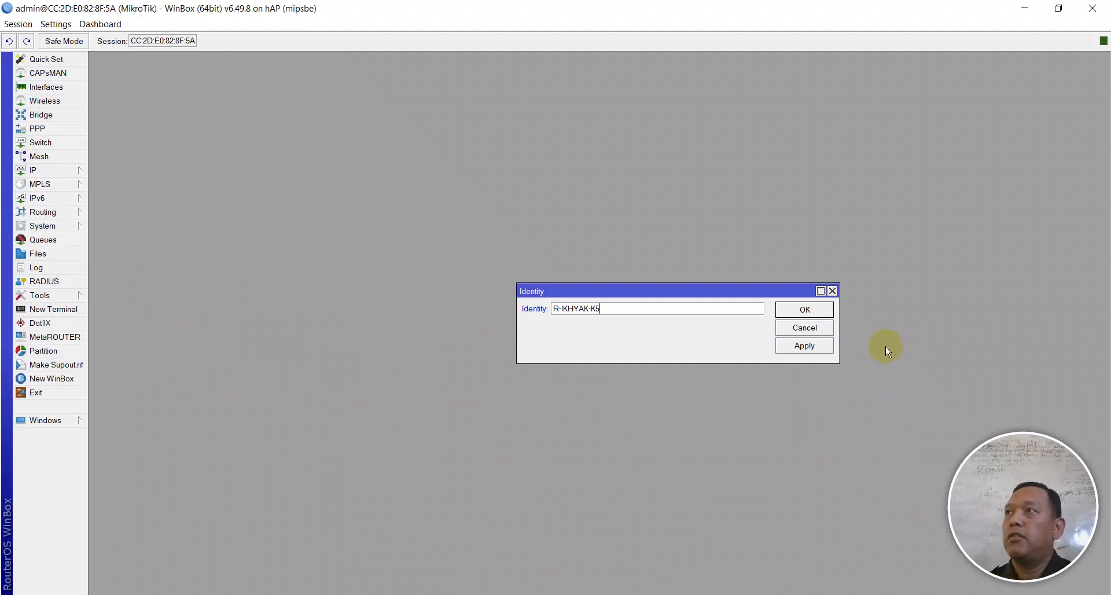
pyautogui.click(804, 346)
pyautogui.click(808, 313)
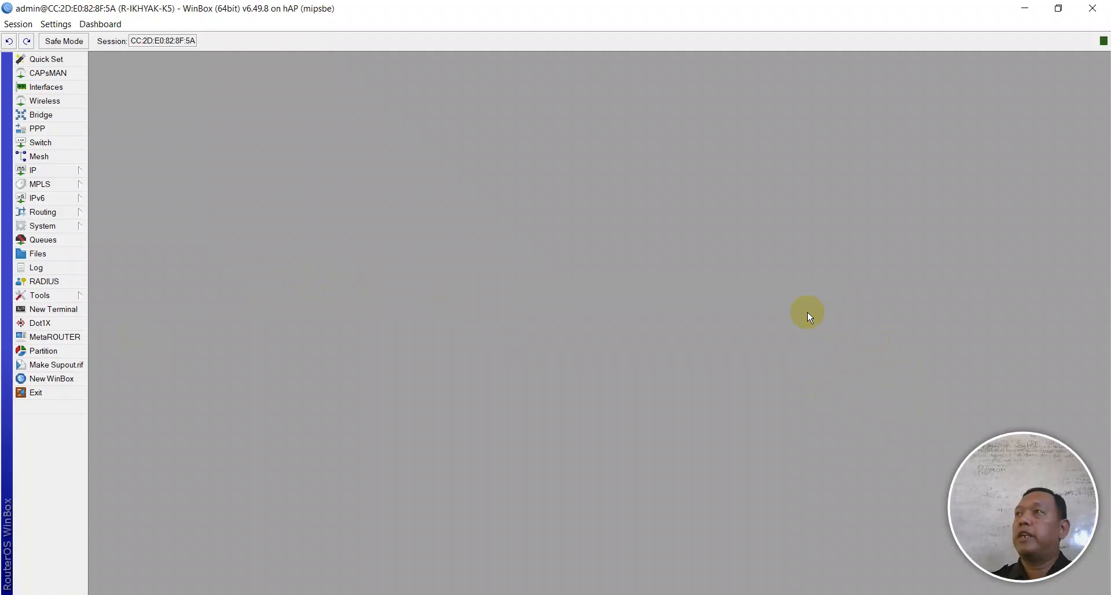
# - Bring WhatsApp to the front and open the contact's chat conversation
pyautogui.hotkey('alt', 'Tab')
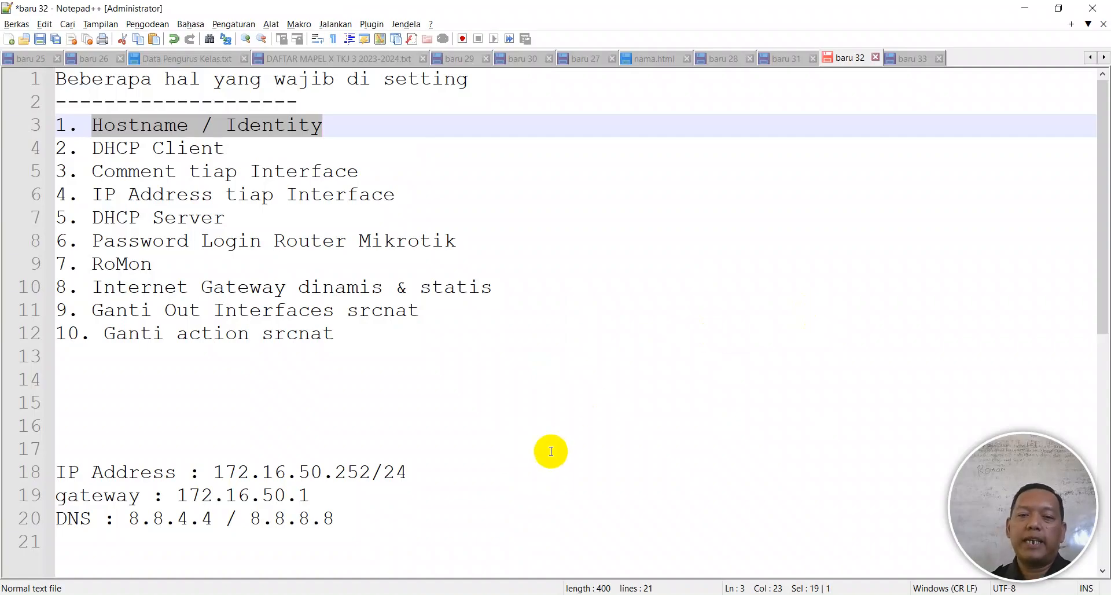
pyautogui.click(485, 594)
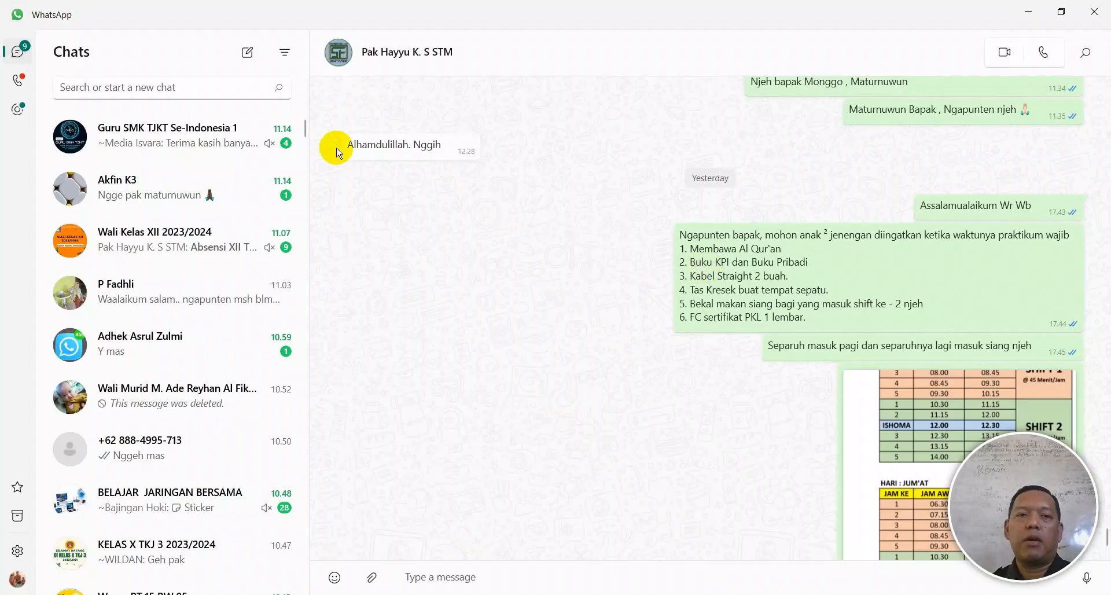
pyautogui.click(113, 86)
pyautogui.scroll(-4, 144, 391)
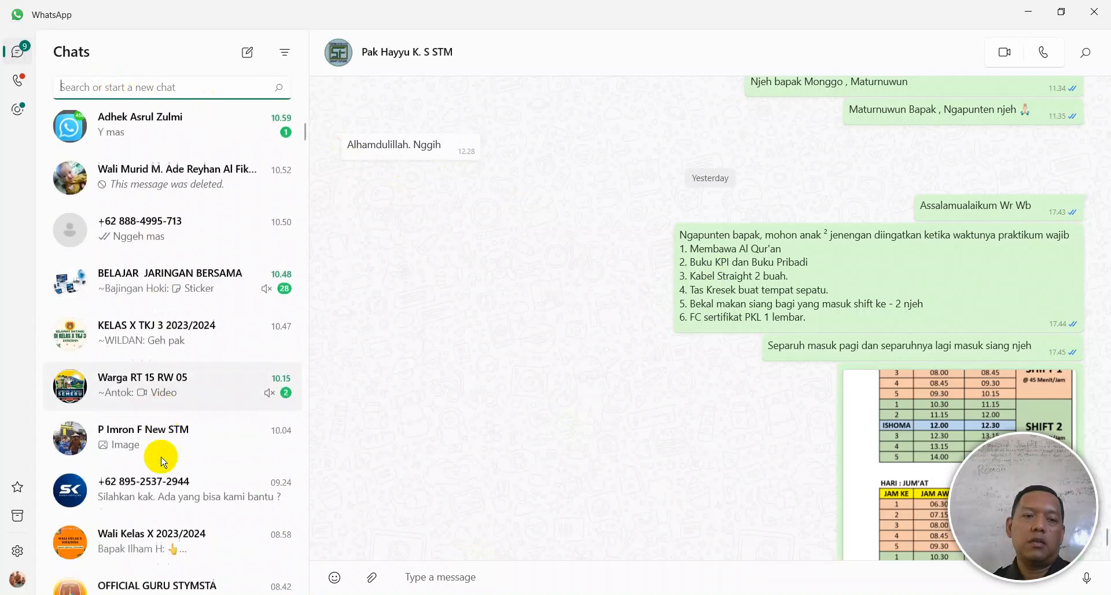
pyautogui.scroll(4, 156, 426)
pyautogui.click(132, 284)
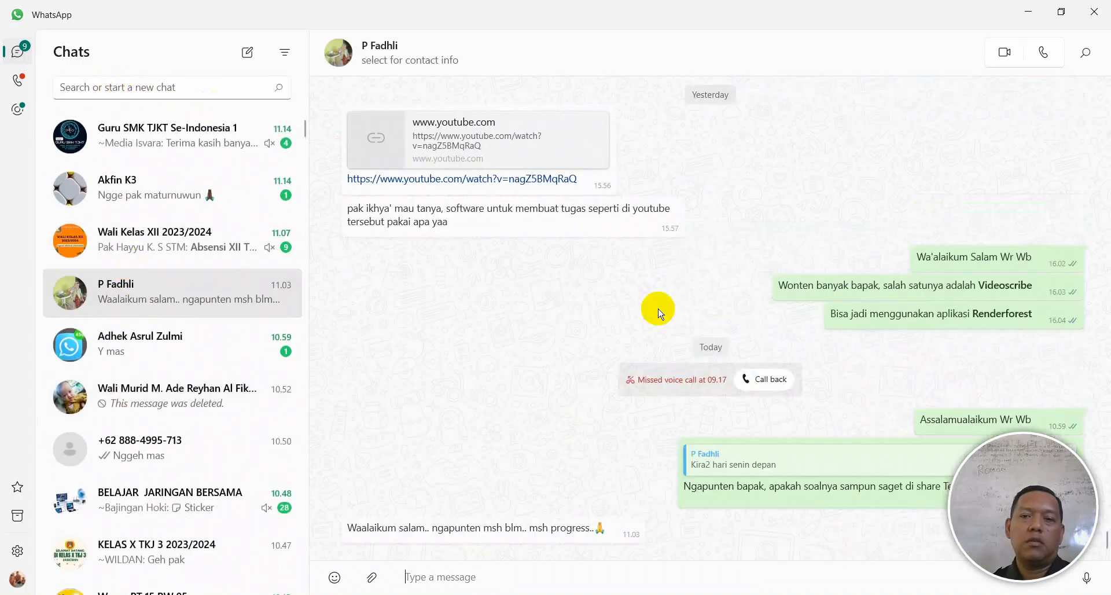
# - View Thursday's Konfigurasi Dasar Mikrotik slide full-screen, then return to the Notepad++ checklist
pyautogui.scroll(10, 788, 334)
pyautogui.scroll(15, 798, 329)
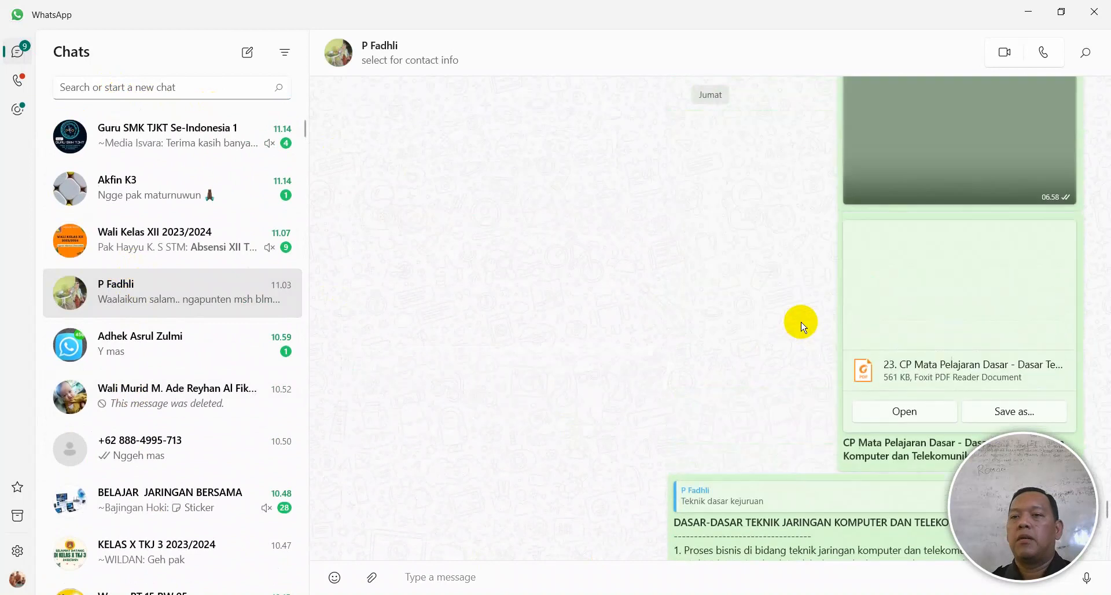
pyautogui.scroll(3, 789, 289)
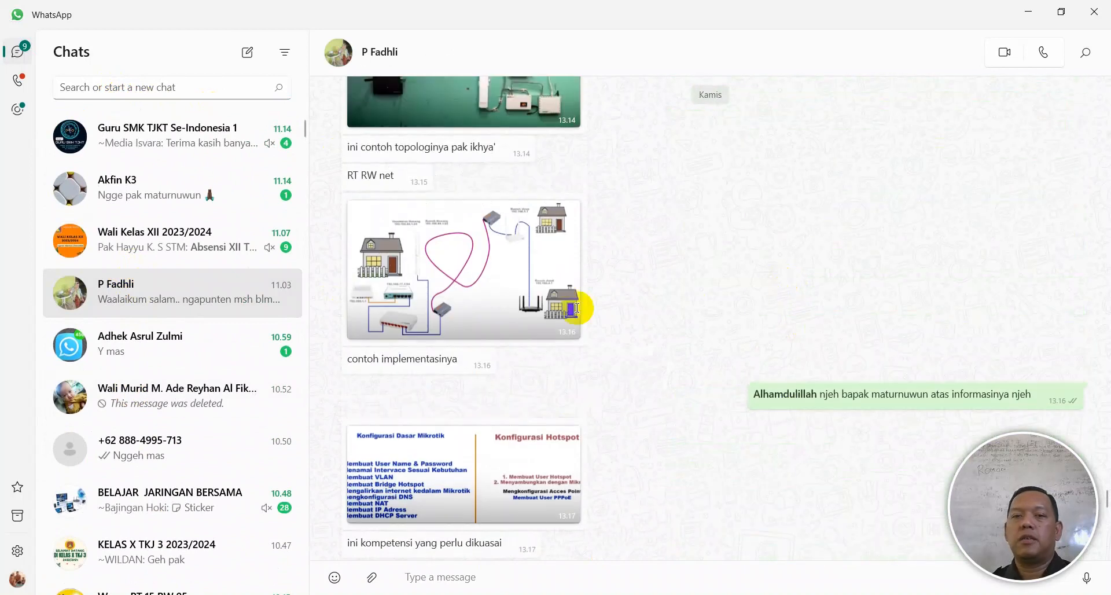
pyautogui.click(426, 444)
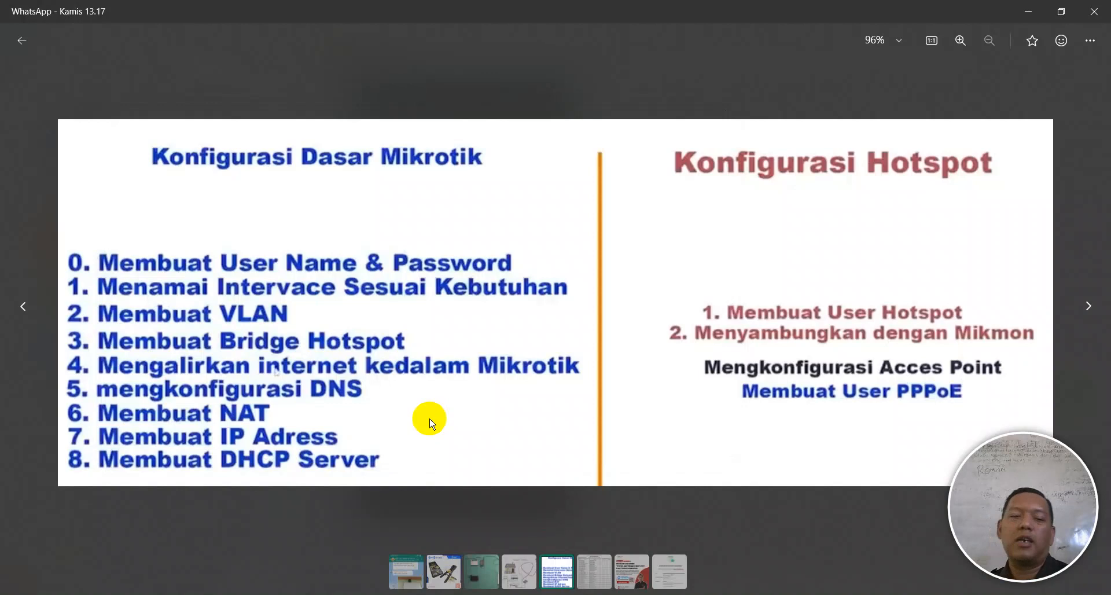
pyautogui.press('Escape')
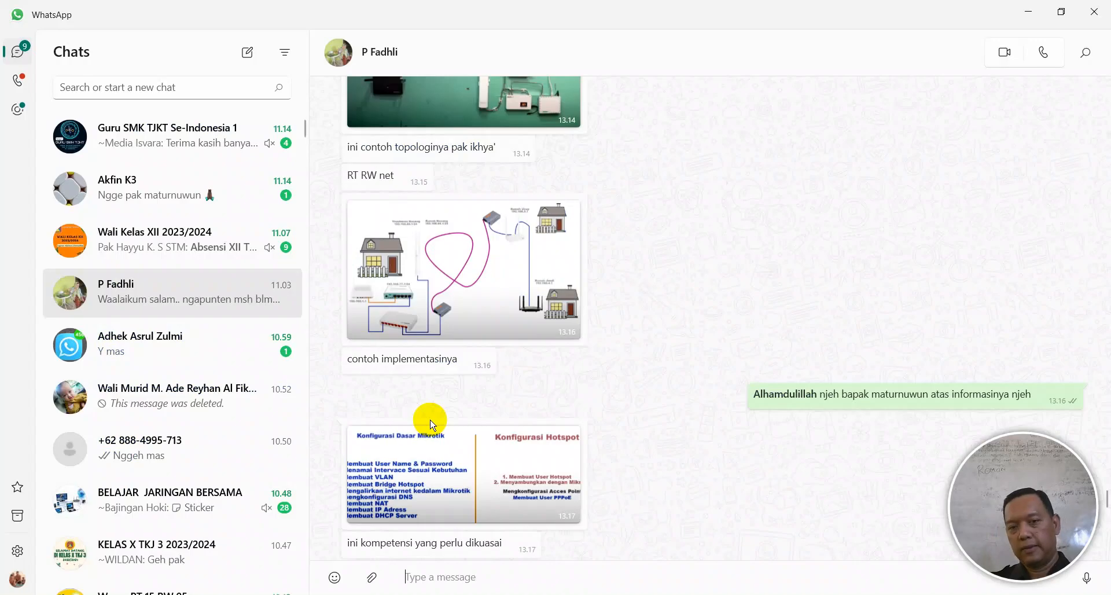
pyautogui.hotkey('alt', 'Tab')
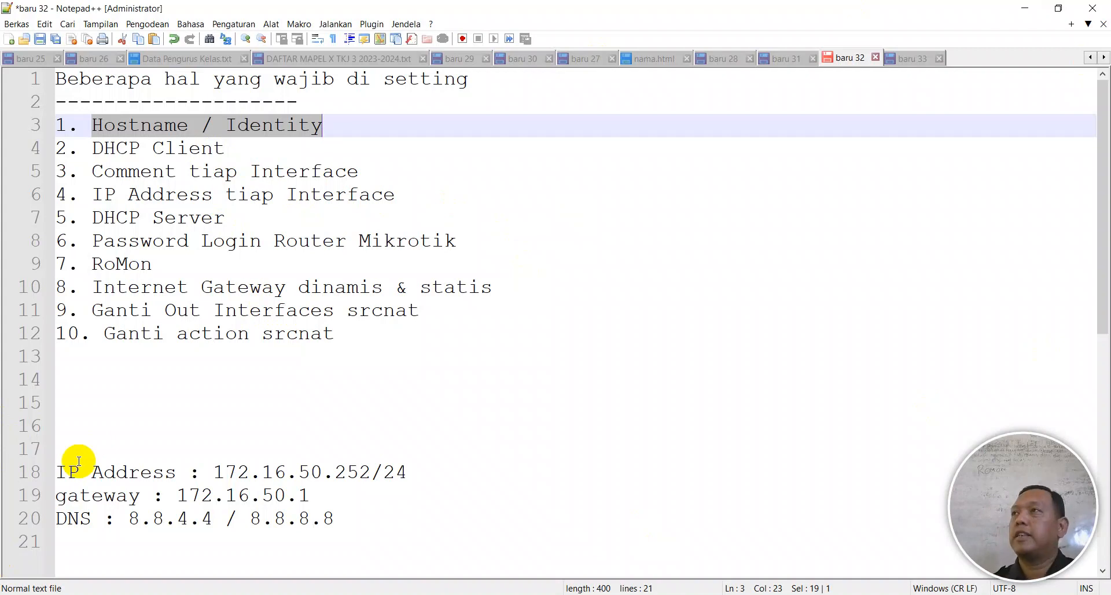
# - Return to WinBox and open the empty DHCP Client list under IP
pyautogui.hotkey('alt', 'Tab')
pyautogui.hotkey('alt', 'Tab')
pyautogui.press('Tab')
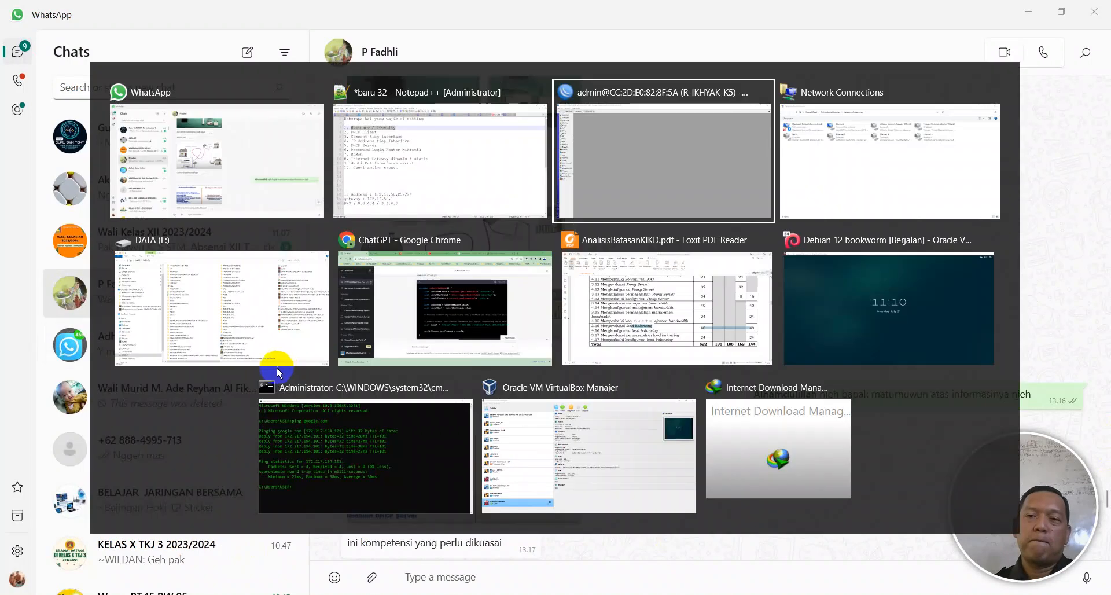
pyautogui.click(58, 174)
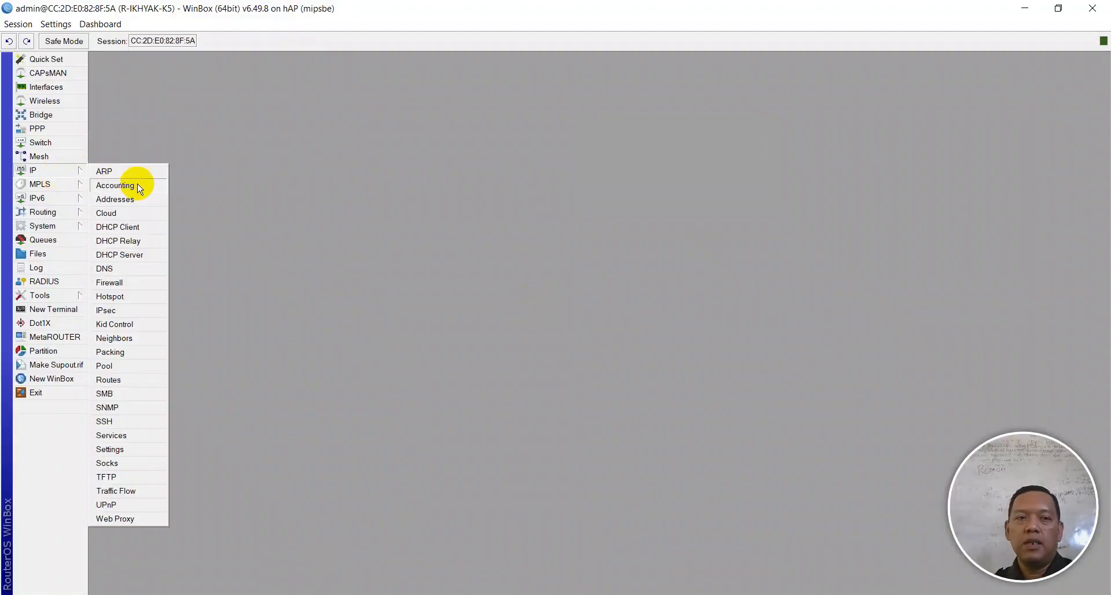
pyautogui.click(145, 231)
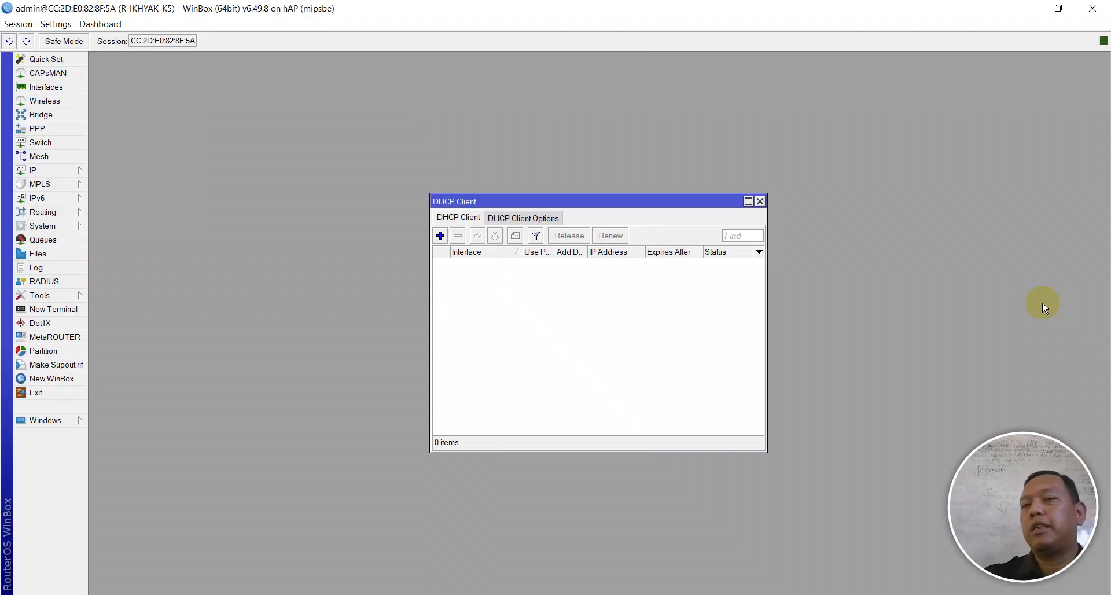
pyautogui.hotkey('alt', 'Tab')
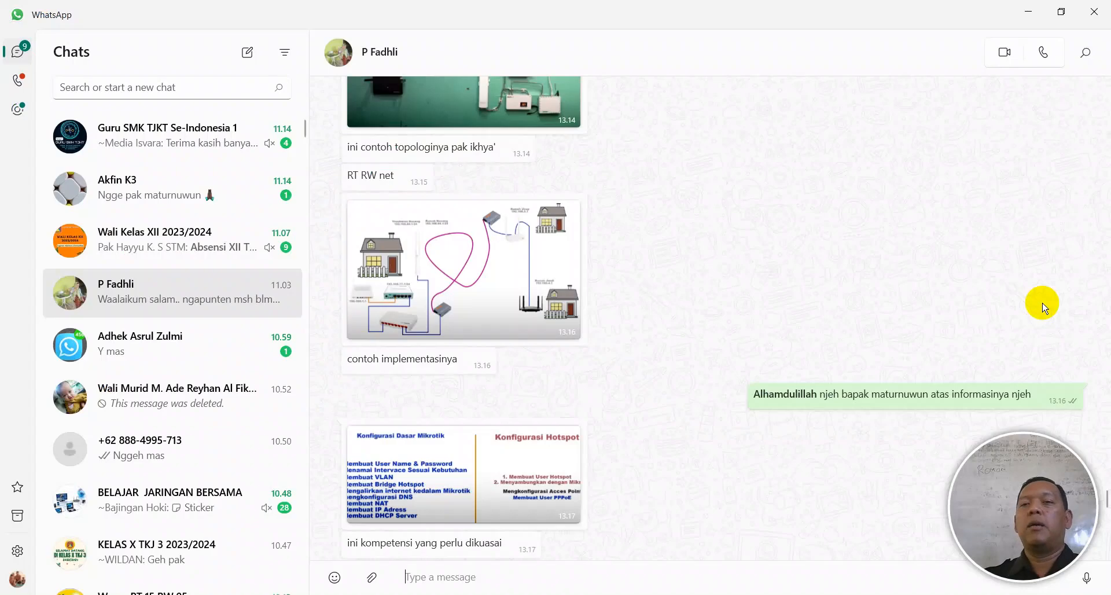
pyautogui.click(520, 486)
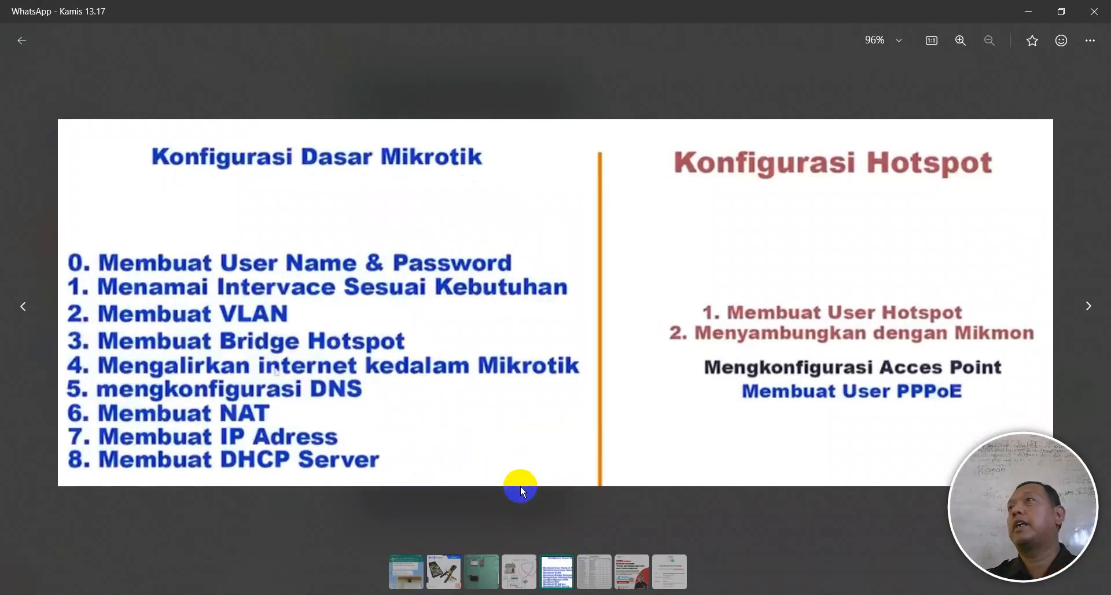
pyautogui.press('Escape')
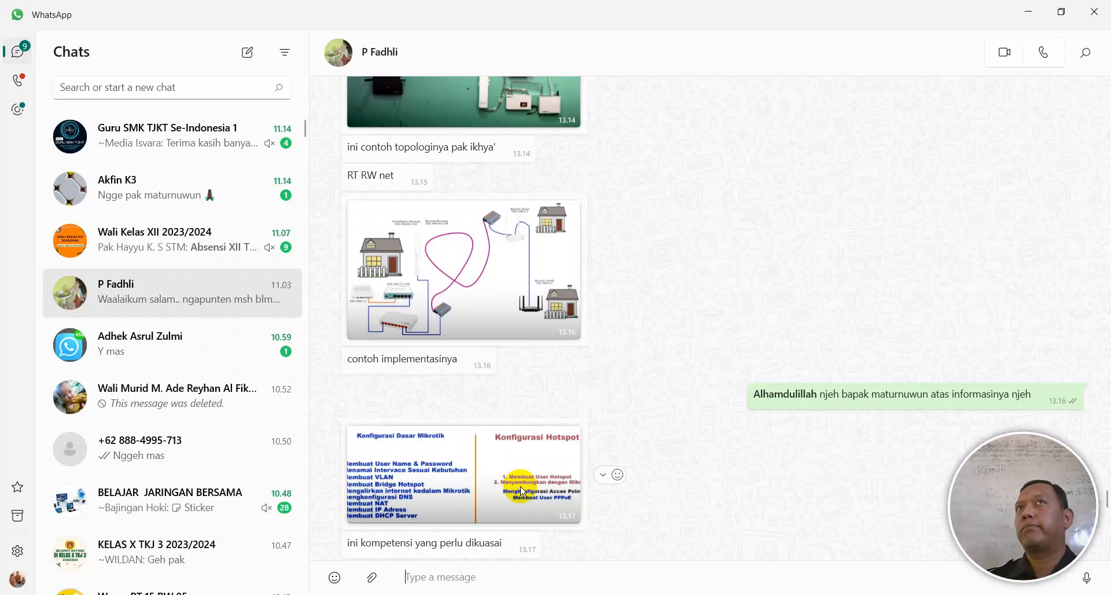
pyautogui.hotkey('alt', 'Tab')
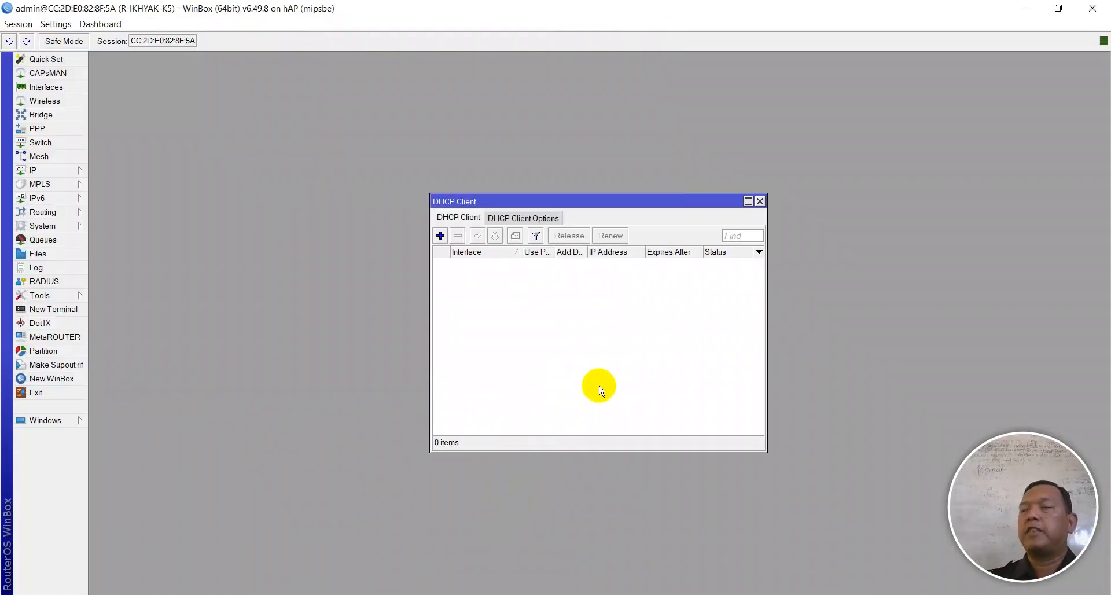
# - Add and apply a DHCP client on ether1, which binds to 172.16.50.252
pyautogui.click(441, 236)
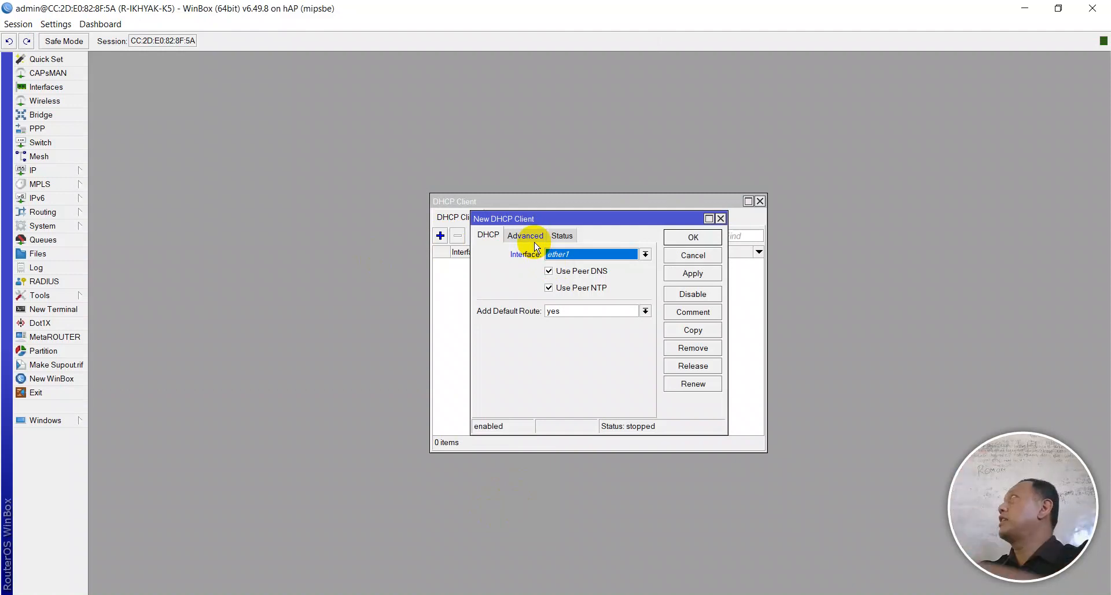
pyautogui.hotkey('alt', 'Tab')
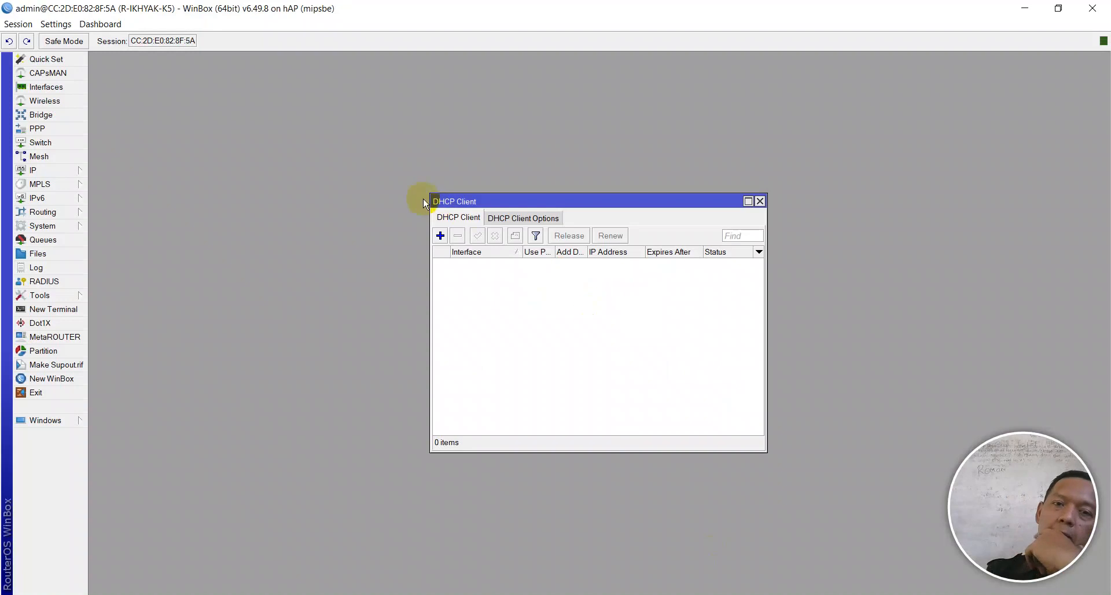
pyautogui.click(440, 236)
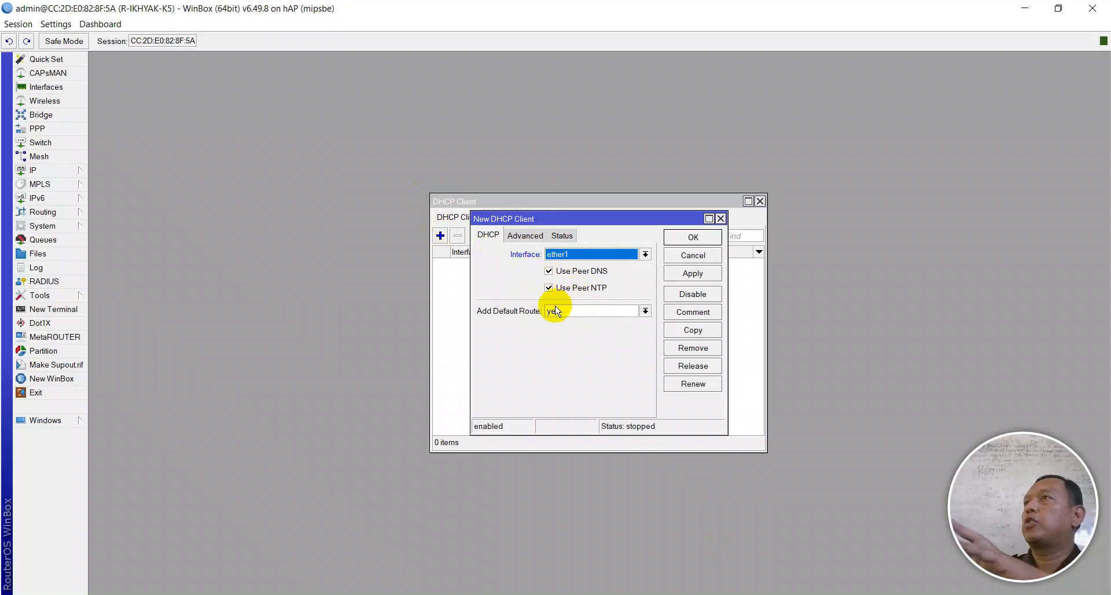
pyautogui.click(683, 274)
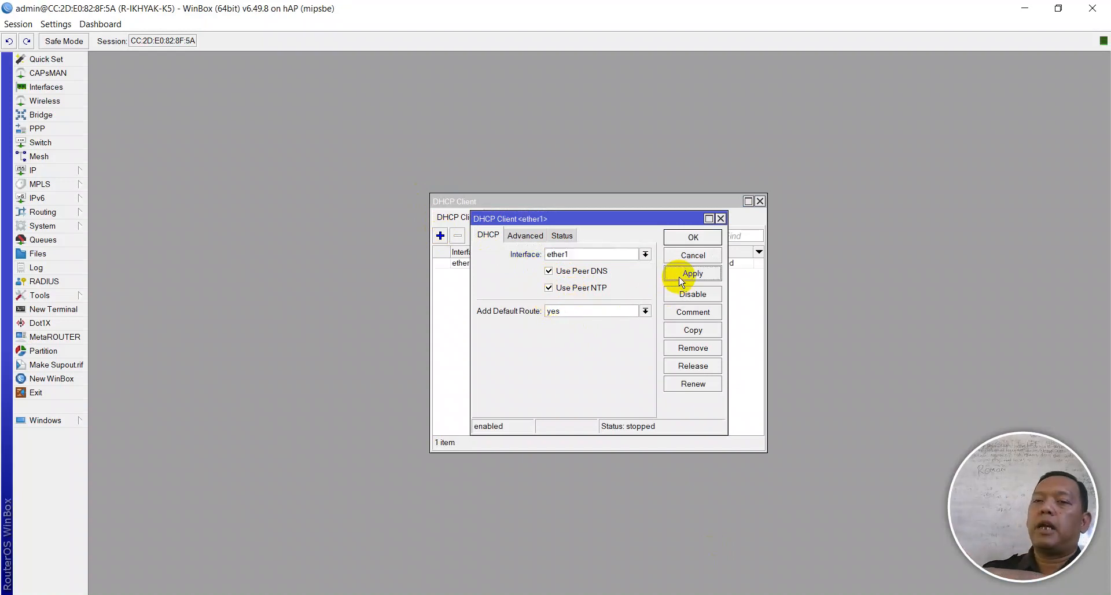
pyautogui.click(684, 242)
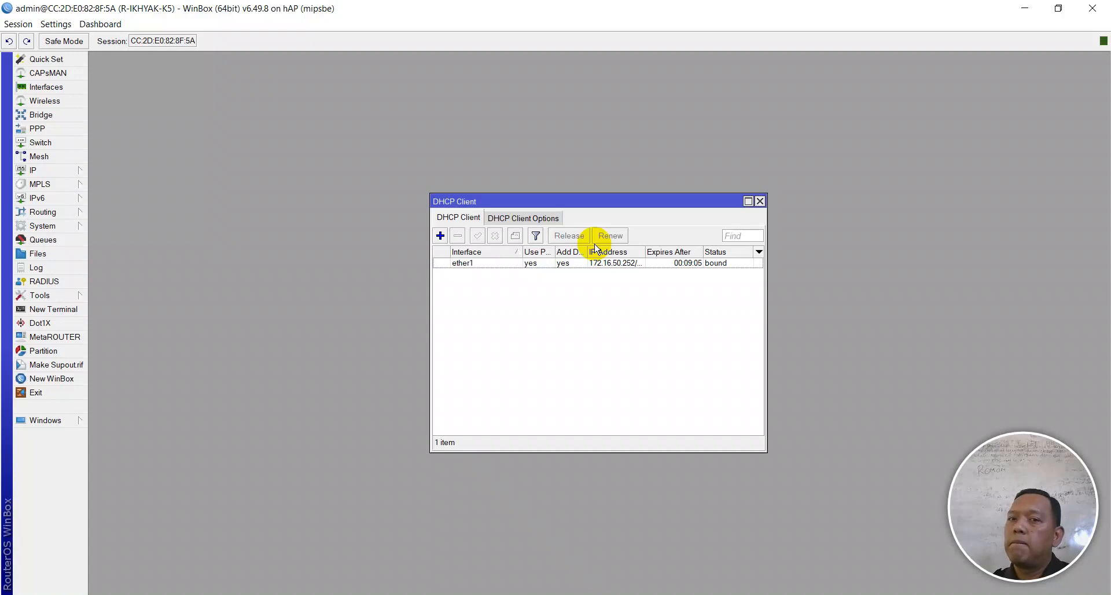
# - Close the DHCP Client list and open a New Terminal on the router
pyautogui.rightClick(474, 263)
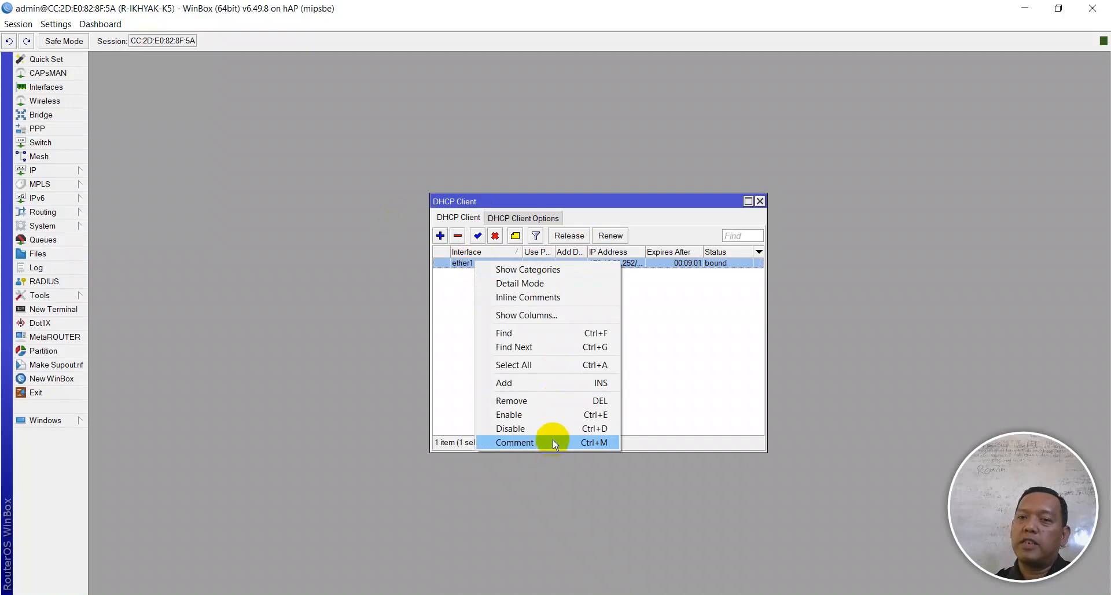
pyautogui.click(680, 348)
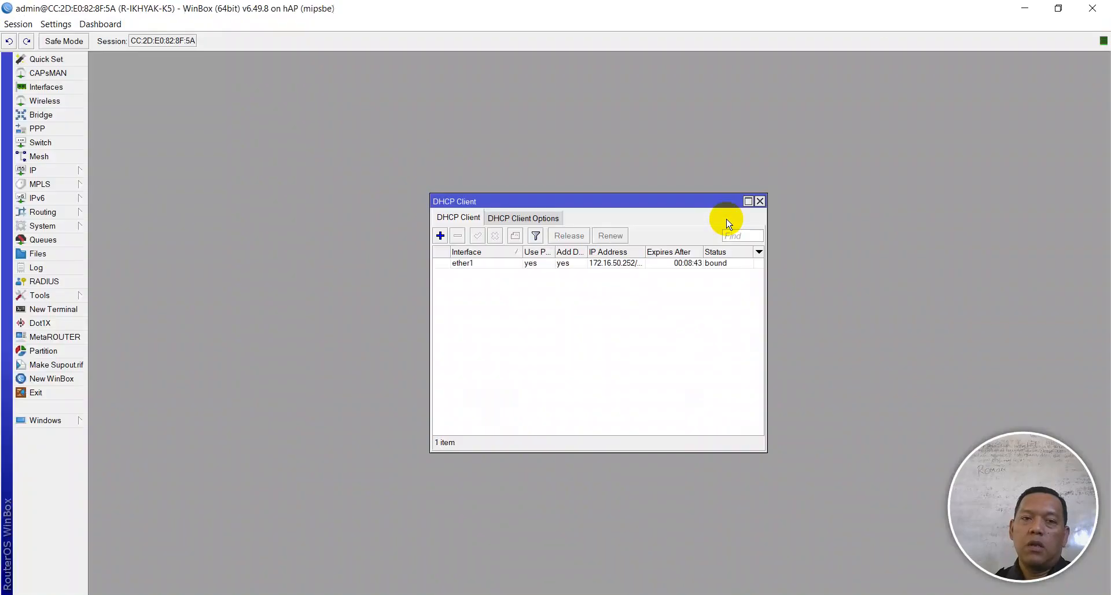
pyautogui.click(760, 201)
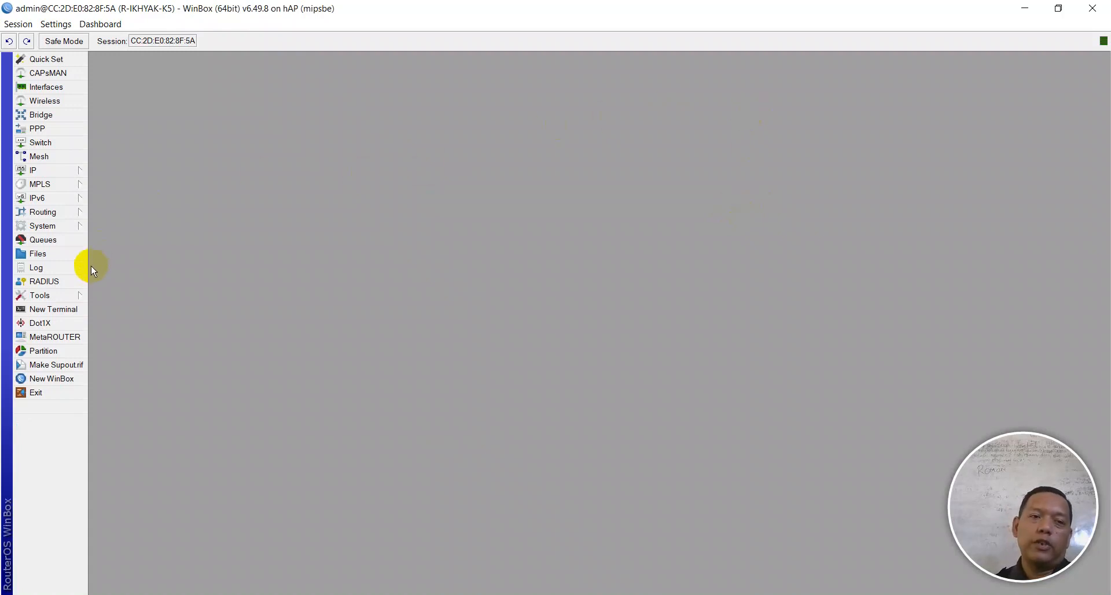
pyautogui.click(73, 312)
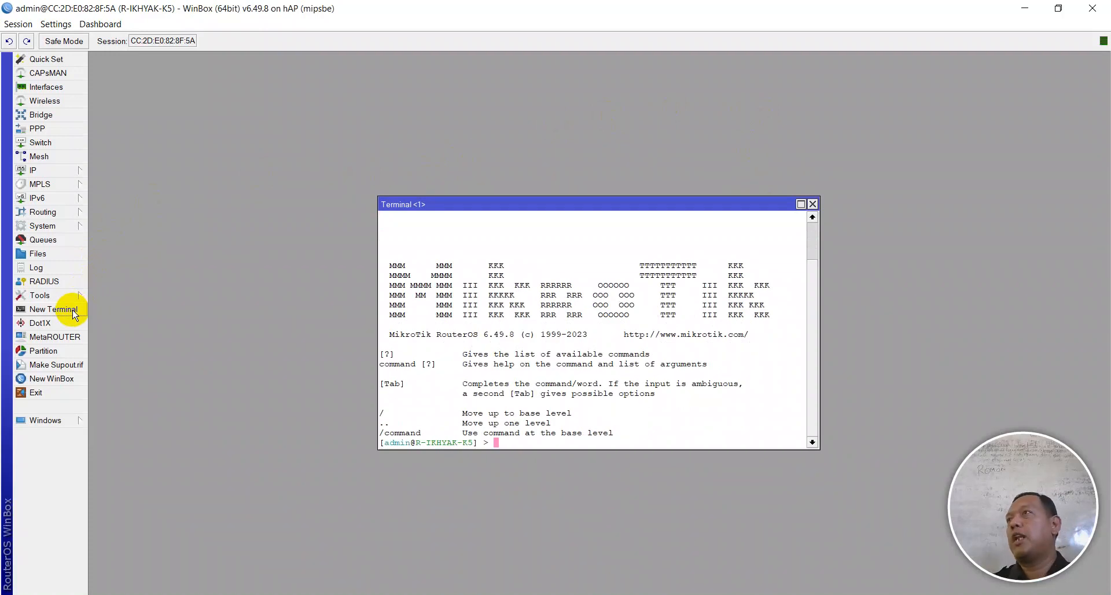
# - Ping 8.8.4.4 from the router terminal, then stop the ping
pyautogui.write('ping 8.8.4.4')
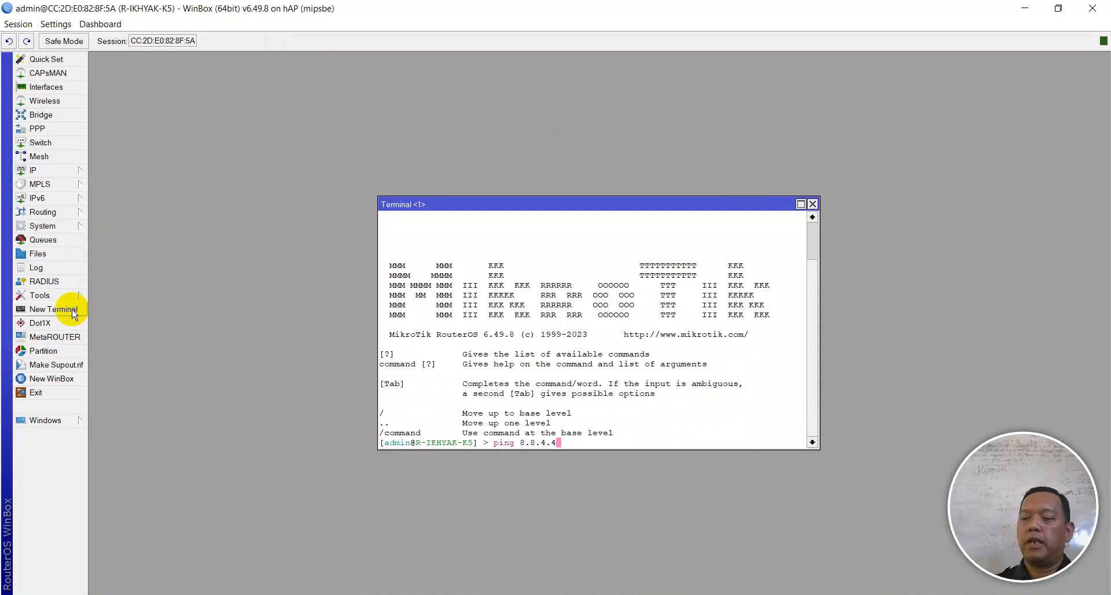
pyautogui.press('Return')
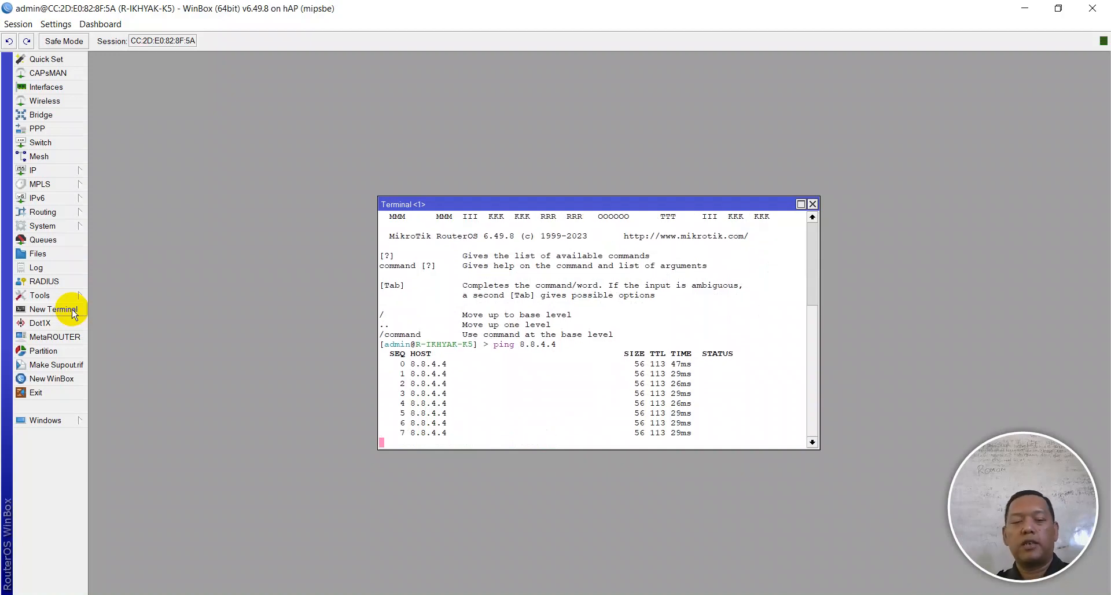
pyautogui.hotkey('ctrl', 'c')
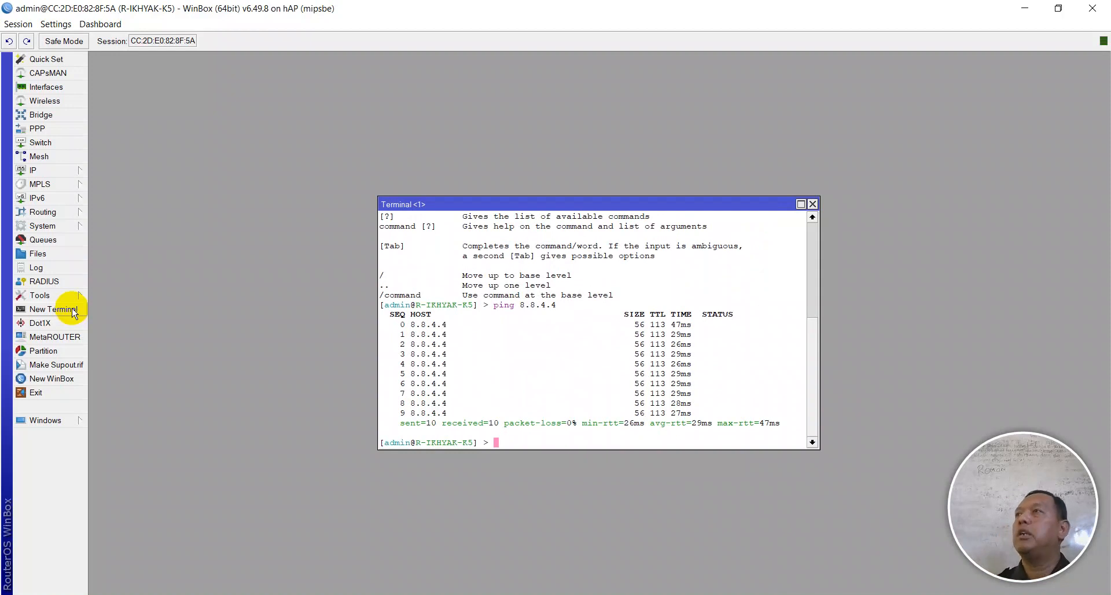
# - Ping google.com until four replies with 0% loss, stop it, and switch to File Explorer
pyautogui.write('ping ')
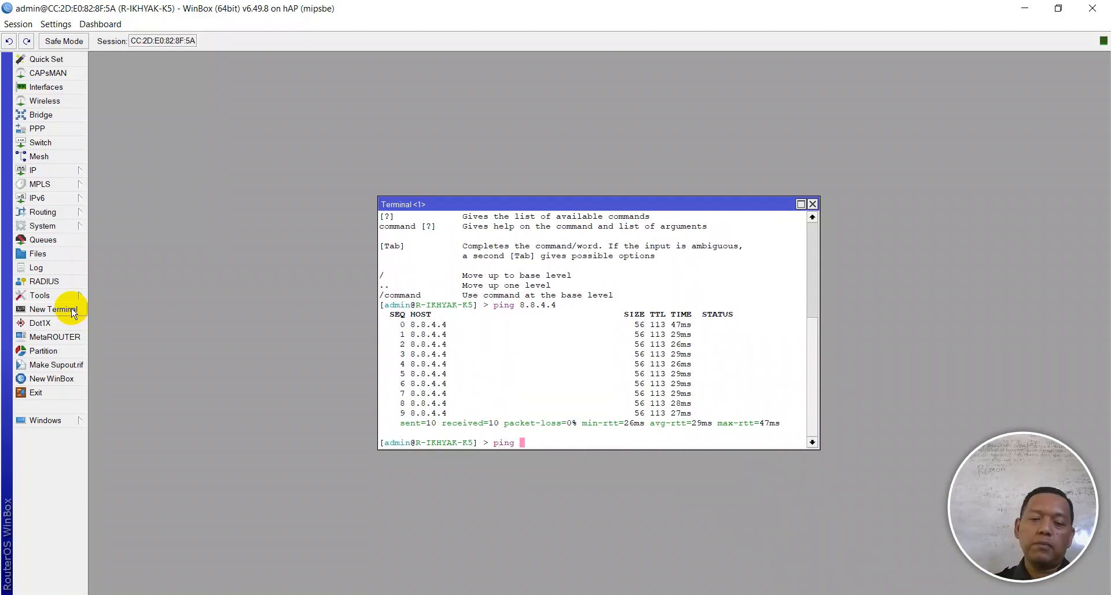
pyautogui.write('google.com')
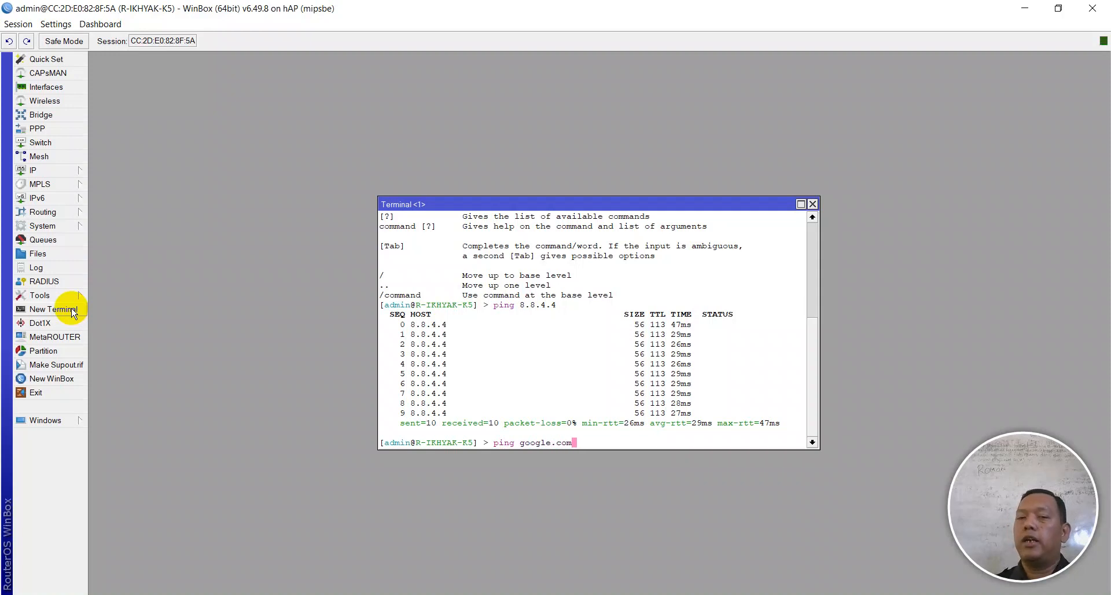
pyautogui.press('Return')
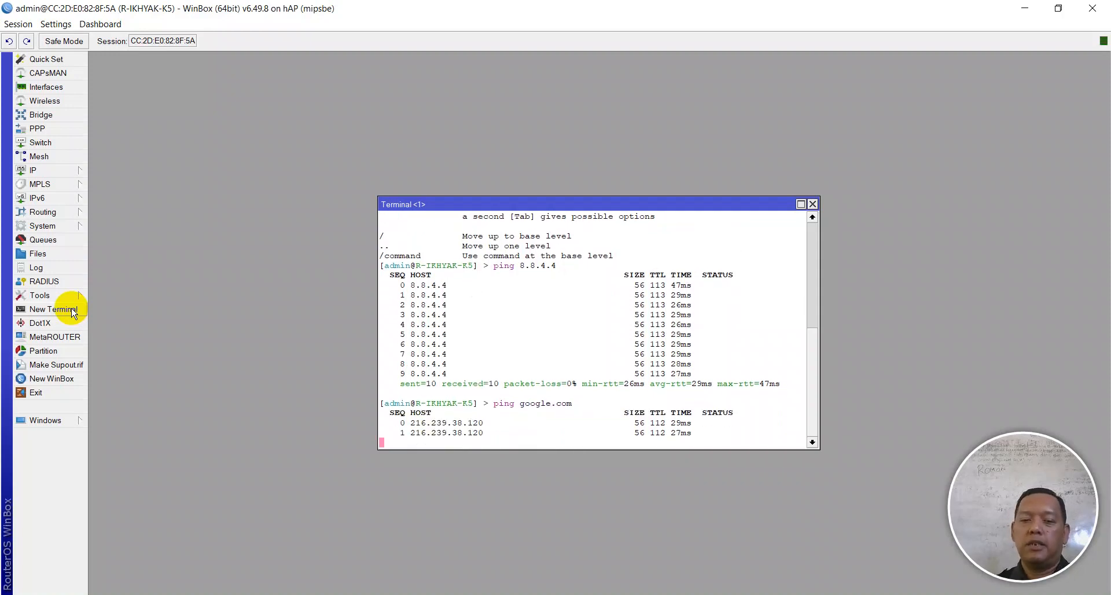
pyautogui.hotkey('ctrl', 'c')
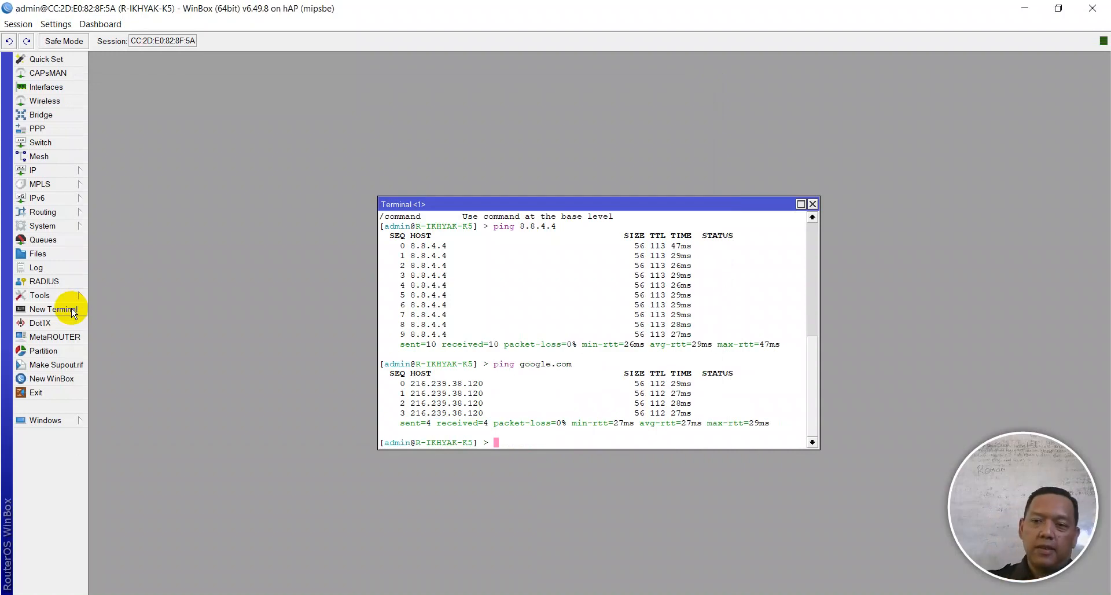
pyautogui.hotkey('alt', 'Tab')
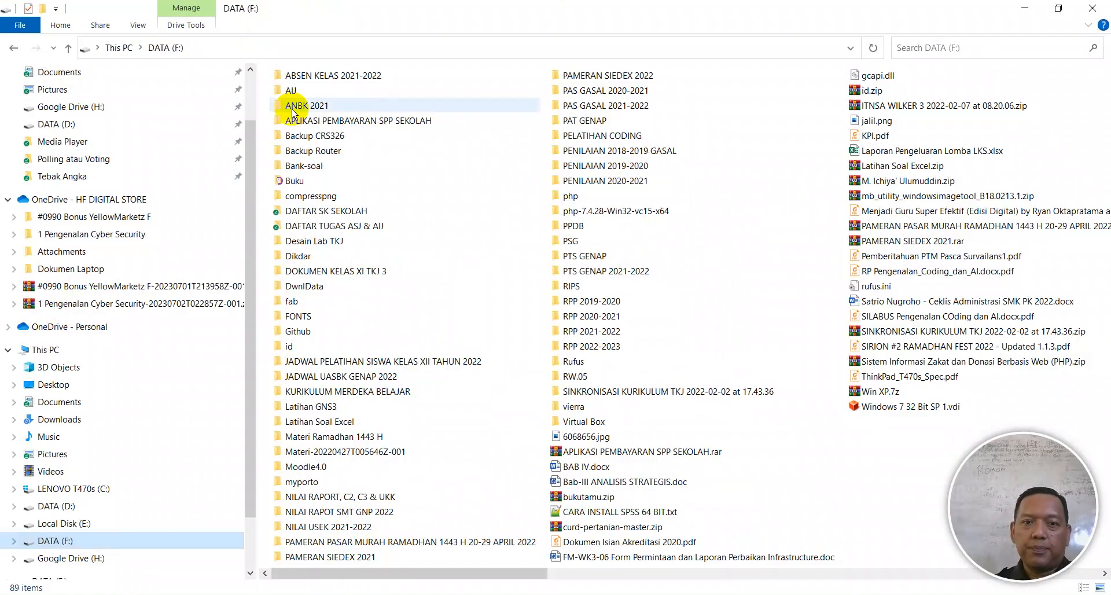
# - Bookmark the Hostname / Identity and DHCP Client checklist lines in Notepad++, then return to WinBox
pyautogui.hotkey('alt', 'Tab')
pyautogui.hotkey('alt', 'Tab')
pyautogui.hotkey('alt', 'Tab')
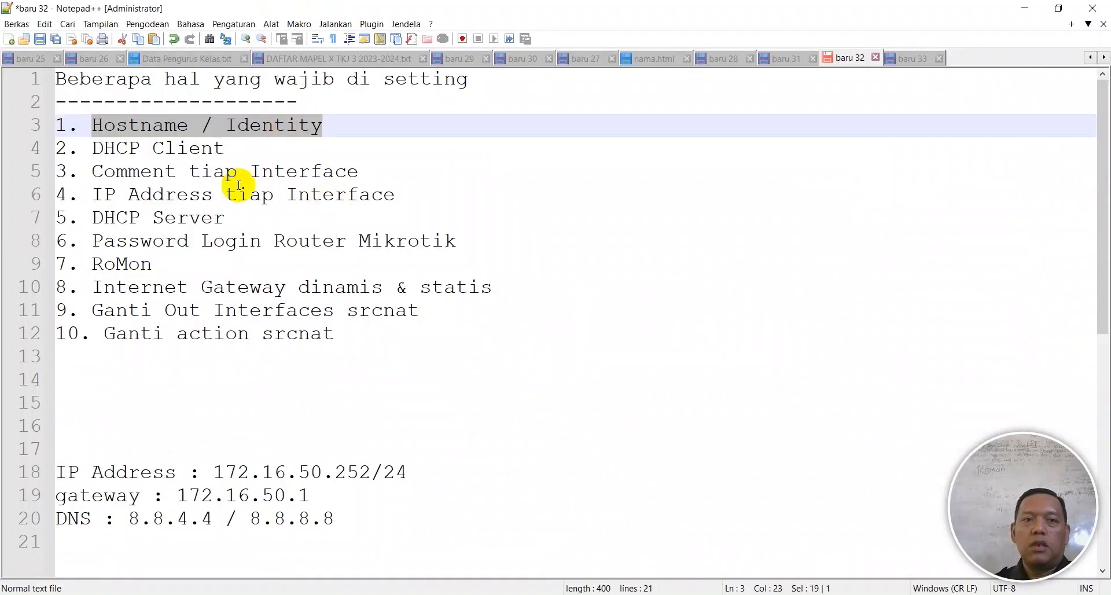
pyautogui.click(187, 149)
pyautogui.click(44, 125)
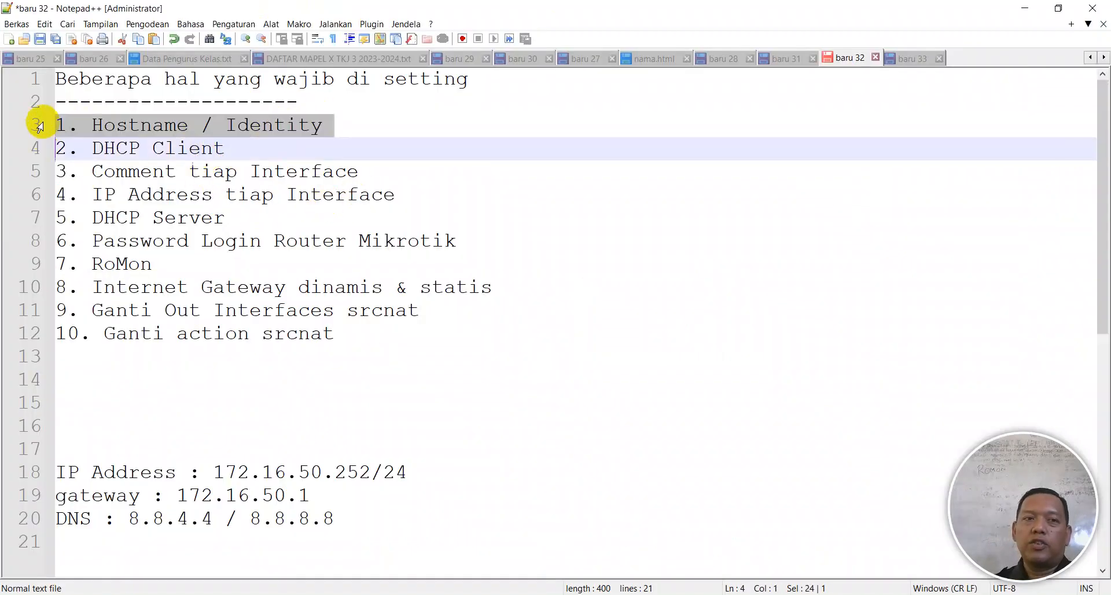
pyautogui.click(50, 148)
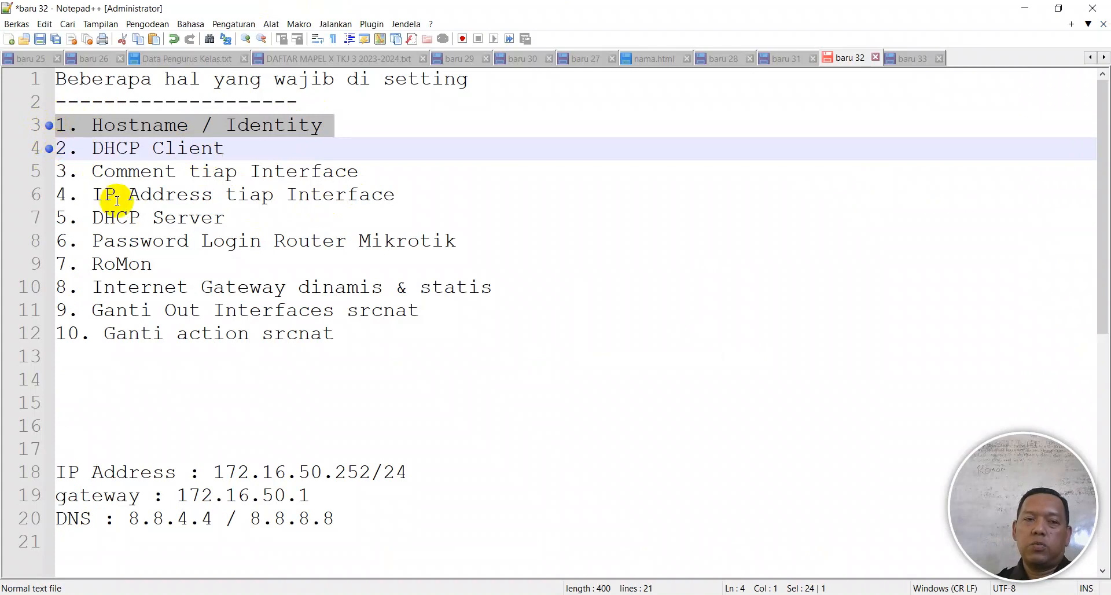
pyautogui.click(139, 174)
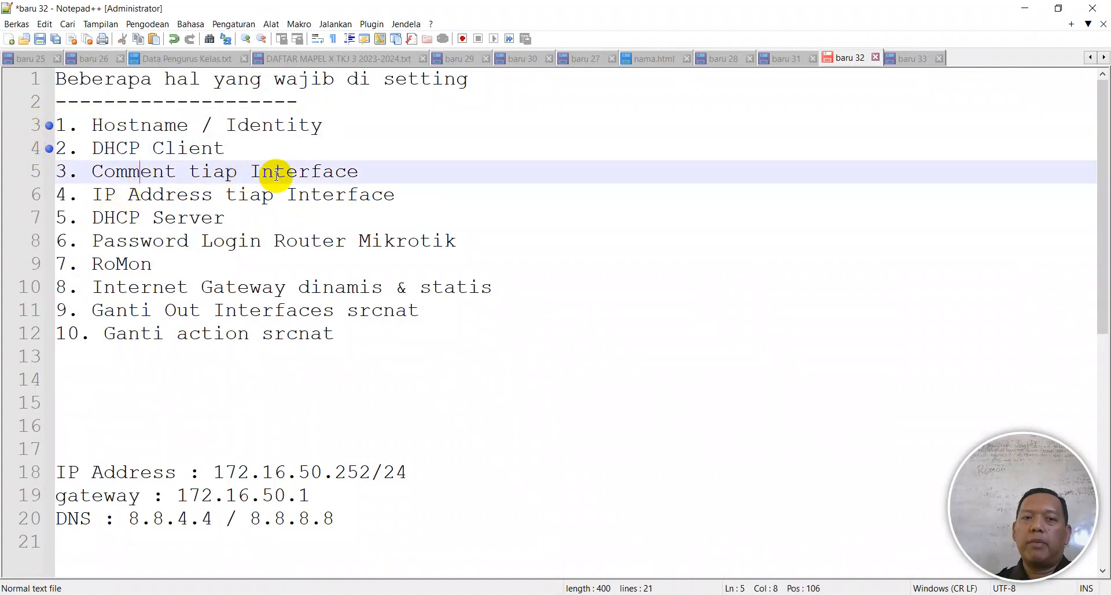
pyautogui.hotkey('alt', 'Tab')
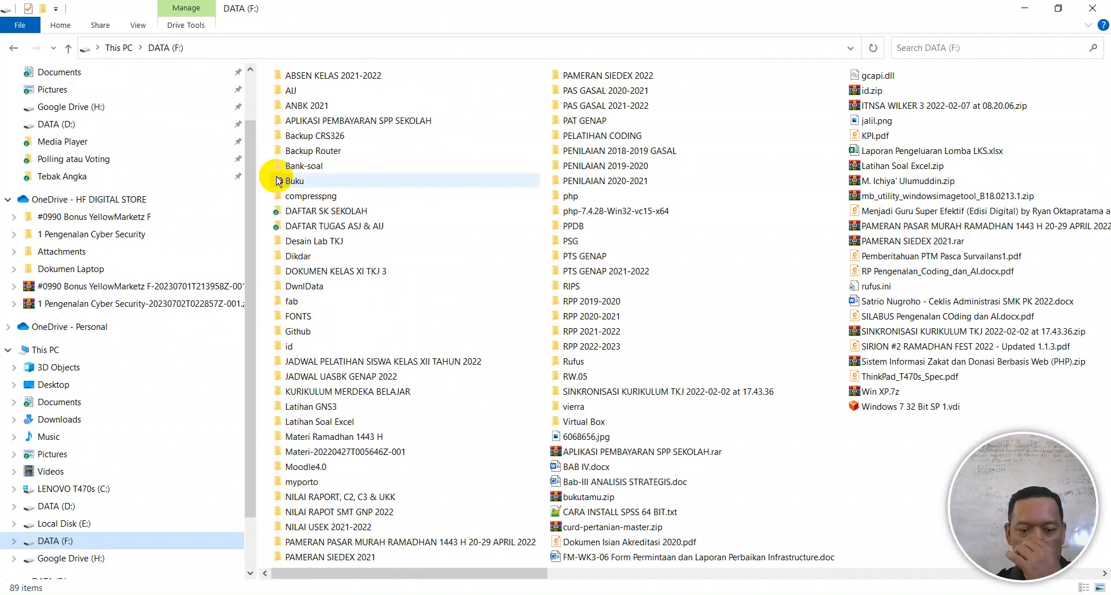
pyautogui.hotkey('alt', 'Tab')
pyautogui.press('Tab')
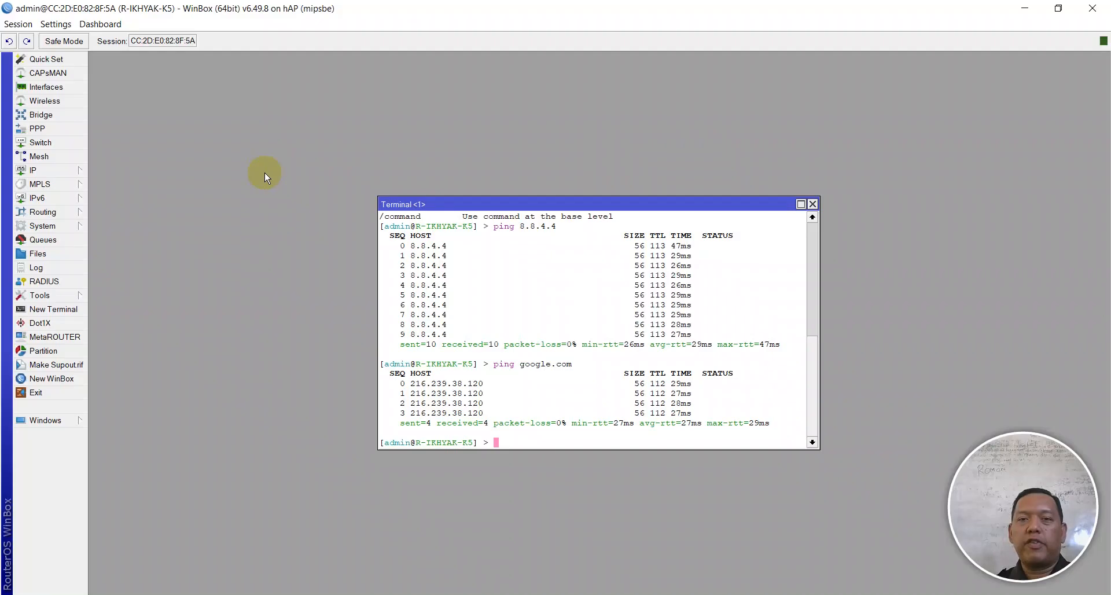
# - In Interfaces, give ether1 the comment 'INTERNET'
pyautogui.click(59, 90)
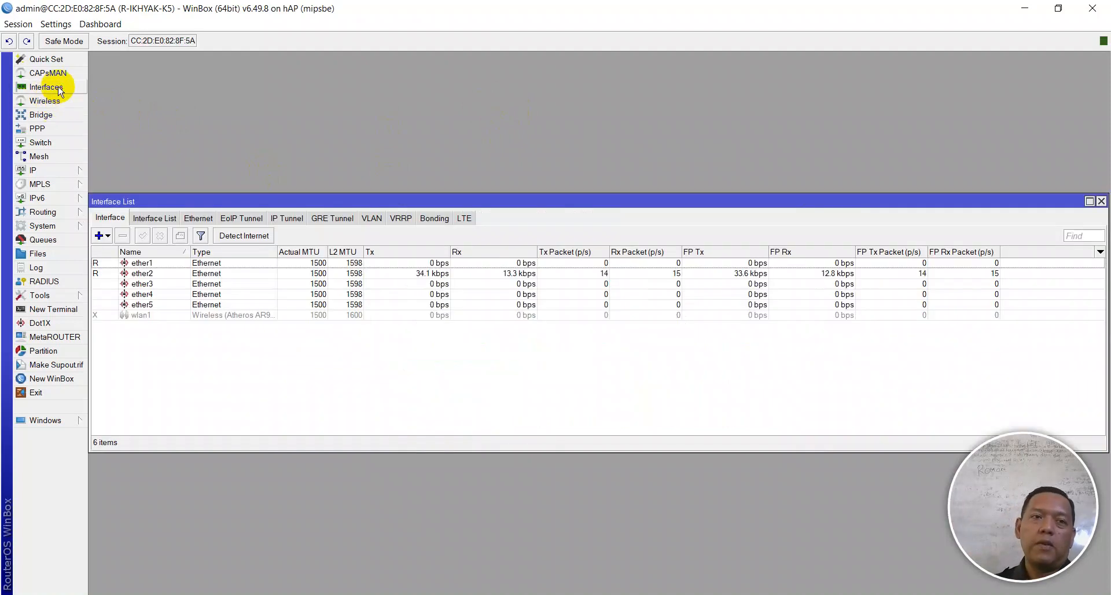
pyautogui.click(141, 264)
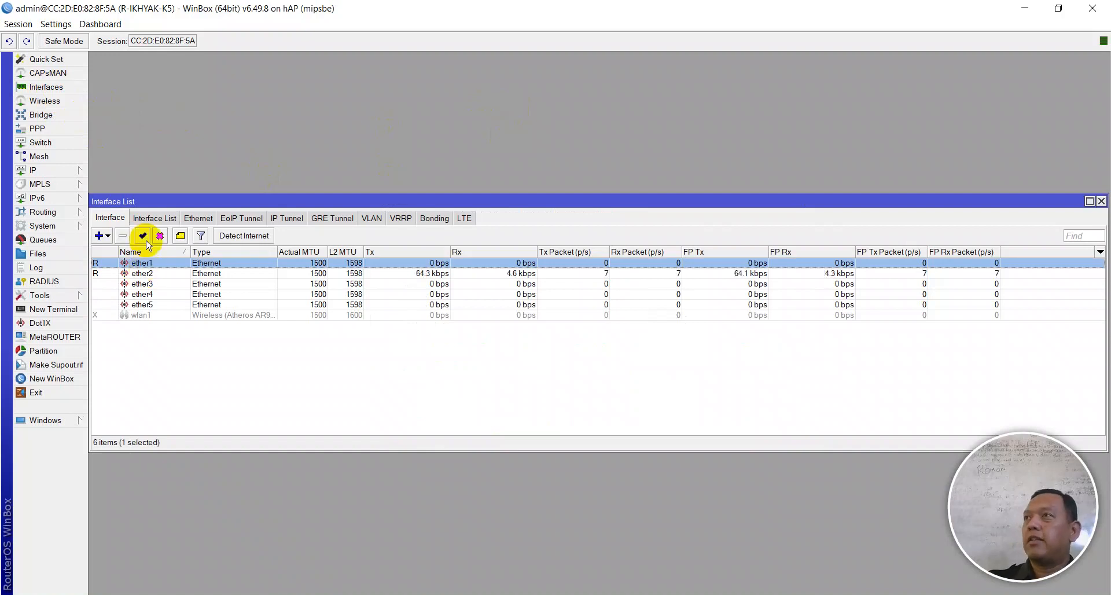
pyautogui.rightClick(152, 265)
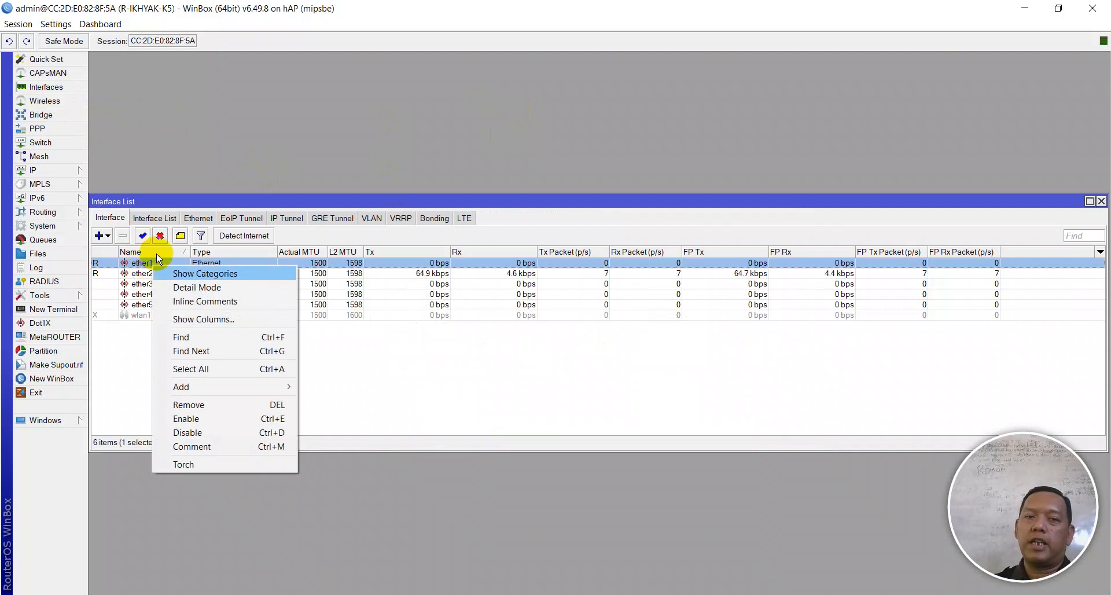
pyautogui.click(201, 447)
pyautogui.write('INTERNET')
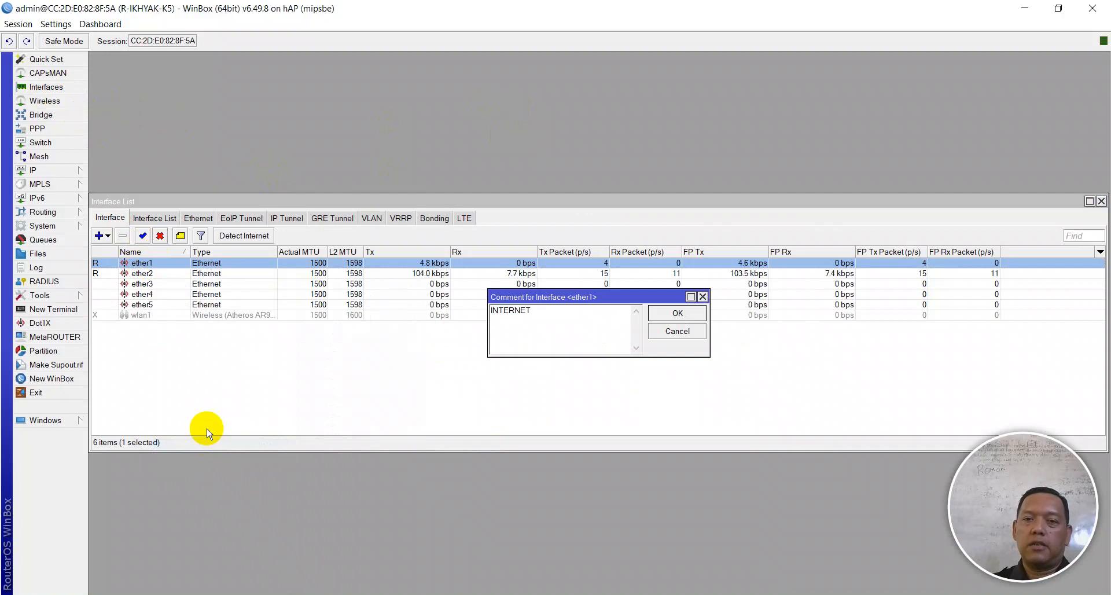
pyautogui.press('Return')
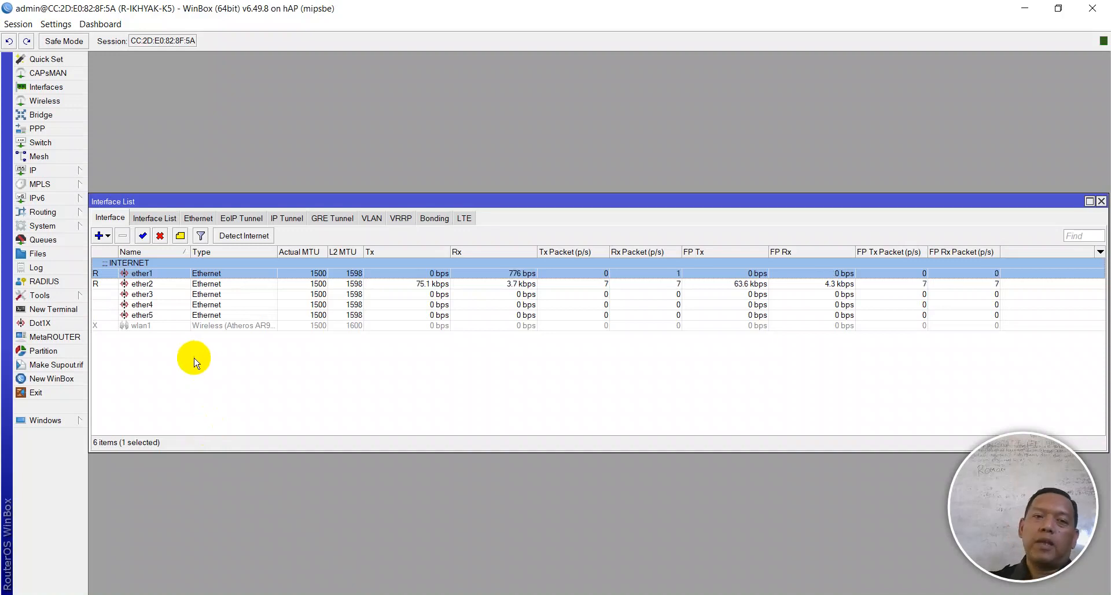
# - Give ether2 the comment 'KE CLIENT' in uppercase
pyautogui.click(158, 286)
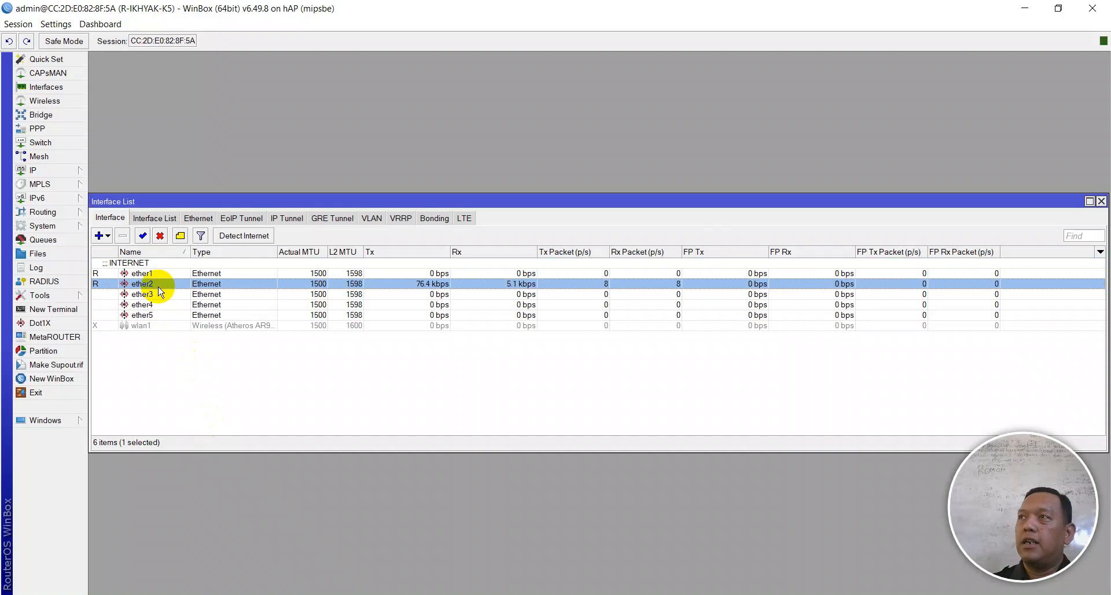
pyautogui.rightClick(161, 291)
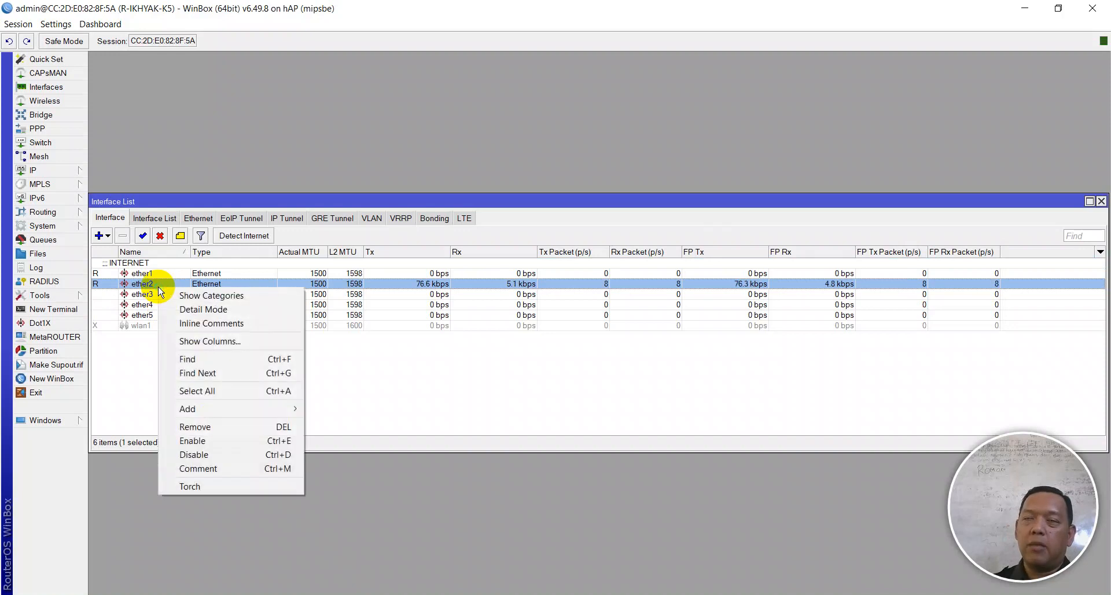
pyautogui.click(275, 468)
pyautogui.write('ke client')
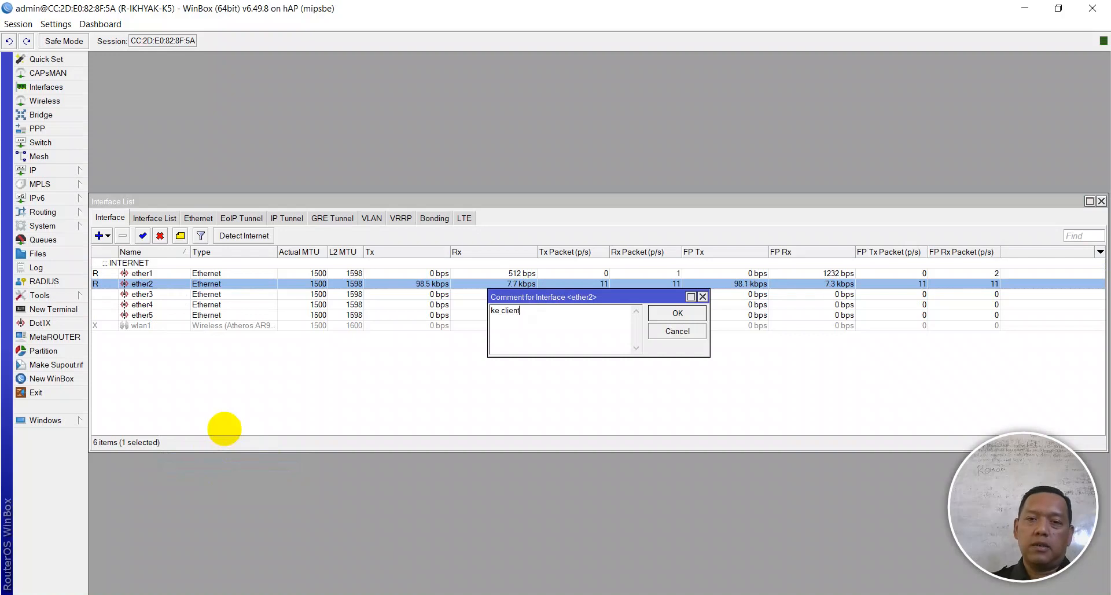
pyautogui.press('BackSpace')
pyautogui.press('BackSpace')
pyautogui.press('BackSpace')
pyautogui.press('BackSpace')
pyautogui.press('BackSpace')
pyautogui.press('BackSpace')
pyautogui.press('BackSpace')
pyautogui.press('BackSpace')
pyautogui.press('BackSpace')
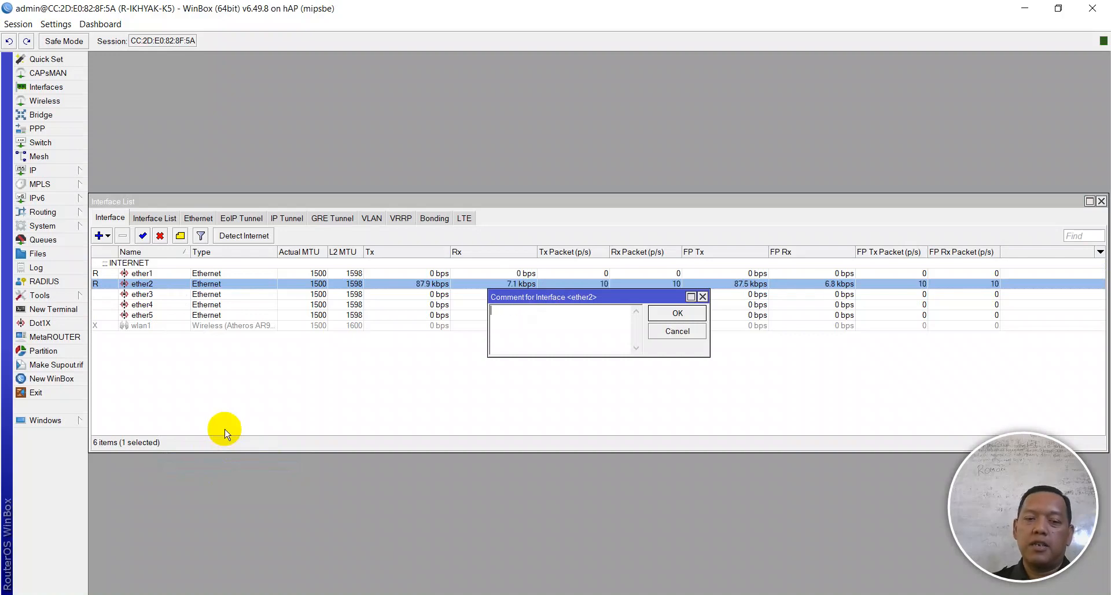
pyautogui.write('KE CLIENT')
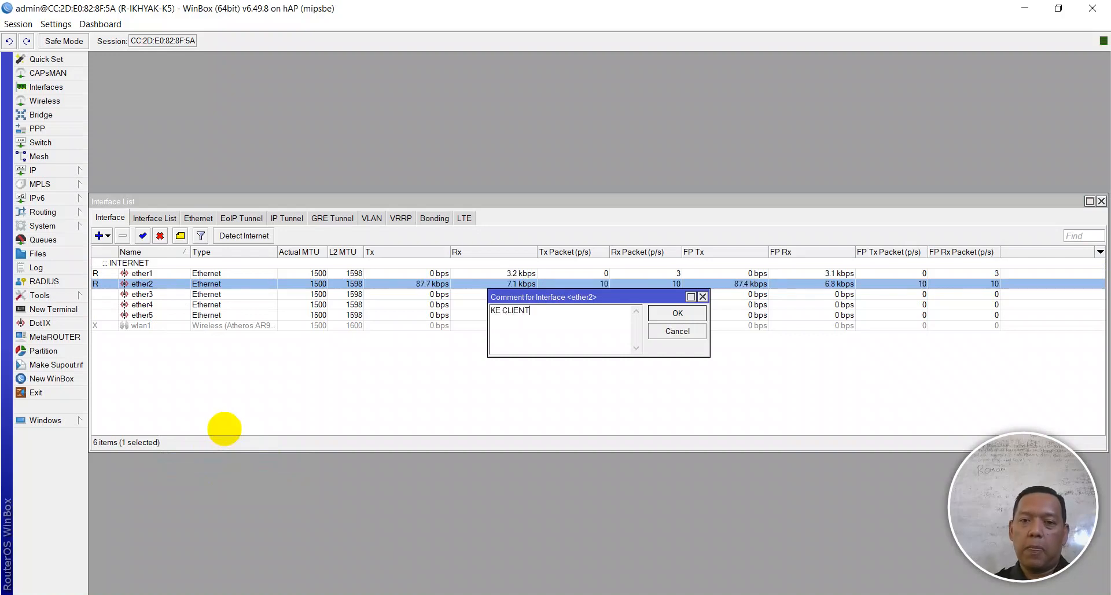
pyautogui.press('Return')
pyautogui.click(225, 428)
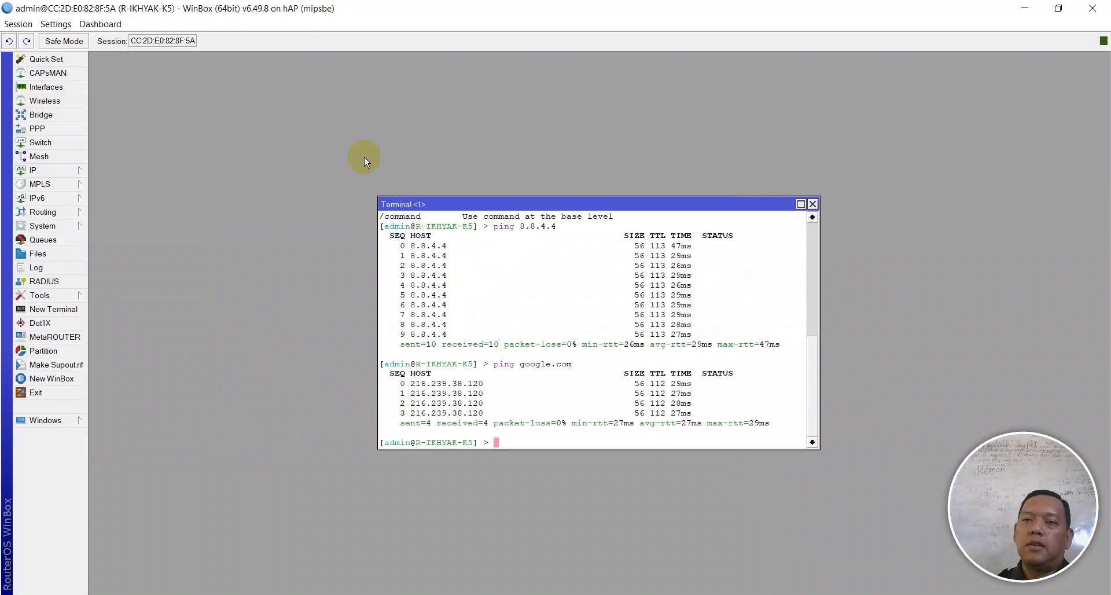
# - Bookmark the 'Comment tiap Interface' and 'IP Address tiap Interface' checklist lines, then return to WinBox
pyautogui.click(324, 594)
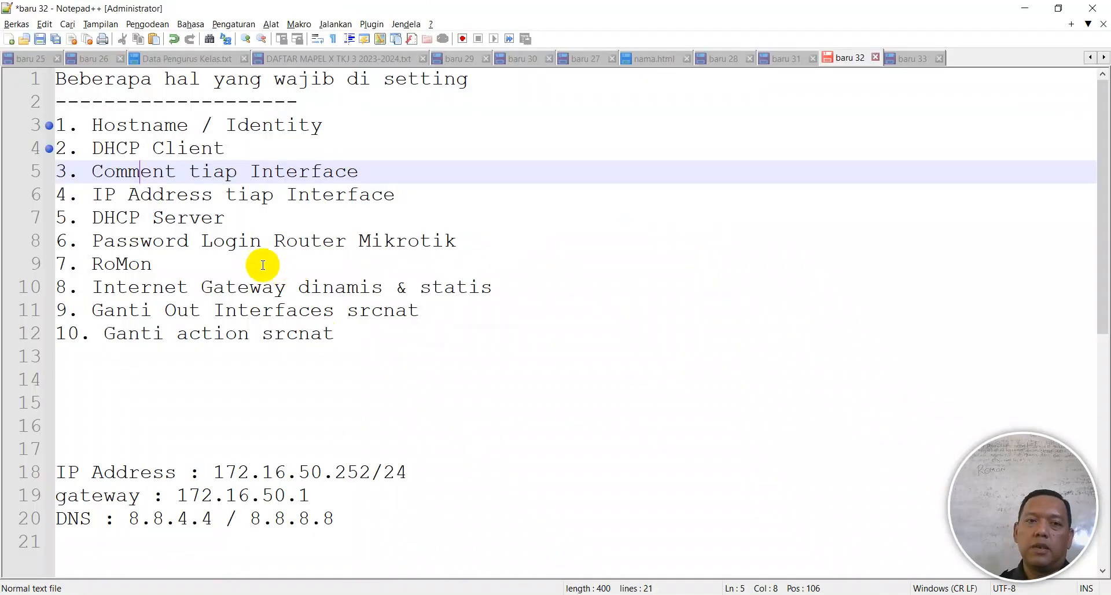
pyautogui.click(51, 192)
pyautogui.click(49, 172)
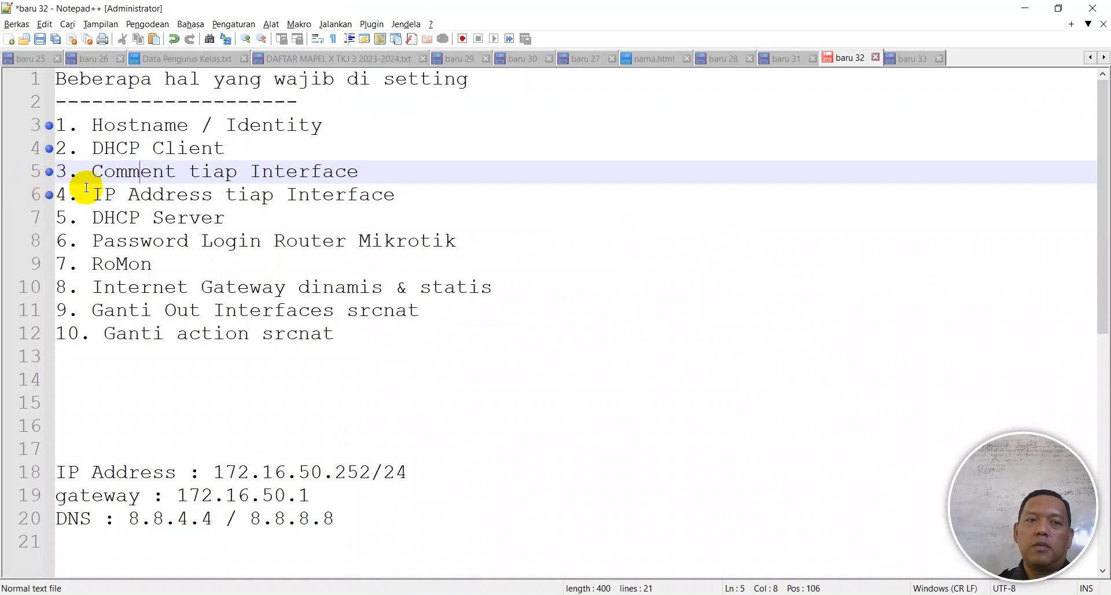
pyautogui.click(126, 195)
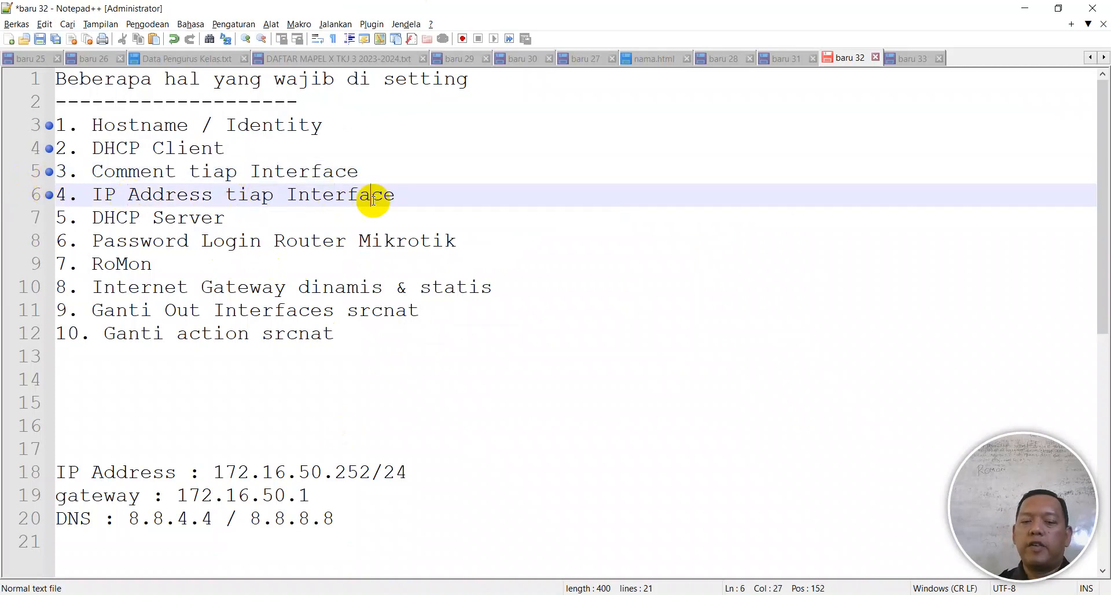
pyautogui.hotkey('alt', 'Tab')
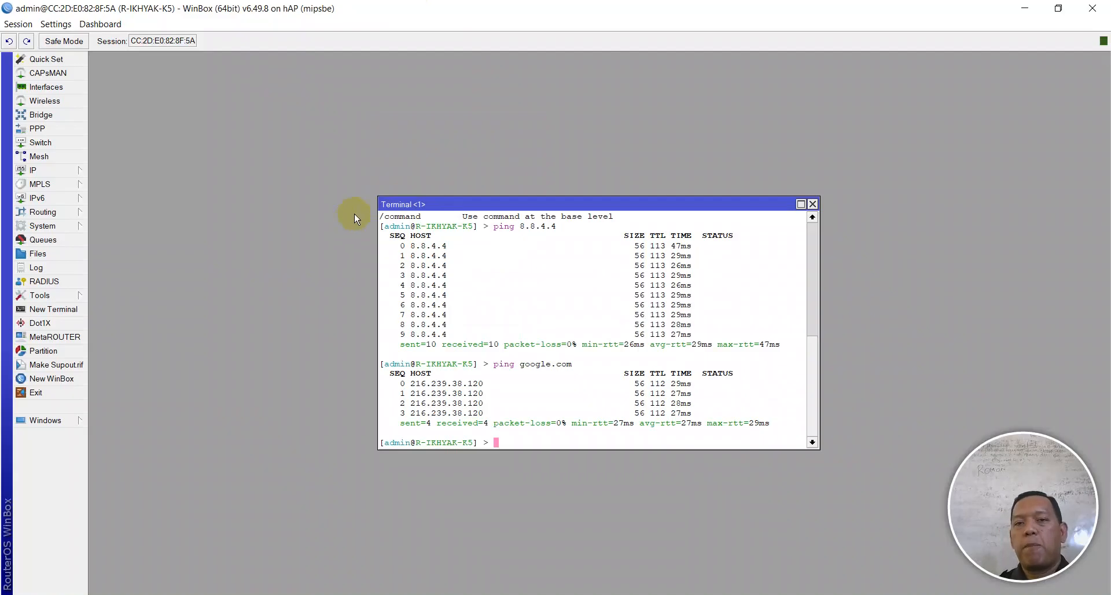
# - Add IP address 192.168.70.1/24 on interface ether2 and apply it
pyautogui.click(74, 170)
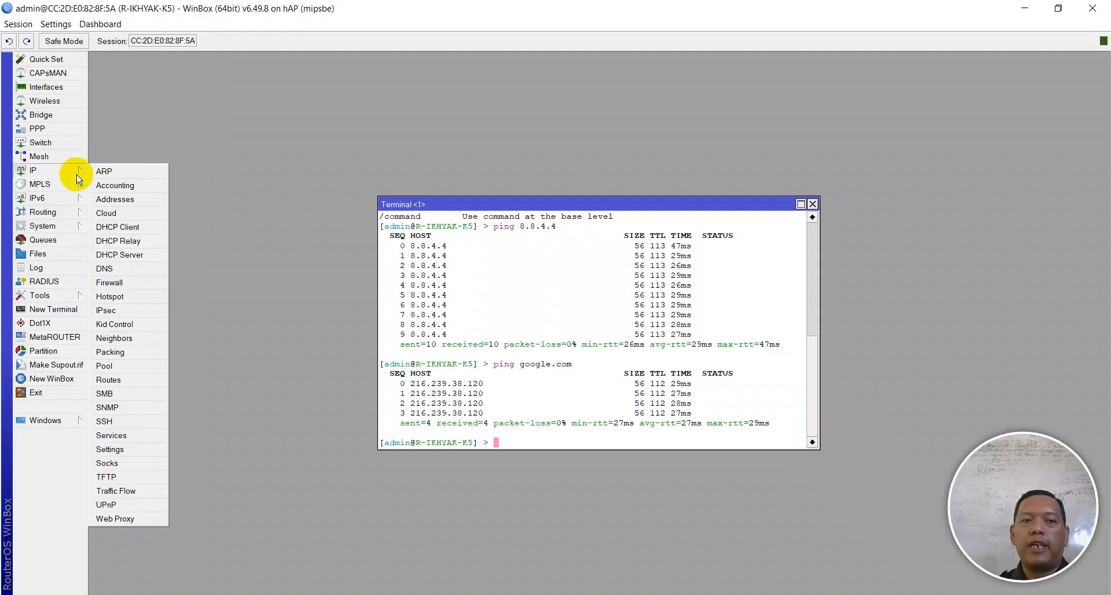
pyautogui.click(125, 200)
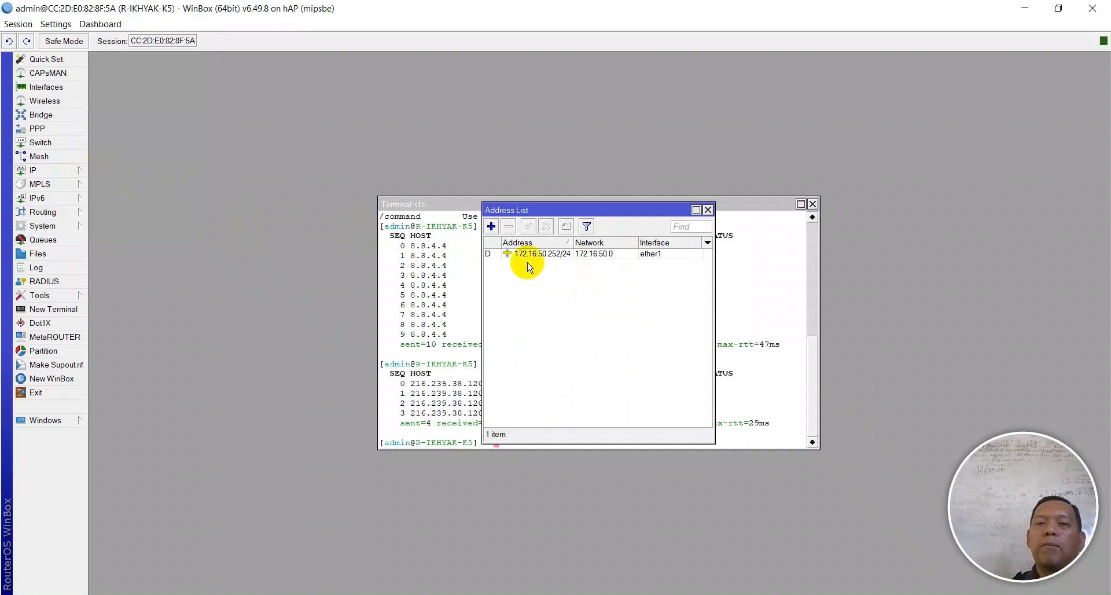
pyautogui.click(491, 227)
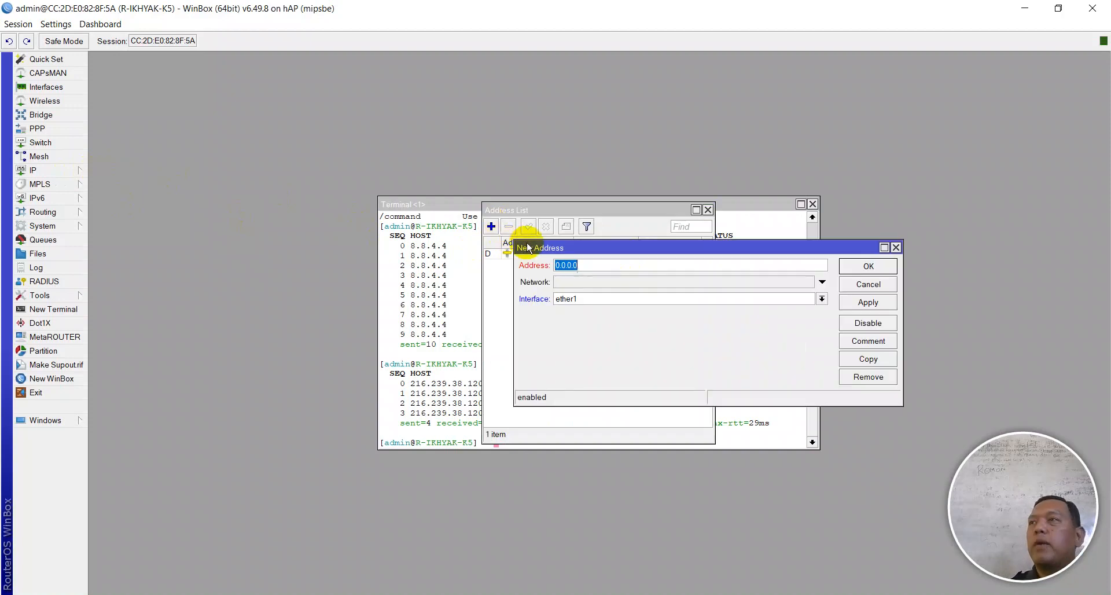
pyautogui.write('192')
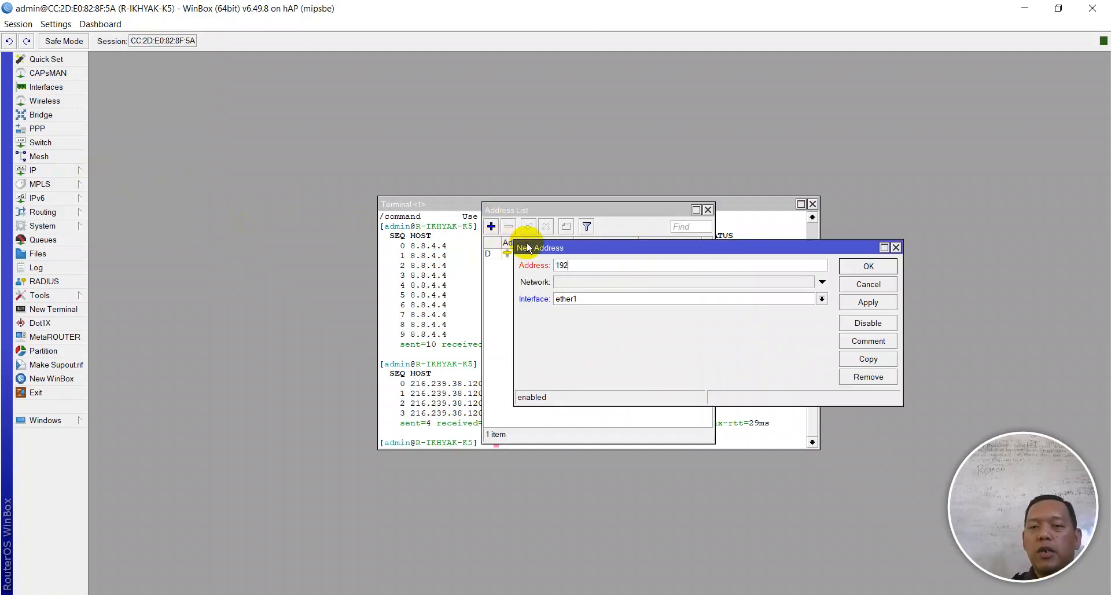
pyautogui.write('.168')
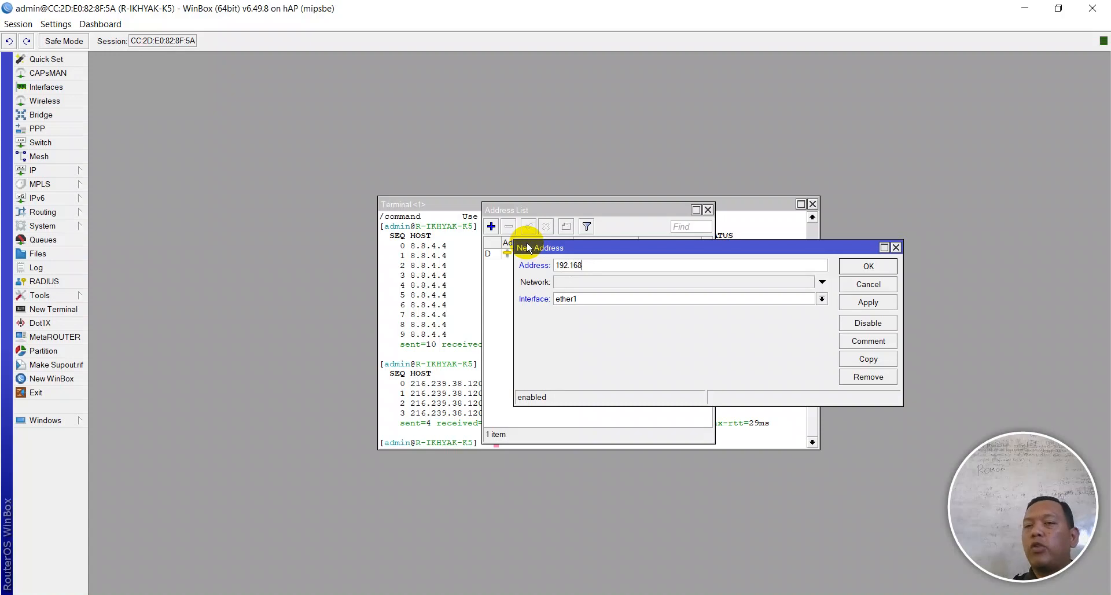
pyautogui.write('.')
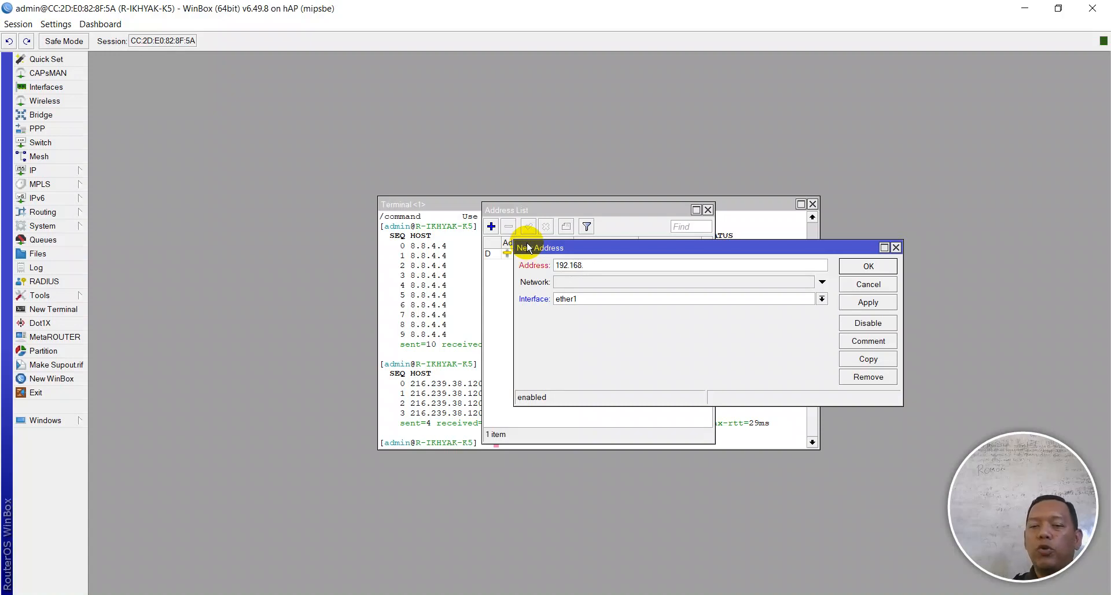
pyautogui.write('70')
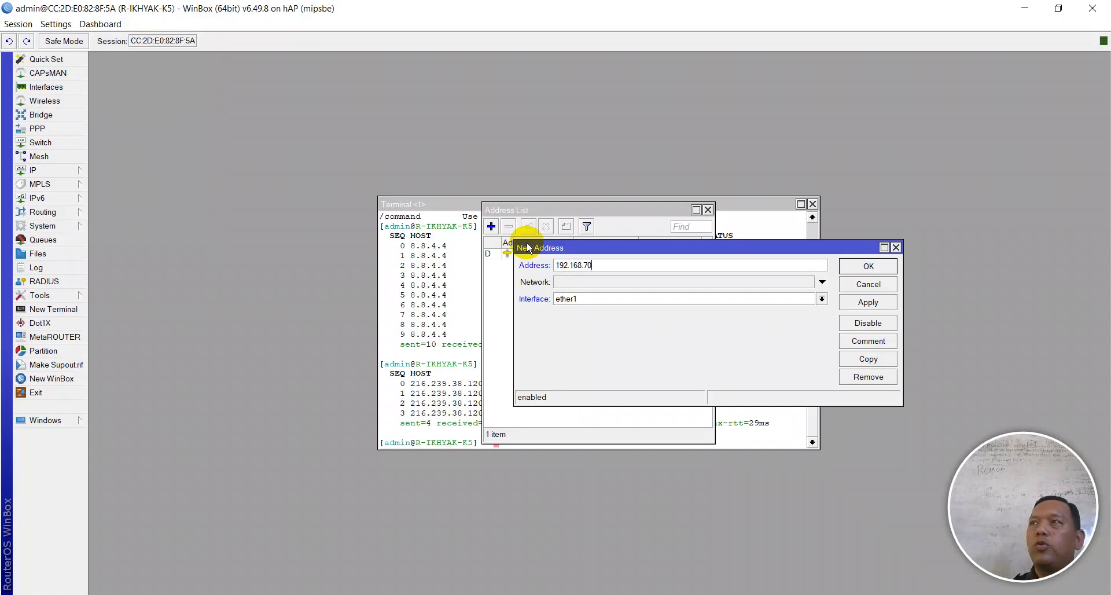
pyautogui.write('.1')
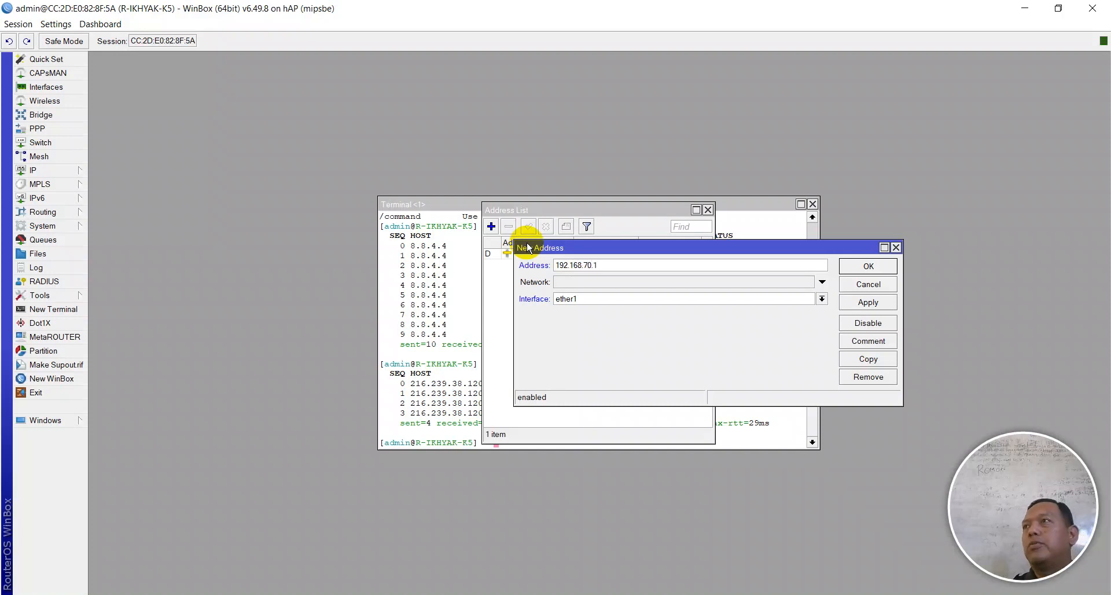
pyautogui.write('/24')
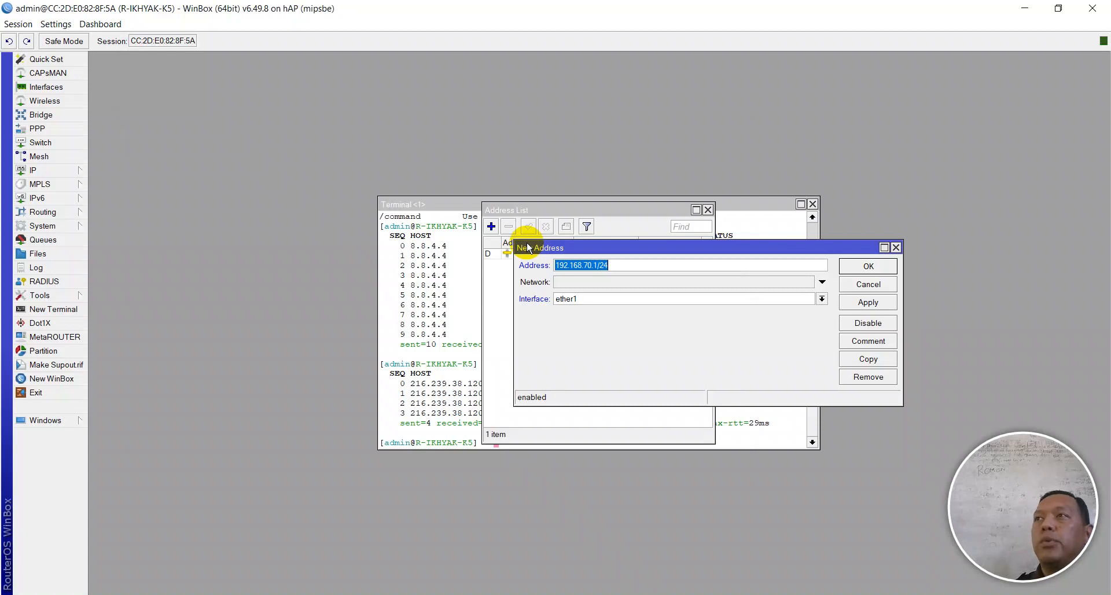
pyautogui.click(626, 265)
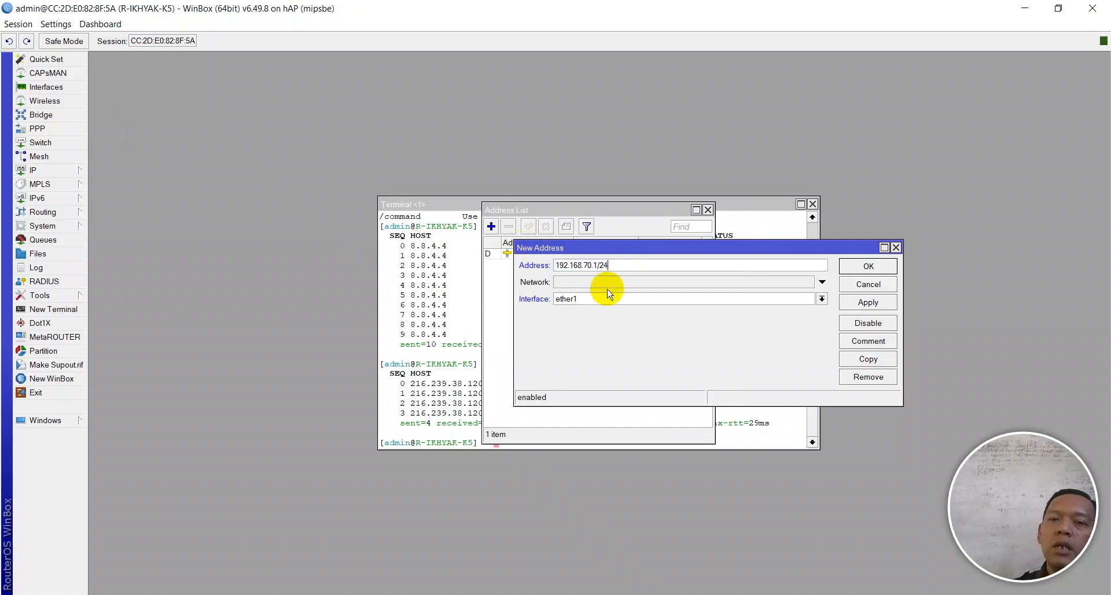
pyautogui.click(585, 299)
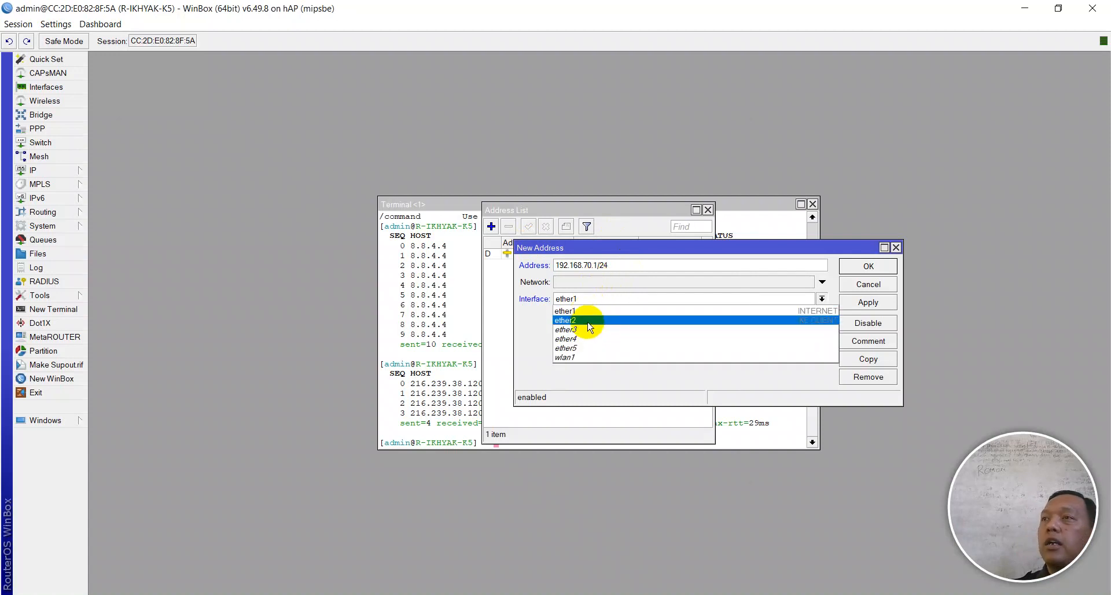
pyautogui.click(587, 321)
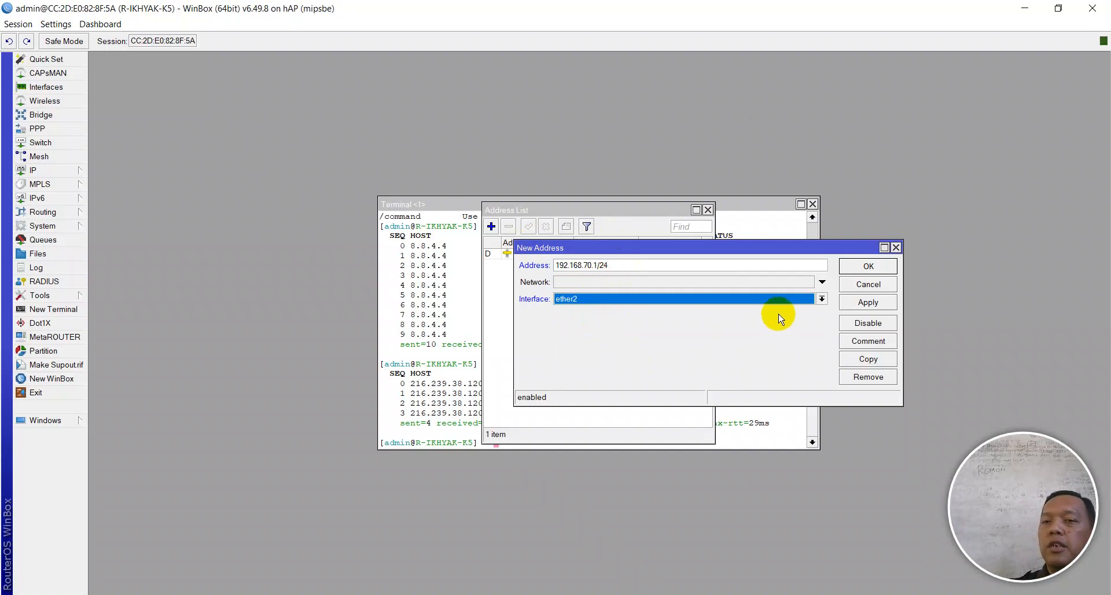
pyautogui.click(862, 306)
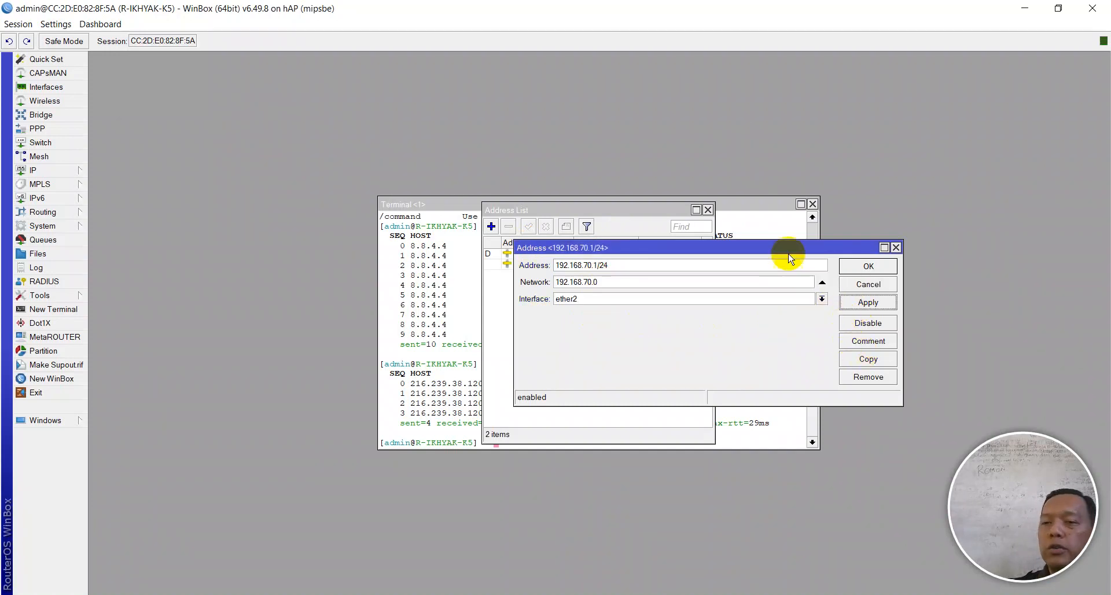
# - Comment the 192.168.70.1/24 address 'KE CLIENT', then close the address dialog and Address List
pyautogui.click(887, 343)
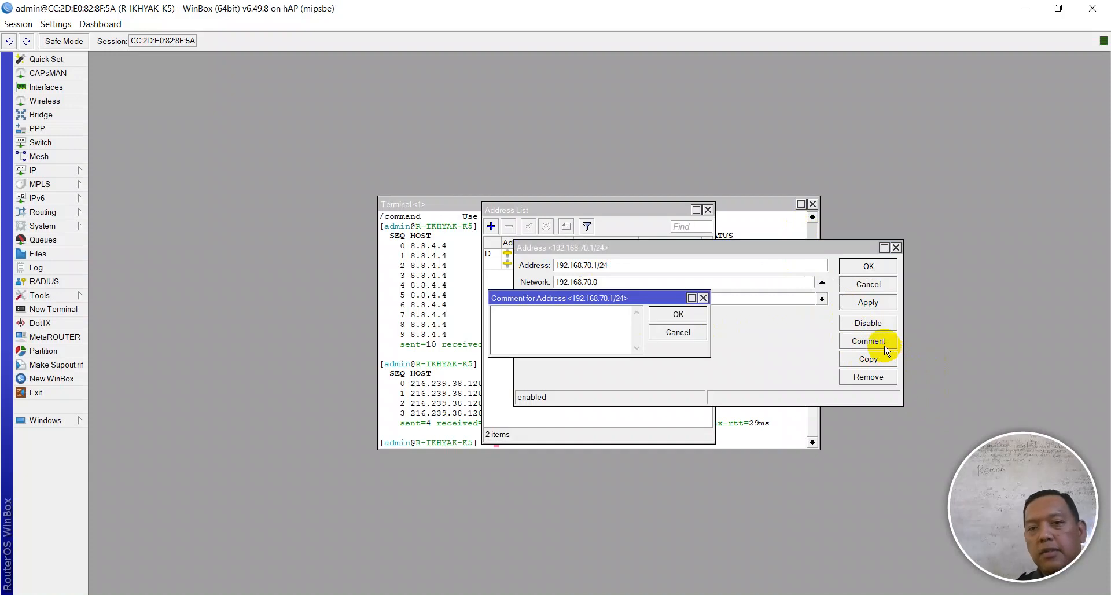
pyautogui.write('KE CLIENT')
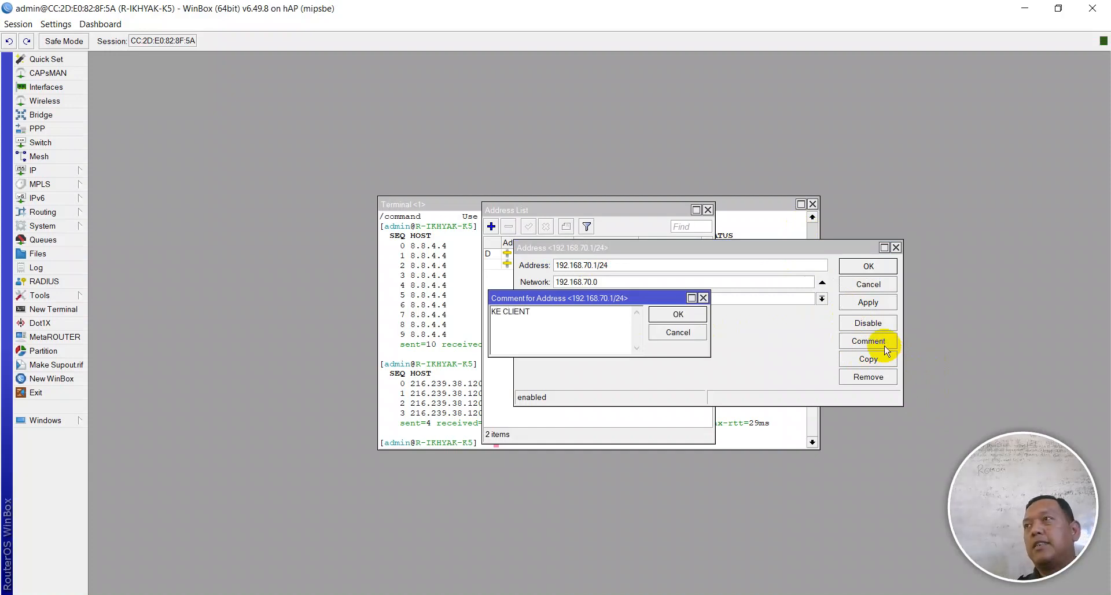
pyautogui.press('Return')
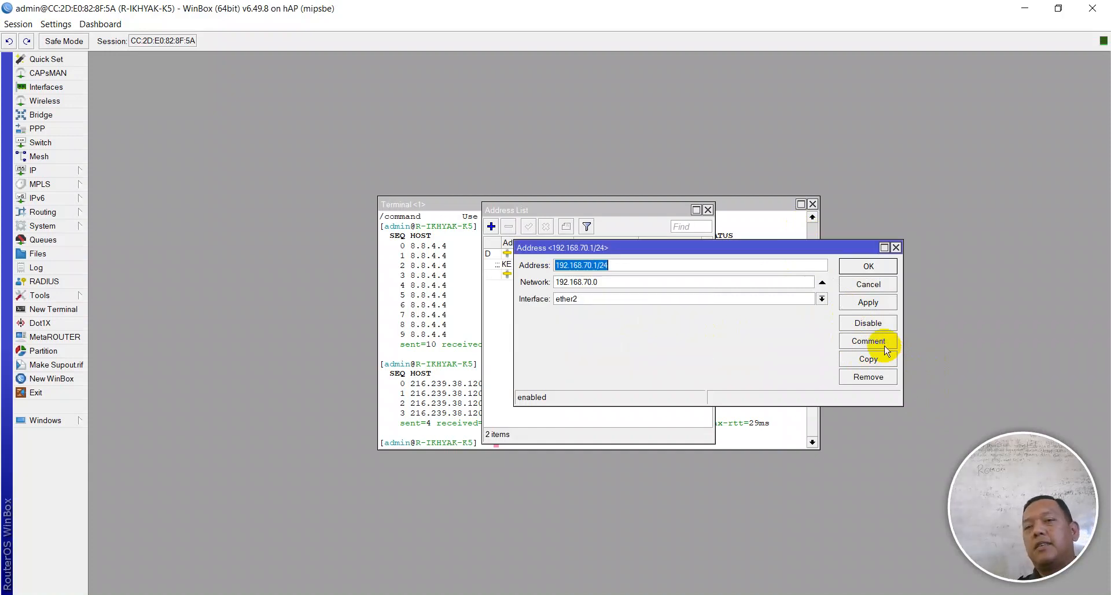
pyautogui.click(871, 267)
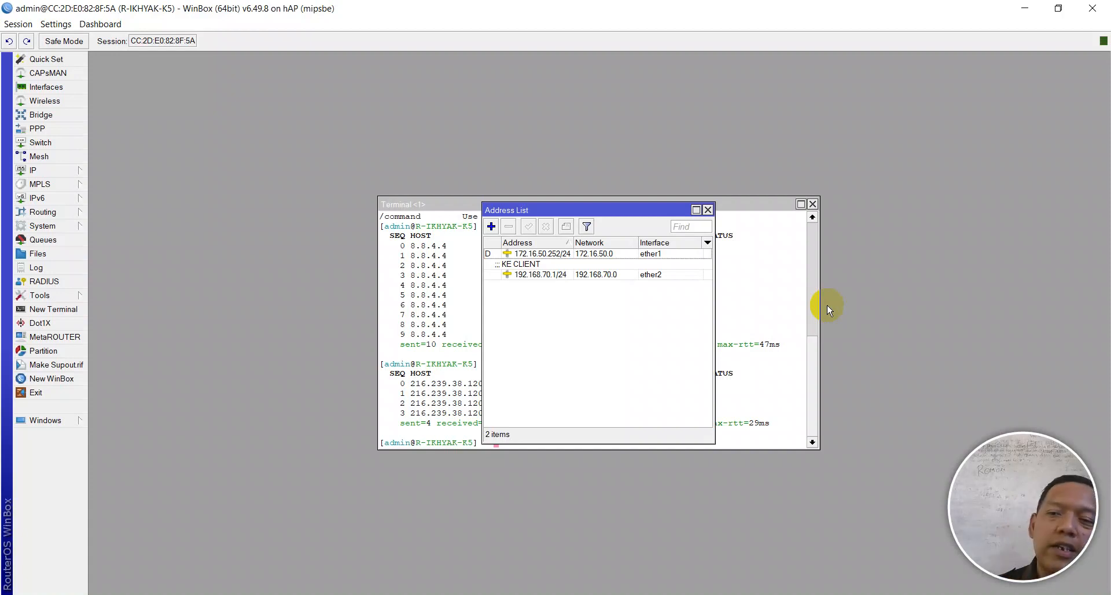
pyautogui.click(707, 209)
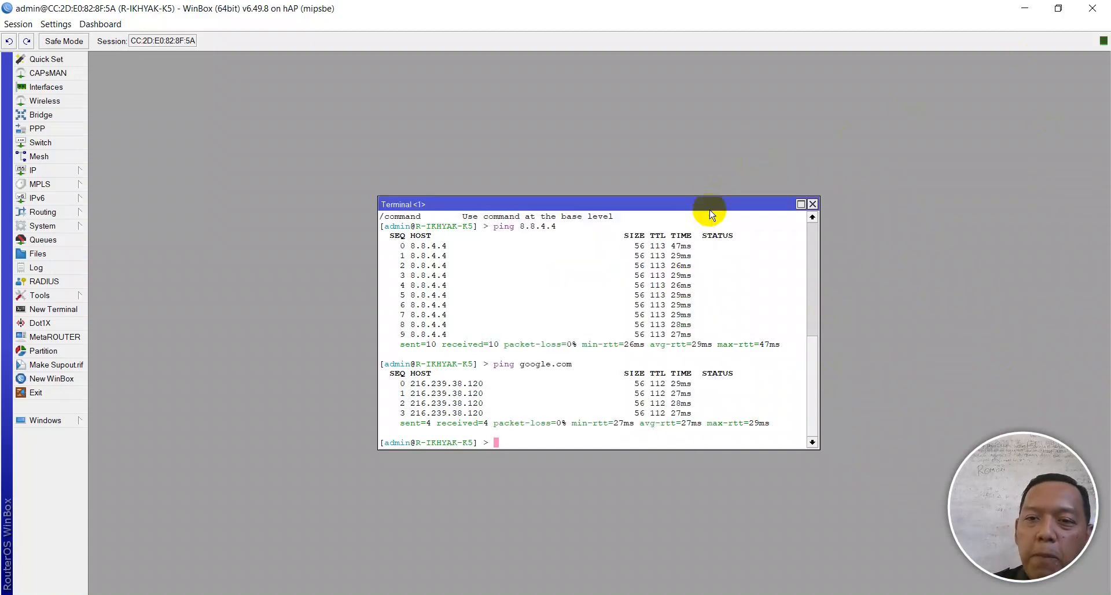
# - Bookmark the DHCP Server line (line 7) in the Notepad++ checklist and return to WinBox
pyautogui.hotkey('alt', 'Tab')
pyautogui.click(48, 218)
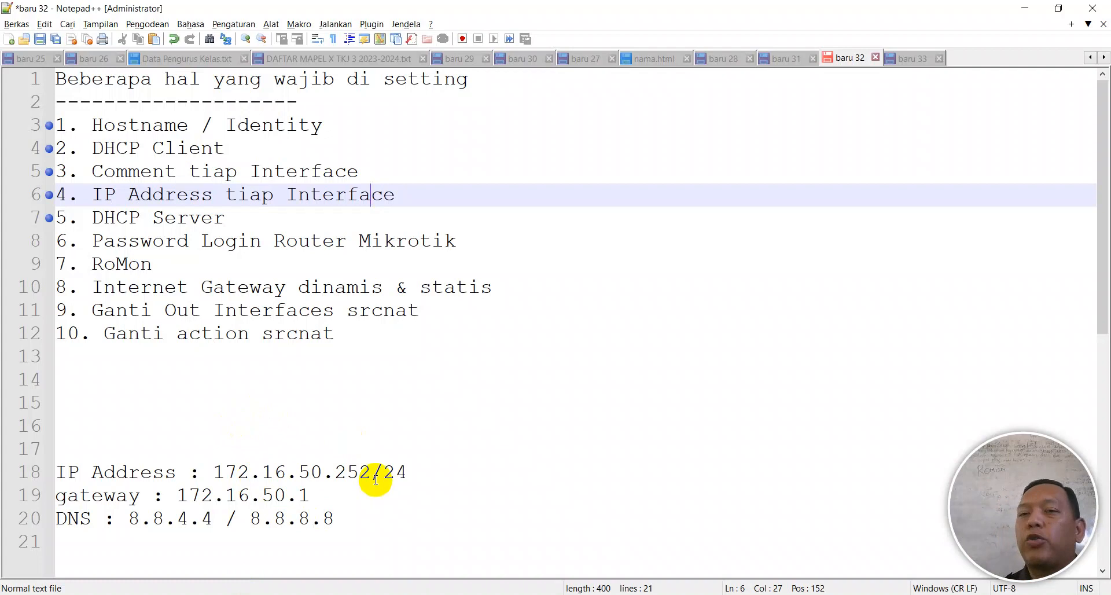
pyautogui.click(497, 594)
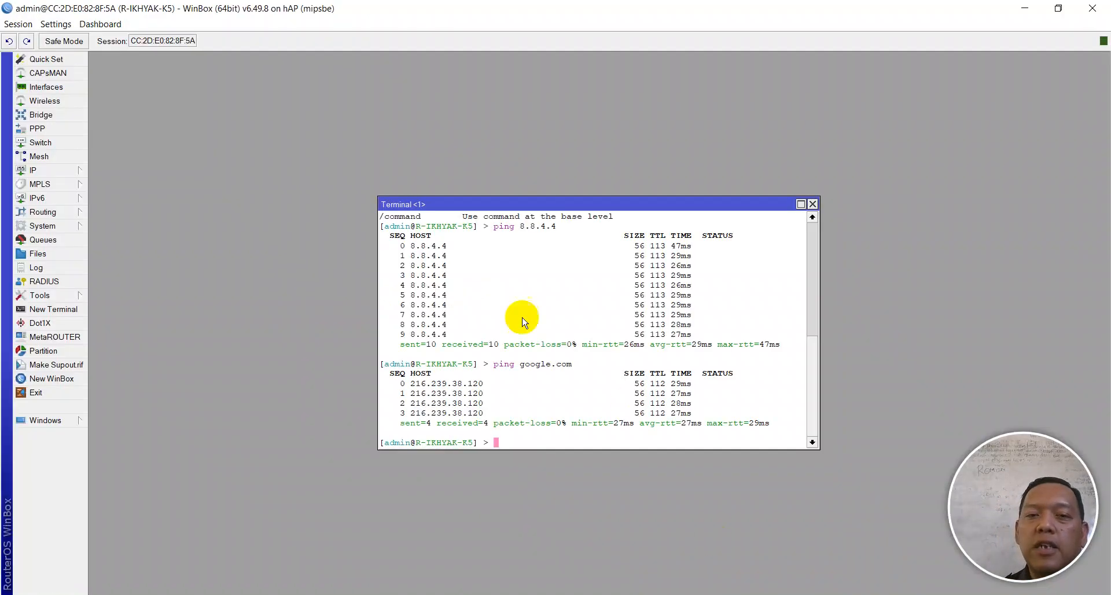
# - Open IP > DHCP Server, preview a New DHCP Server entry, and cancel it
pyautogui.click(49, 172)
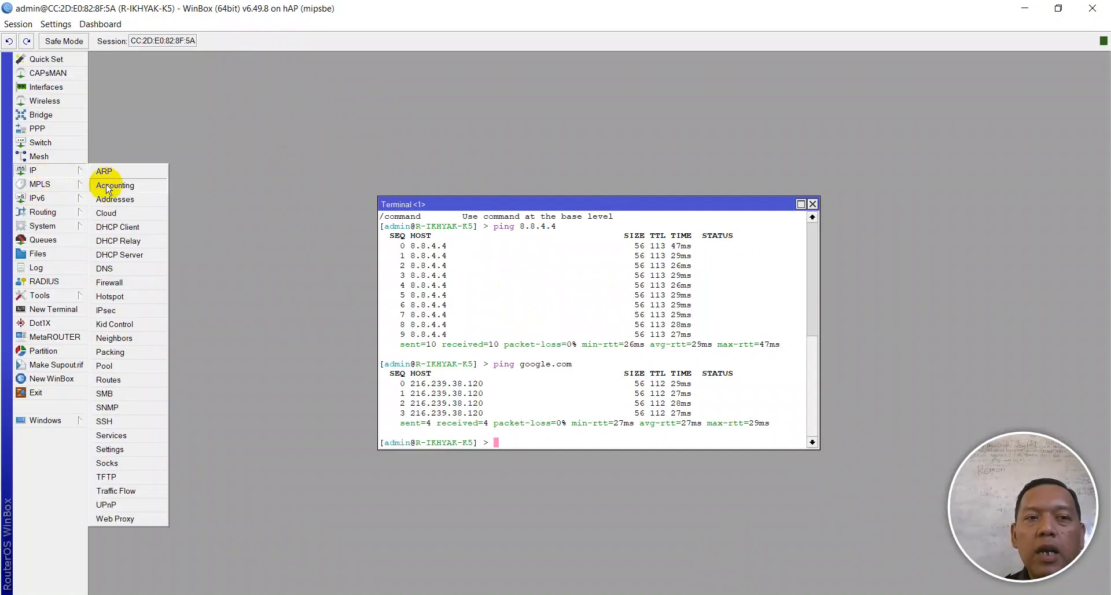
pyautogui.click(126, 255)
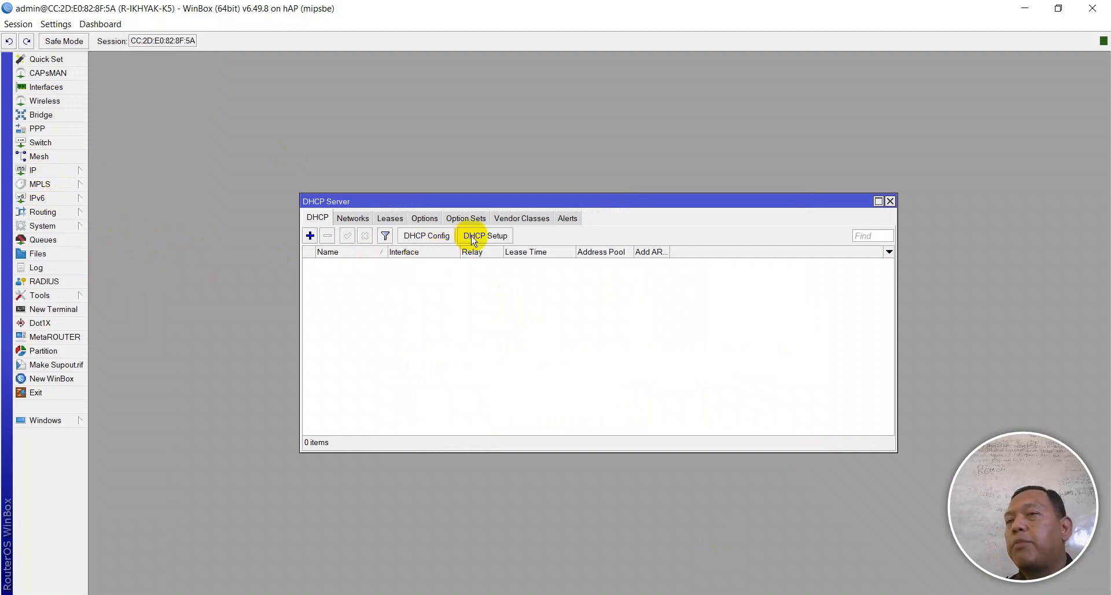
pyautogui.click(310, 236)
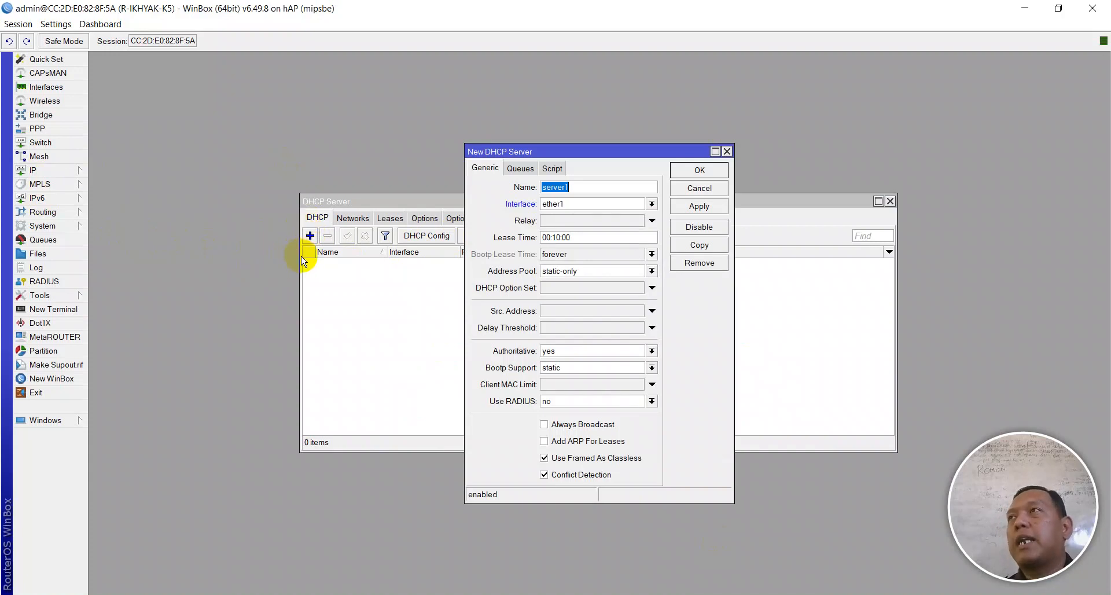
pyautogui.click(692, 188)
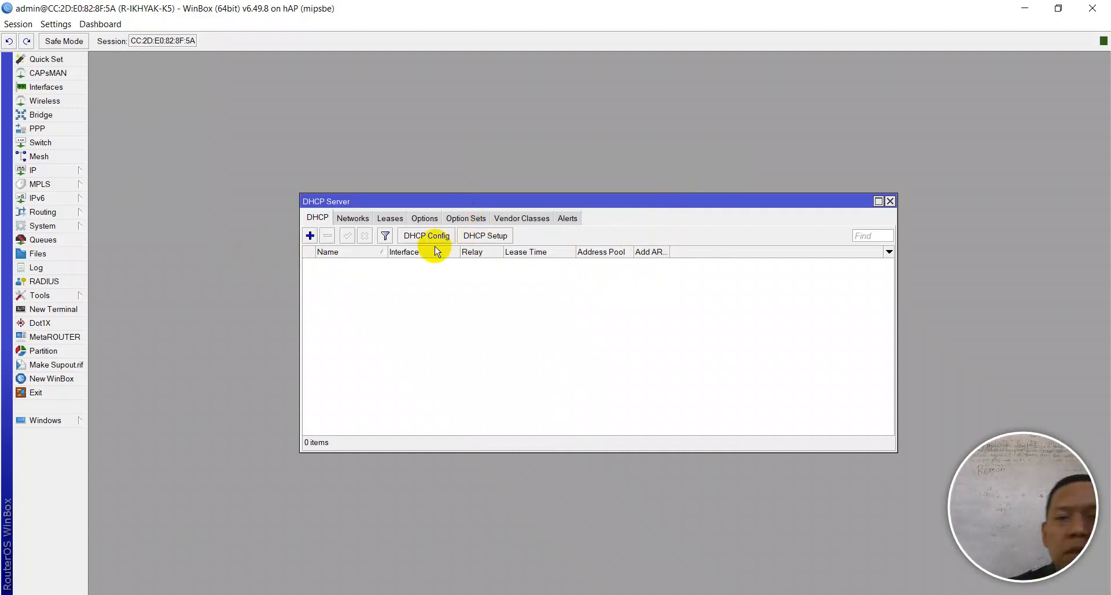
# - Start DHCP Setup and choose ether2 as the DHCP server interface
pyautogui.click(498, 242)
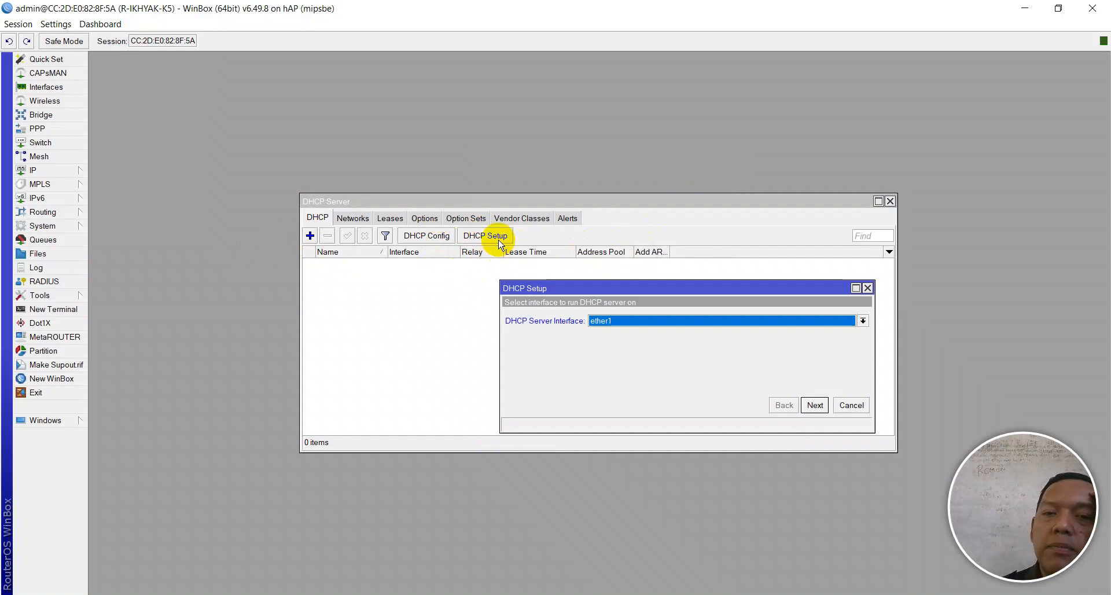
pyautogui.click(608, 322)
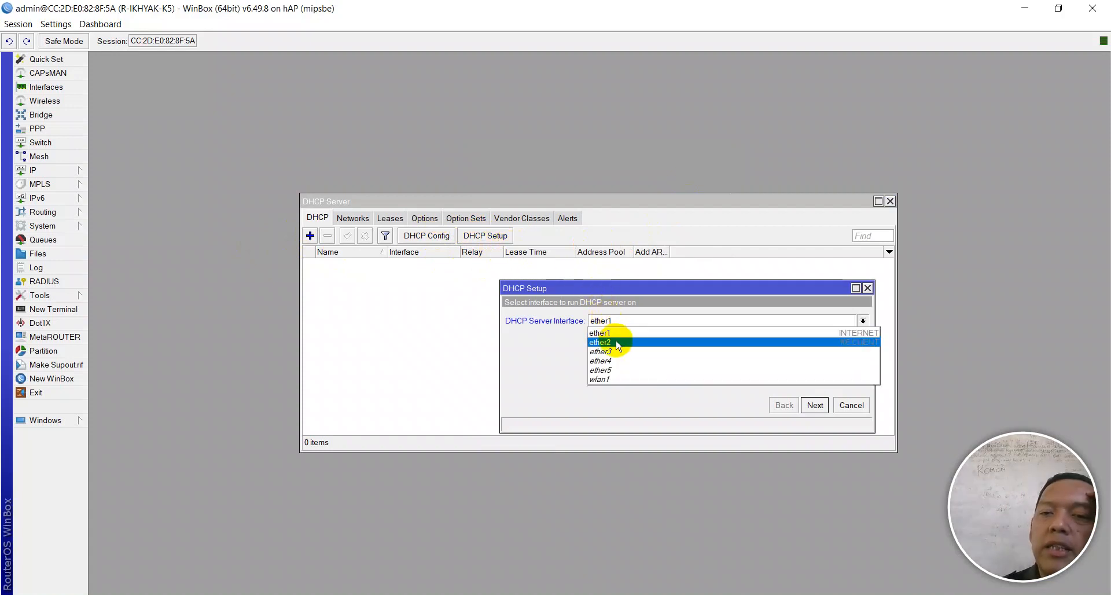
pyautogui.click(617, 345)
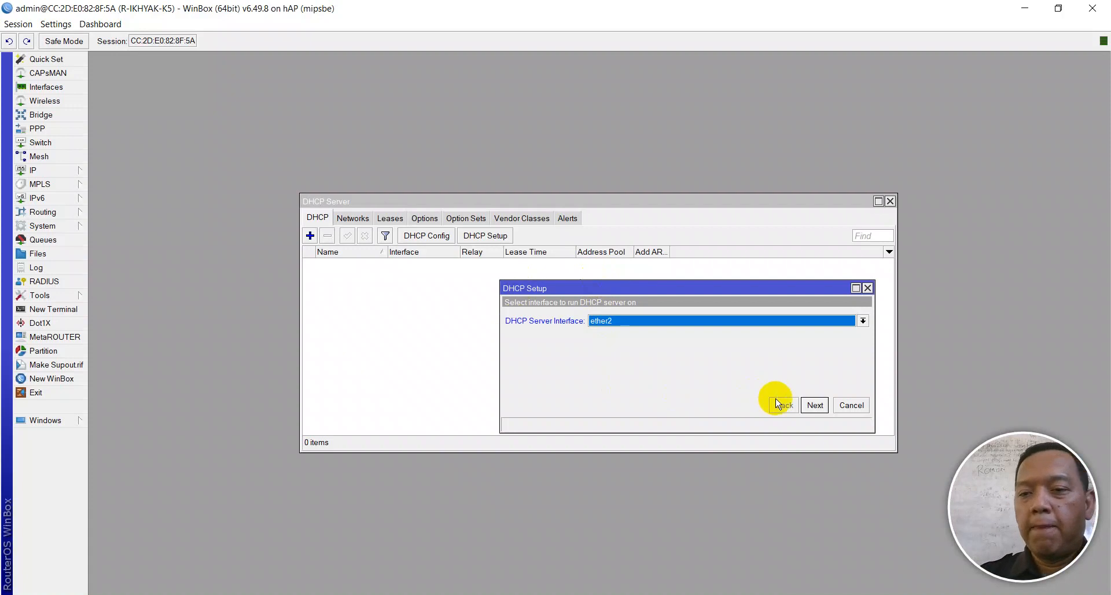
pyautogui.click(815, 407)
# - Accept gateway 192.168.70.1, pool 192.168.70.2–192.168.70.254, suggested DNS and 00:10:00 lease
pyautogui.click(816, 406)
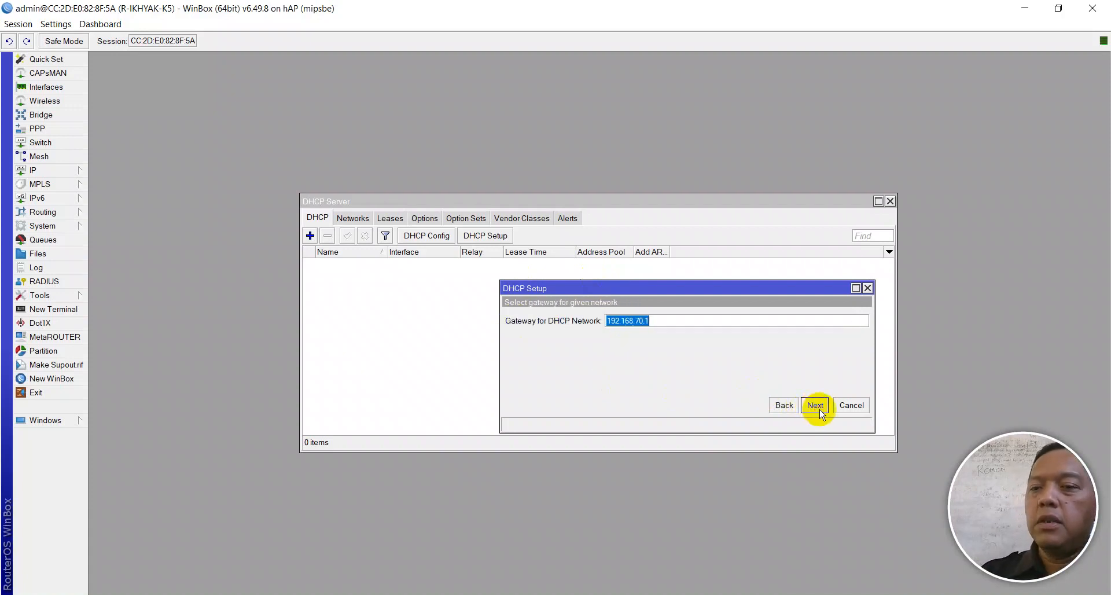
pyautogui.click(818, 408)
pyautogui.click(732, 321)
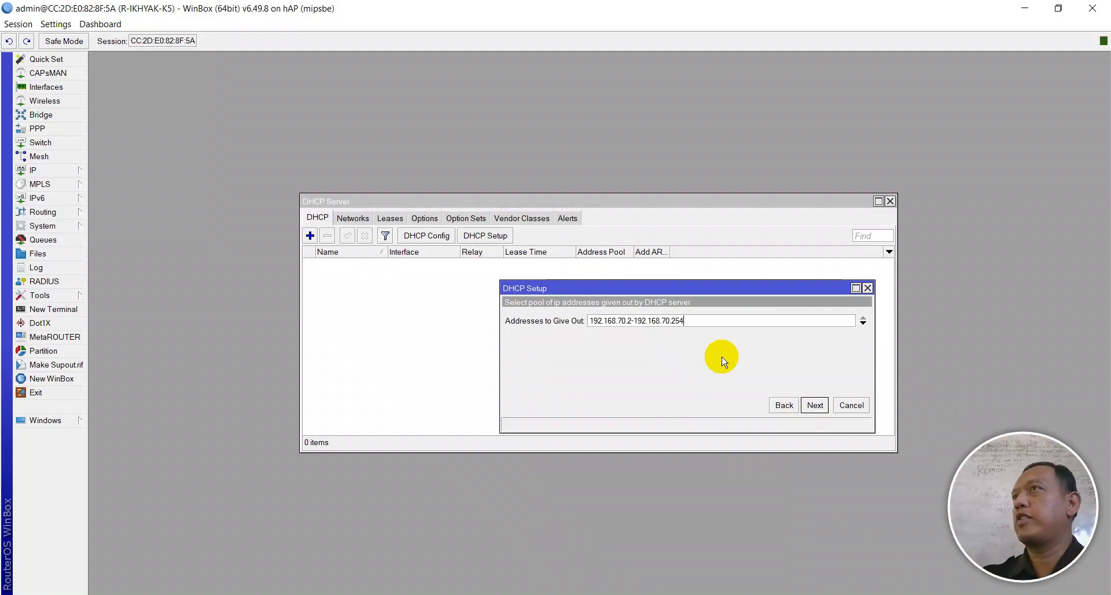
pyautogui.click(815, 405)
pyautogui.click(816, 406)
pyautogui.click(815, 406)
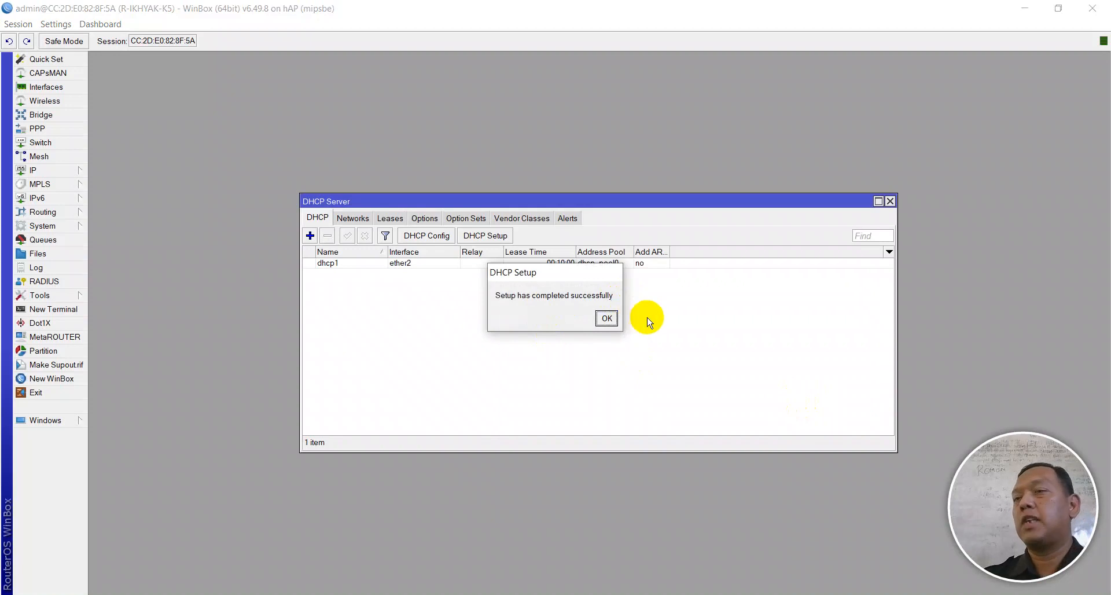
pyautogui.click(606, 319)
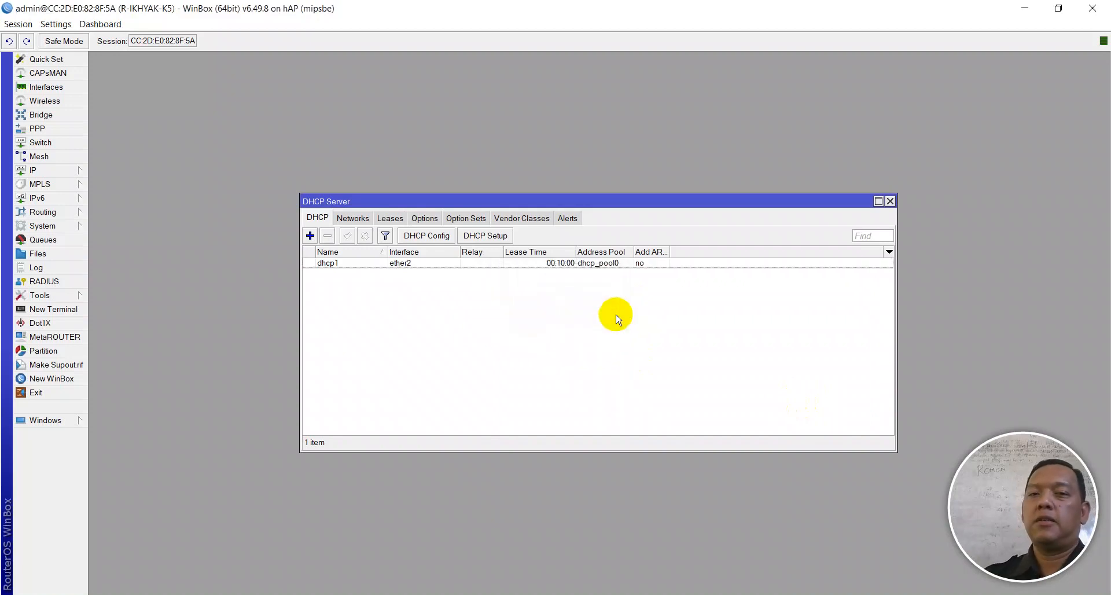
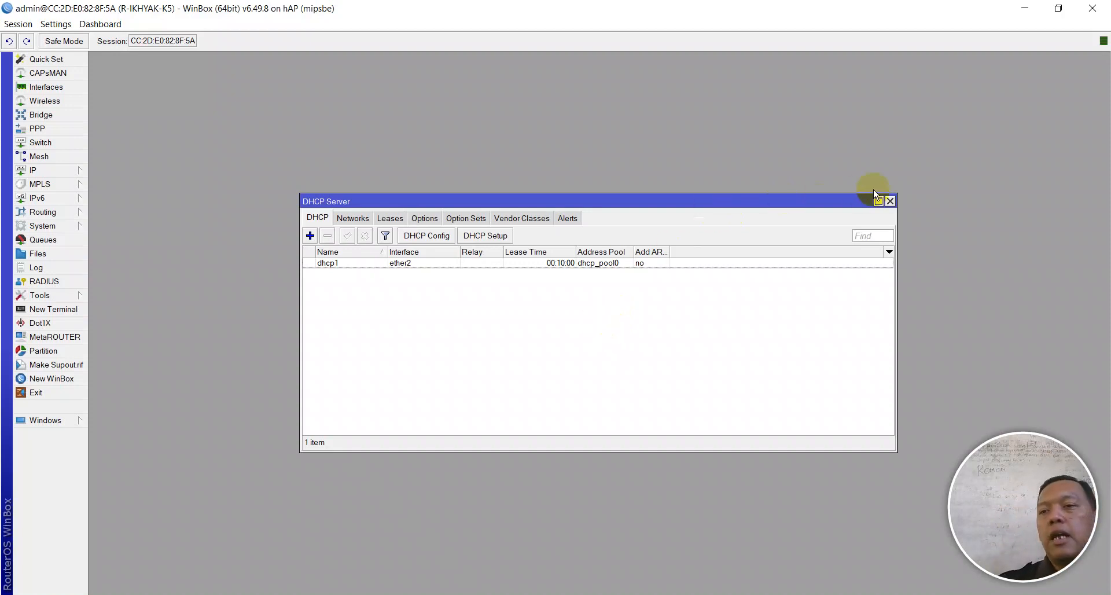
# - Close the DHCP Server window and briefly open and close the Mesh window
pyautogui.click(890, 201)
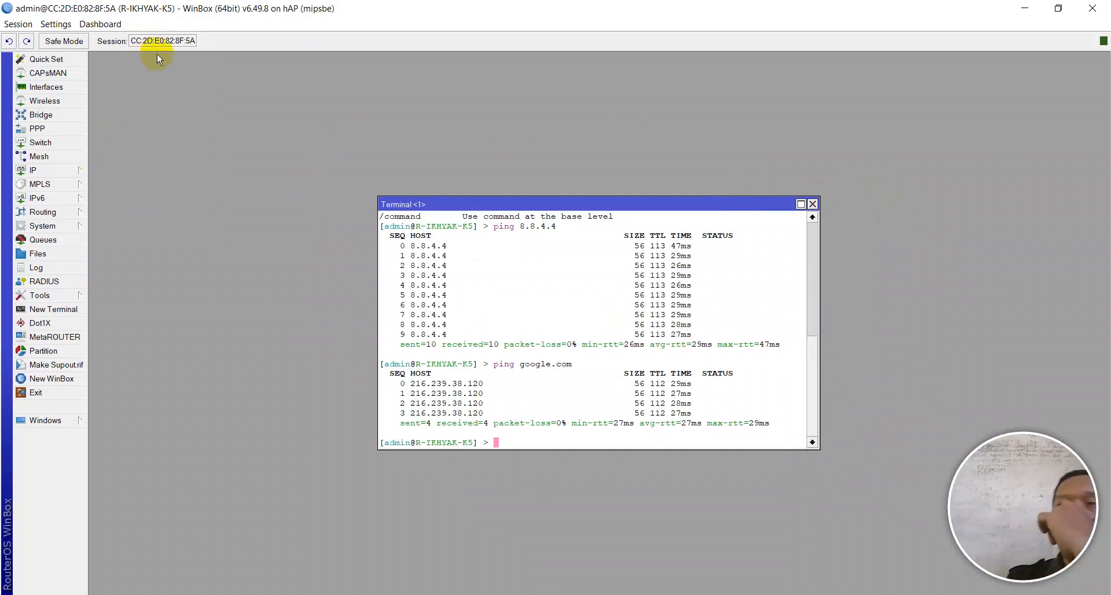
pyautogui.click(51, 162)
pyautogui.click(48, 157)
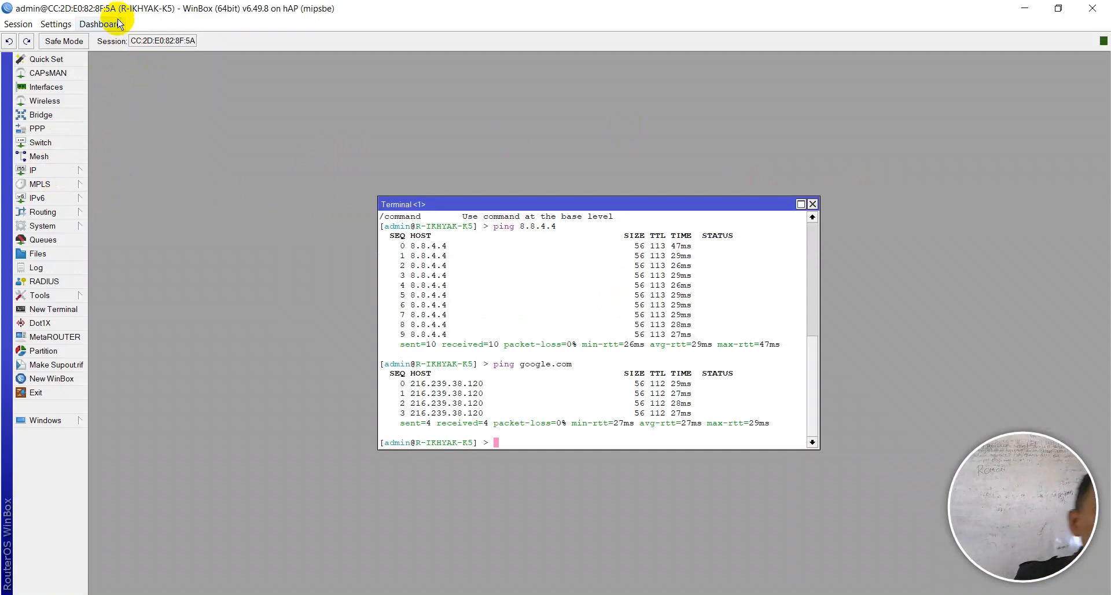
pyautogui.click(35, 170)
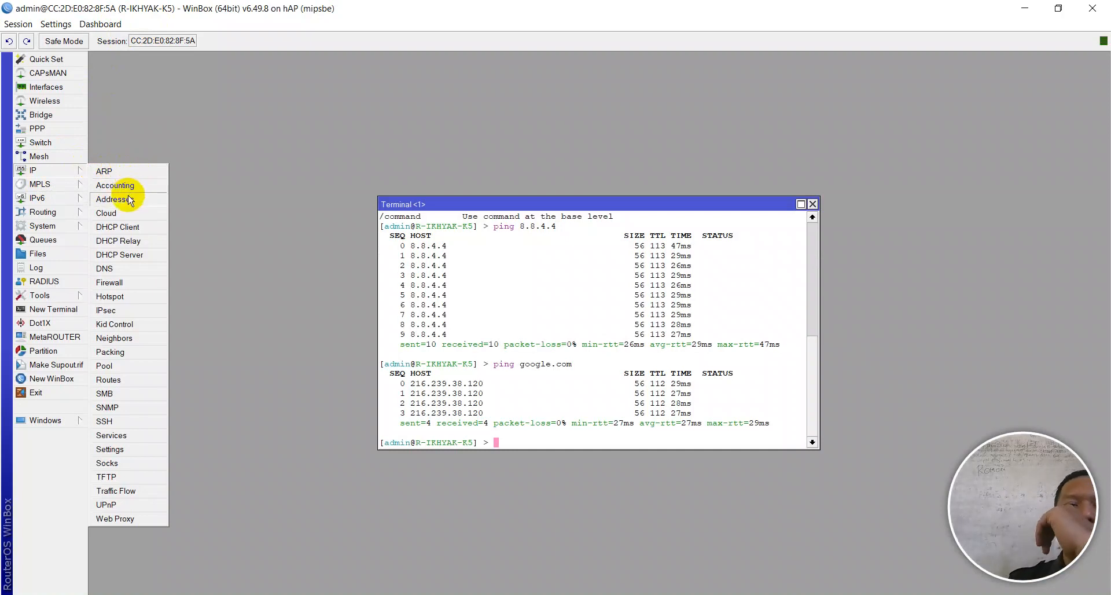
# - Check the DHCP leases for 192.168.70.252 and 192.168.70.253, then bring Network Connections forward
pyautogui.click(126, 253)
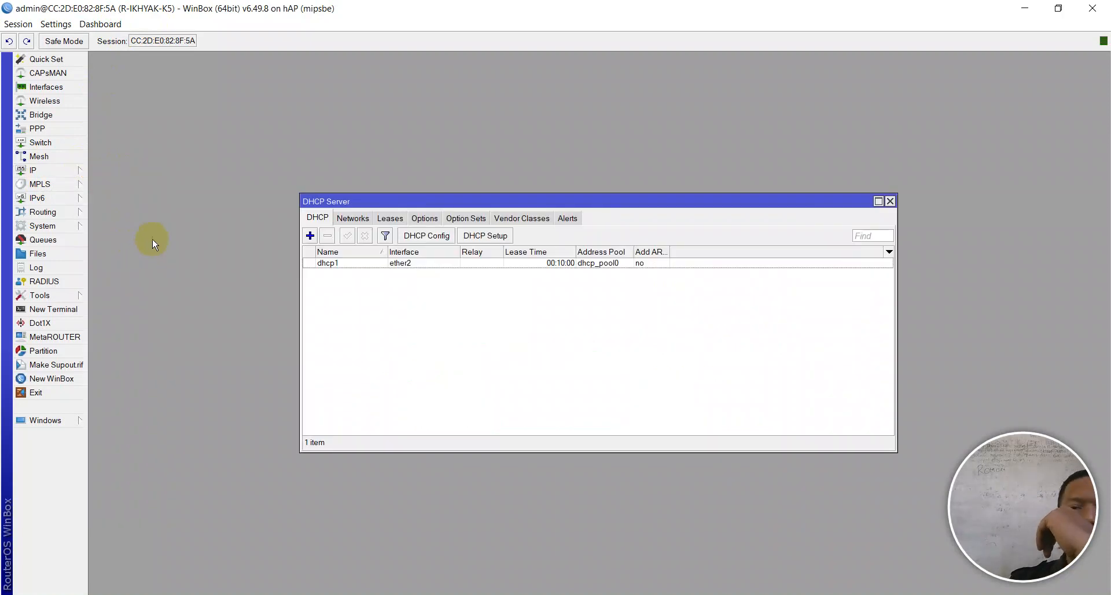
pyautogui.click(392, 219)
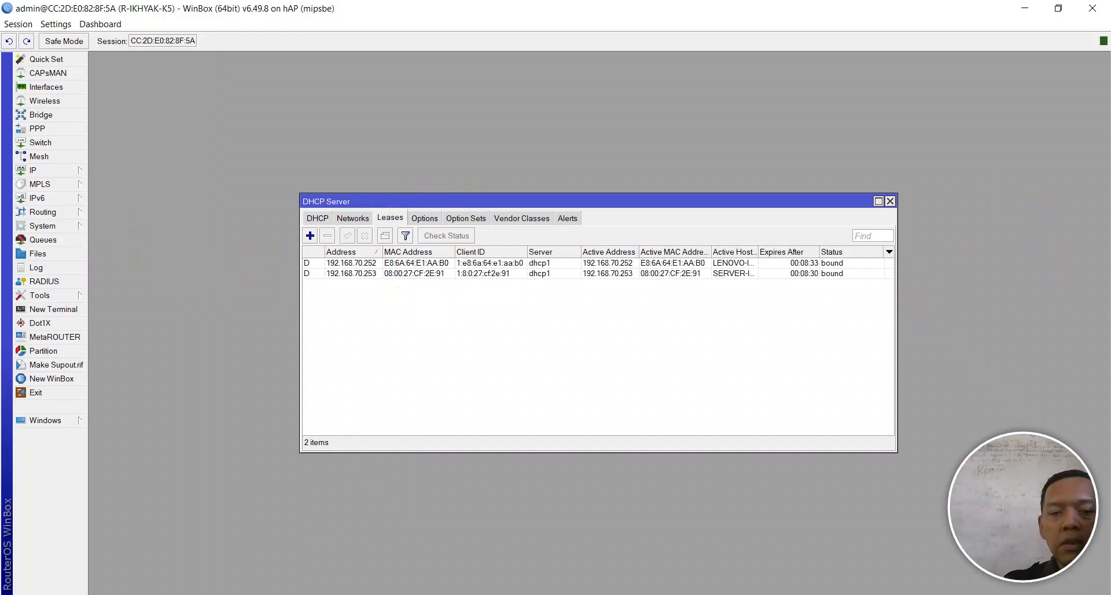
pyautogui.click(249, 594)
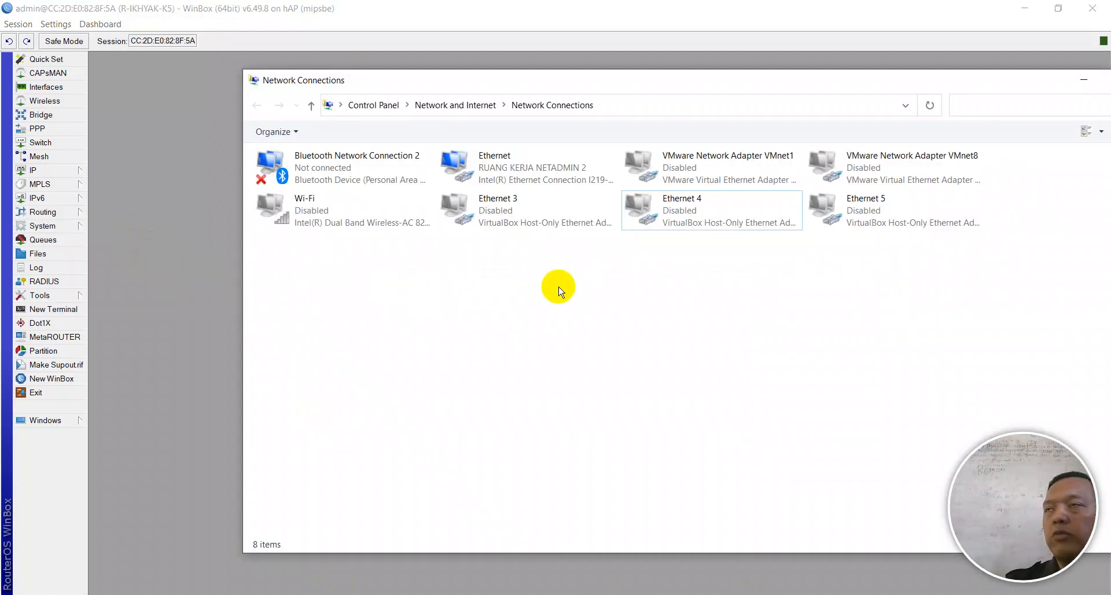
pyautogui.rightClick(505, 164)
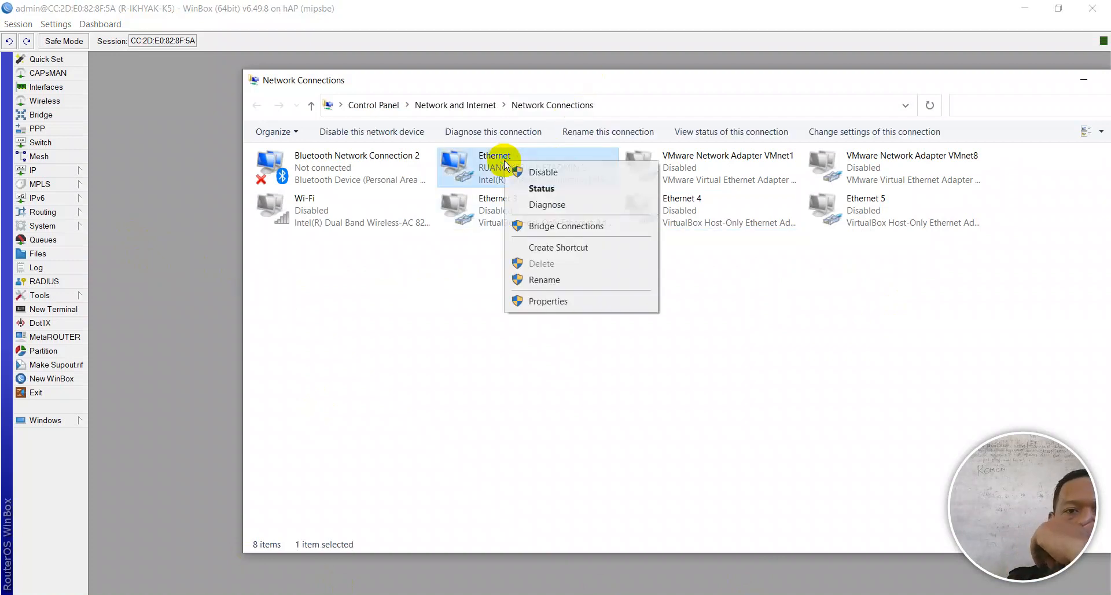
pyautogui.click(547, 303)
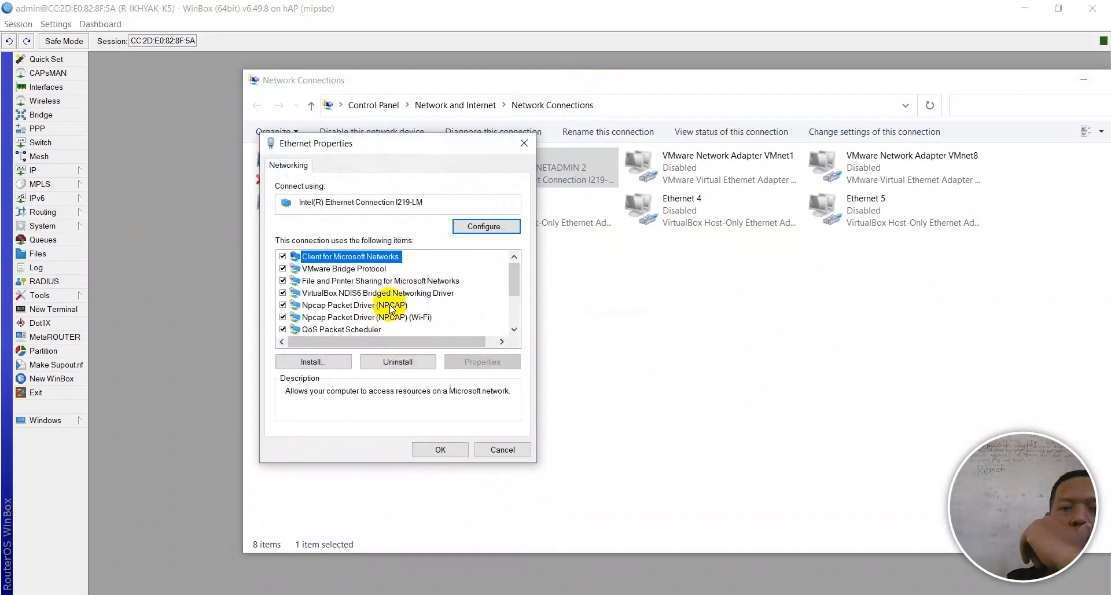
pyautogui.scroll(-2, 389, 317)
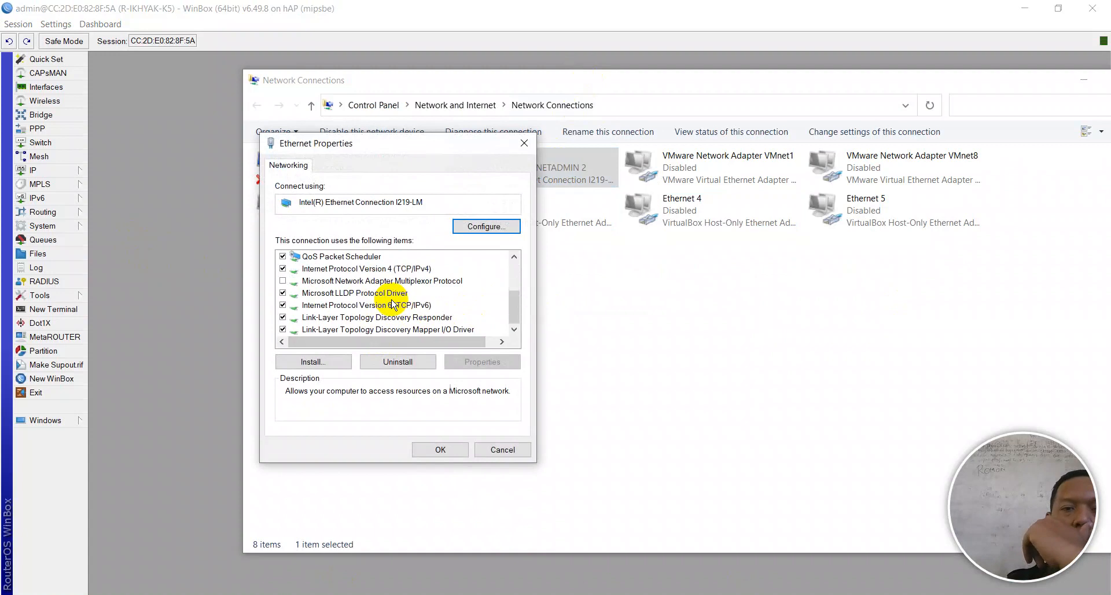
pyautogui.doubleClick(391, 269)
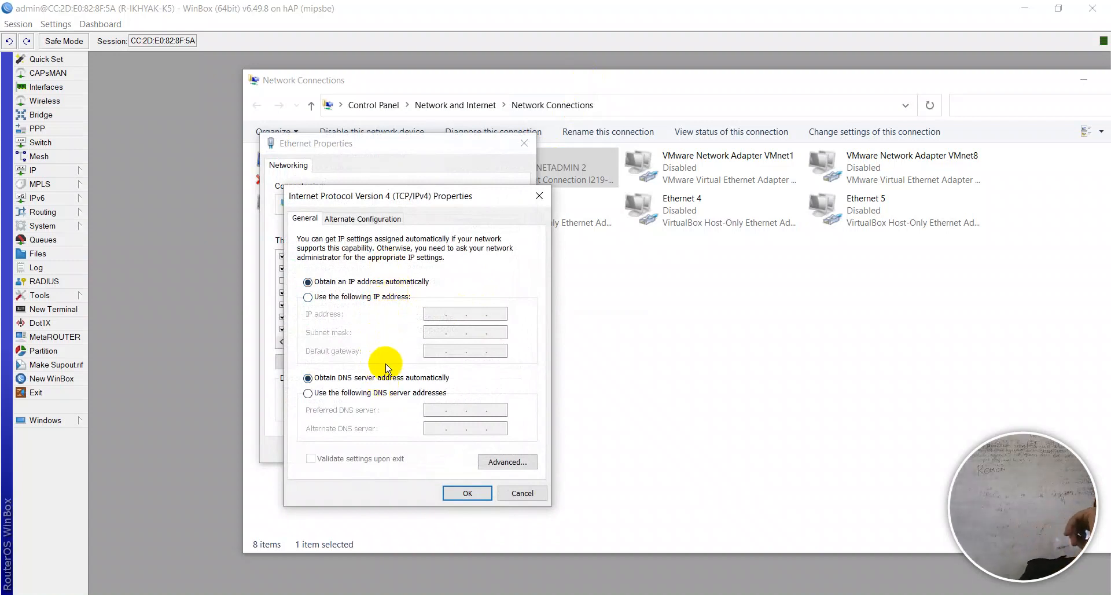
pyautogui.click(466, 493)
pyautogui.click(439, 447)
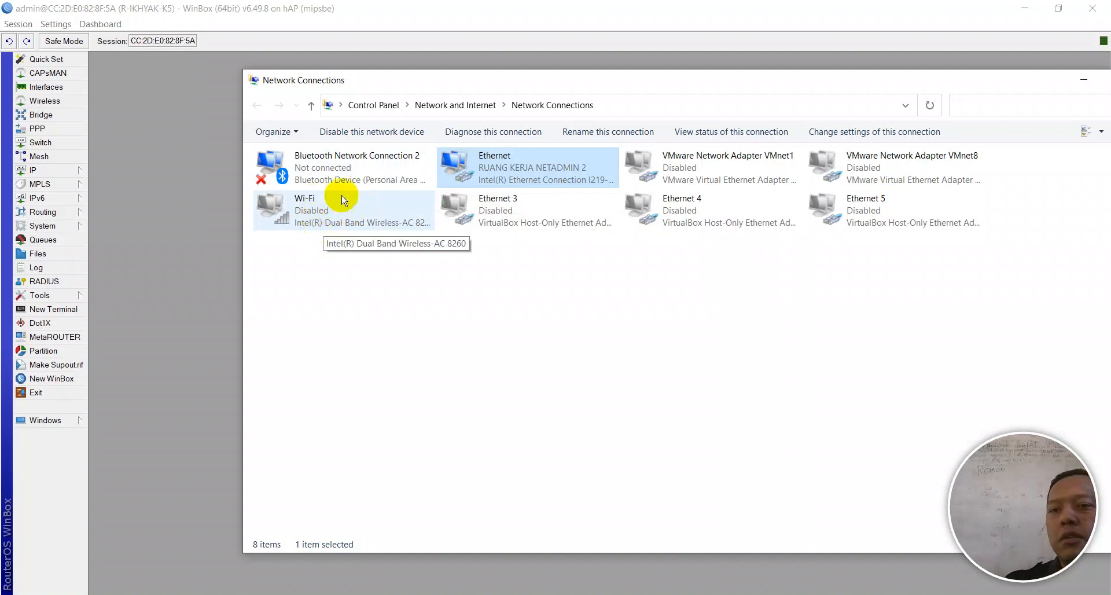
pyautogui.rightClick(559, 172)
pyautogui.click(565, 199)
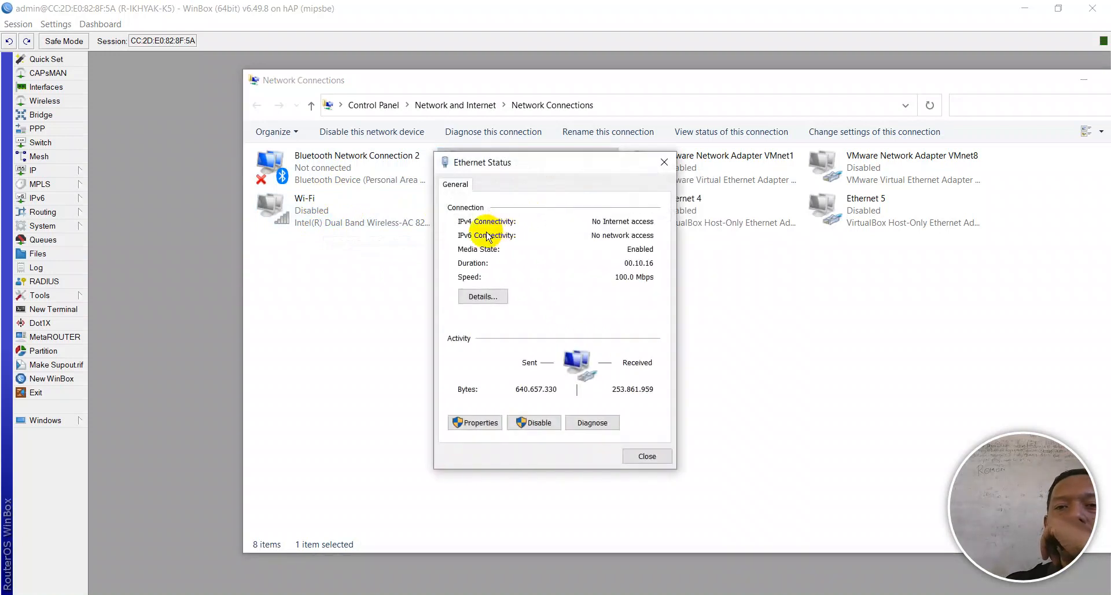
pyautogui.moveTo(464, 157); pyautogui.dragTo(709, 227)
pyautogui.click(383, 376)
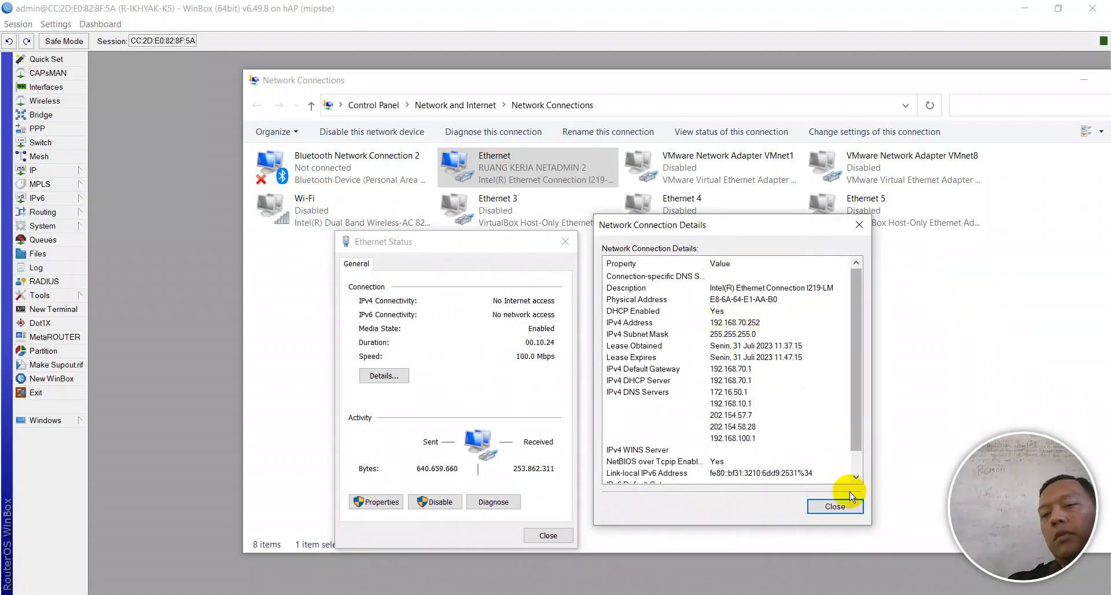
pyautogui.click(835, 506)
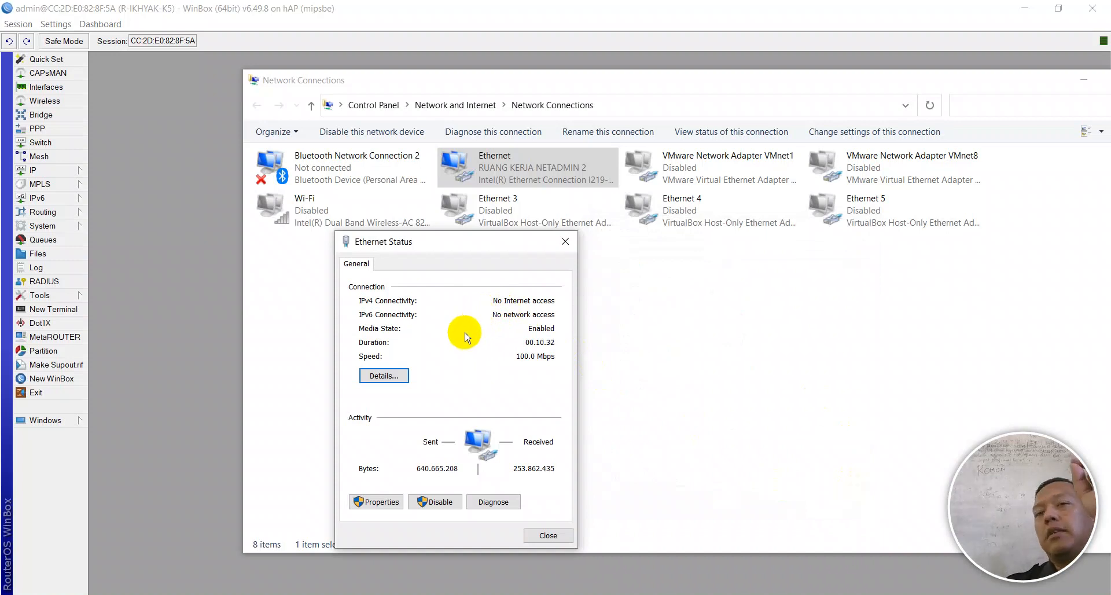
pyautogui.click(565, 241)
pyautogui.click(596, 327)
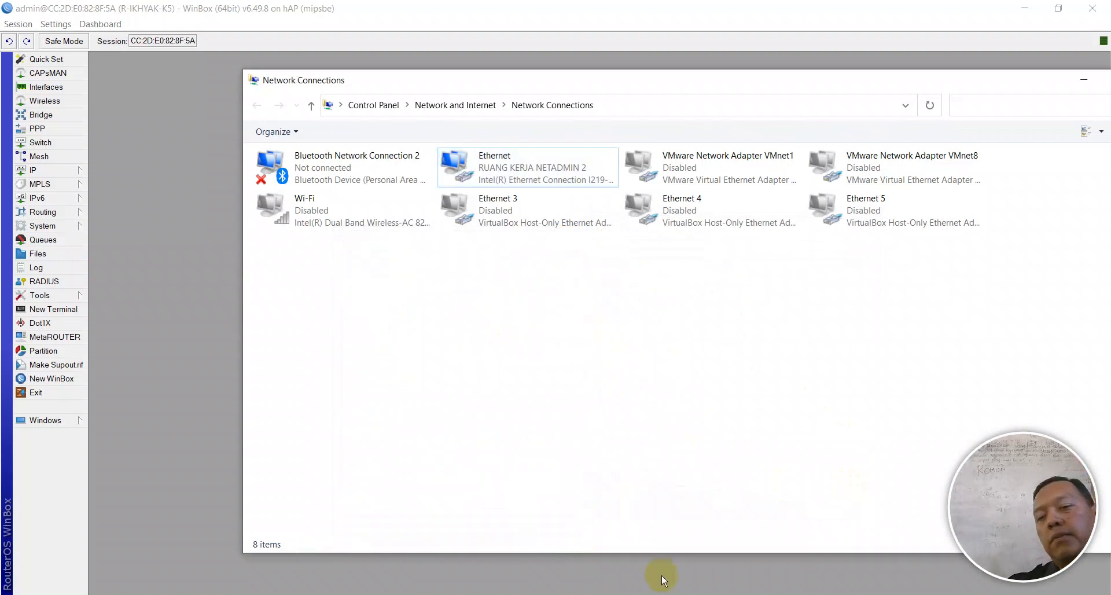
# - Review the notes (IP 172.16.50.252/24, gateway 172.16.50.1, DNS 8.8.4.4/8.8.8.8), then return to WinBox
pyautogui.moveTo(635, 592)
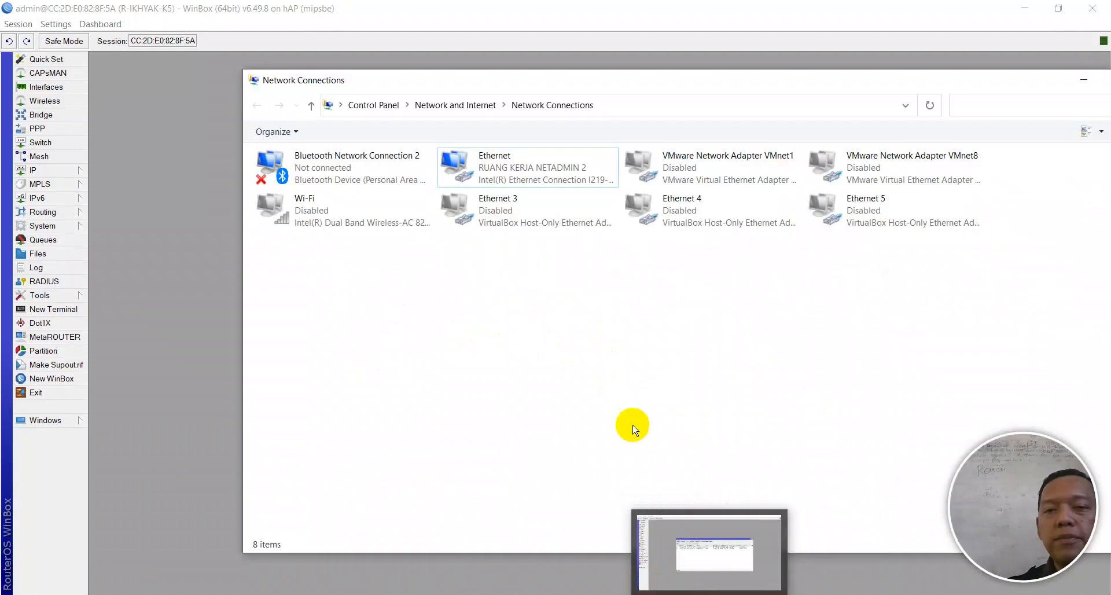
pyautogui.click(347, 540)
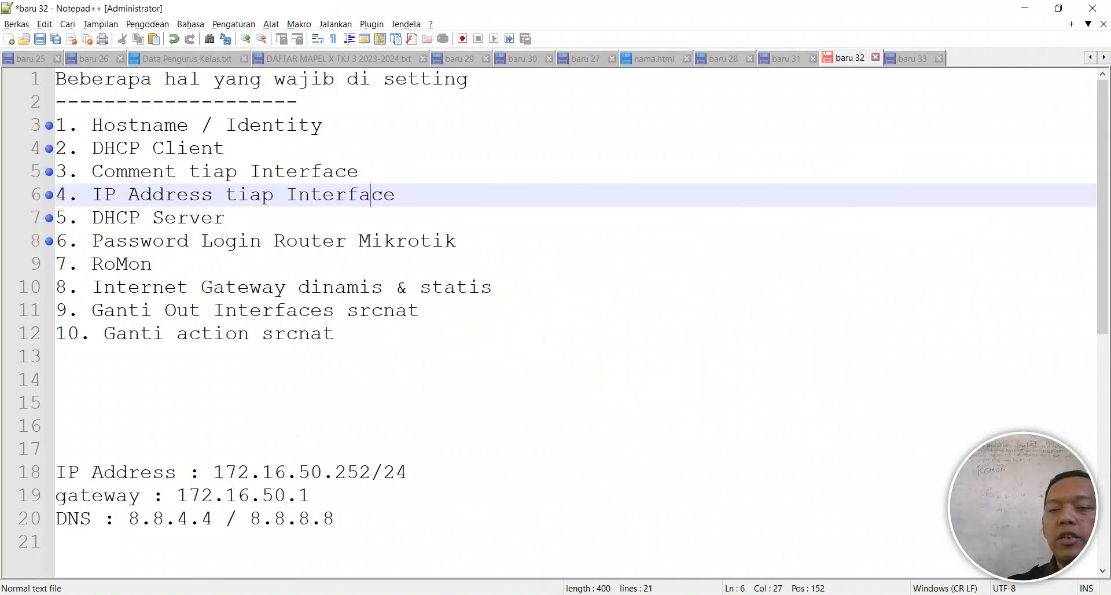
pyautogui.click(490, 594)
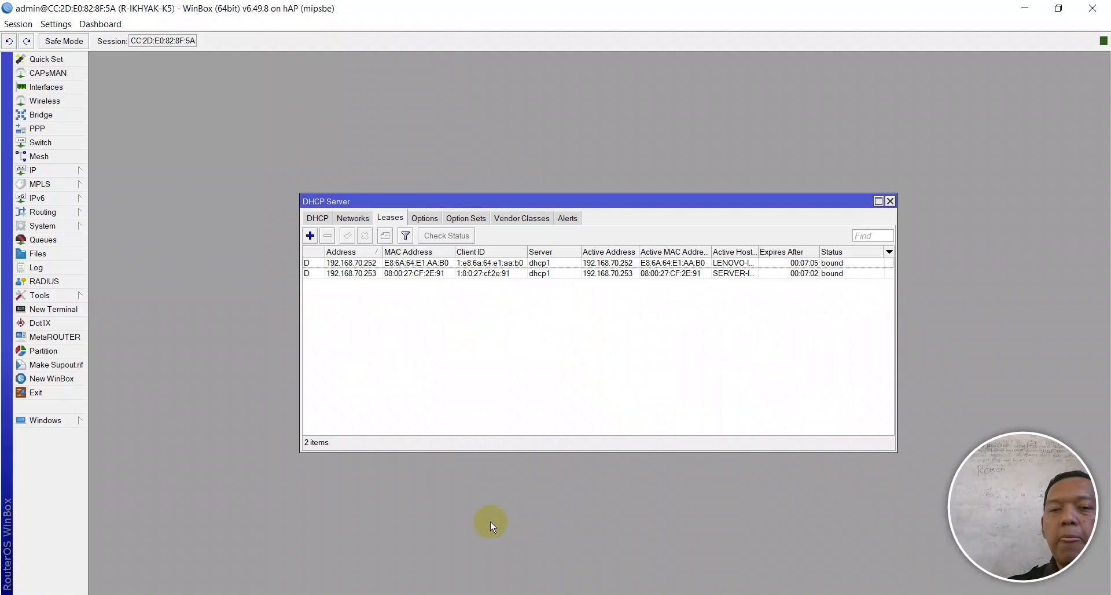
# - Open the admin user from System > Users and start a password change
pyautogui.click(58, 226)
pyautogui.click(137, 575)
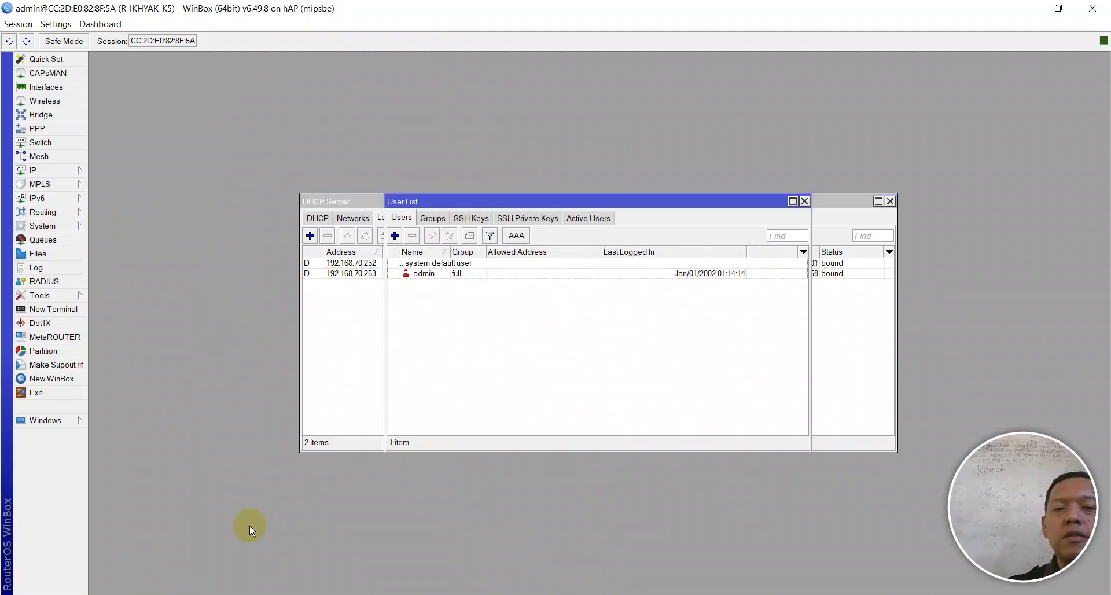
pyautogui.doubleClick(454, 273)
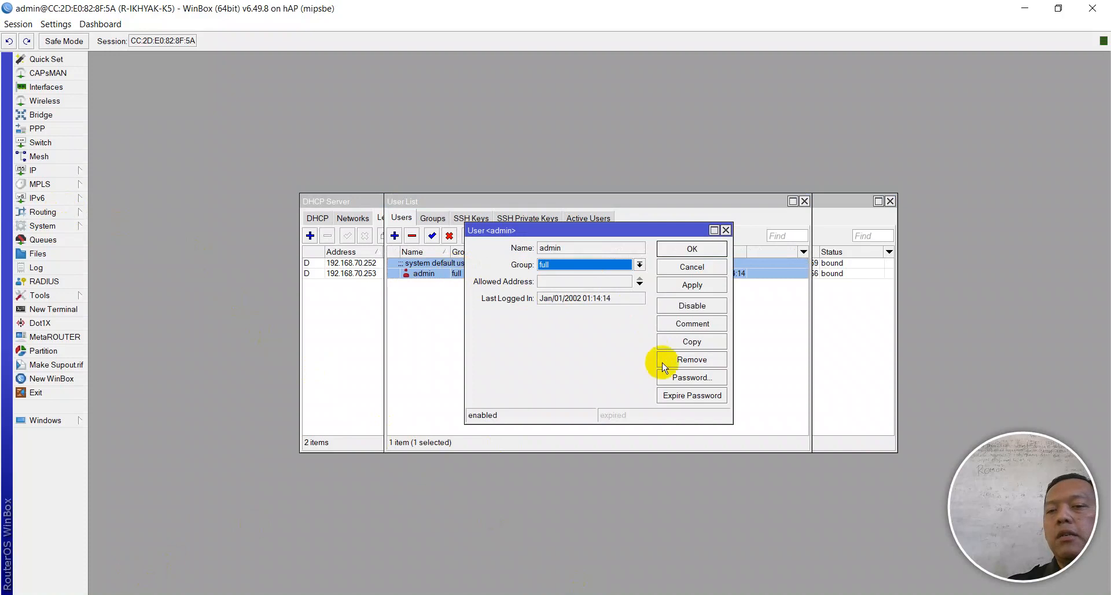
pyautogui.click(684, 380)
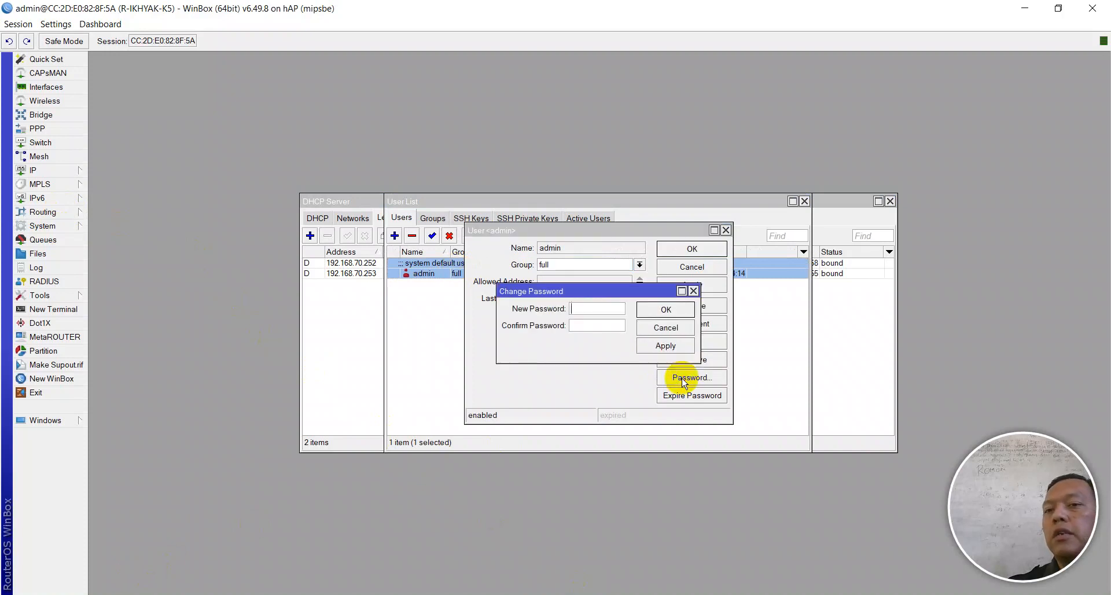
pyautogui.click(664, 328)
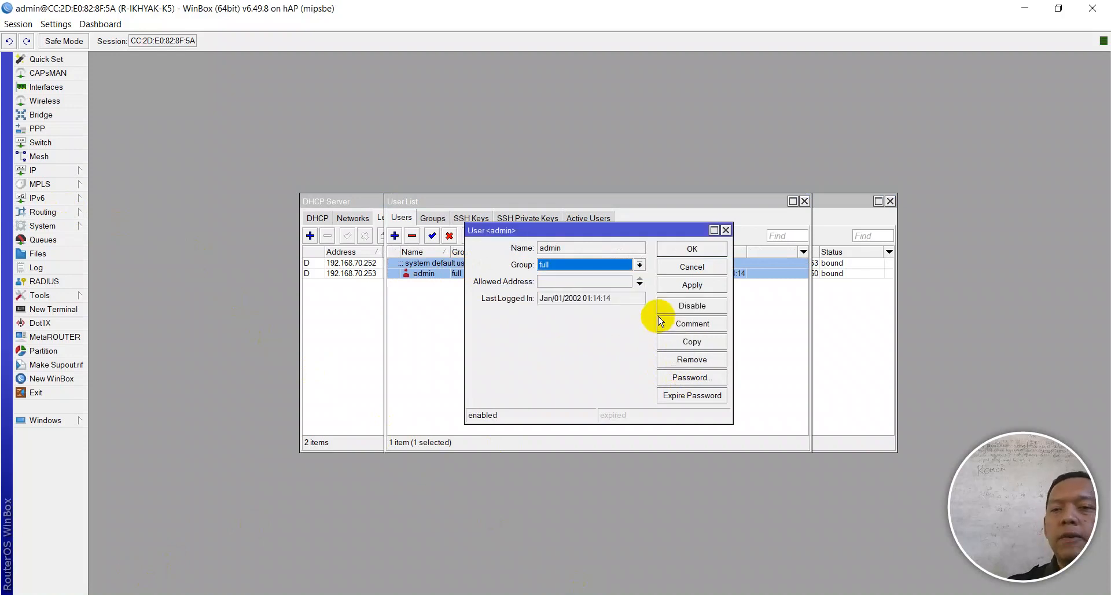
pyautogui.click(682, 374)
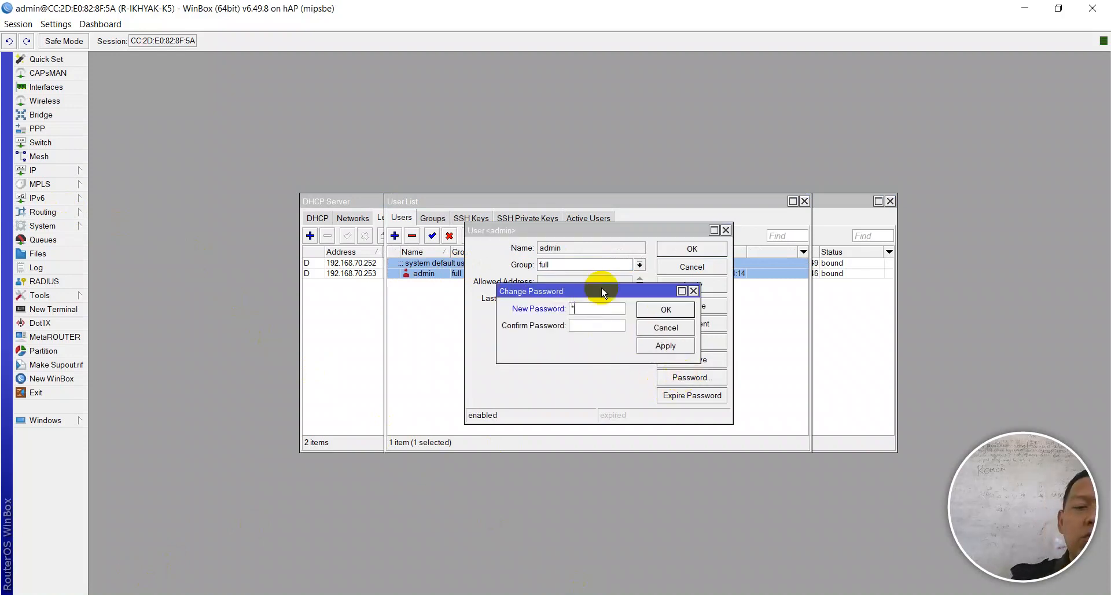
# - Try applying the new admin password, dismissing the 'same as old one' errors, and close admin settings
pyautogui.click(663, 345)
pyautogui.click(664, 310)
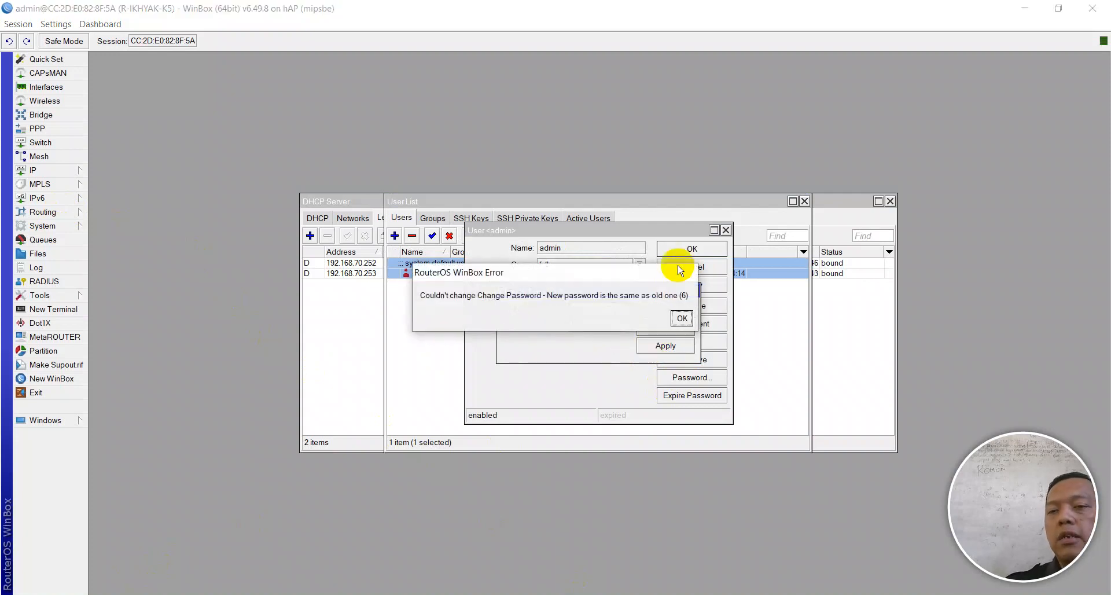
pyautogui.click(677, 317)
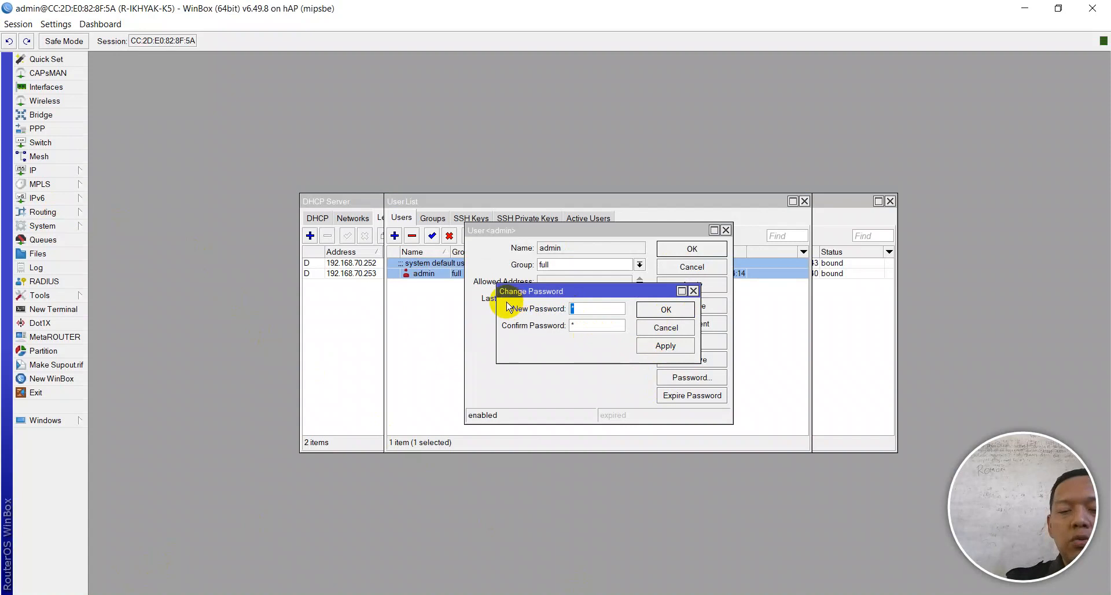
pyautogui.click(664, 345)
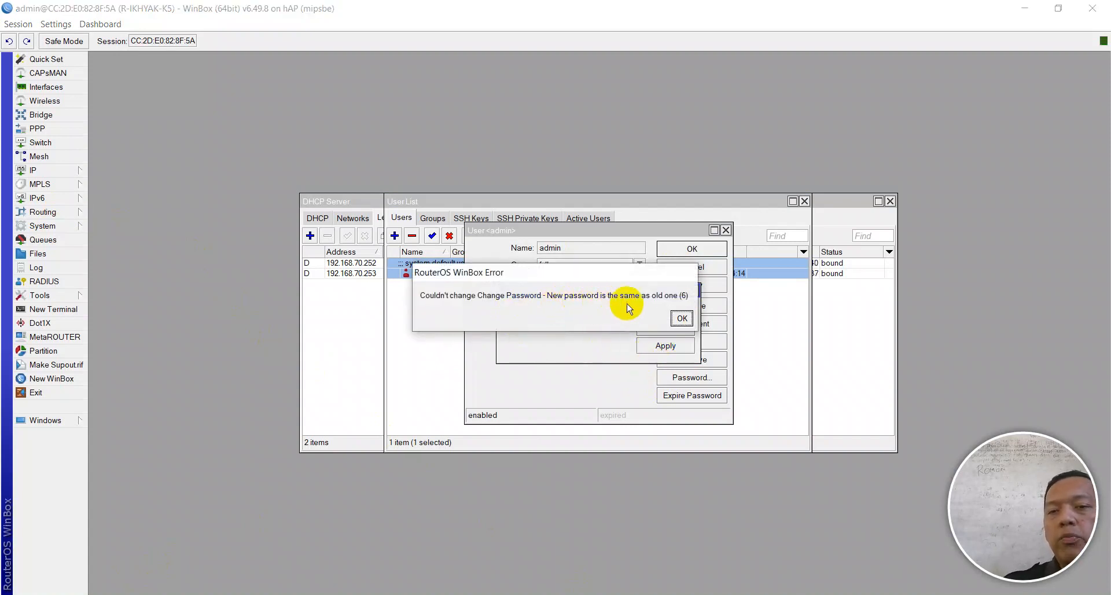
pyautogui.click(681, 319)
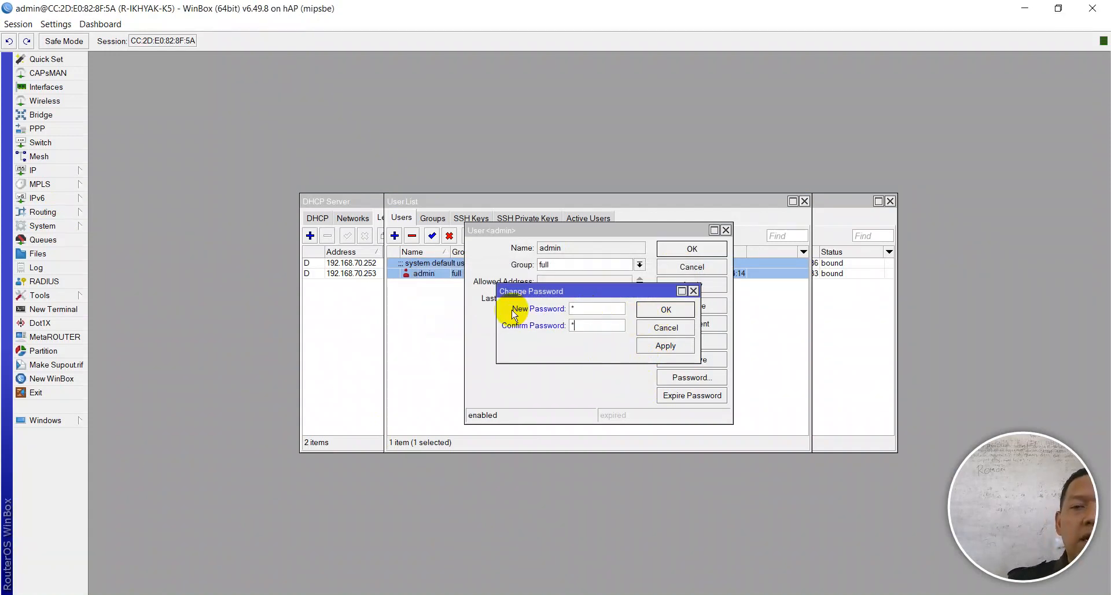
pyautogui.click(654, 312)
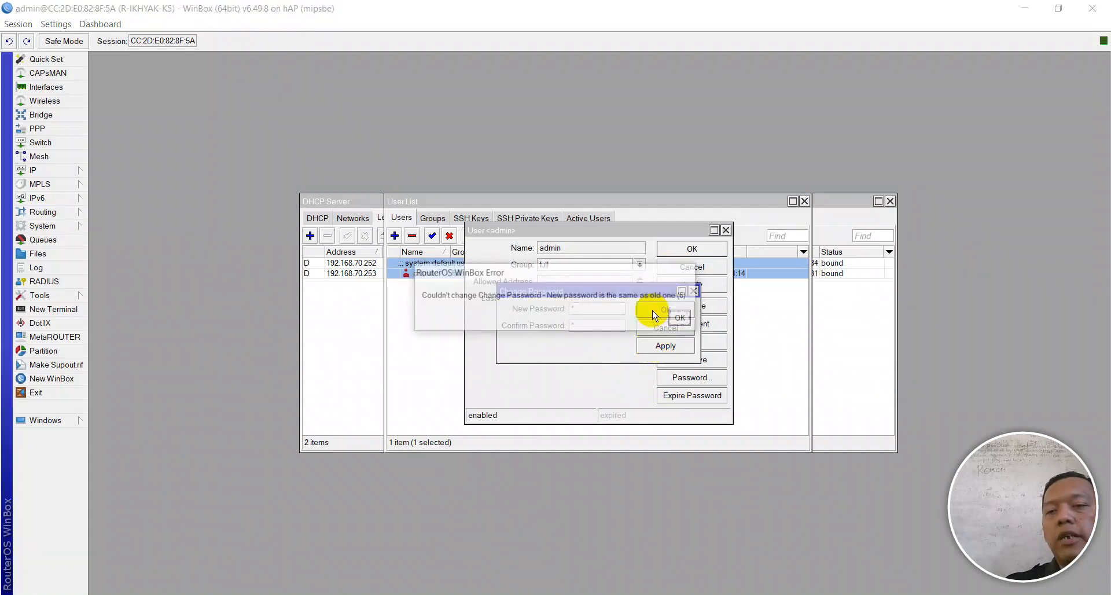
pyautogui.click(682, 317)
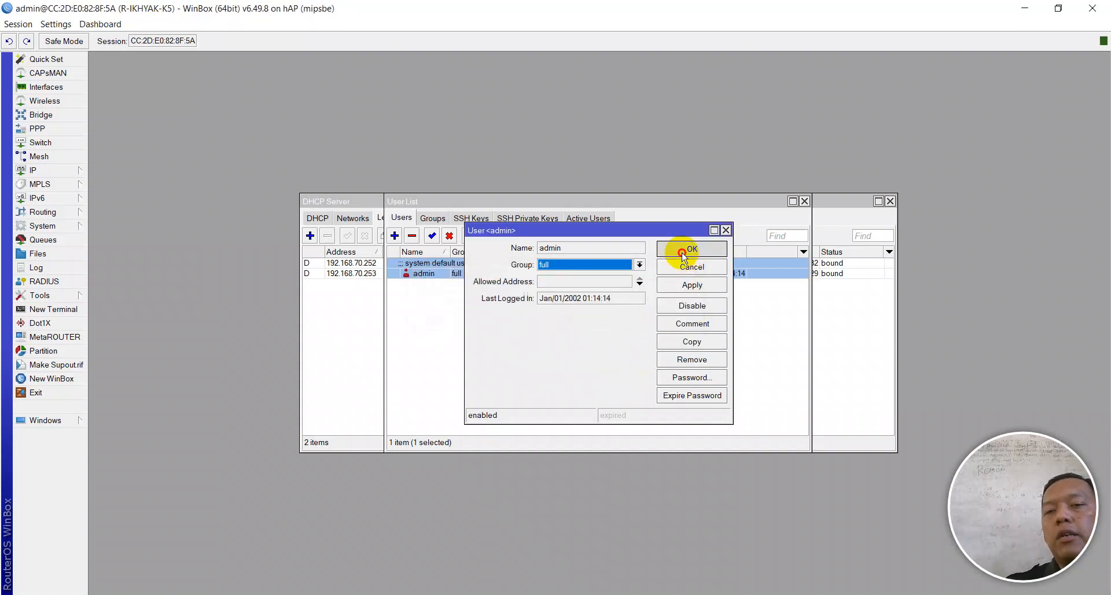
pyautogui.click(682, 252)
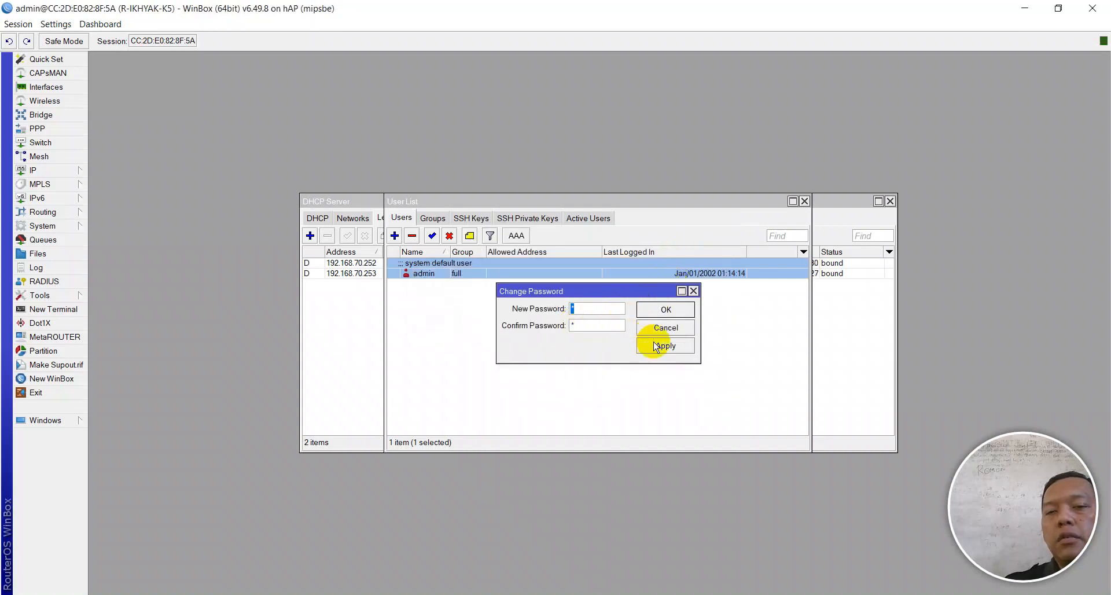
# - Re-enter the password and retry, dismiss the same-password errors again, and close the password window
pyautogui.doubleClick(587, 309)
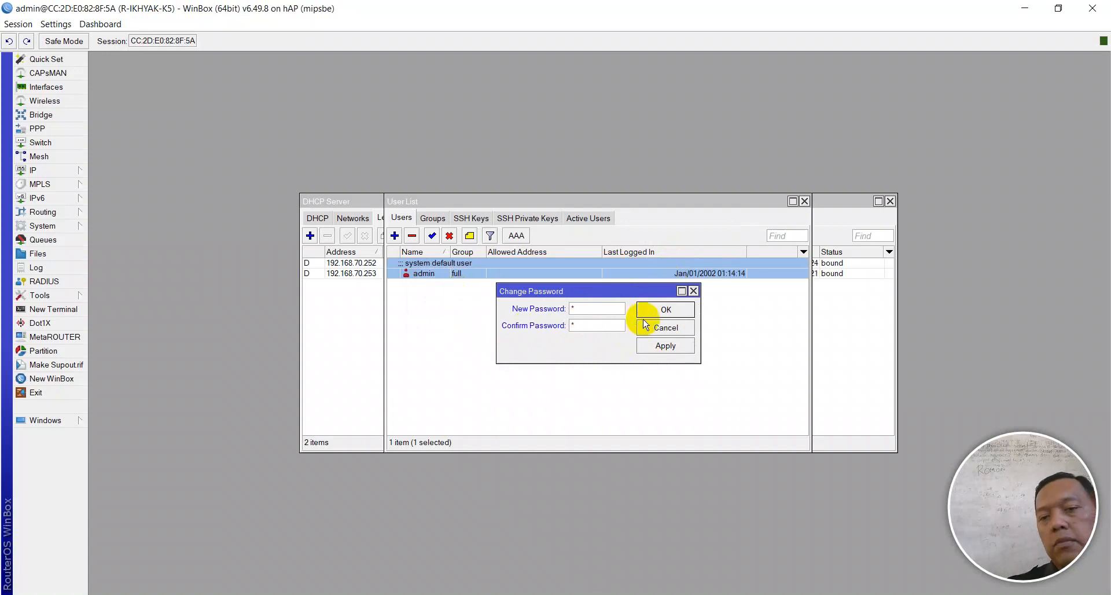
pyautogui.click(666, 345)
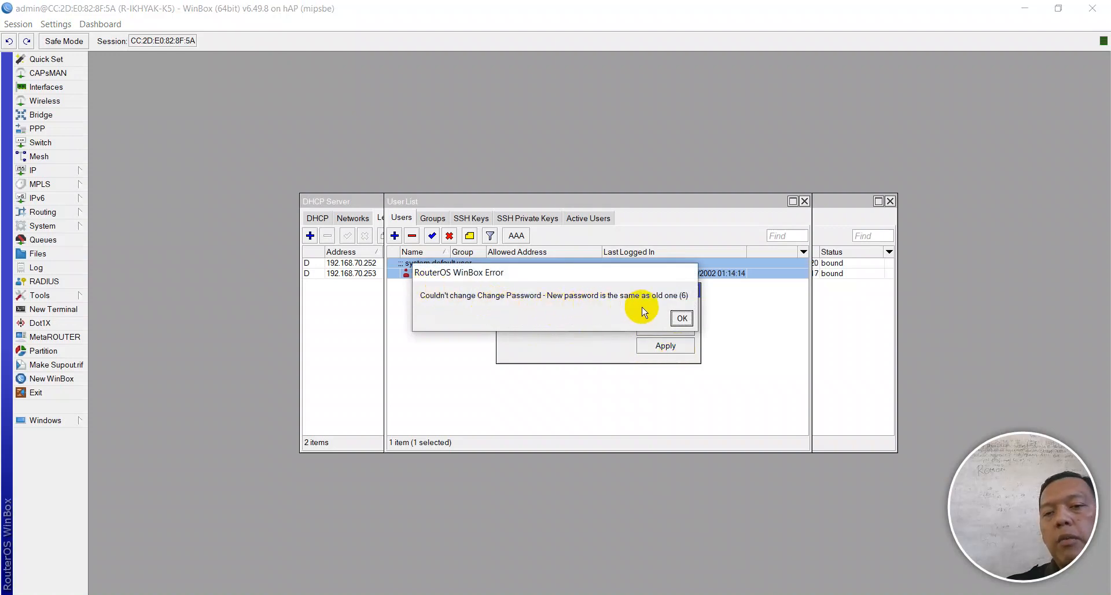
pyautogui.click(682, 318)
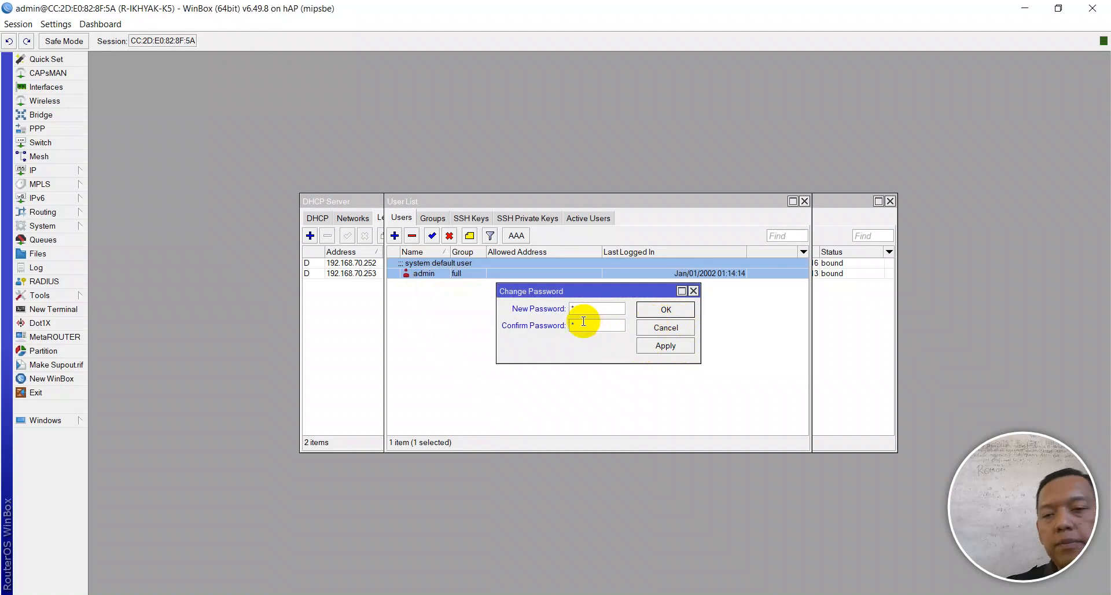
pyautogui.click(663, 347)
pyautogui.click(666, 309)
pyautogui.click(681, 321)
pyautogui.doubleClick(584, 309)
pyautogui.moveTo(584, 309); pyautogui.dragTo(426, 299)
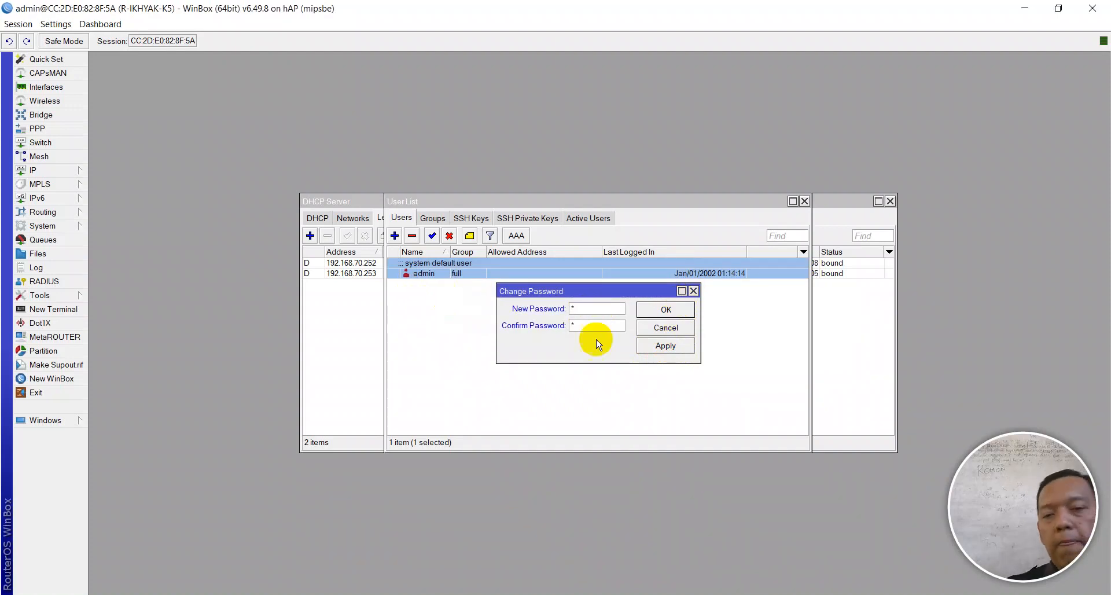
pyautogui.click(674, 310)
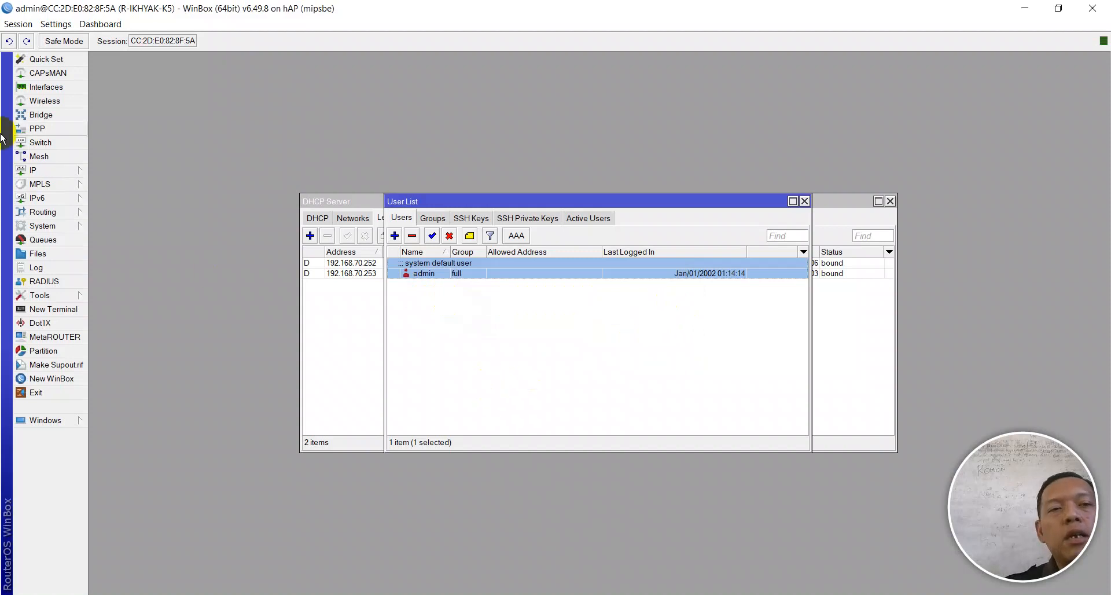
pyautogui.click(4, 26)
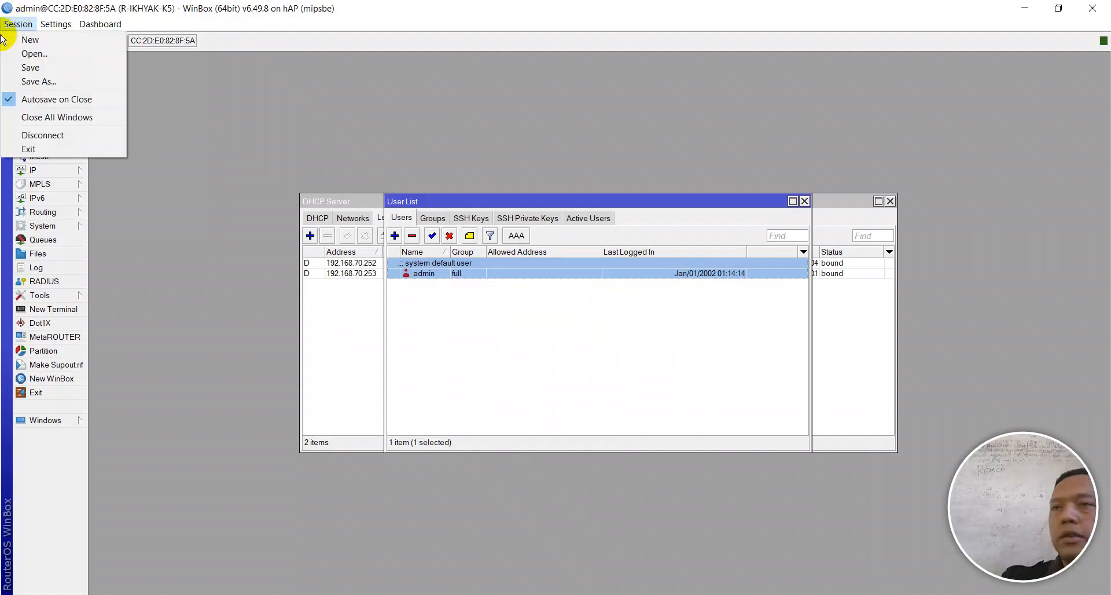
# - Close all windows, disconnect the session, and reconnect to the router
pyautogui.click(47, 117)
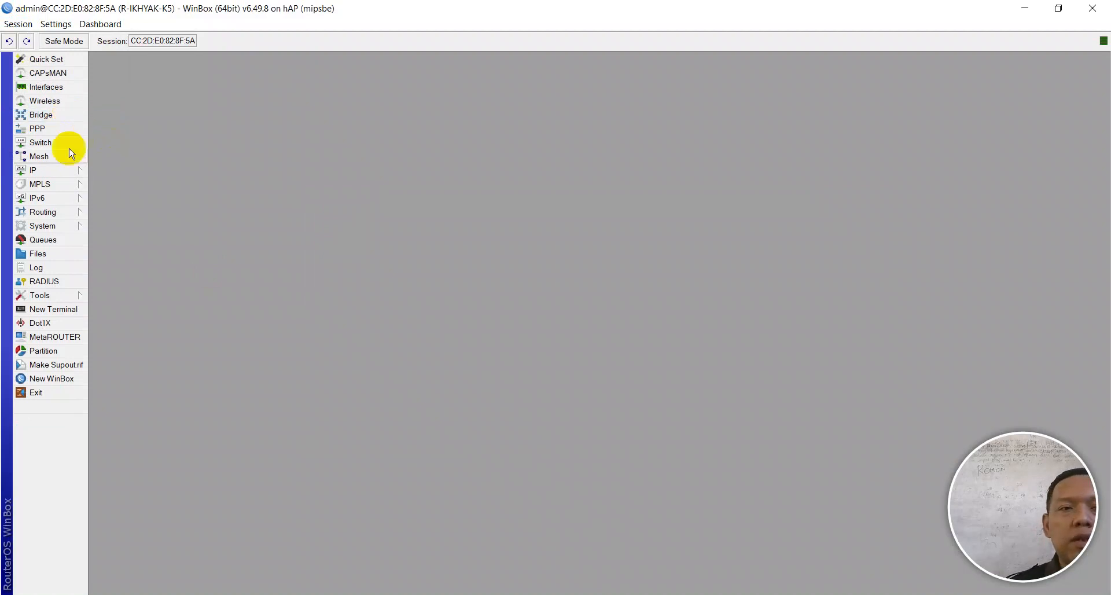
pyautogui.click(16, 24)
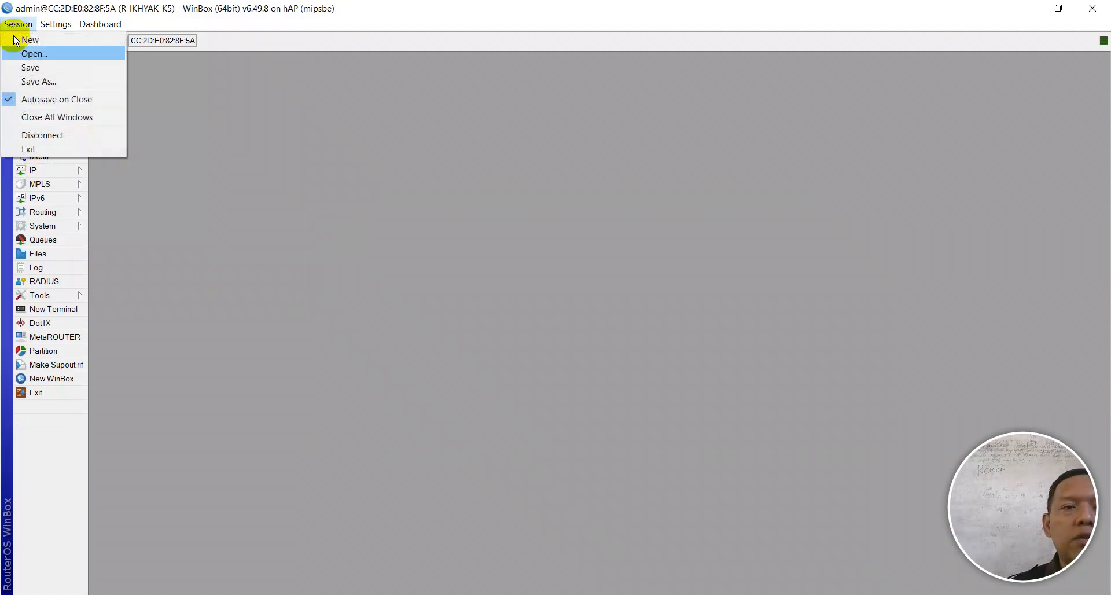
pyautogui.click(42, 136)
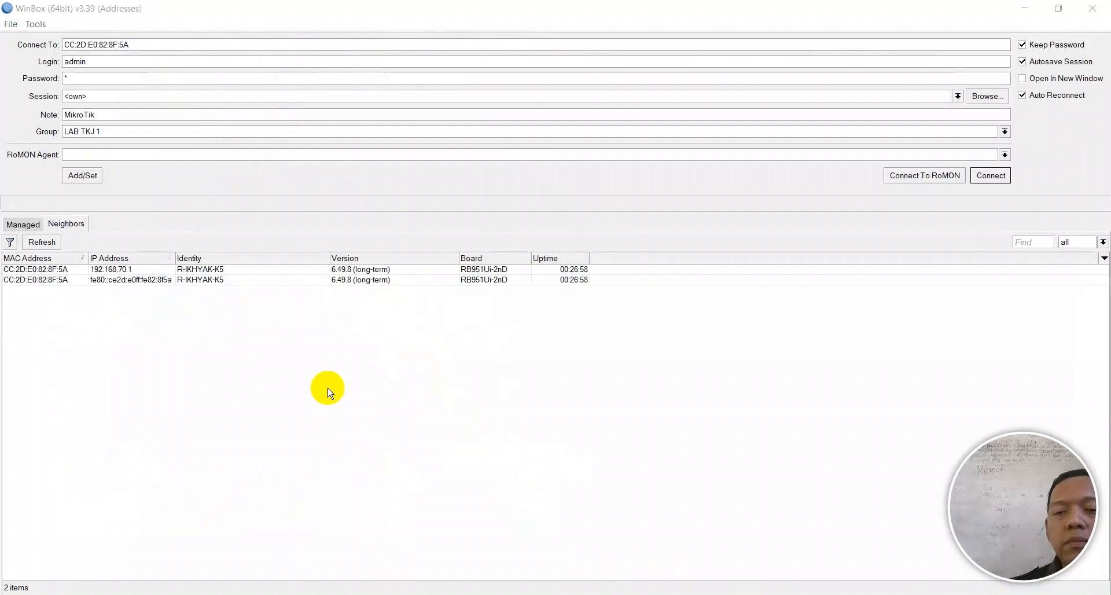
pyautogui.click(70, 74)
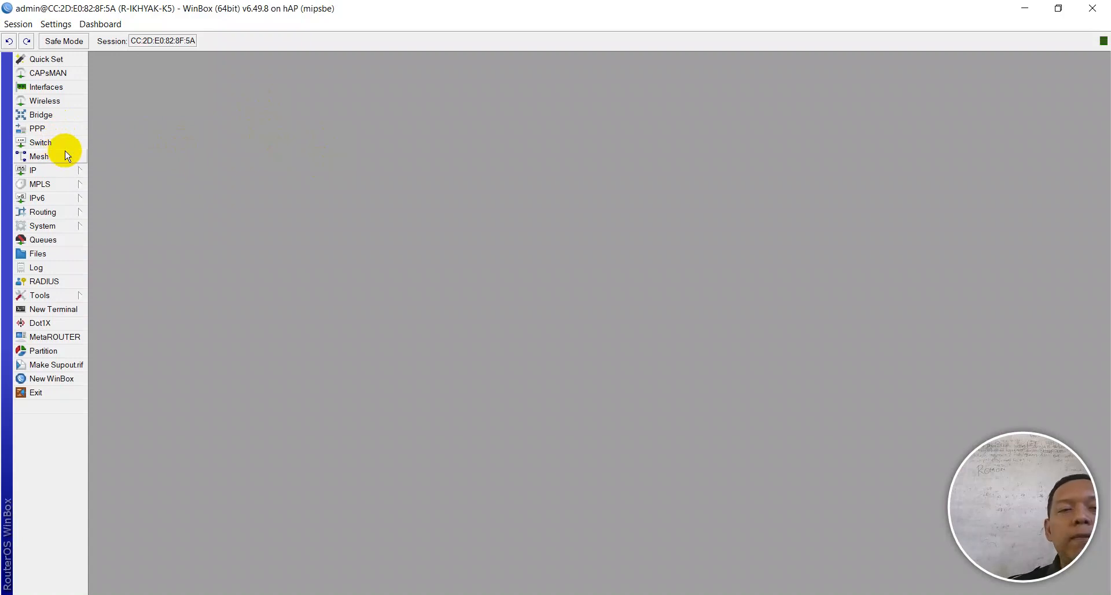
# - Mark the admin user's password as expired in System > Users and save
pyautogui.click(57, 226)
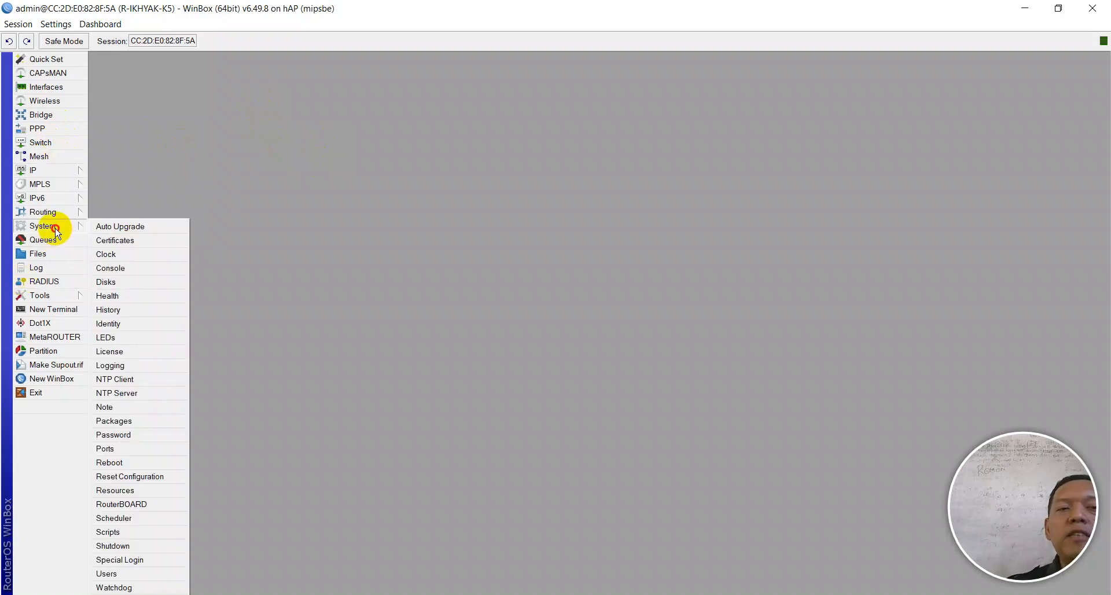
pyautogui.click(141, 573)
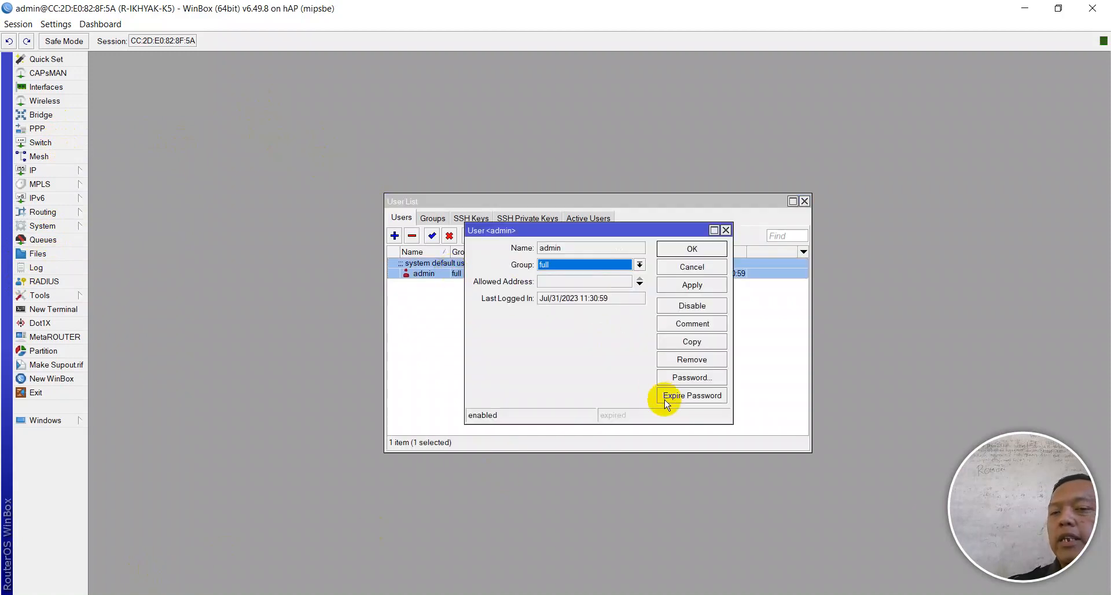
pyautogui.click(713, 400)
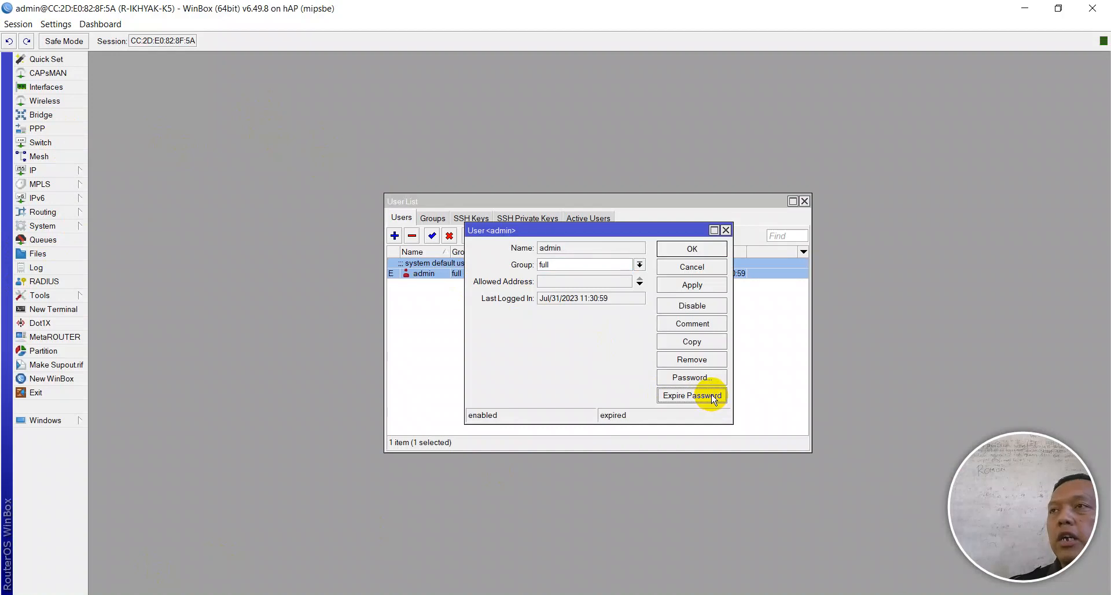
pyautogui.click(683, 249)
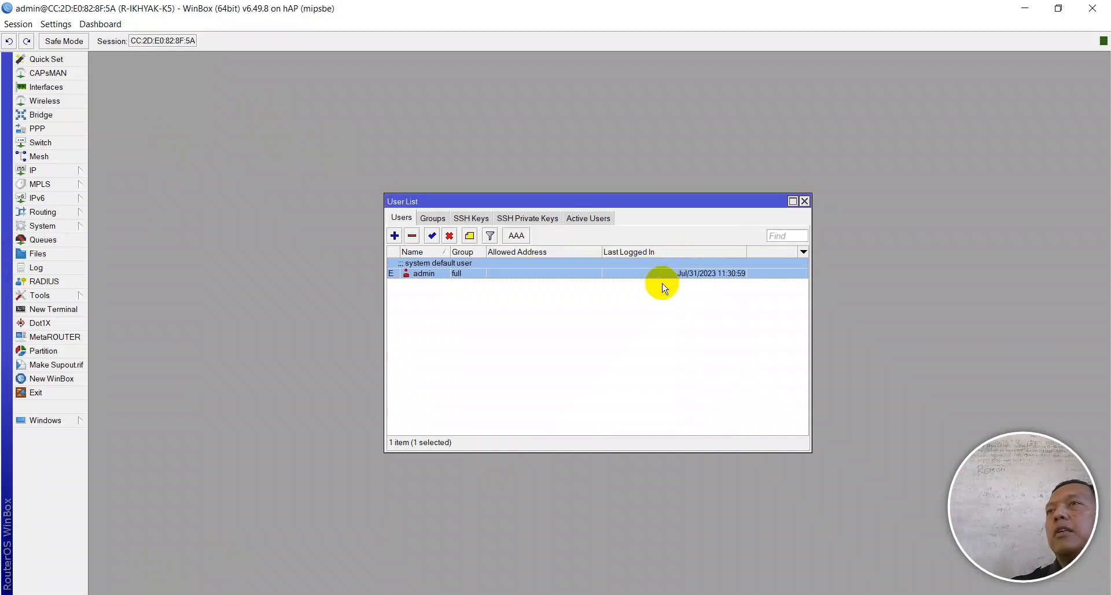
pyautogui.click(18, 23)
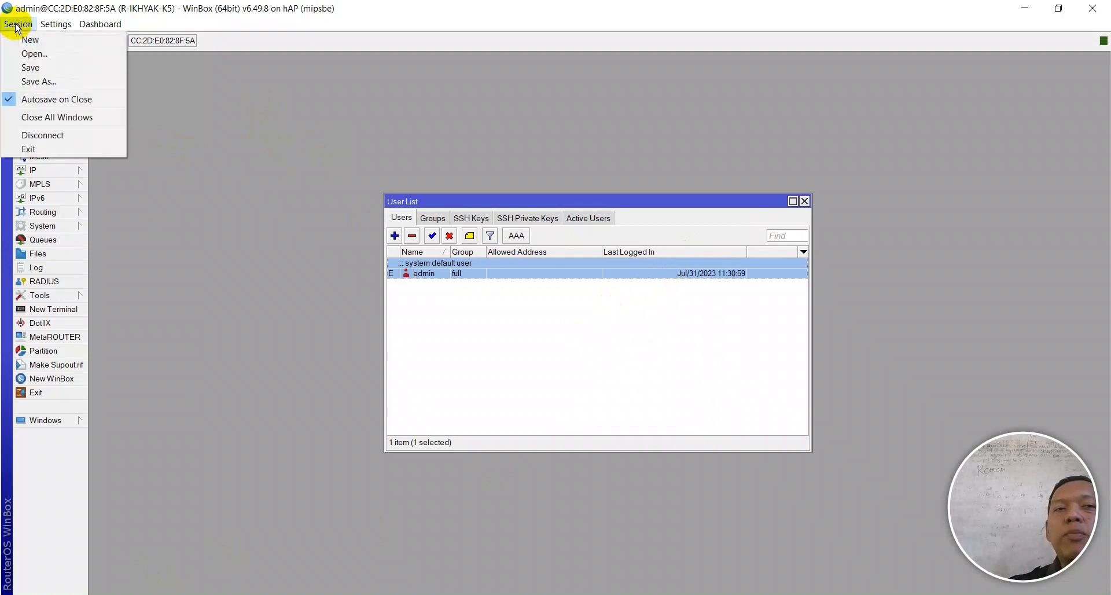
# - Close all windows and disconnect the WinBox session
pyautogui.click(60, 117)
pyautogui.click(18, 24)
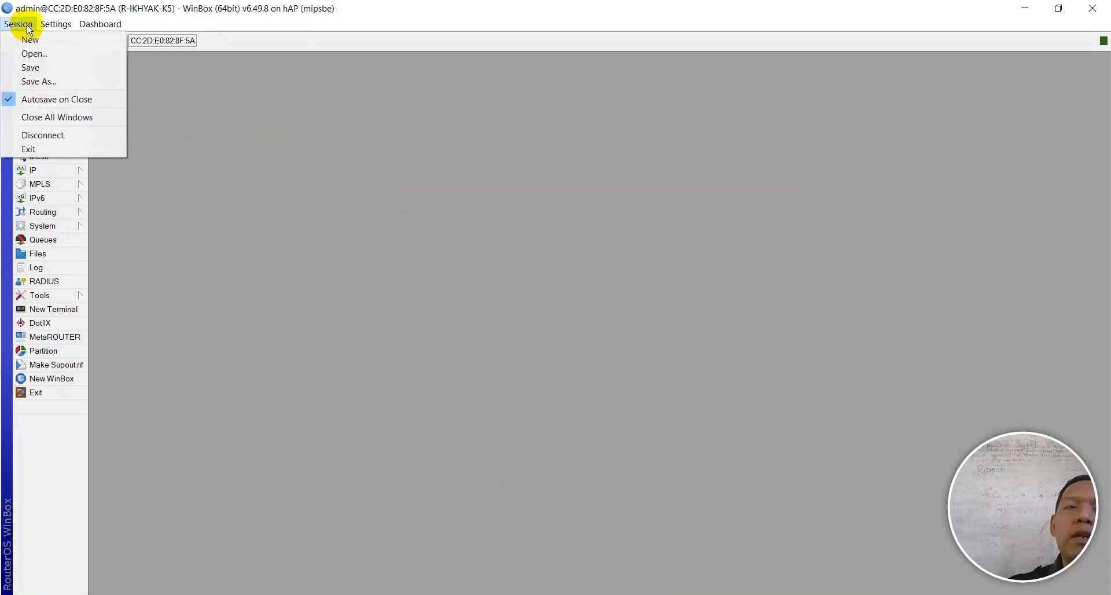
pyautogui.click(58, 131)
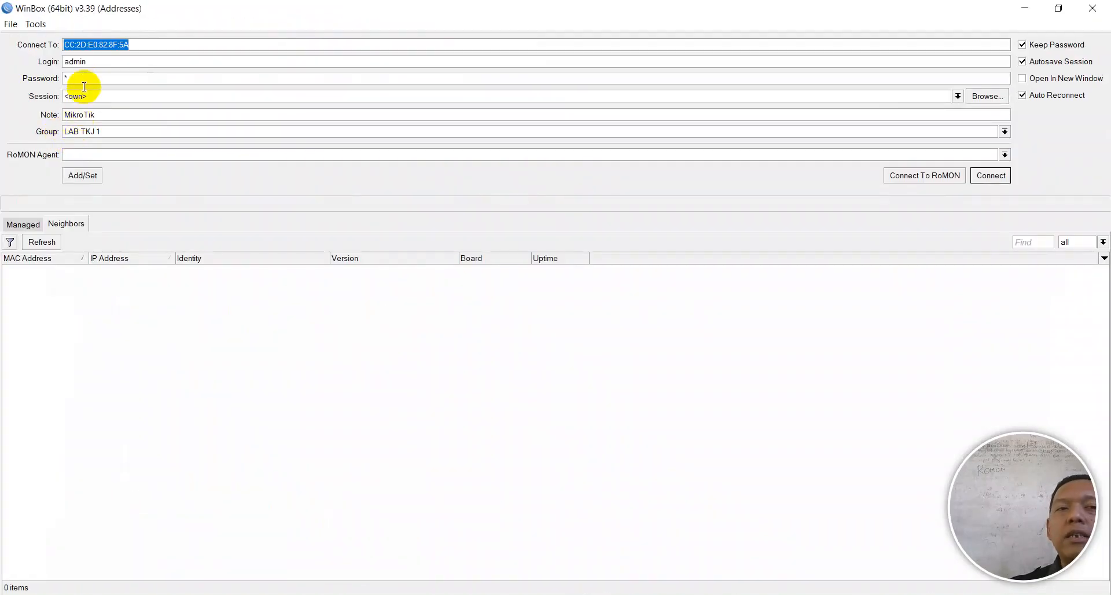
pyautogui.click(75, 76)
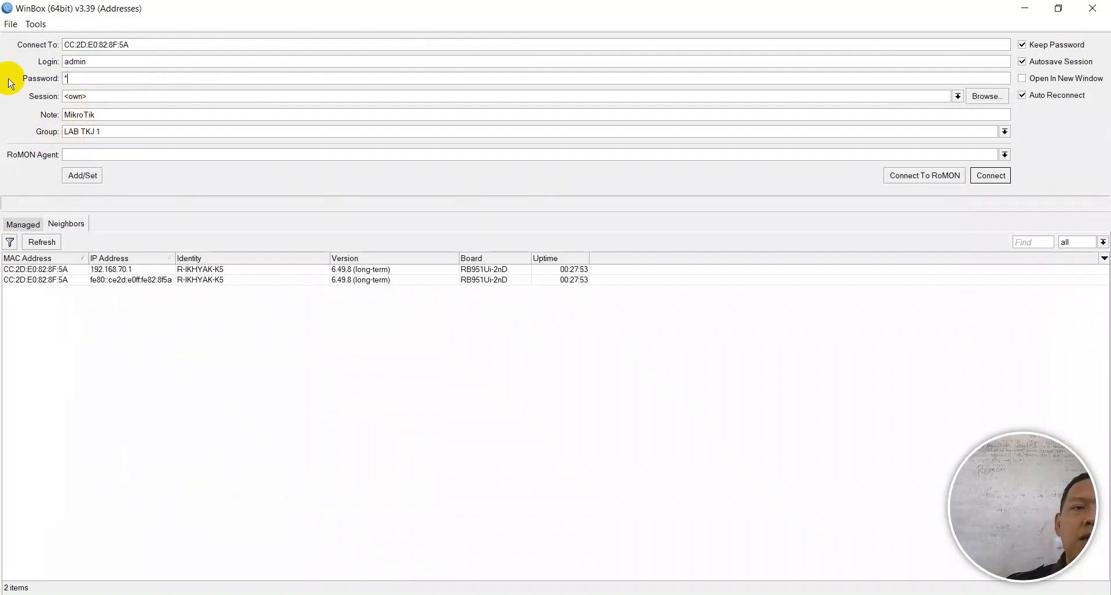
# - Reconnect to the router at 192.168.70.1 from the Neighbors list
pyautogui.click(47, 269)
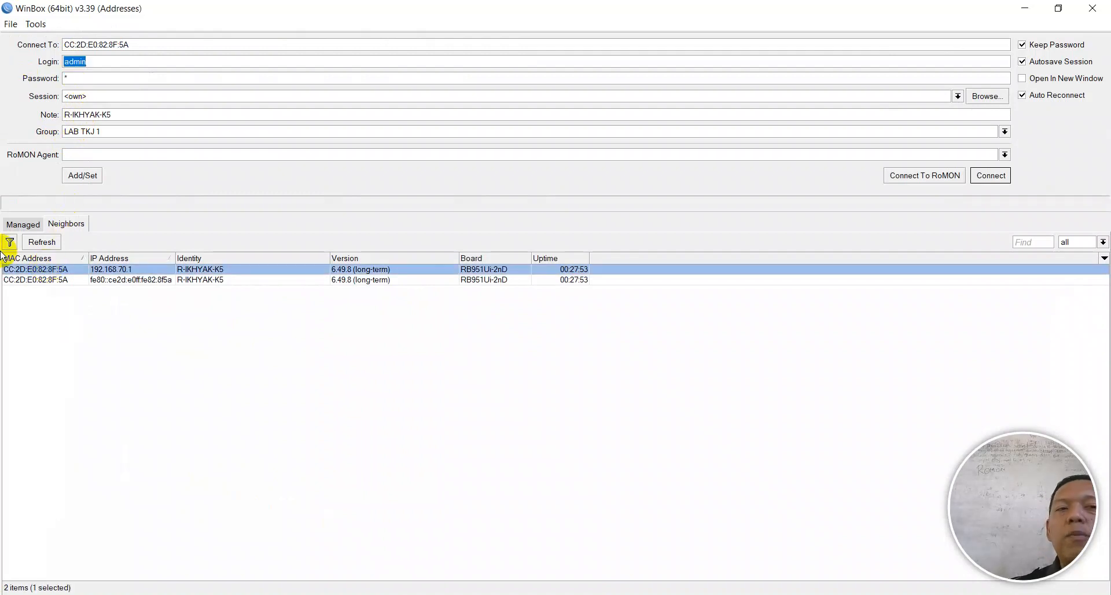
pyautogui.click(991, 176)
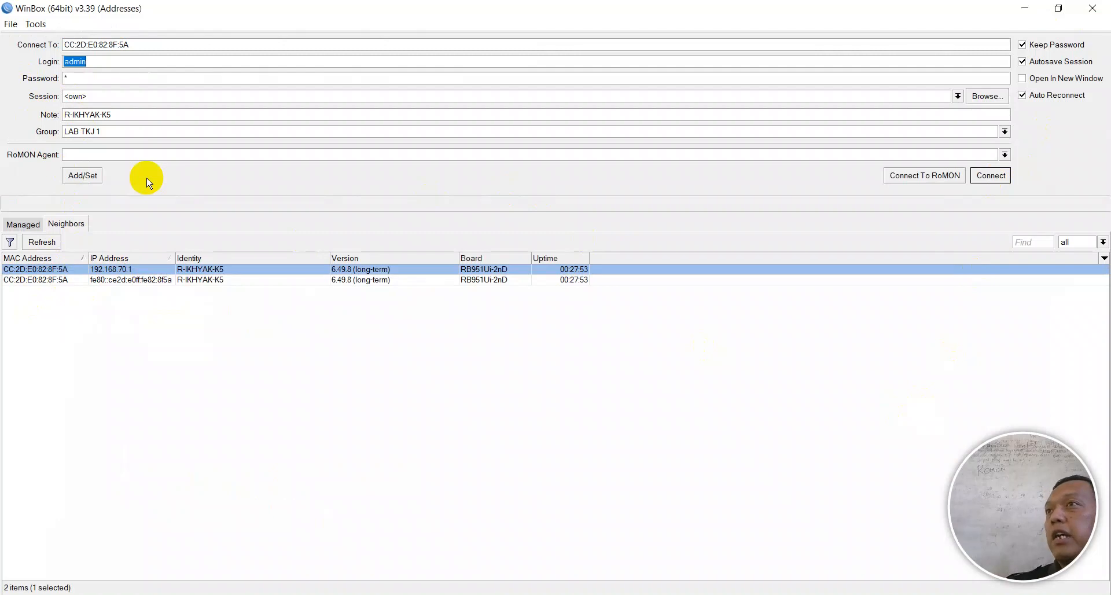
pyautogui.click(132, 280)
pyautogui.click(132, 270)
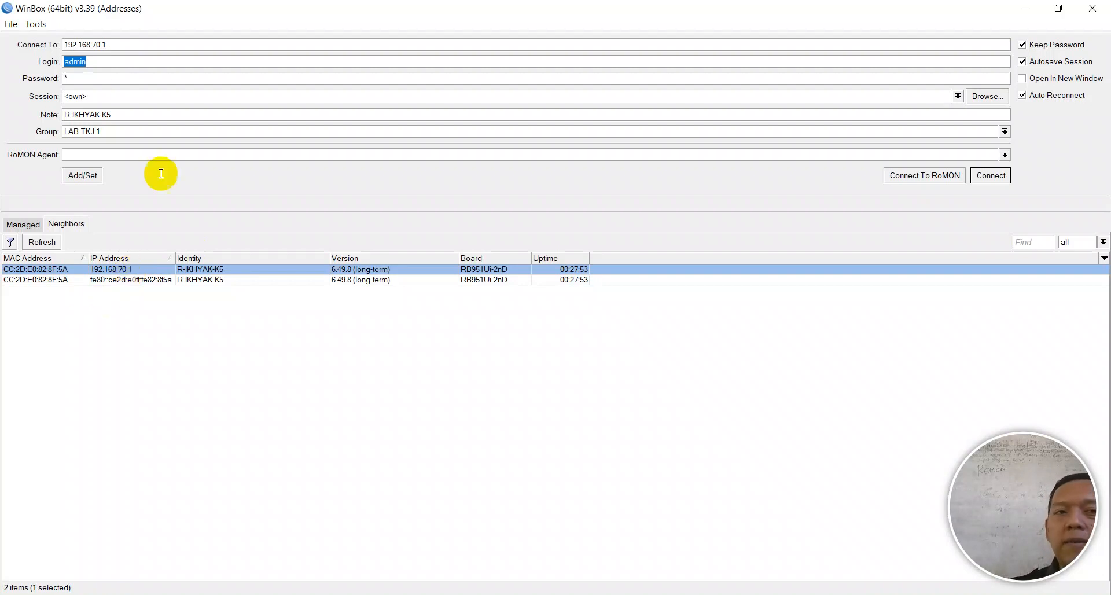
pyautogui.click(93, 79)
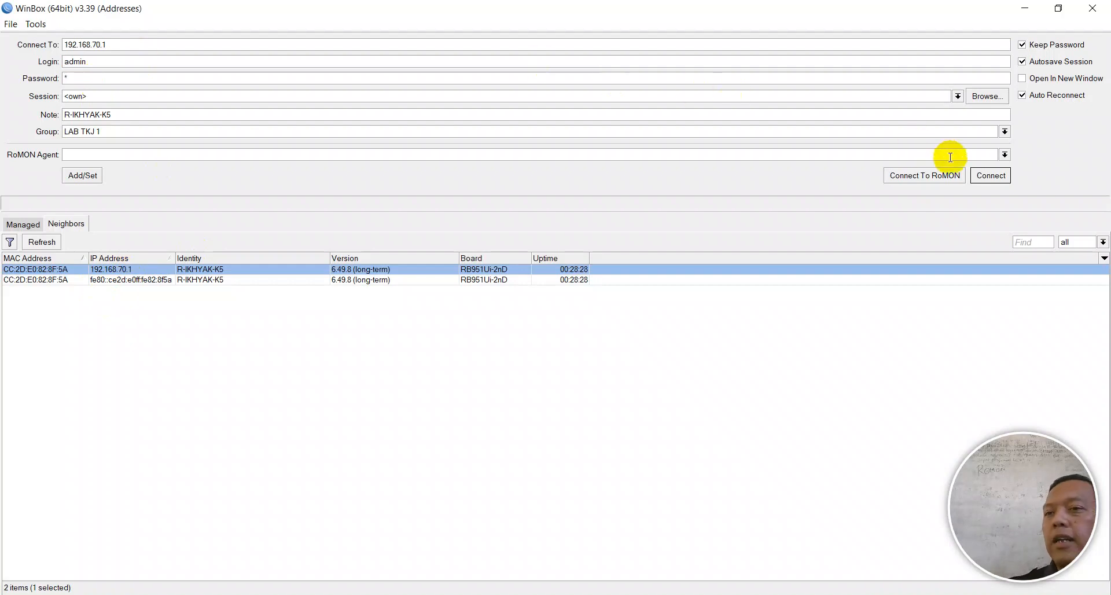
pyautogui.click(988, 177)
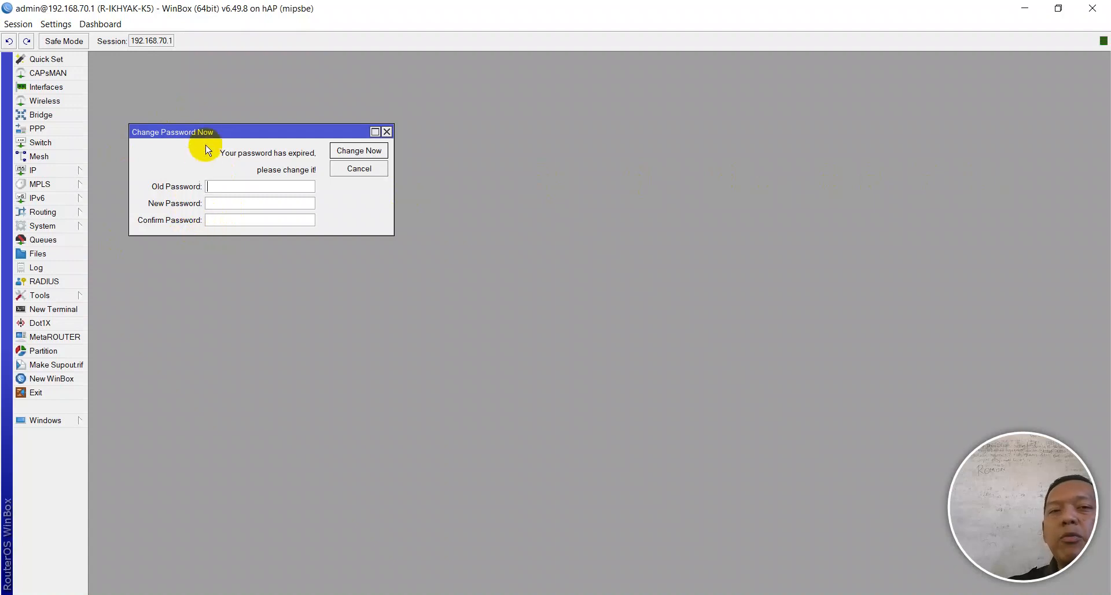
# - Attempt the forced expired-password change, dismiss the bad-old-password error, and cancel it
pyautogui.moveTo(205, 132); pyautogui.dragTo(435, 157)
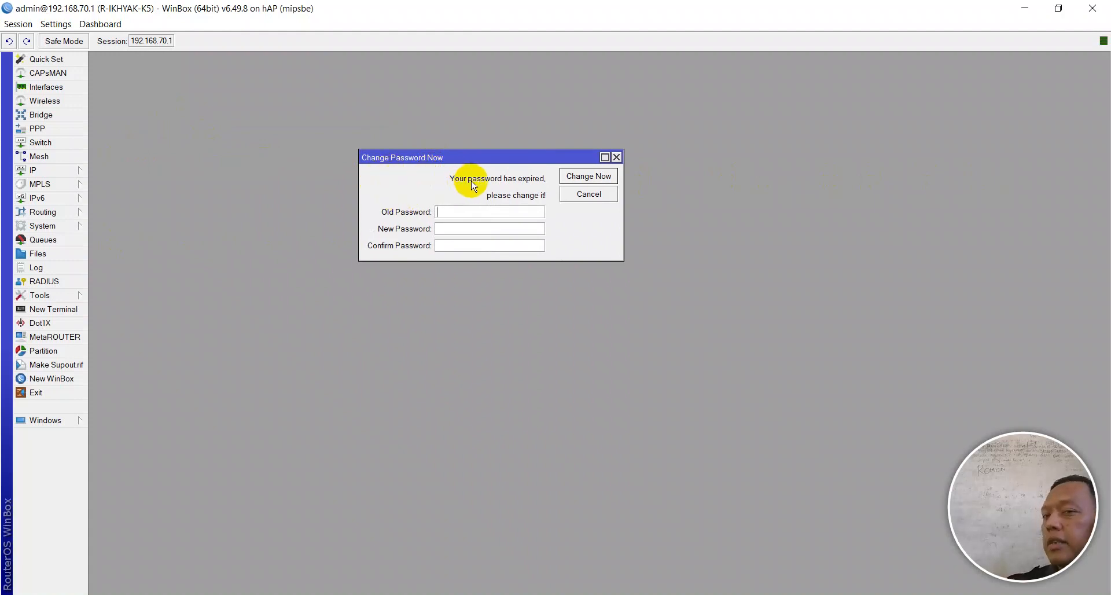
pyautogui.click(577, 183)
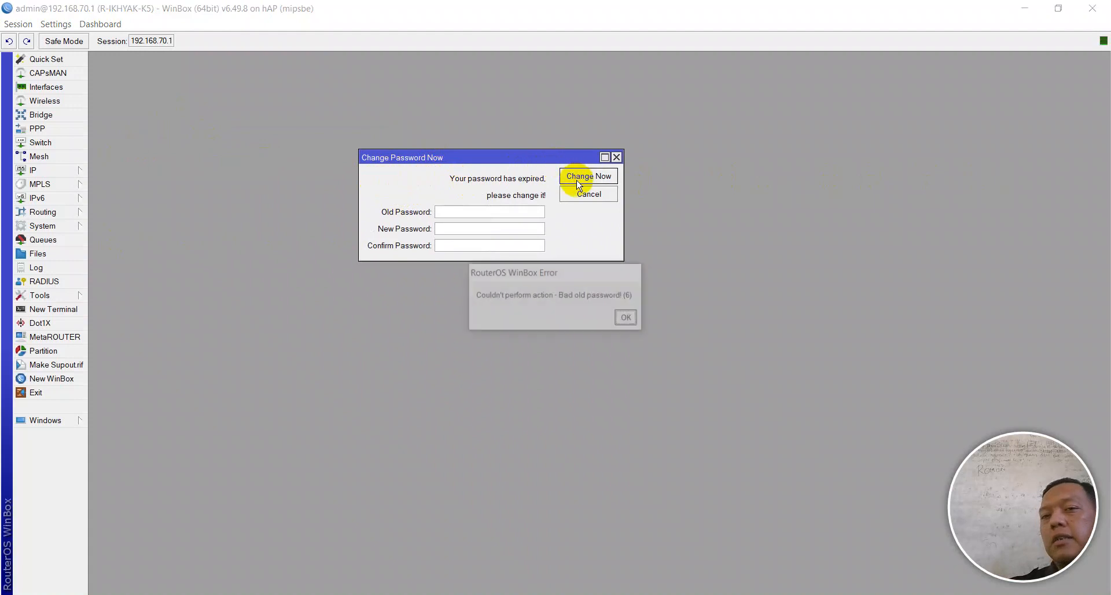
pyautogui.click(627, 318)
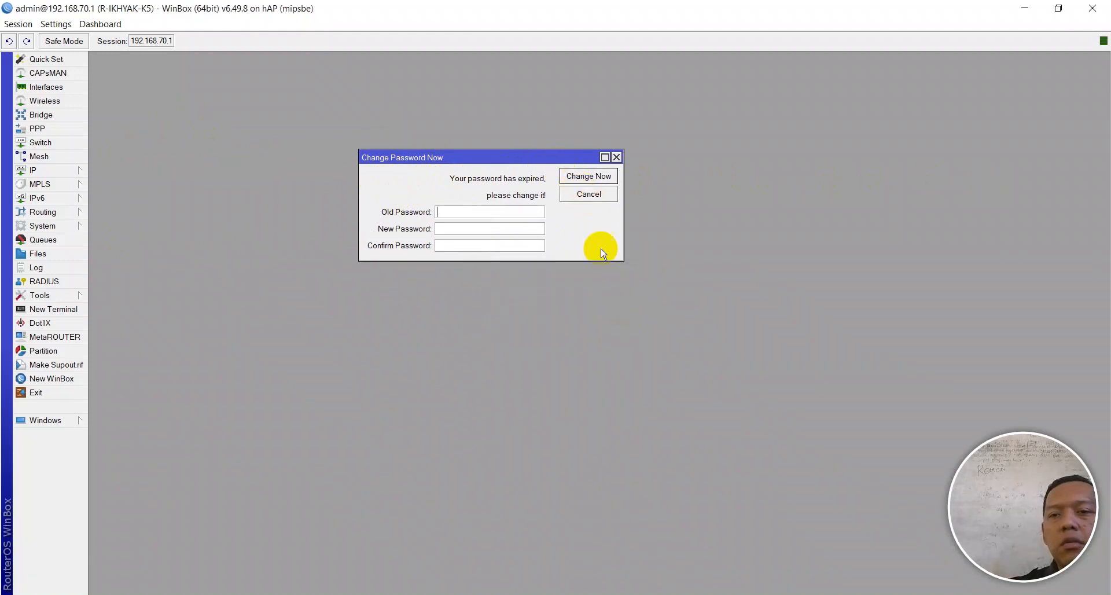
pyautogui.click(599, 195)
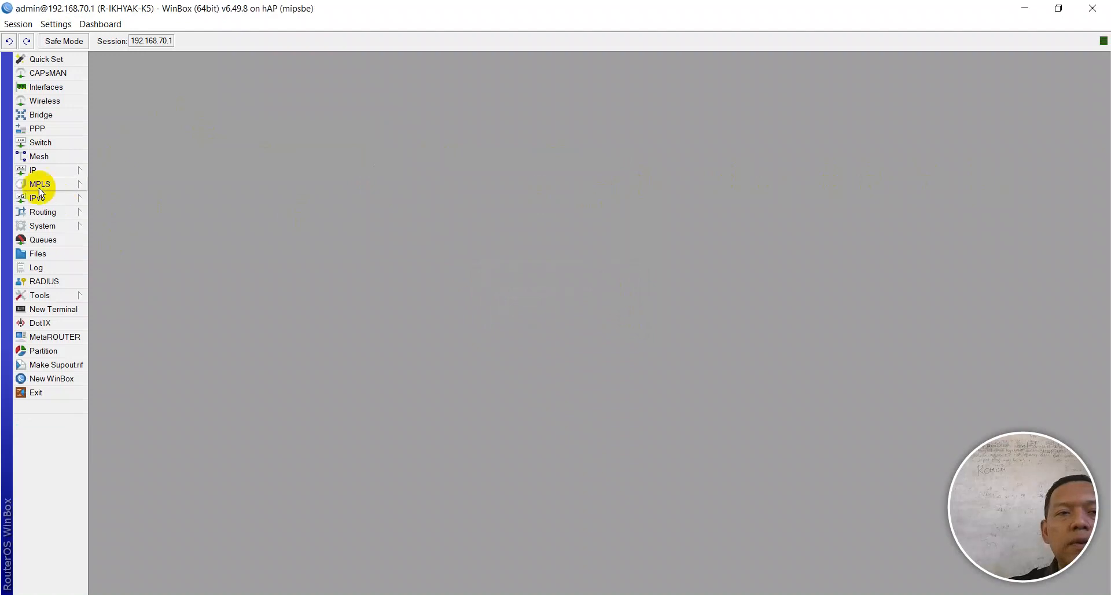
# - Set a new admin password via System > Users and apply it
pyautogui.click(43, 170)
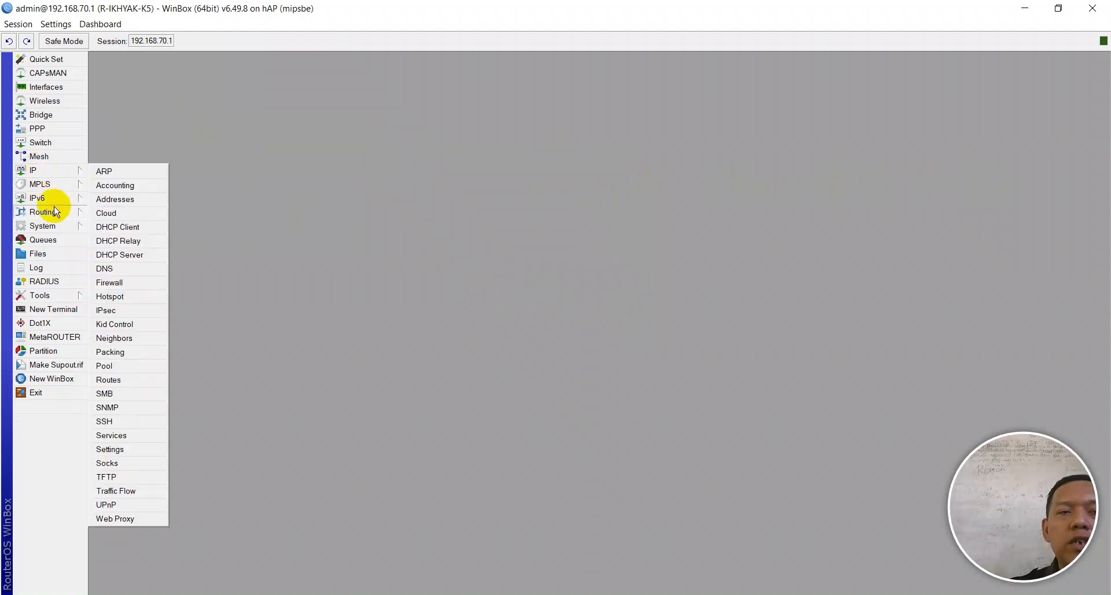
pyautogui.moveTo(64, 227)
pyautogui.click(110, 574)
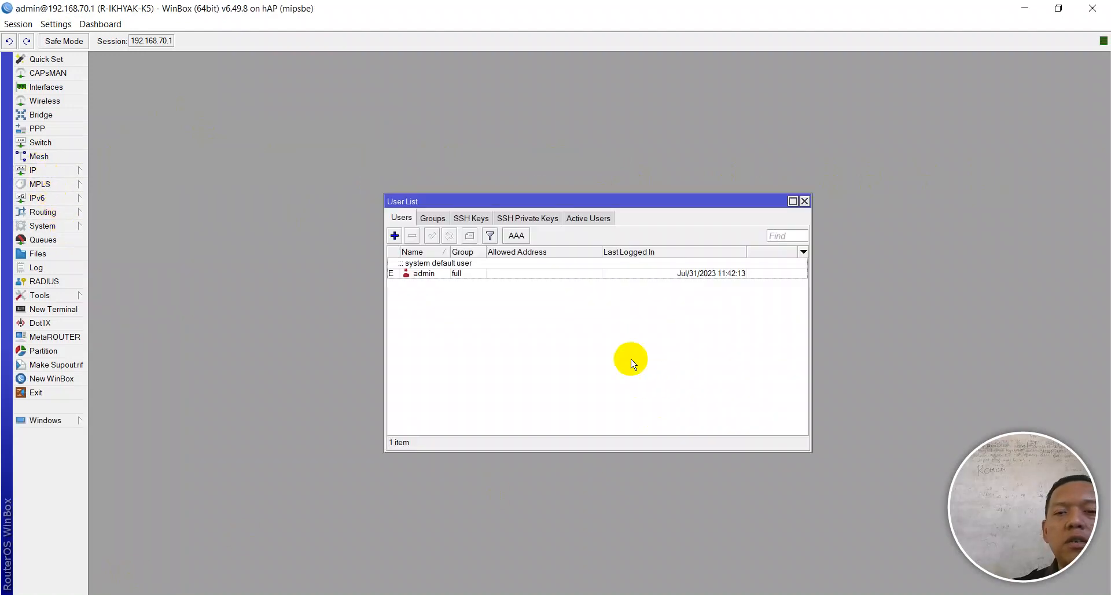
pyautogui.click(463, 273)
pyautogui.doubleClick(462, 274)
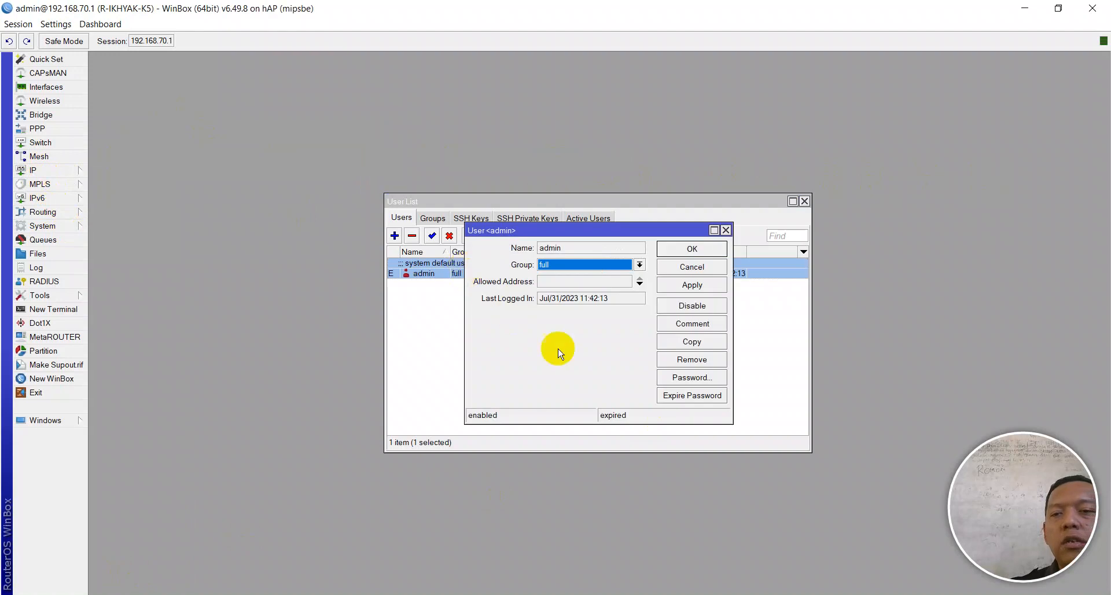
pyautogui.click(676, 379)
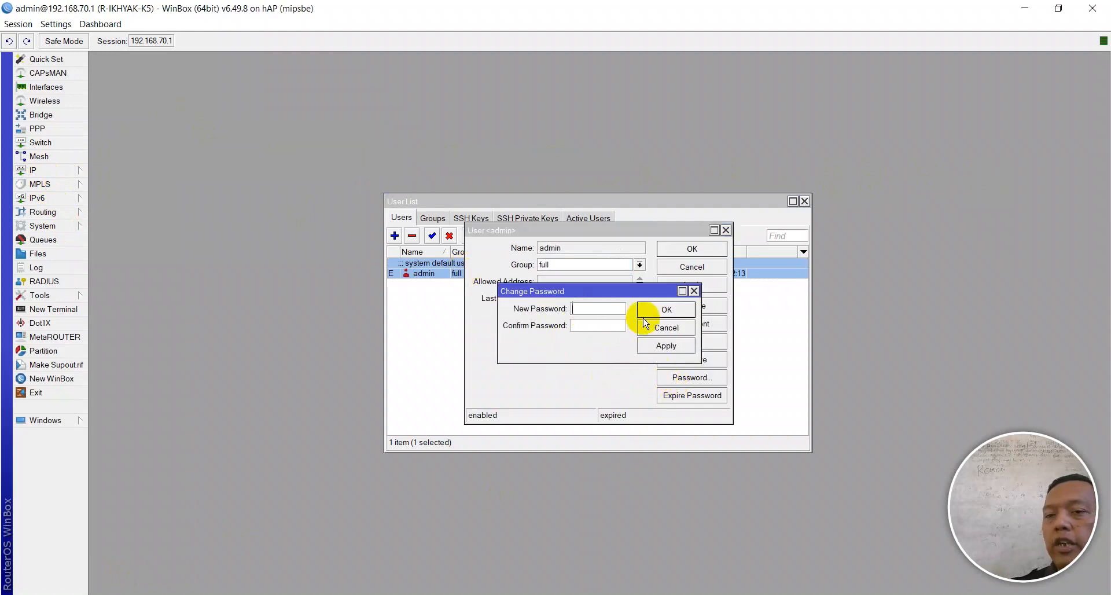
pyautogui.click(662, 316)
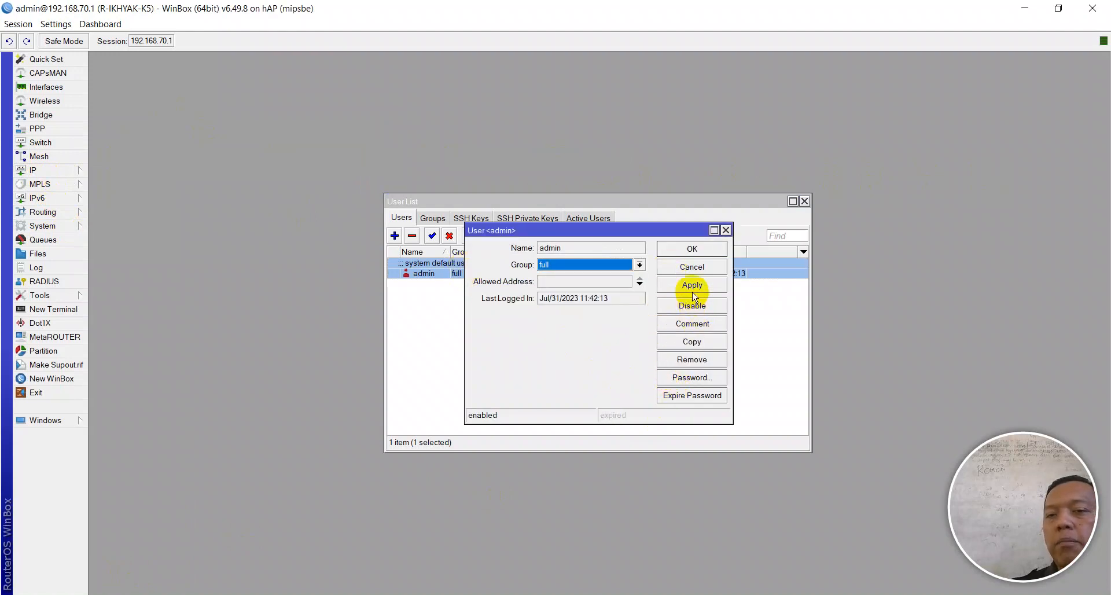
pyautogui.click(692, 284)
pyautogui.click(693, 249)
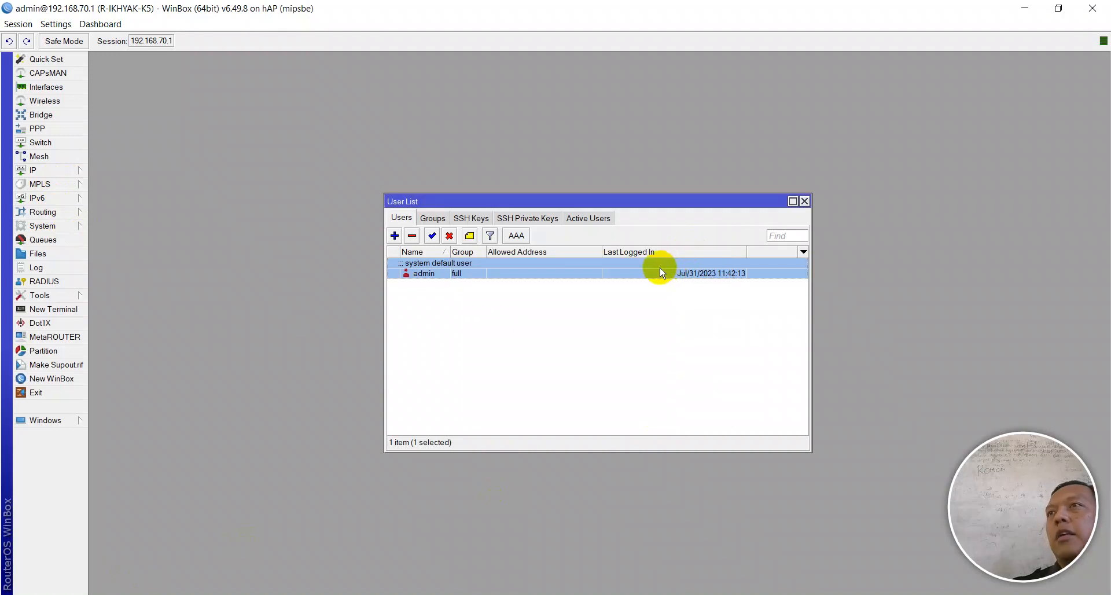
# - Retry the same password, dismiss the same-password errors, cancel, and enlarge the User List
pyautogui.doubleClick(417, 273)
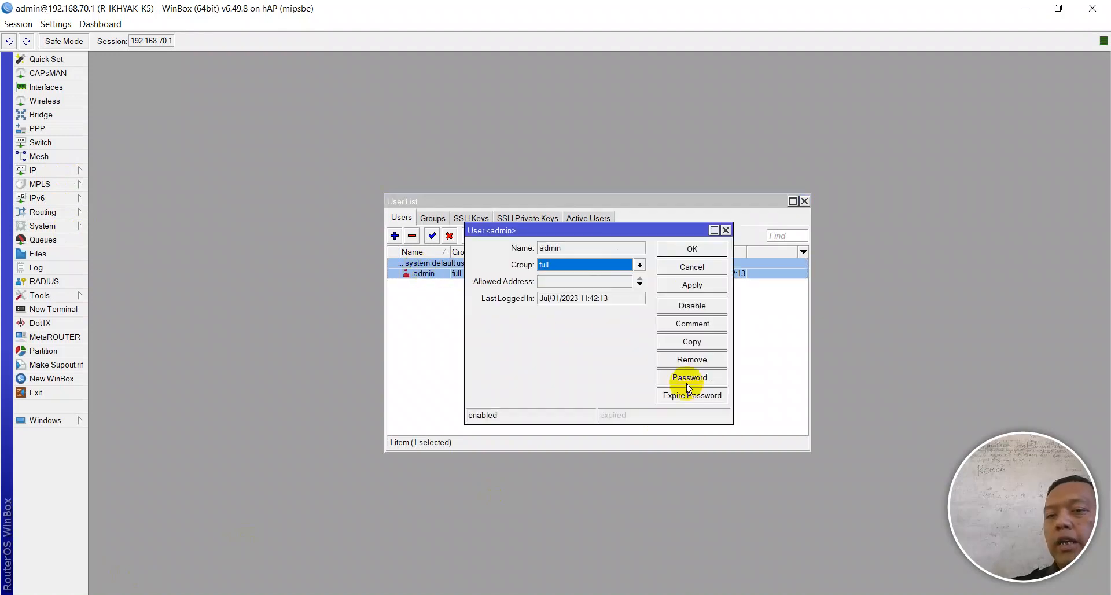
pyautogui.click(723, 382)
pyautogui.click(657, 348)
pyautogui.click(681, 318)
pyautogui.click(666, 309)
pyautogui.click(681, 317)
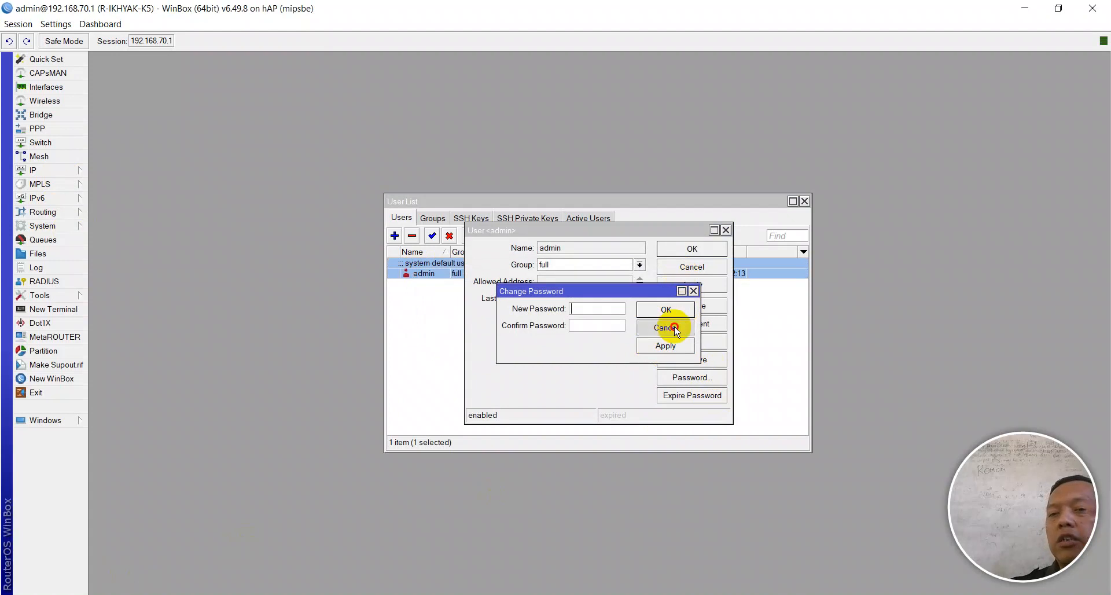
pyautogui.click(675, 328)
pyautogui.click(691, 249)
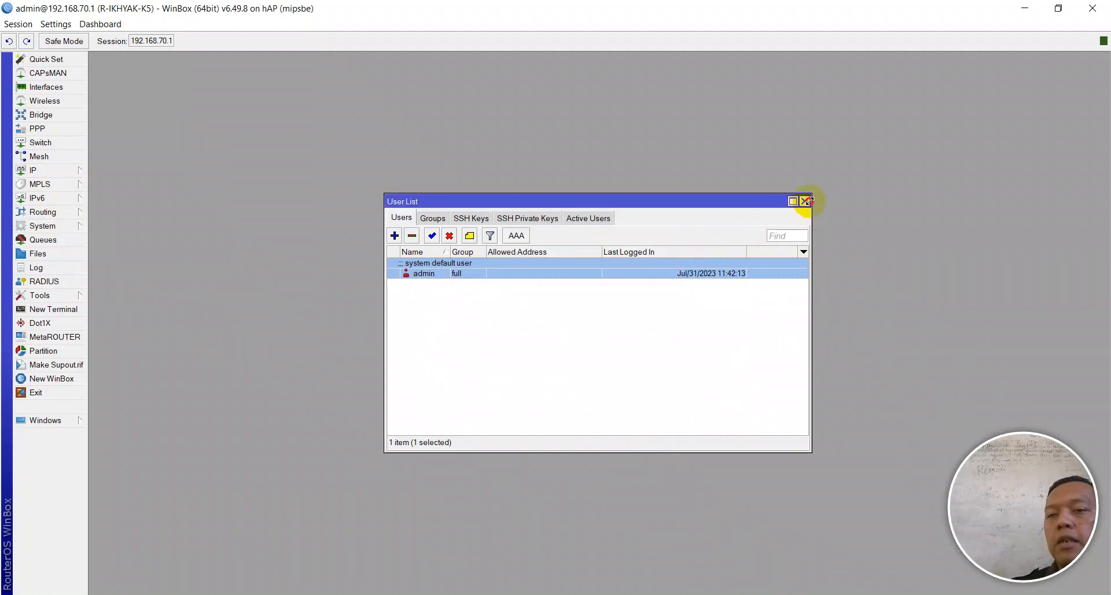
pyautogui.click(794, 201)
pyautogui.click(8, 25)
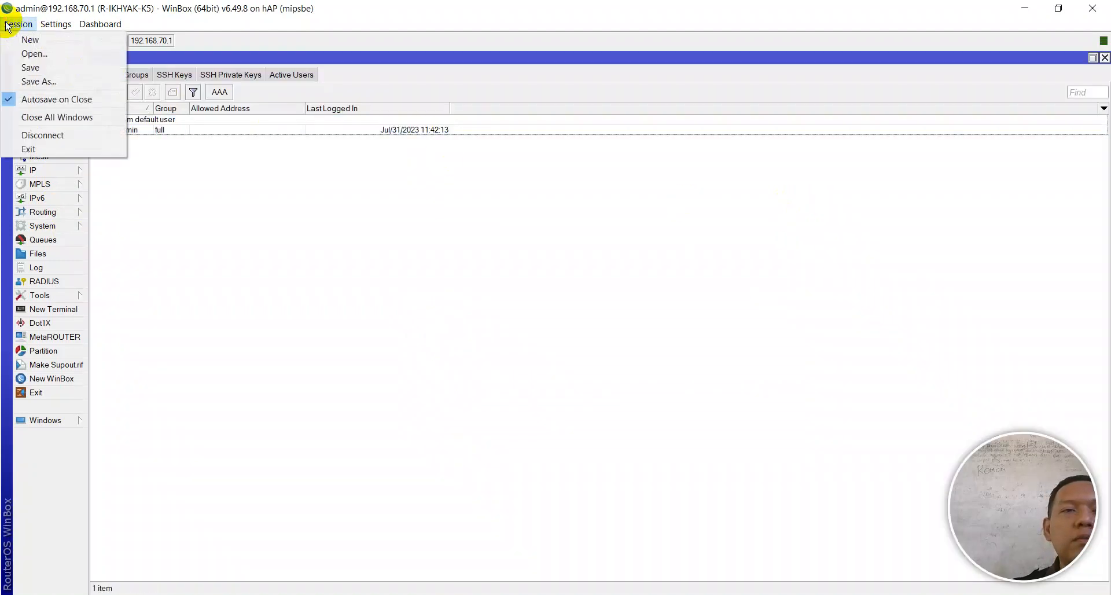
# - Close all windows, disconnect, and reconnect as admin to 192.168.70.1
pyautogui.click(23, 117)
pyautogui.click(16, 23)
pyautogui.click(31, 136)
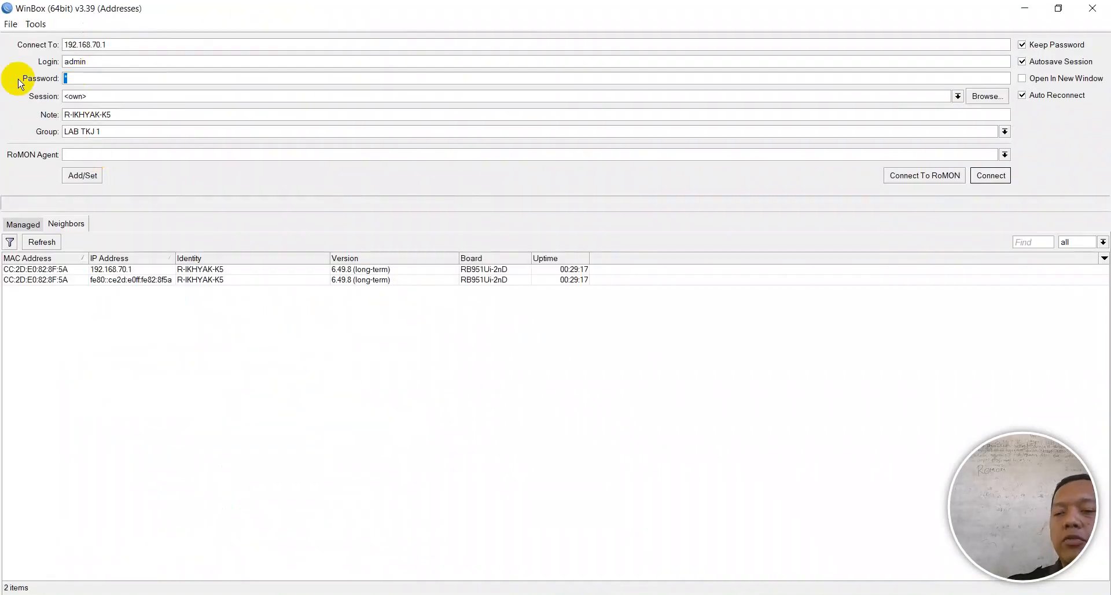
pyautogui.click(139, 270)
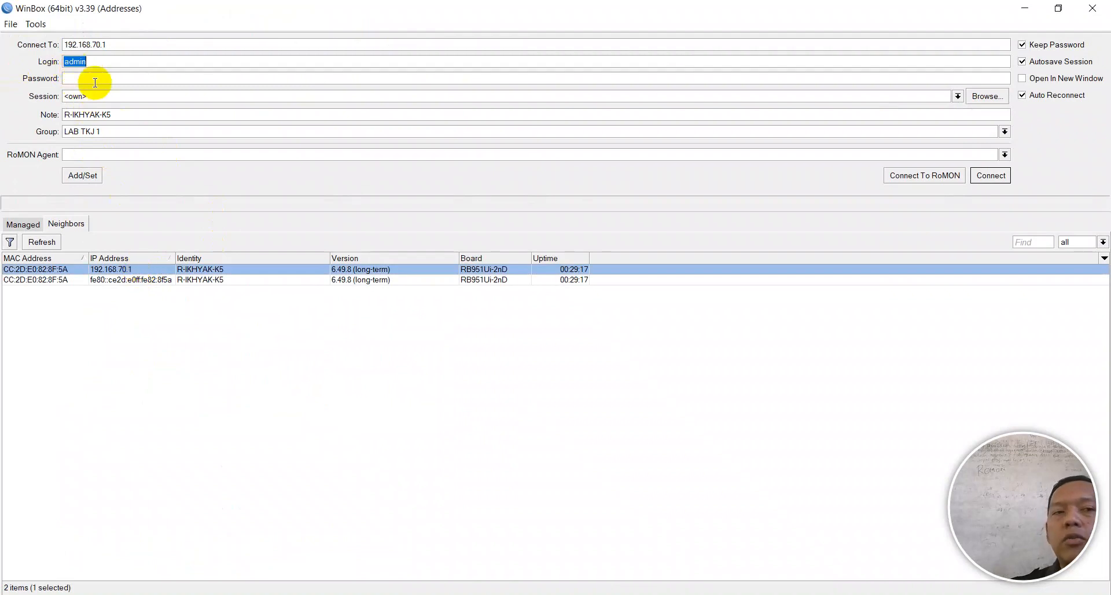
pyautogui.click(990, 175)
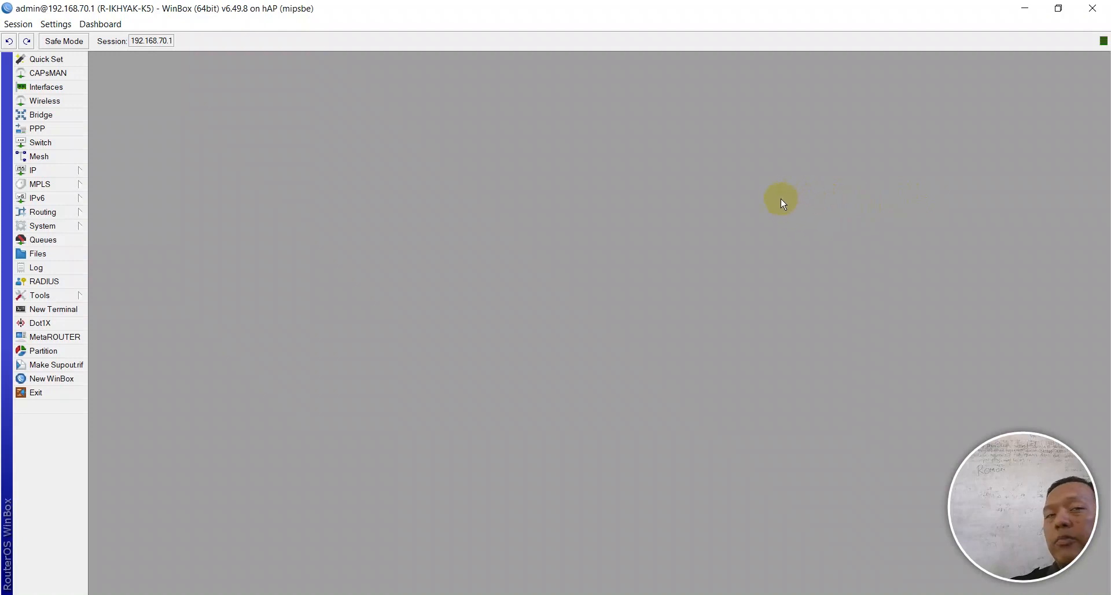
# - Check the System > Users list, then close it
pyautogui.click(53, 226)
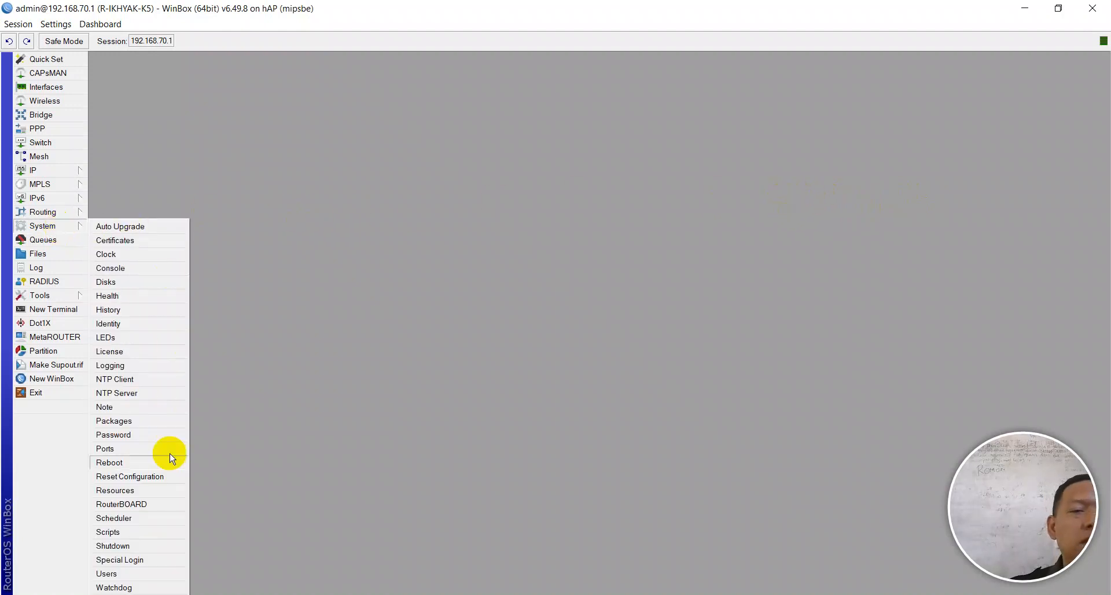
pyautogui.click(110, 573)
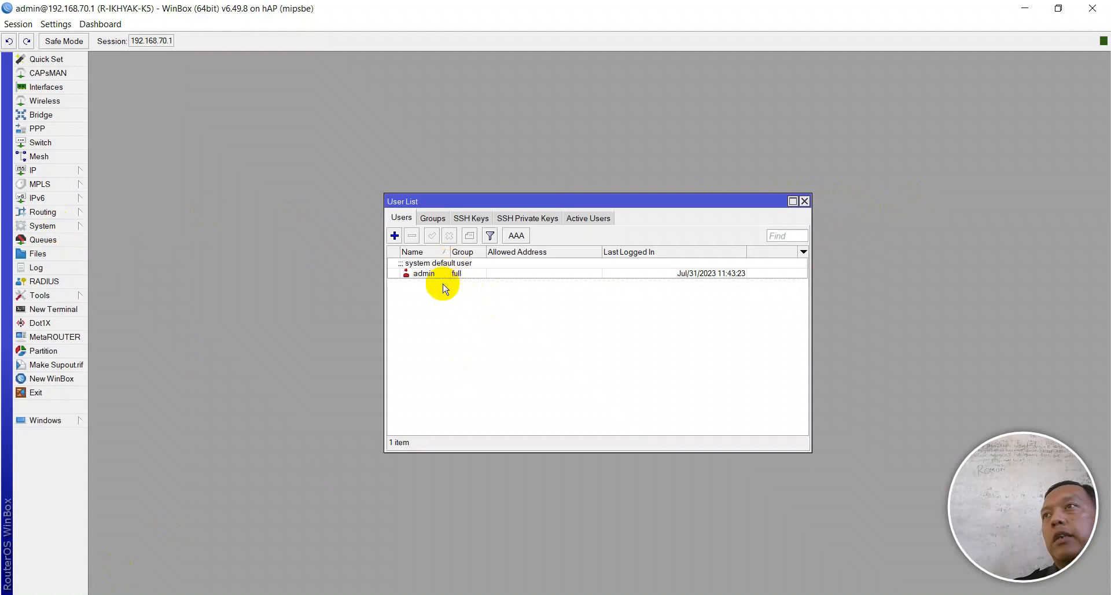
pyautogui.click(805, 202)
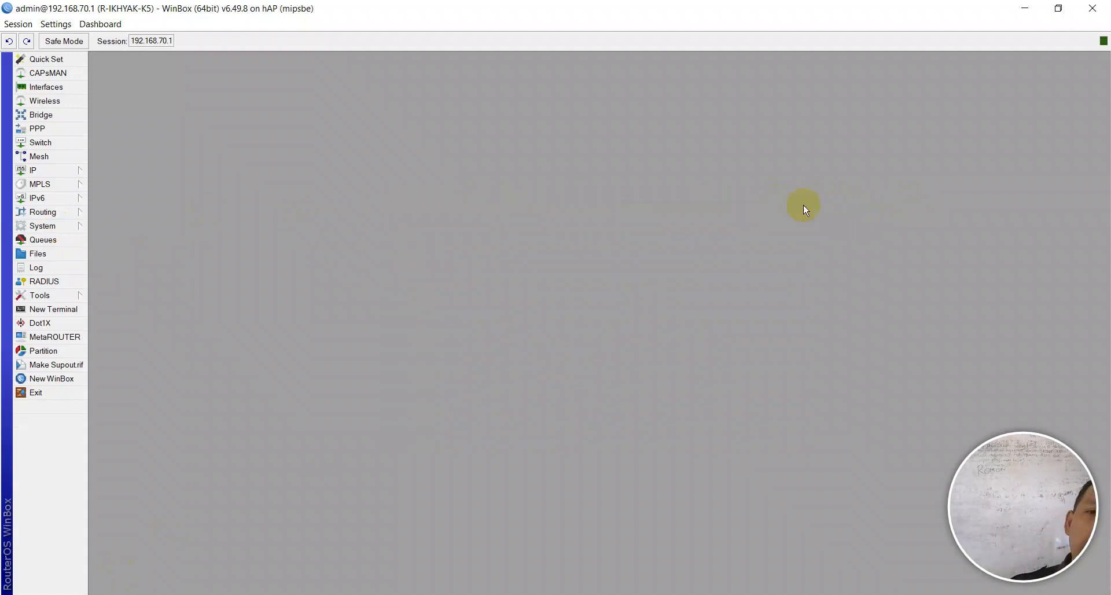
# - Bookmark checklist item '7. RoMon' in Notepad++ and return to WinBox
pyautogui.hotkey('alt', 'Tab')
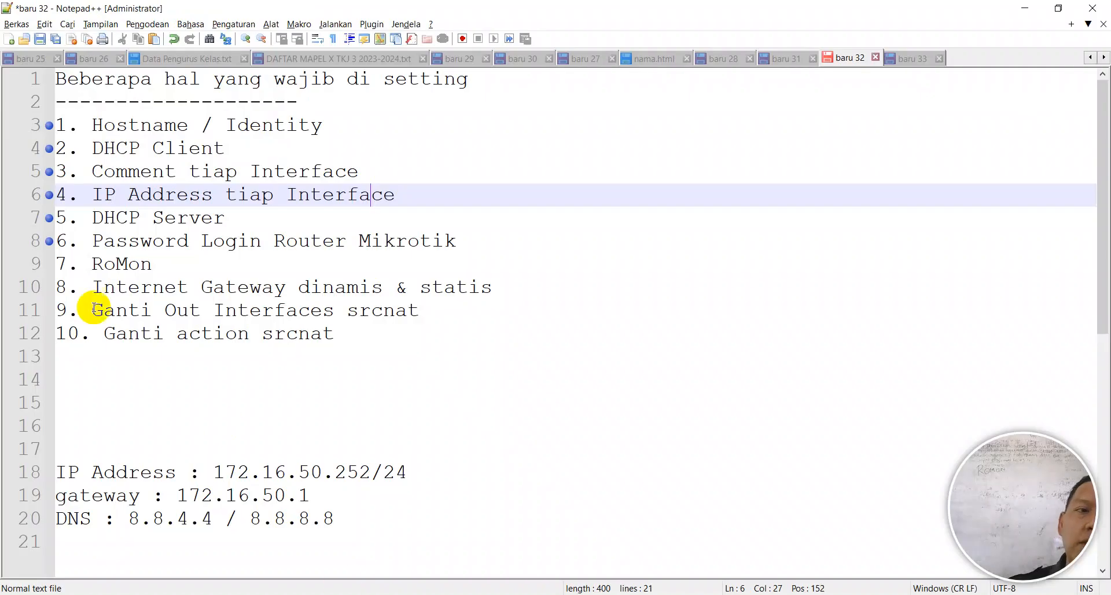
pyautogui.click(42, 265)
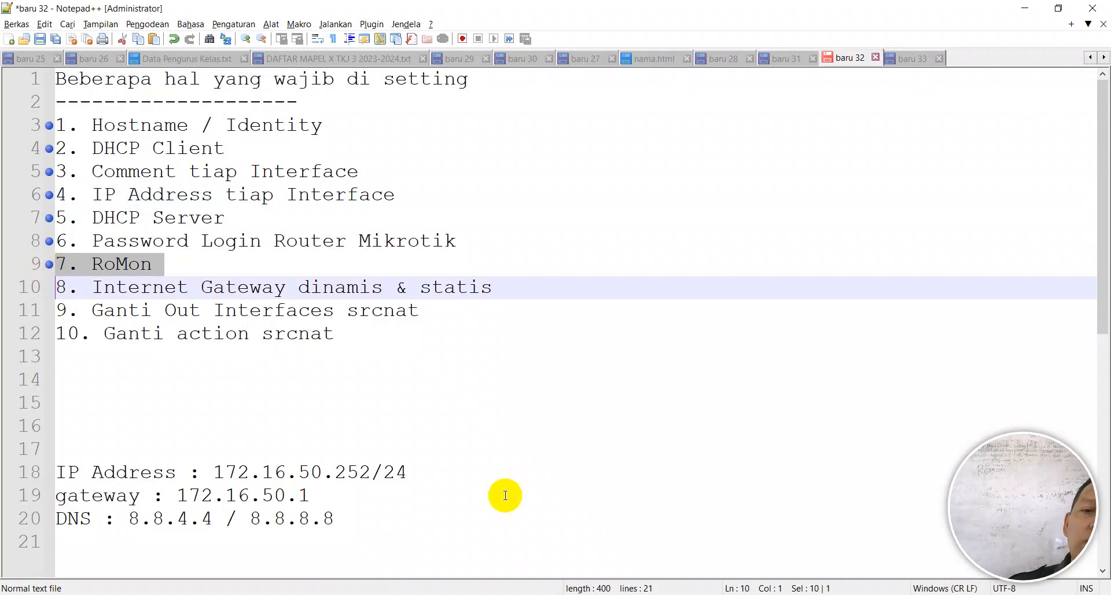
pyautogui.hotkey('alt', 'Tab')
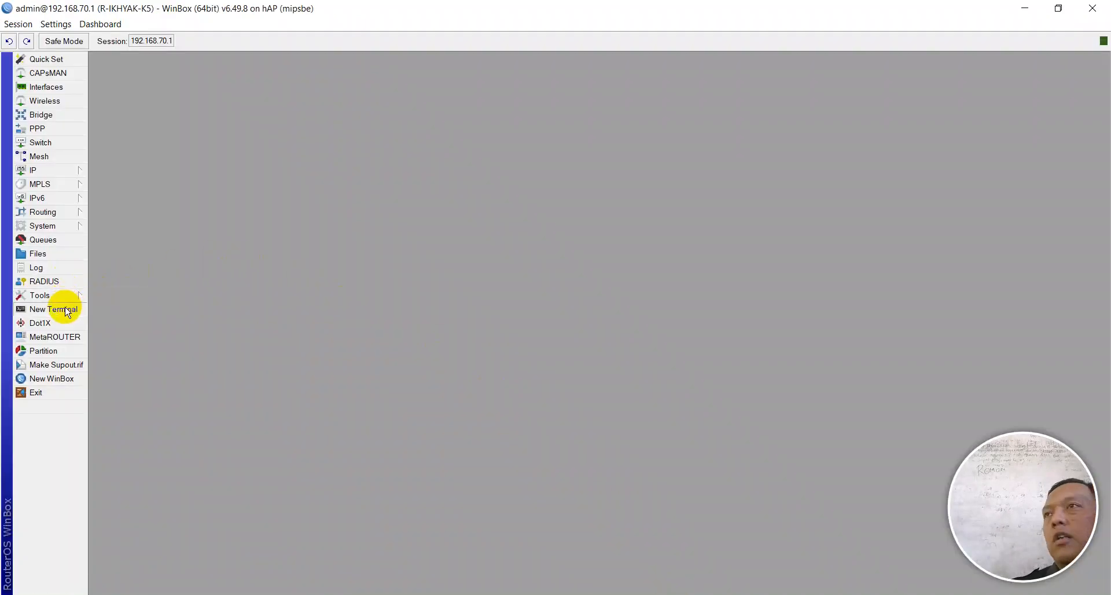
# - Enable RoMON with ID 00:00:00:00:00:70 and a secret, then apply and save
pyautogui.moveTo(67, 294)
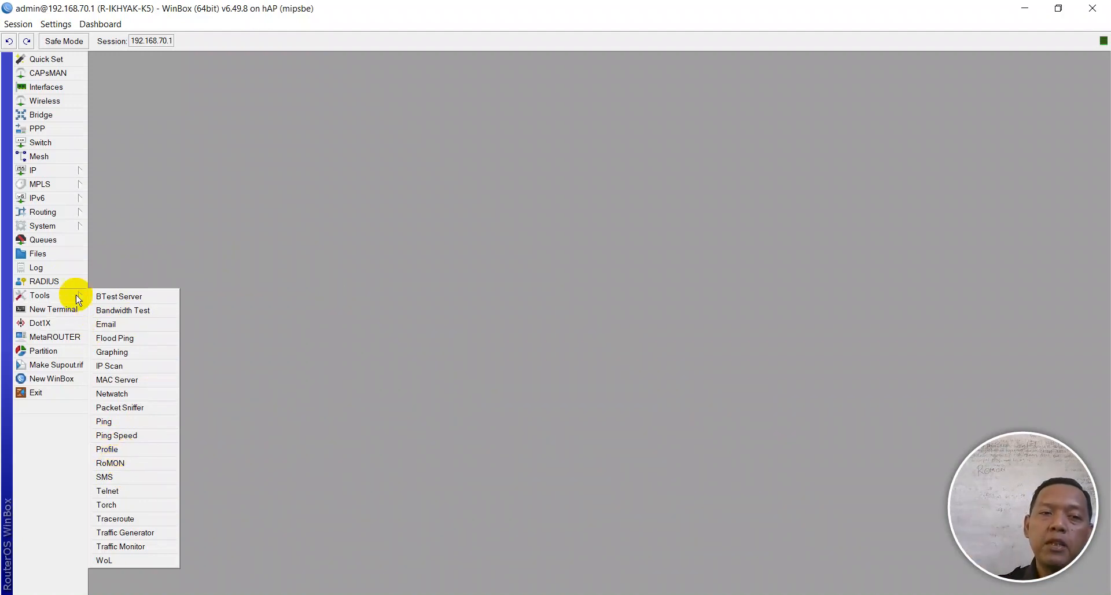
pyautogui.click(123, 464)
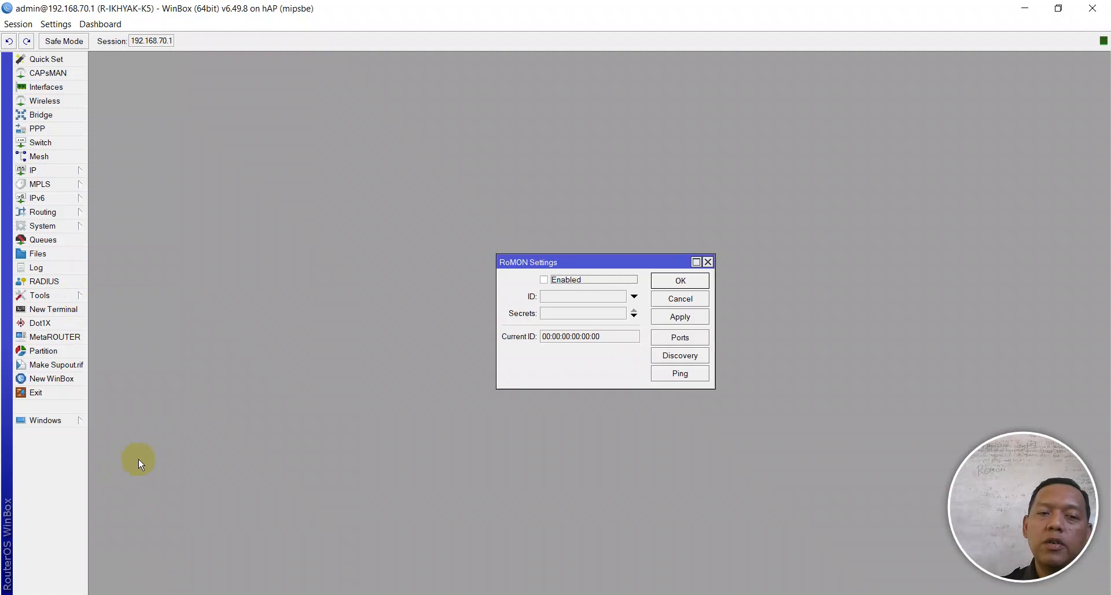
pyautogui.click(544, 279)
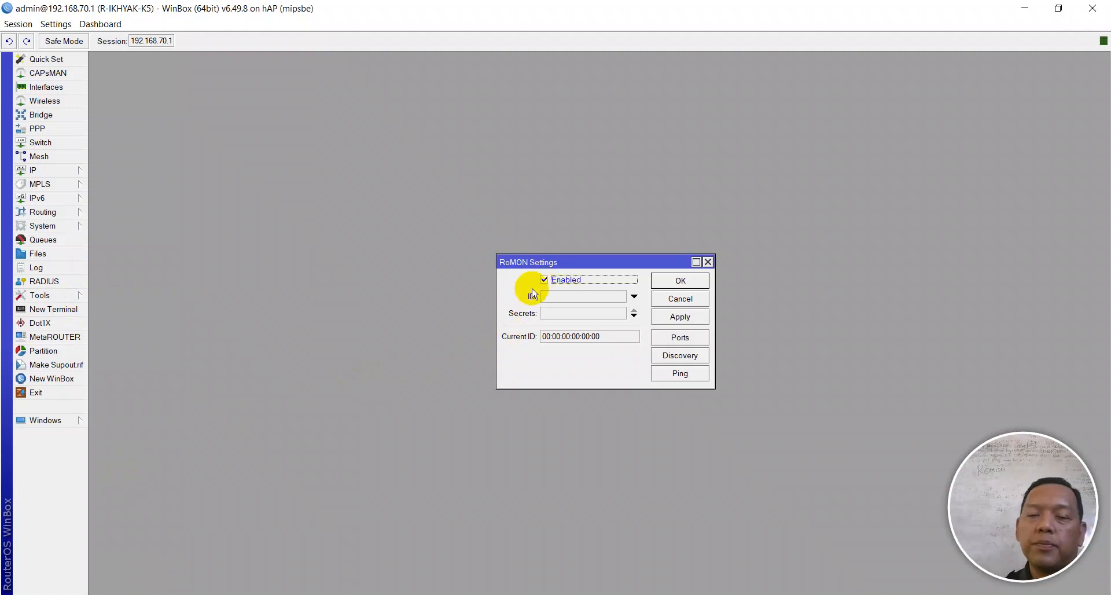
pyautogui.click(634, 297)
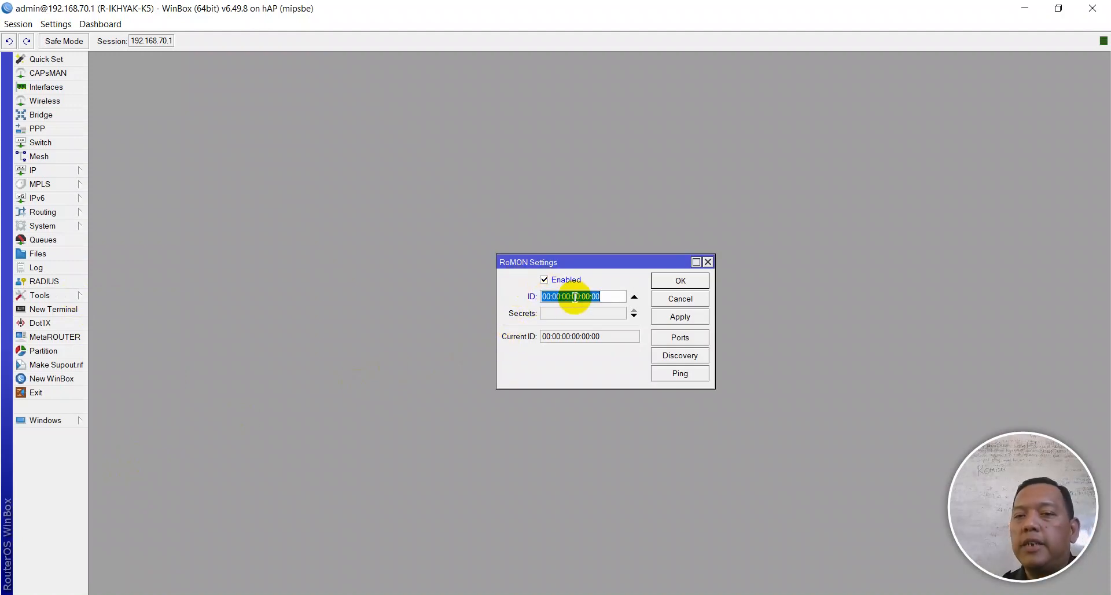
pyautogui.click(608, 297)
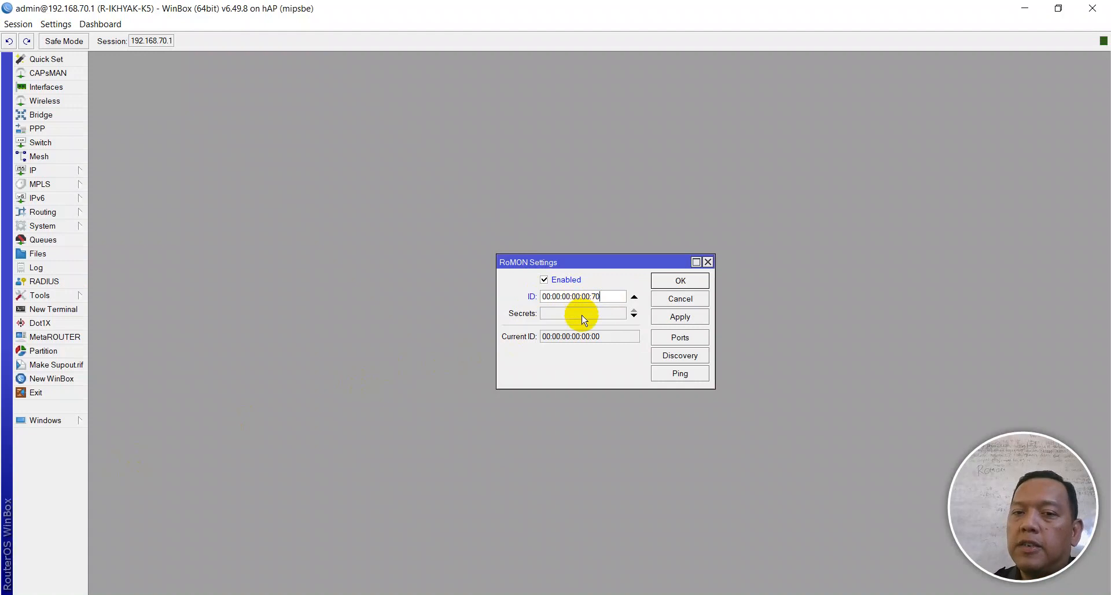
pyautogui.click(583, 319)
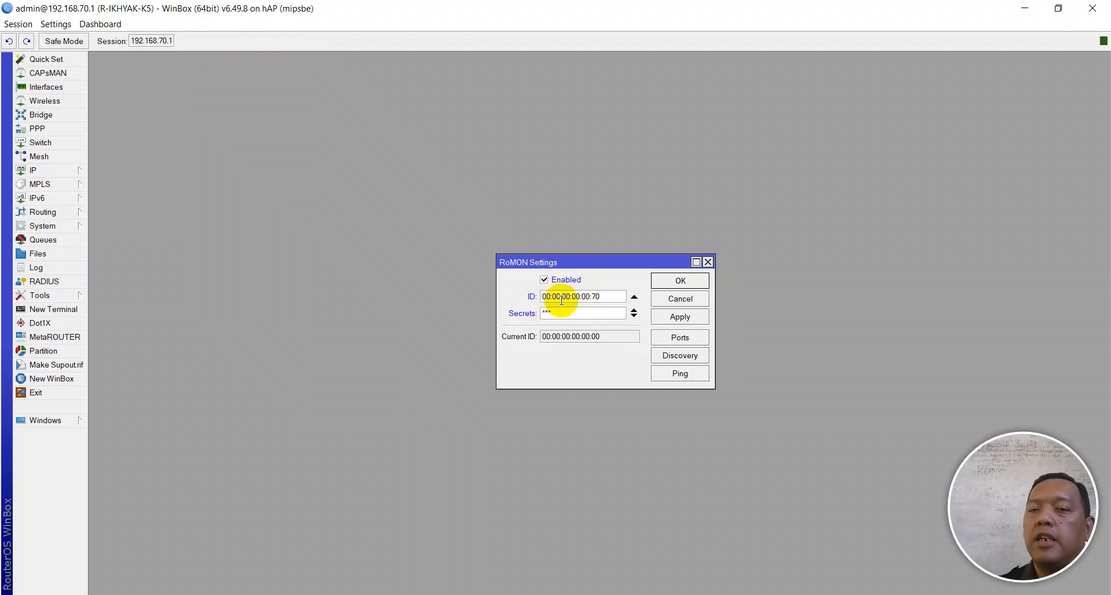
pyautogui.click(615, 298)
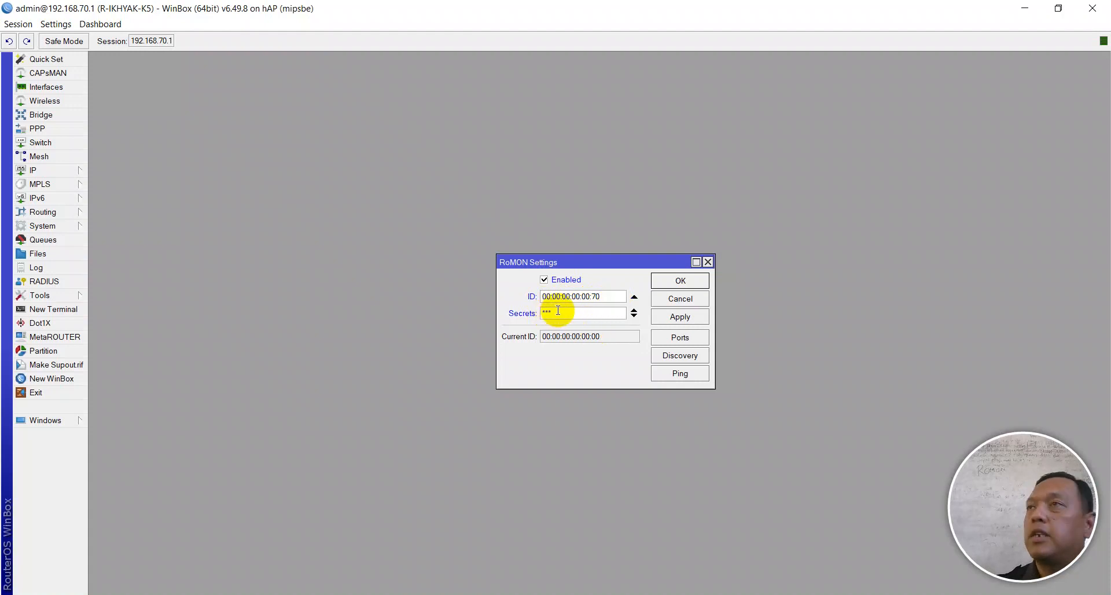
pyautogui.click(680, 316)
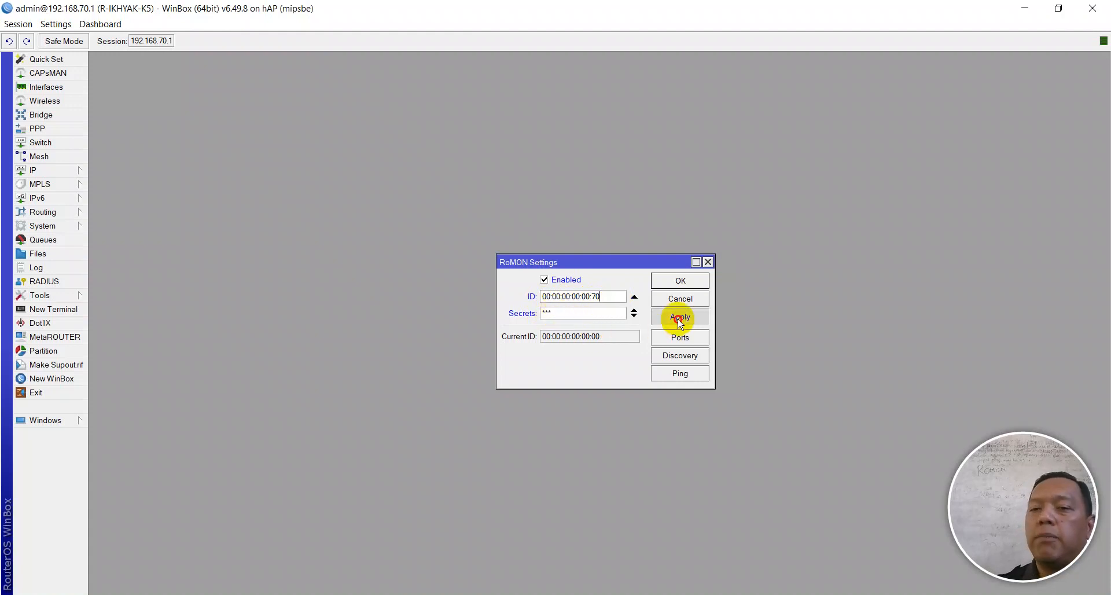
pyautogui.click(680, 281)
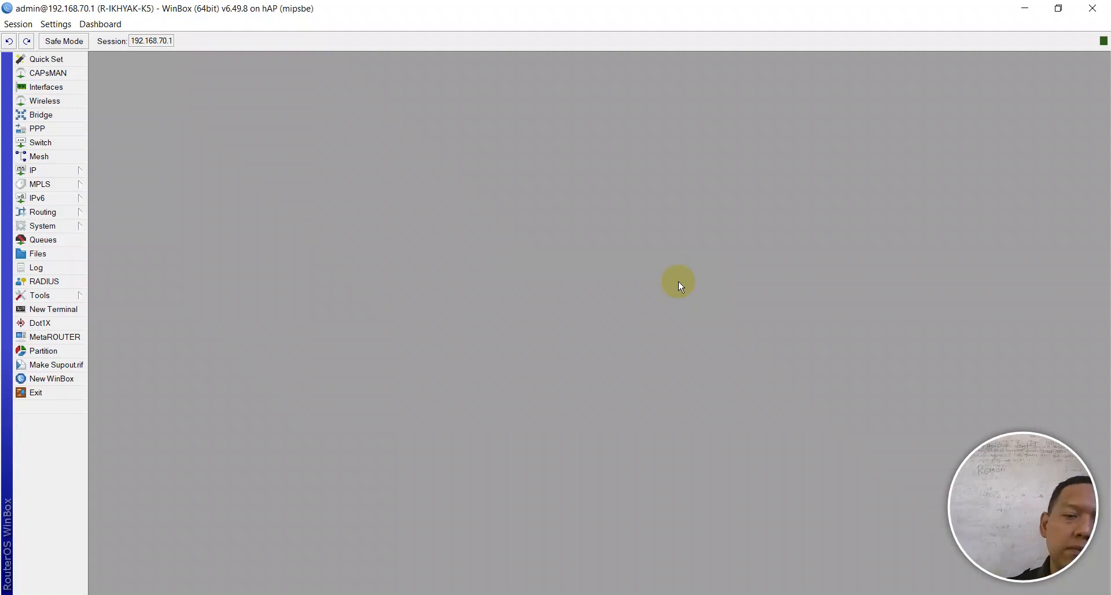
pyautogui.click(347, 594)
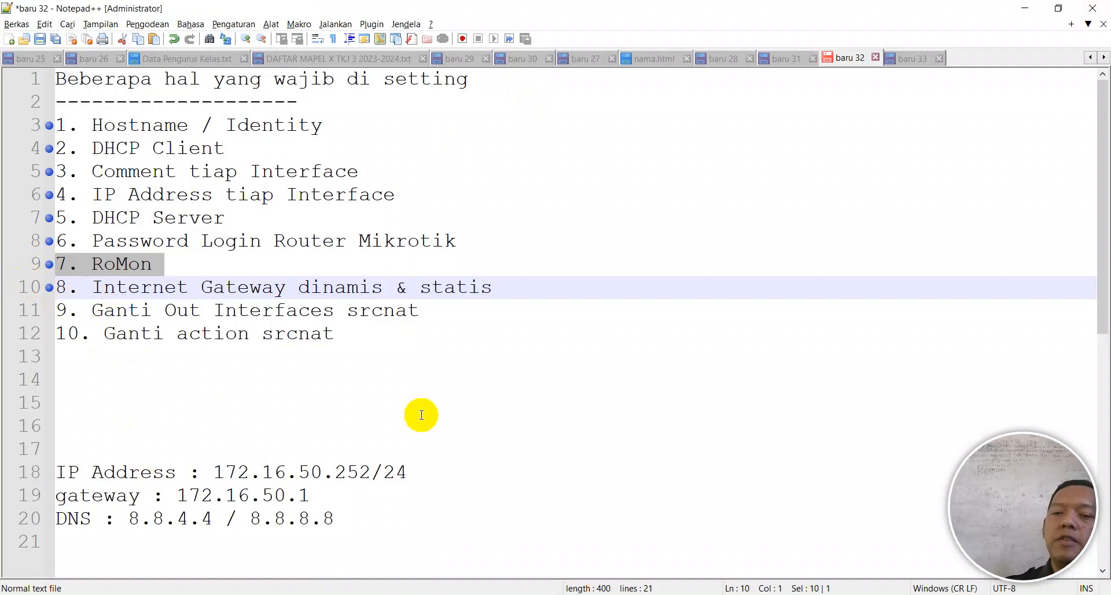
pyautogui.click(707, 594)
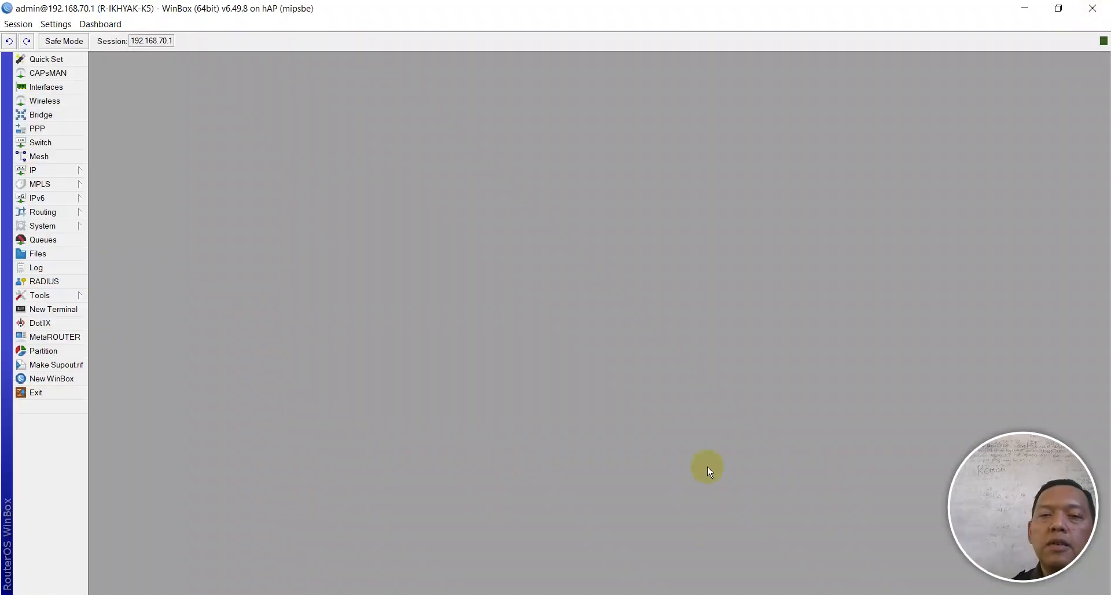
# - Open IP > Firewall to view the empty NAT rules list
pyautogui.click(44, 172)
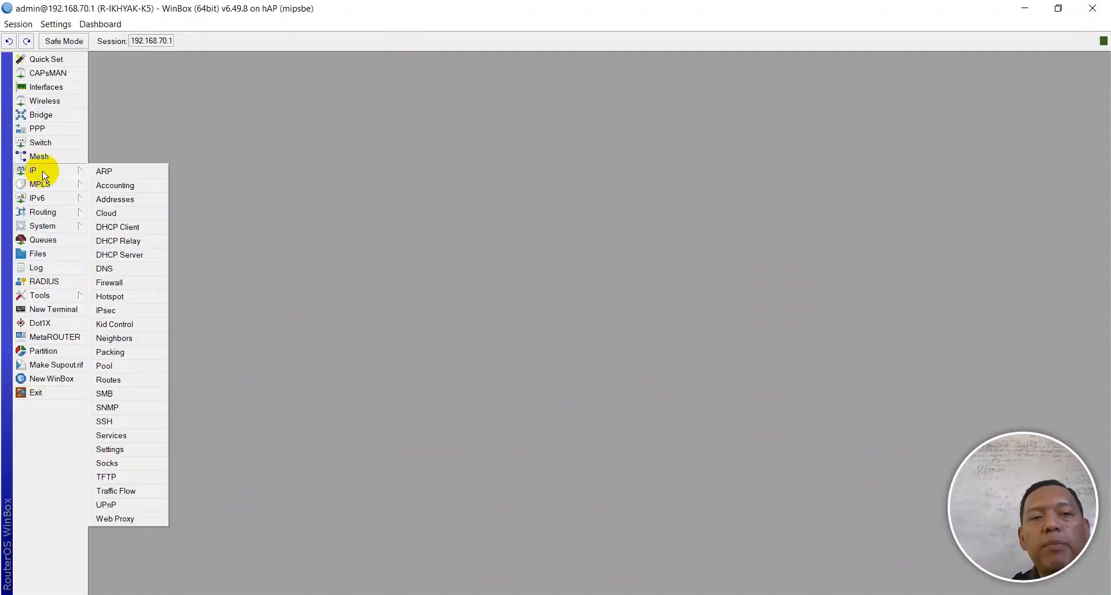
pyautogui.click(128, 285)
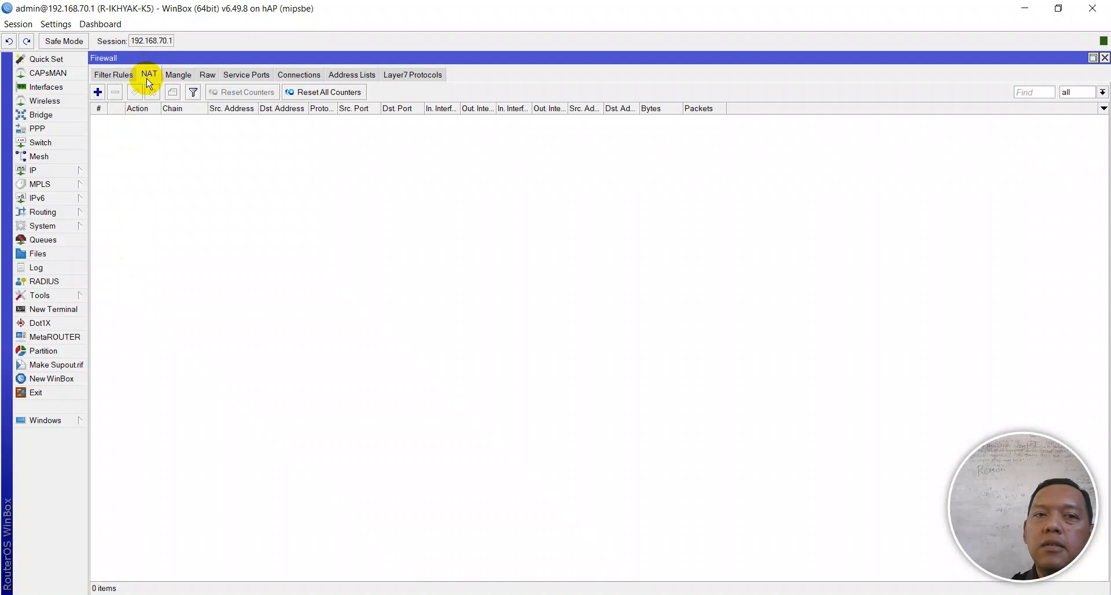
# - Add a new srcnat NAT rule with Out. Interface ether1
pyautogui.click(99, 92)
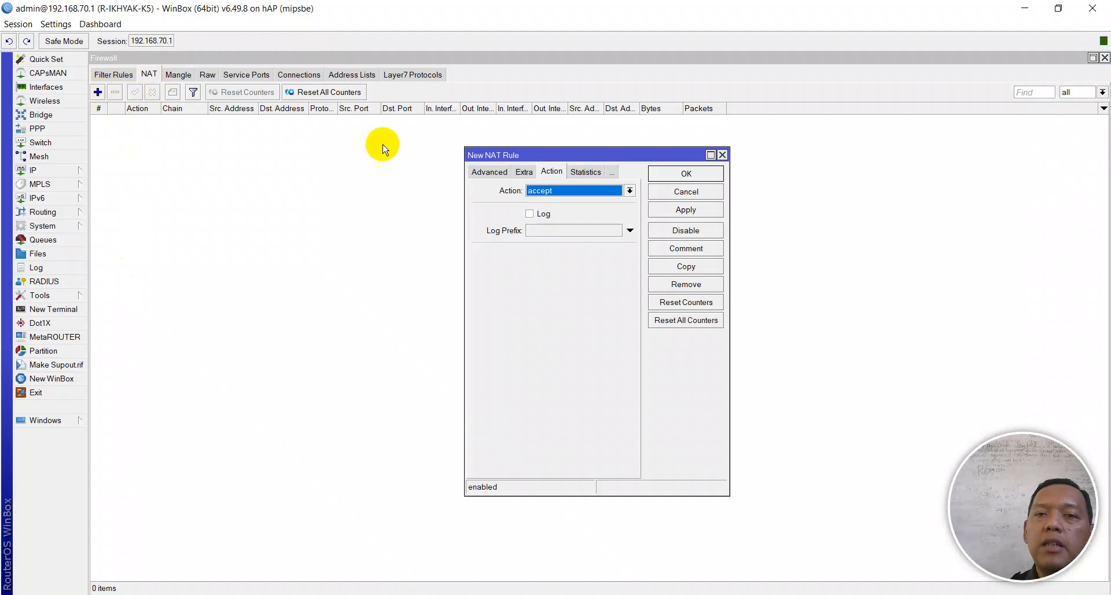
pyautogui.click(473, 176)
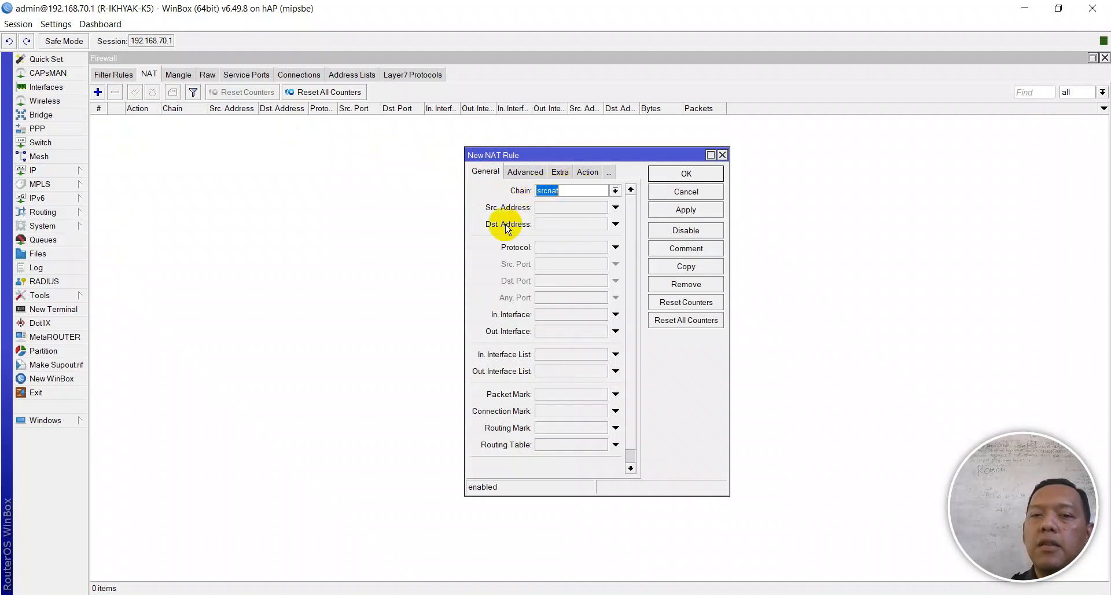
pyautogui.moveTo(465, 240); pyautogui.dragTo(320, 247)
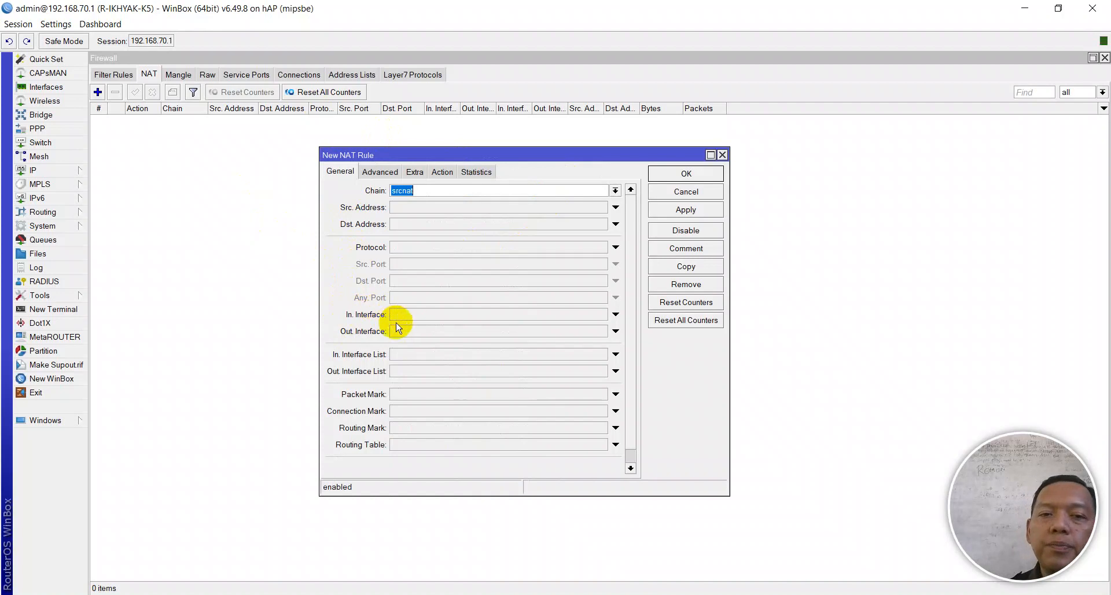
pyautogui.click(410, 331)
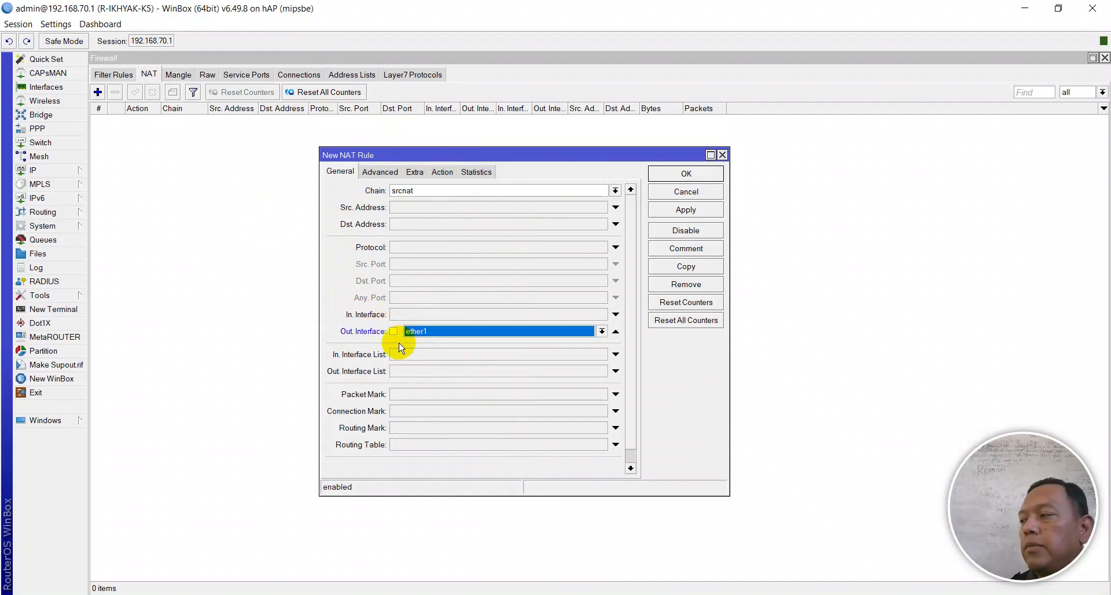
# - Set the new rule's action to masquerade, then apply and save it
pyautogui.click(451, 172)
pyautogui.click(435, 191)
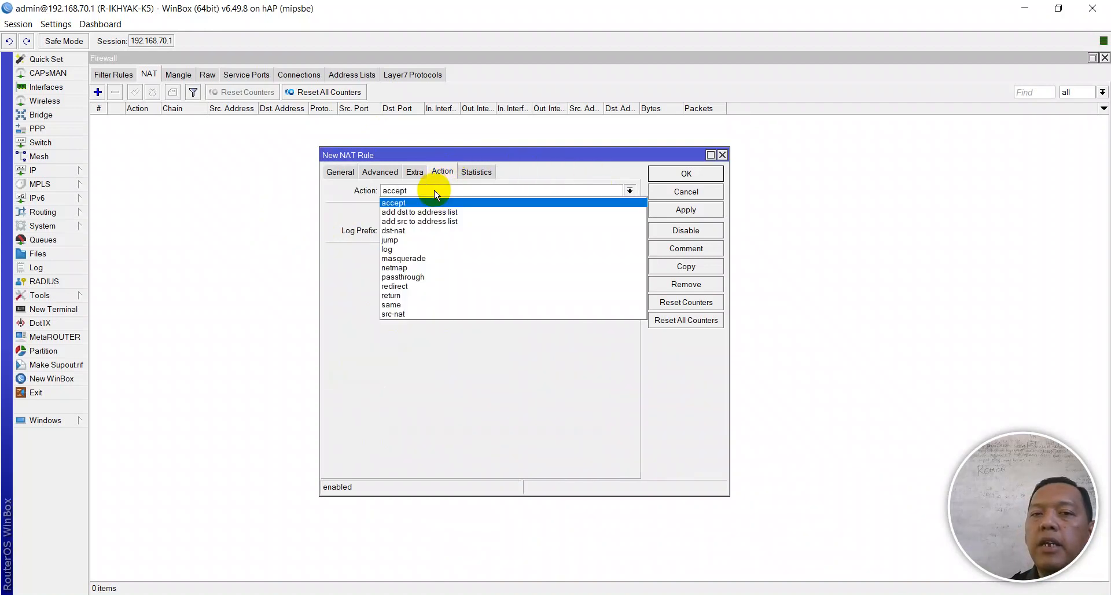
pyautogui.click(435, 259)
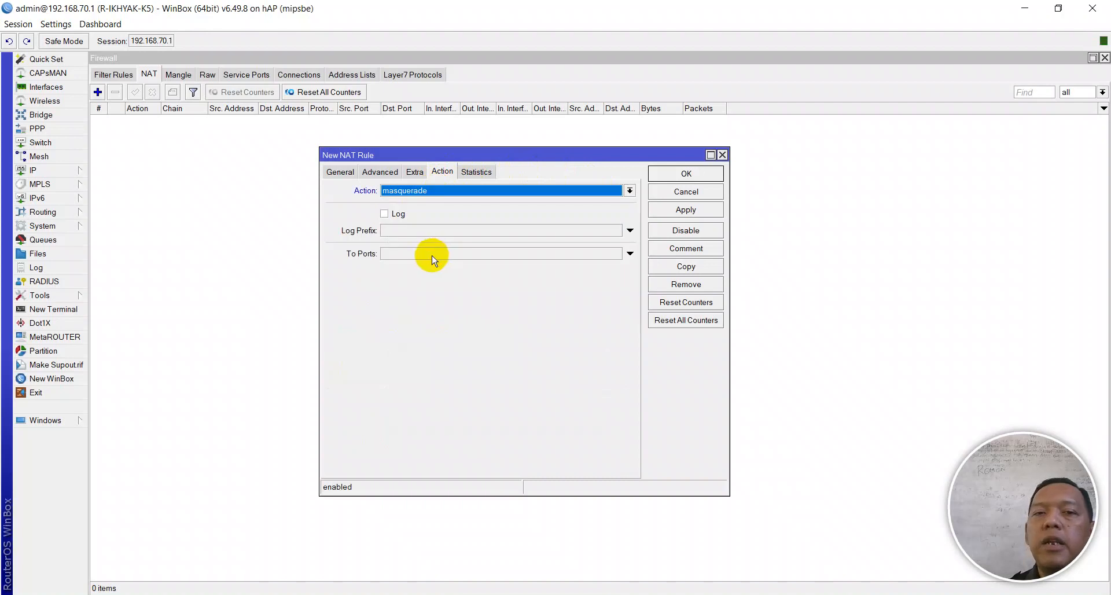
pyautogui.click(338, 172)
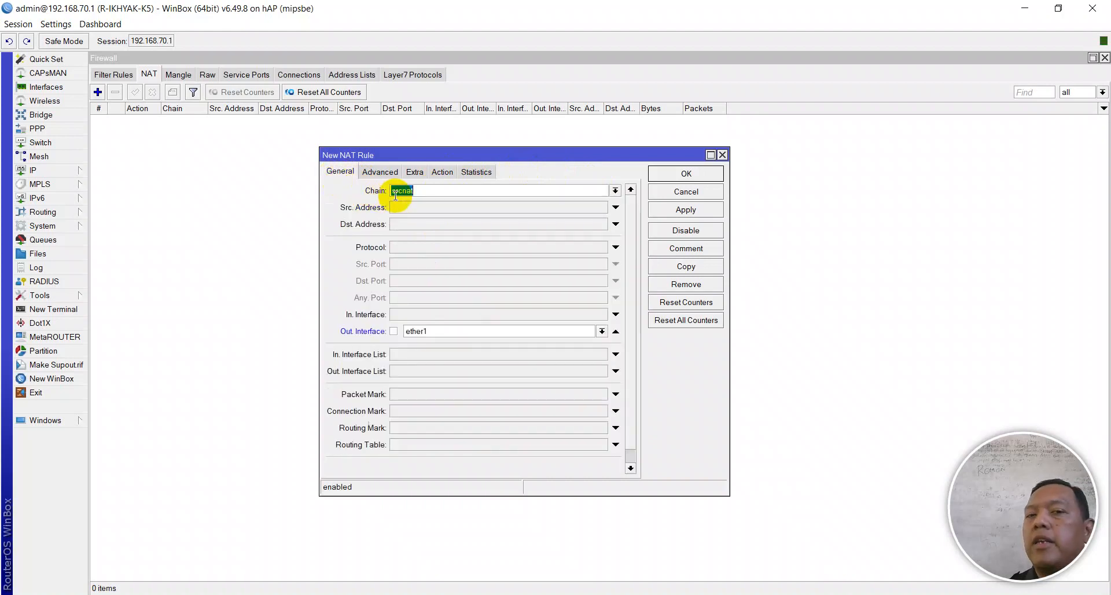
pyautogui.click(414, 193)
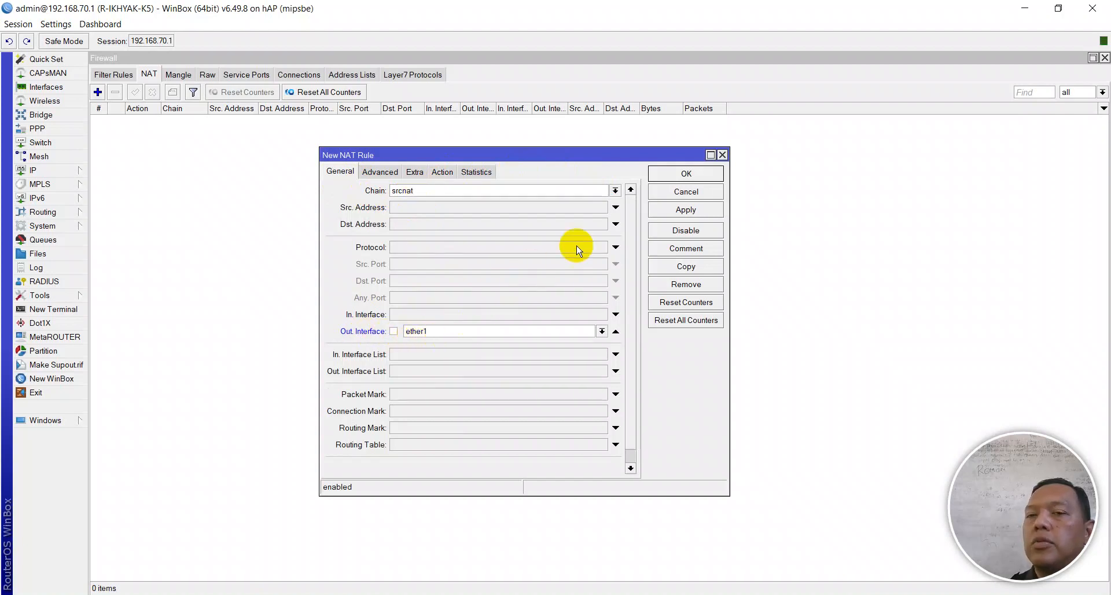
pyautogui.click(431, 173)
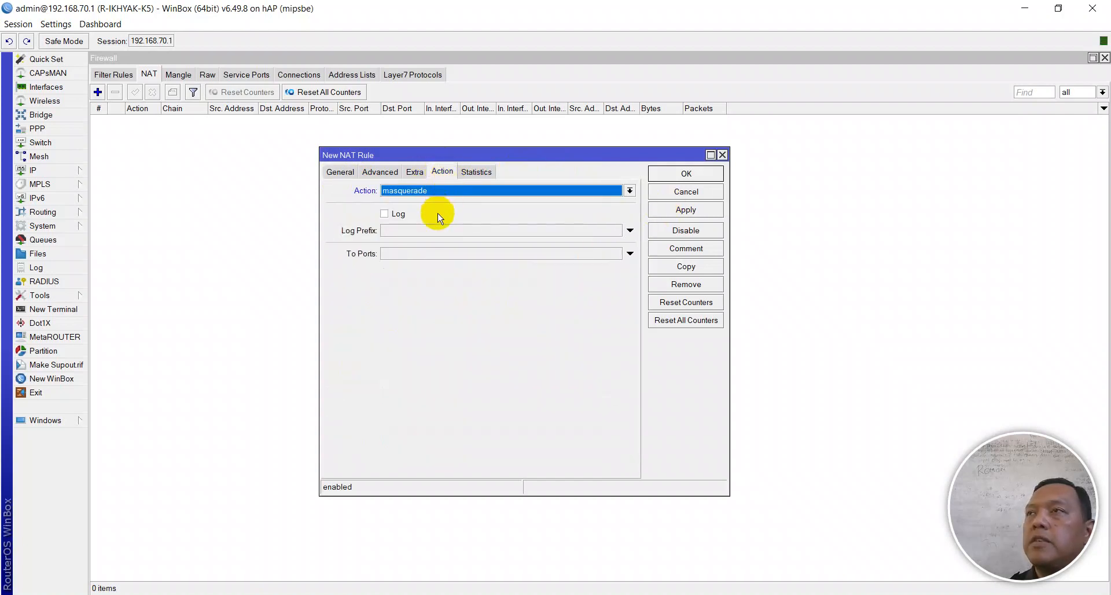
pyautogui.click(685, 209)
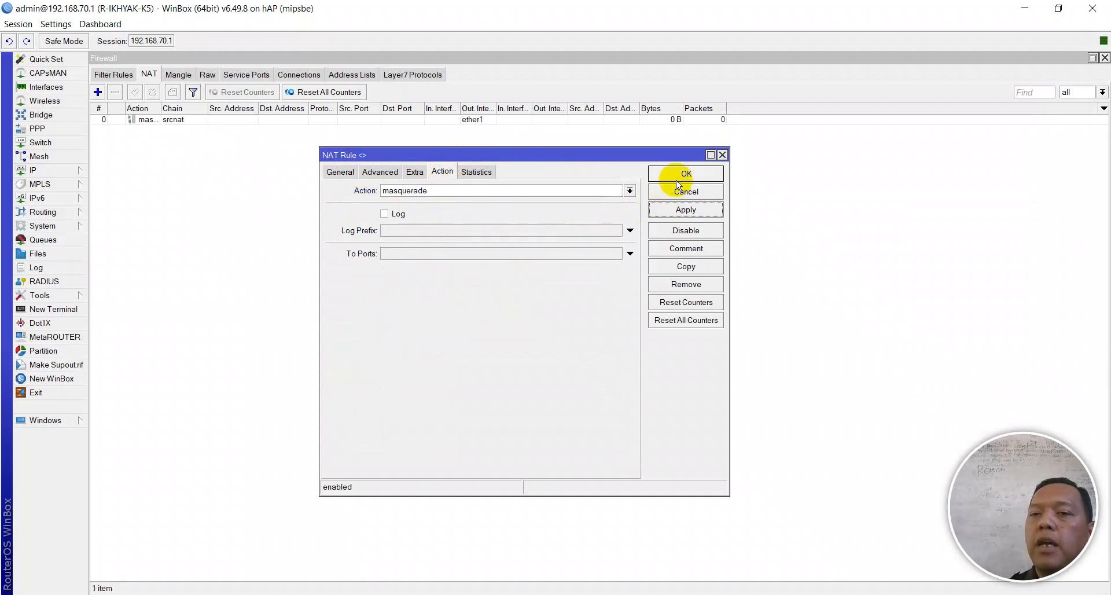
pyautogui.click(686, 173)
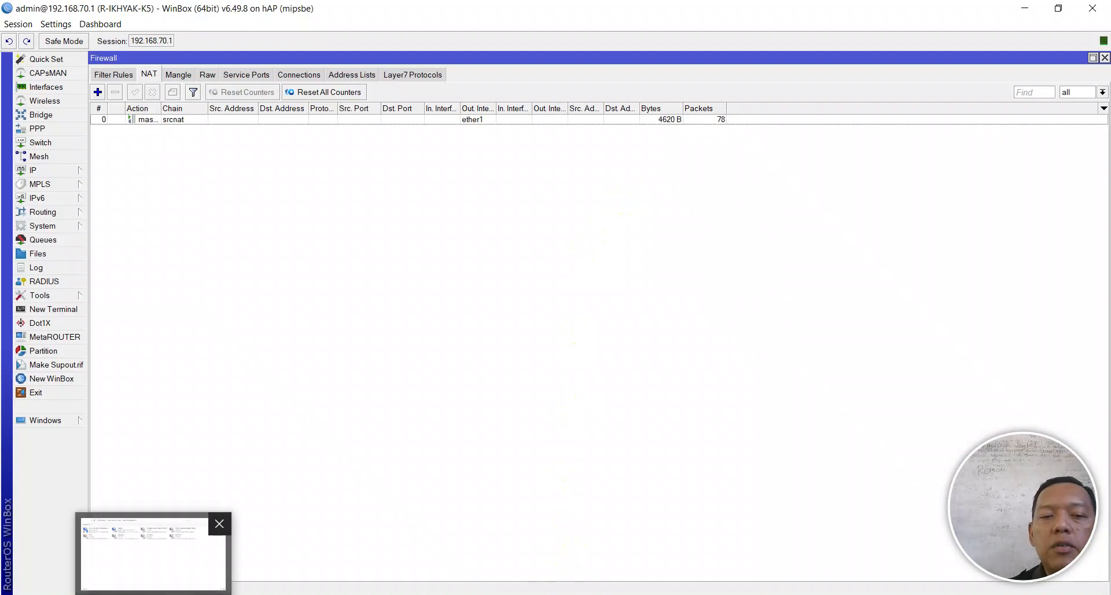
pyautogui.click(152, 552)
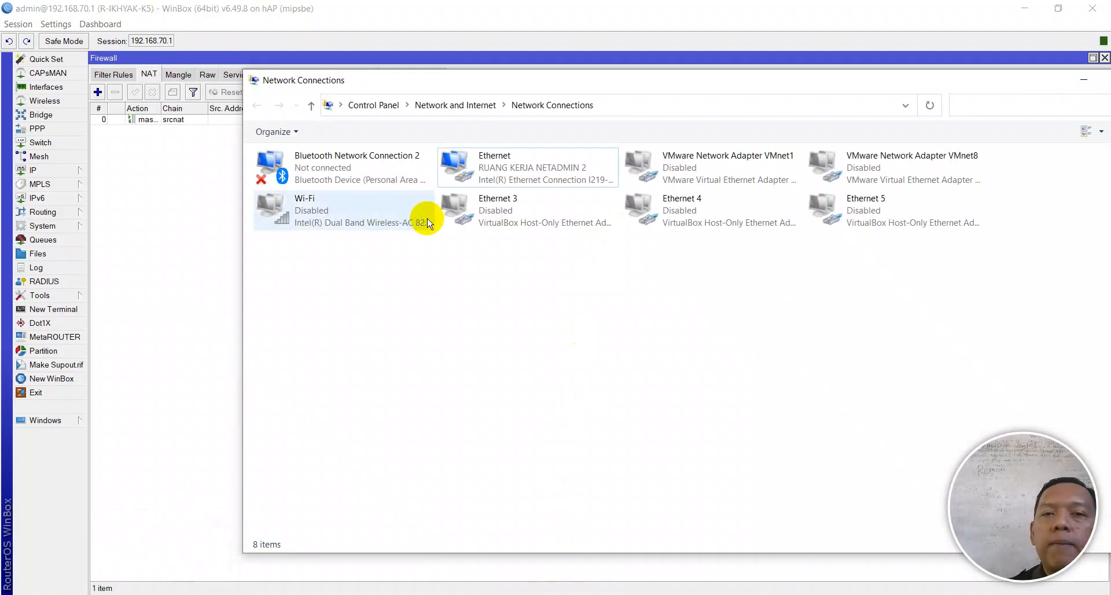
# - Disable the PC's Ethernet adapter and enable it again
pyautogui.click(463, 161)
pyautogui.rightClick(463, 159)
pyautogui.click(491, 171)
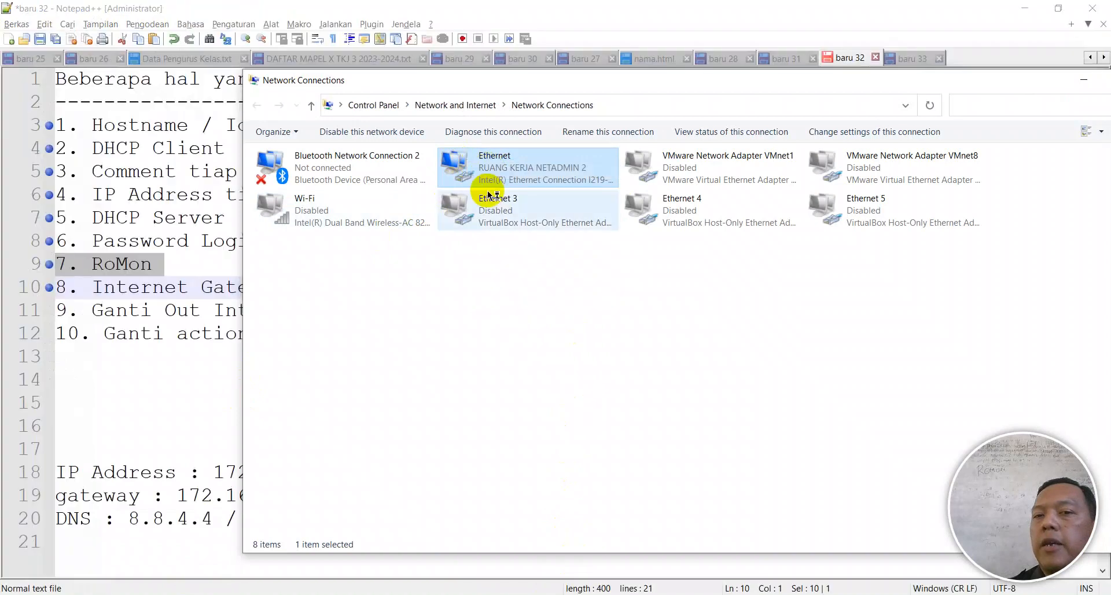
pyautogui.hotkey('alt', 'Tab')
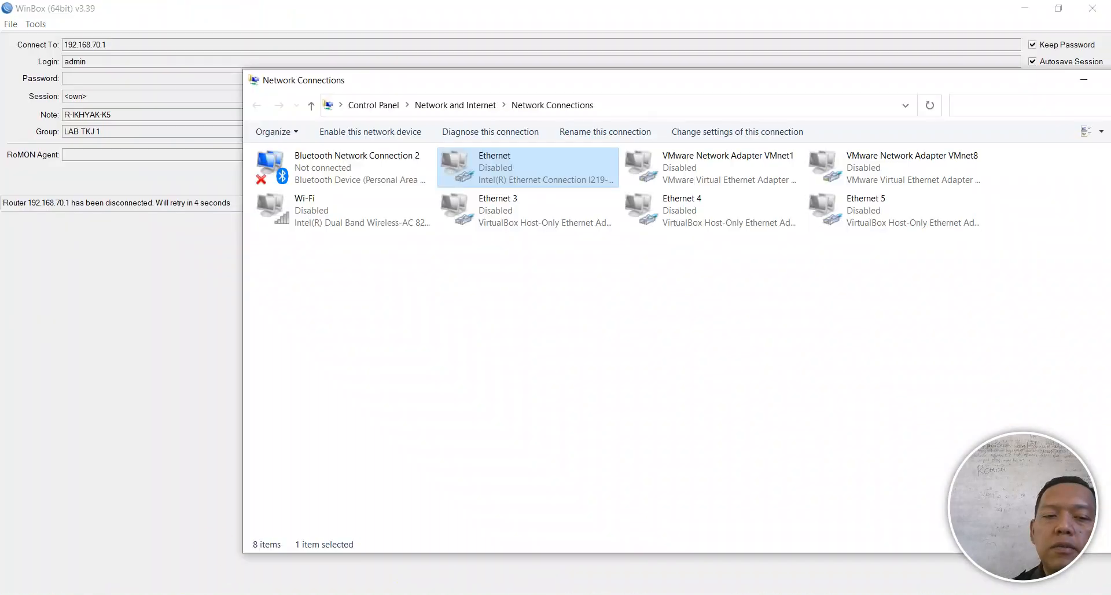
pyautogui.doubleClick(491, 174)
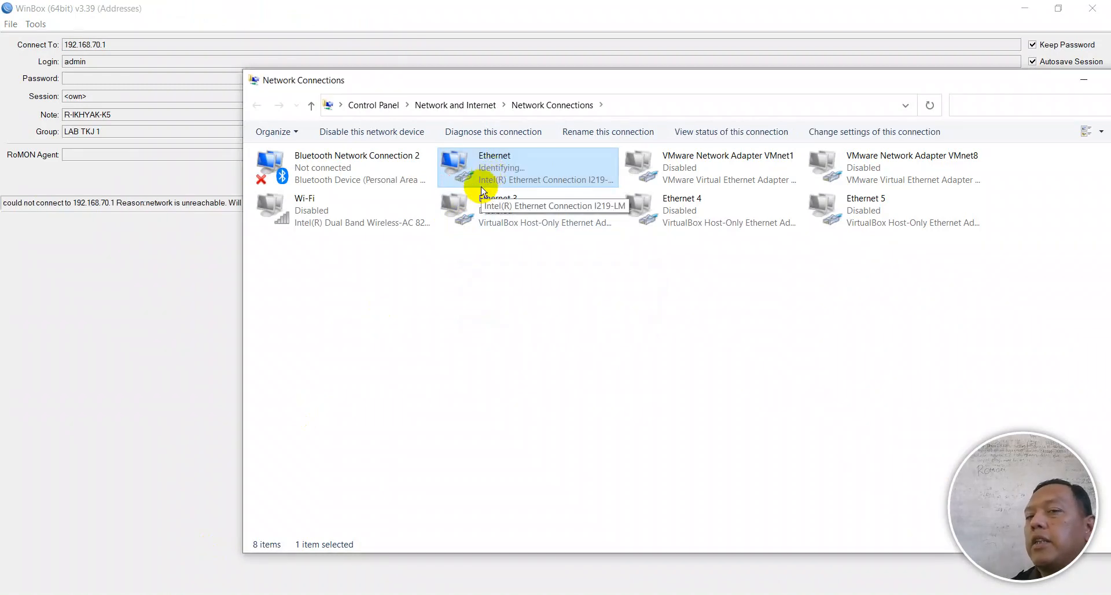
# - Check the adapter's details show IP 192.168.70.252 and gateway 192.168.70.1, then close them
pyautogui.rightClick(459, 181)
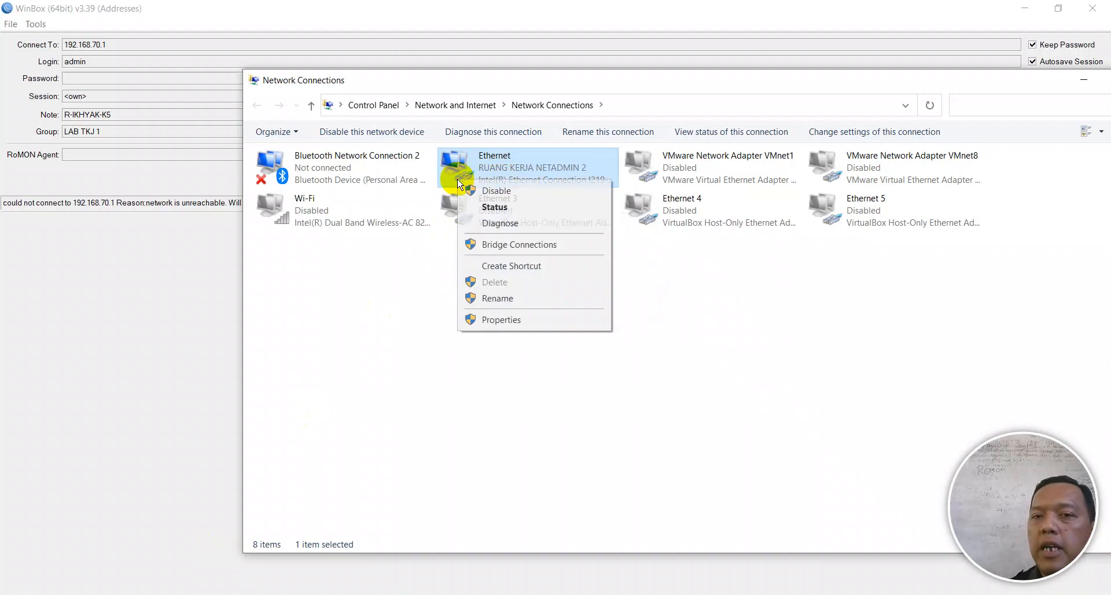
pyautogui.click(486, 207)
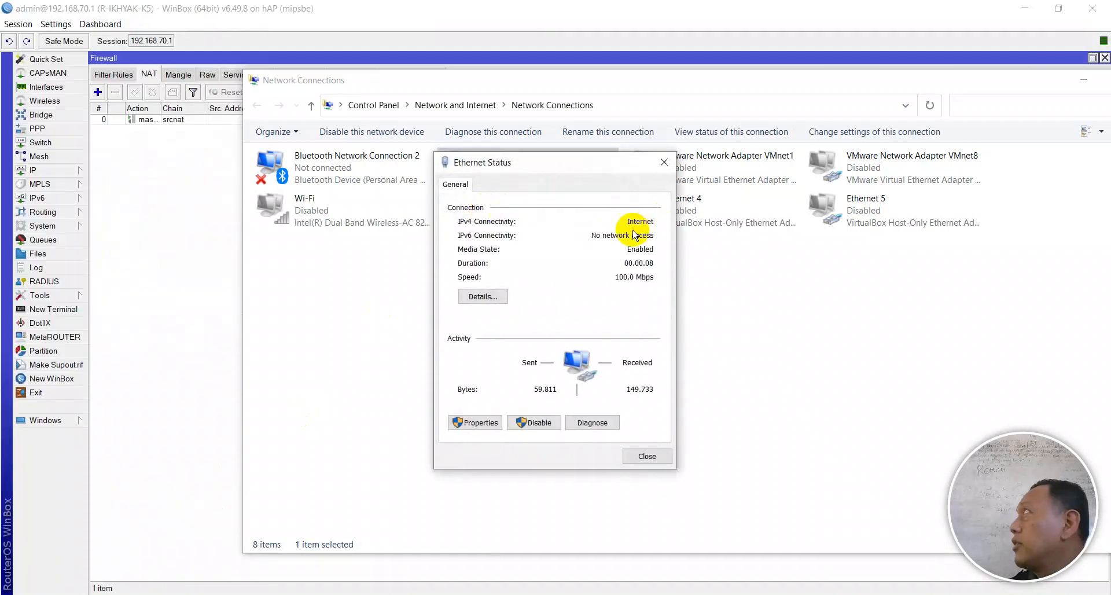
pyautogui.click(484, 297)
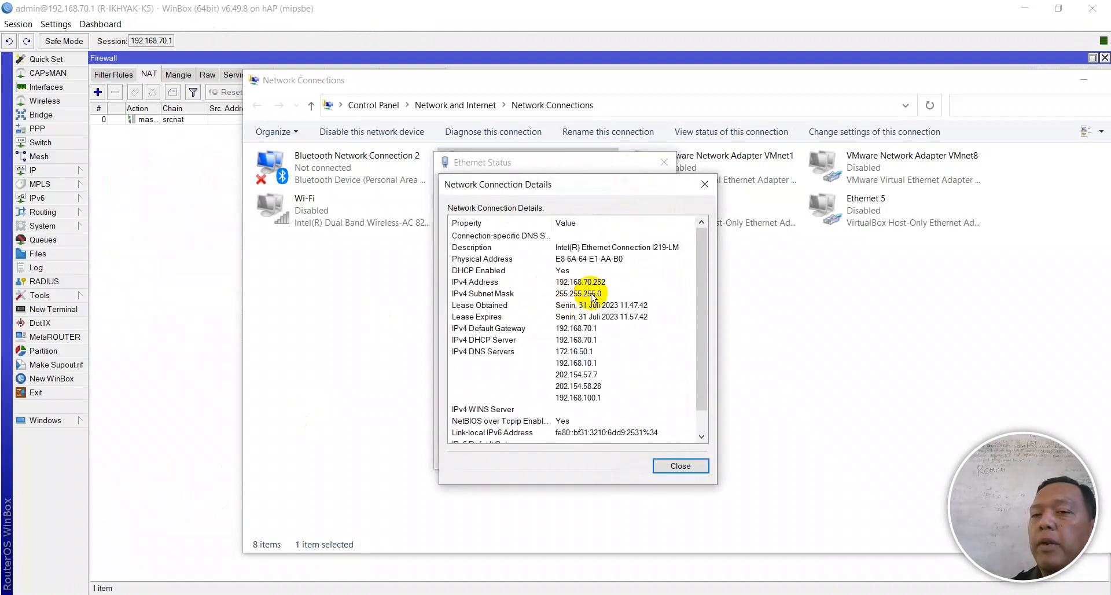
pyautogui.click(538, 343)
pyautogui.click(538, 354)
pyautogui.click(554, 331)
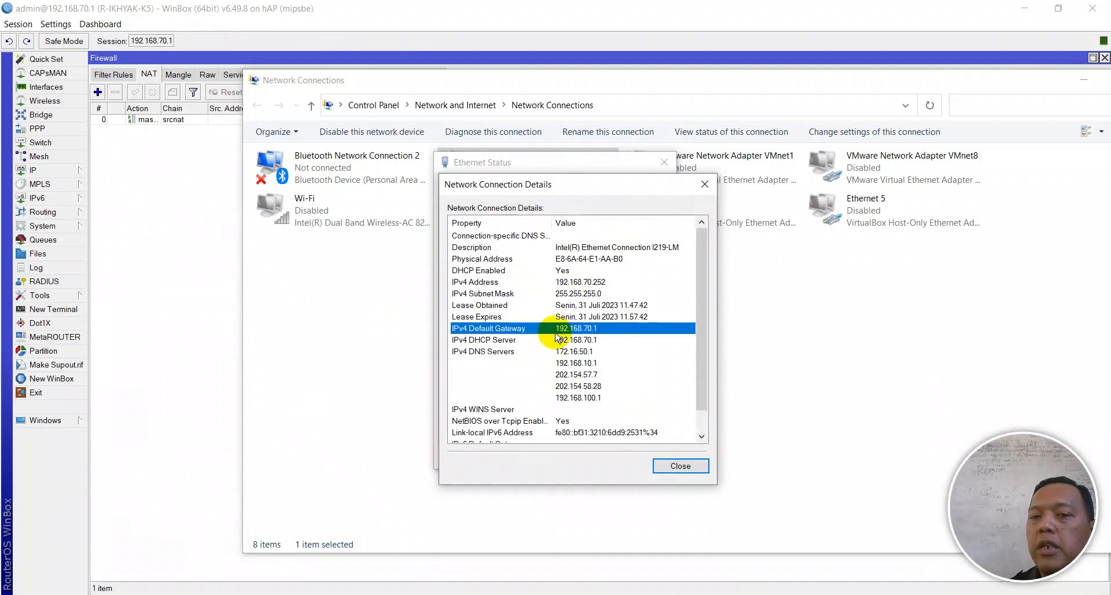
pyautogui.click(660, 466)
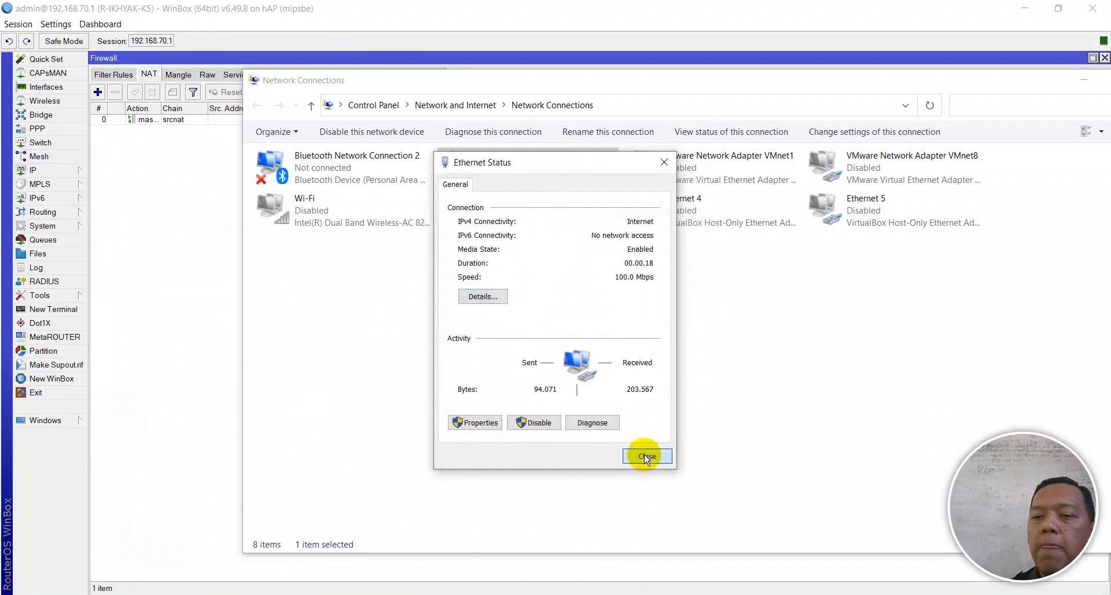
pyautogui.click(642, 454)
pyautogui.hotkey('alt', 'Tab')
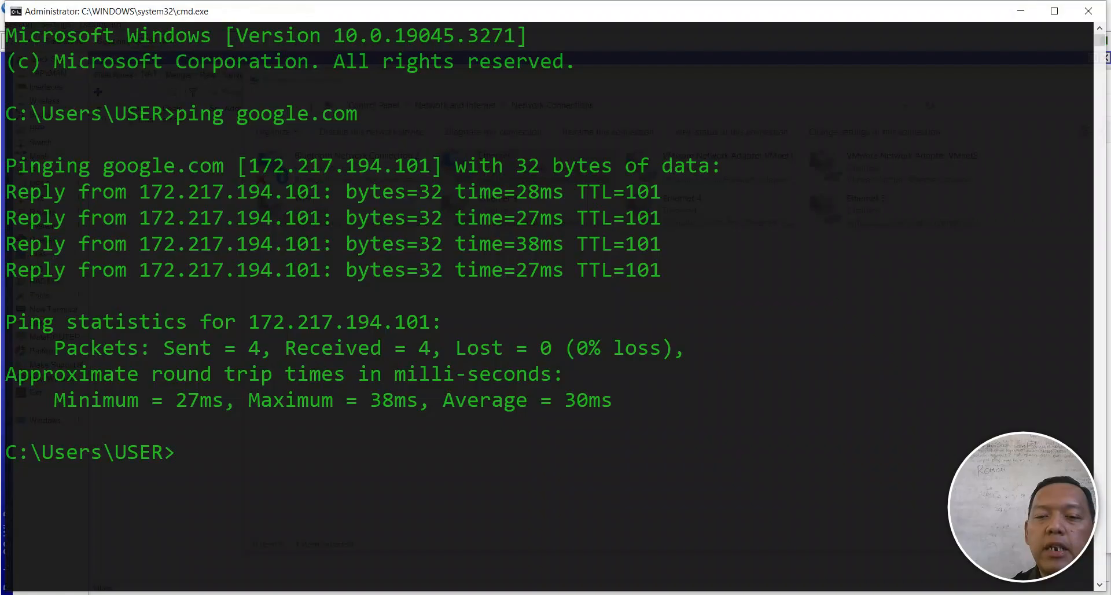
# - Rerun ping google.com, then ping mikrotik.com
pyautogui.press('Up')
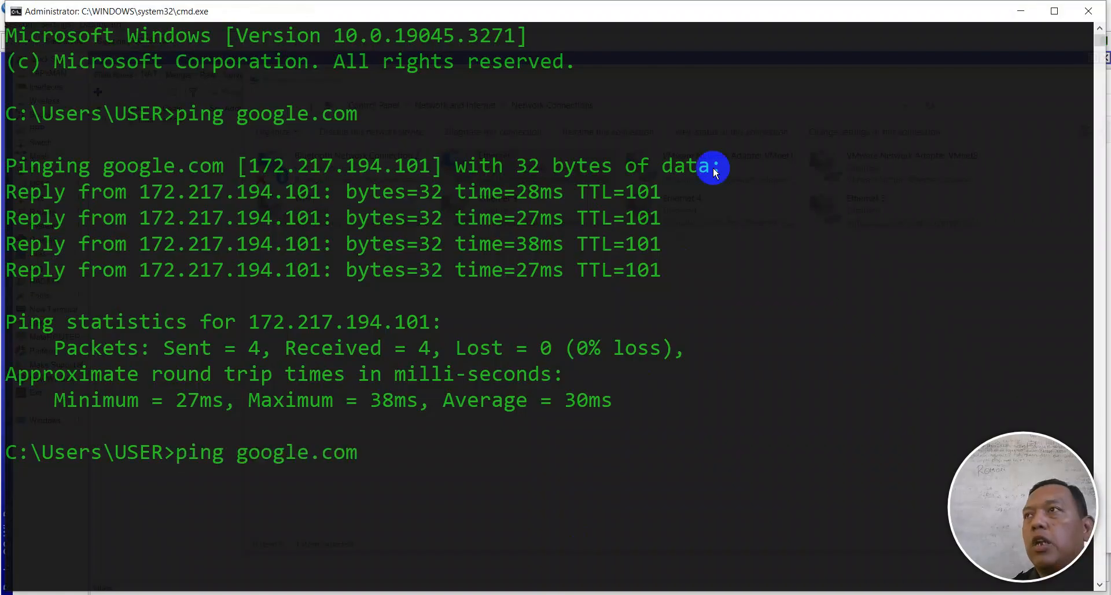
pyautogui.press('Return')
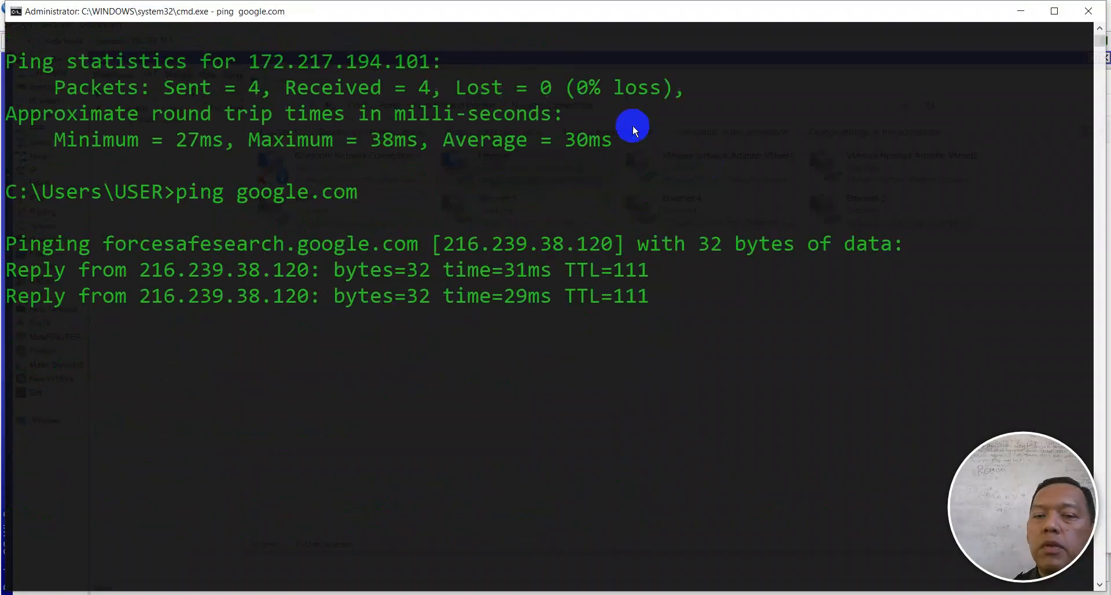
pyautogui.write('ping mikro')
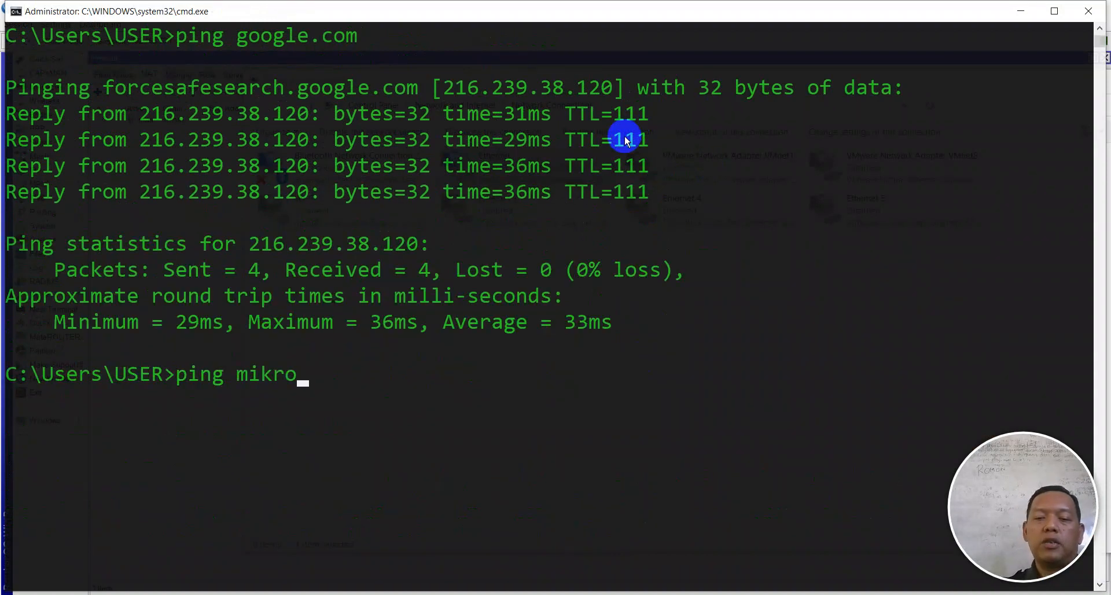
pyautogui.write('tik.com')
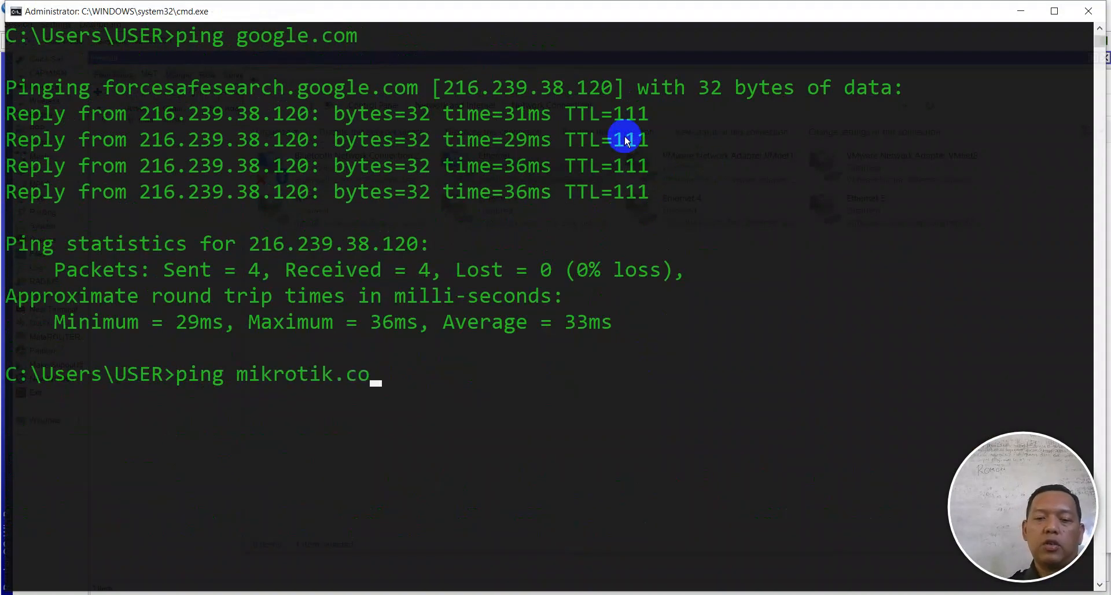
pyautogui.press('Return')
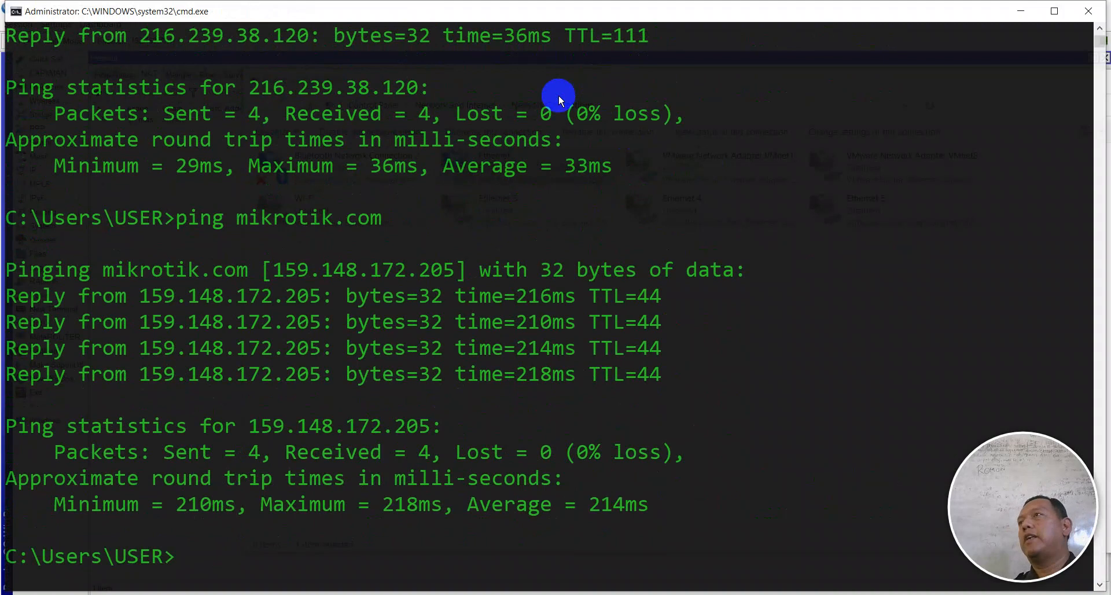
# - Review the gateway items in the checklist notes, then close WinBox's Firewall NAT window
pyautogui.hotkey('alt', 'Tab')
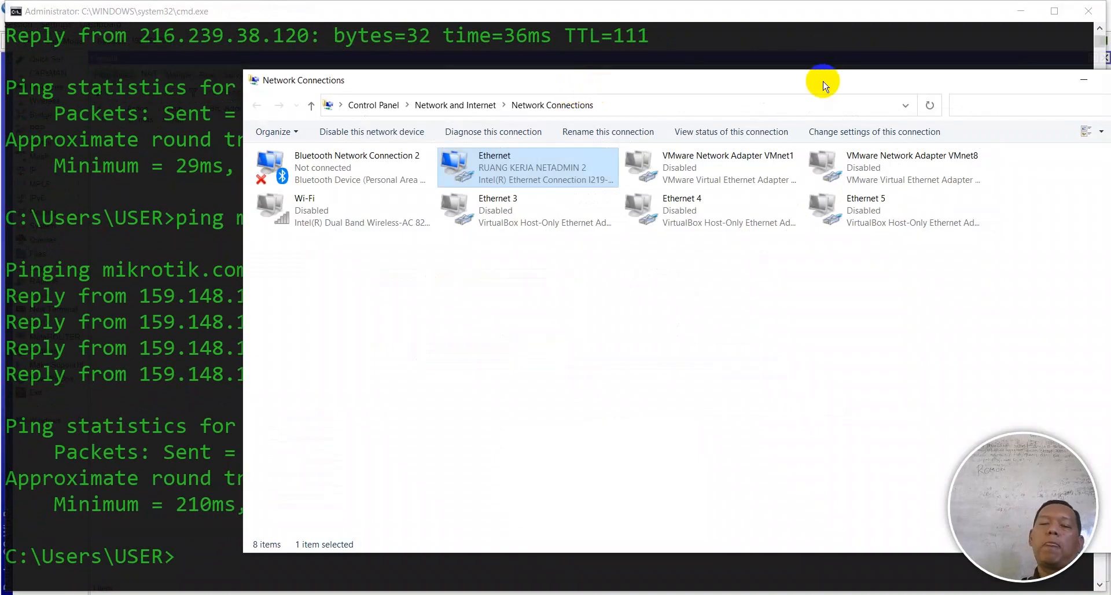
pyautogui.hotkey('alt', 'Tab')
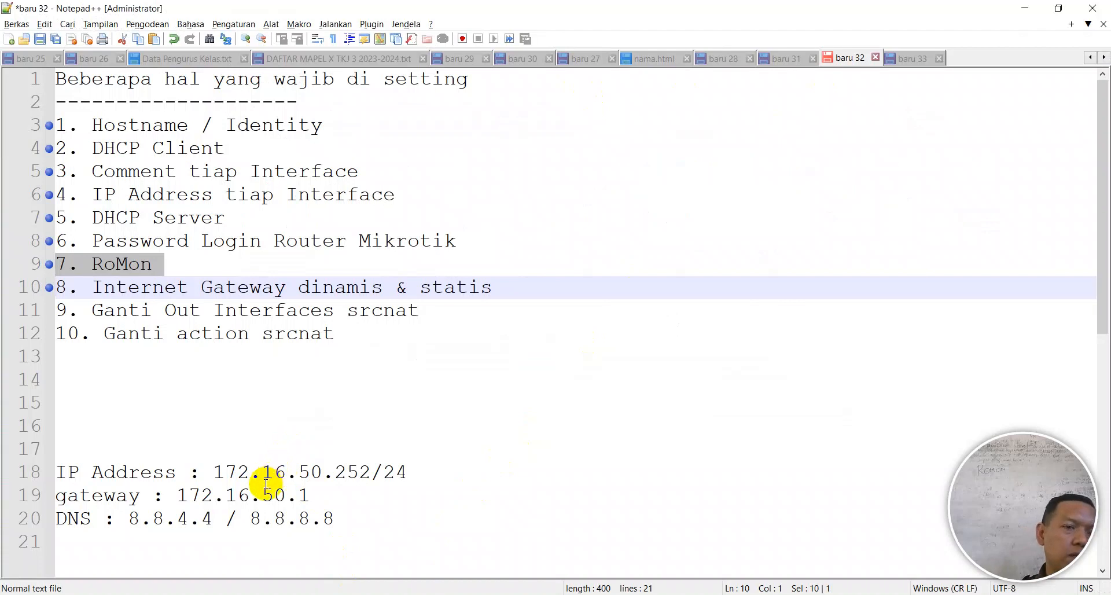
pyautogui.click(310, 286)
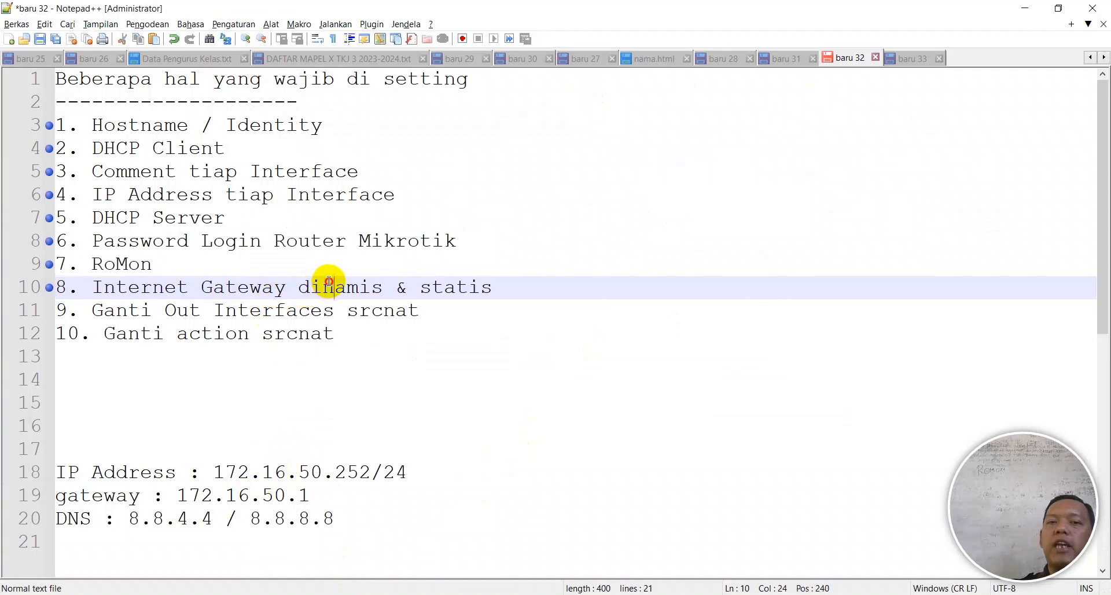
pyautogui.click(434, 286)
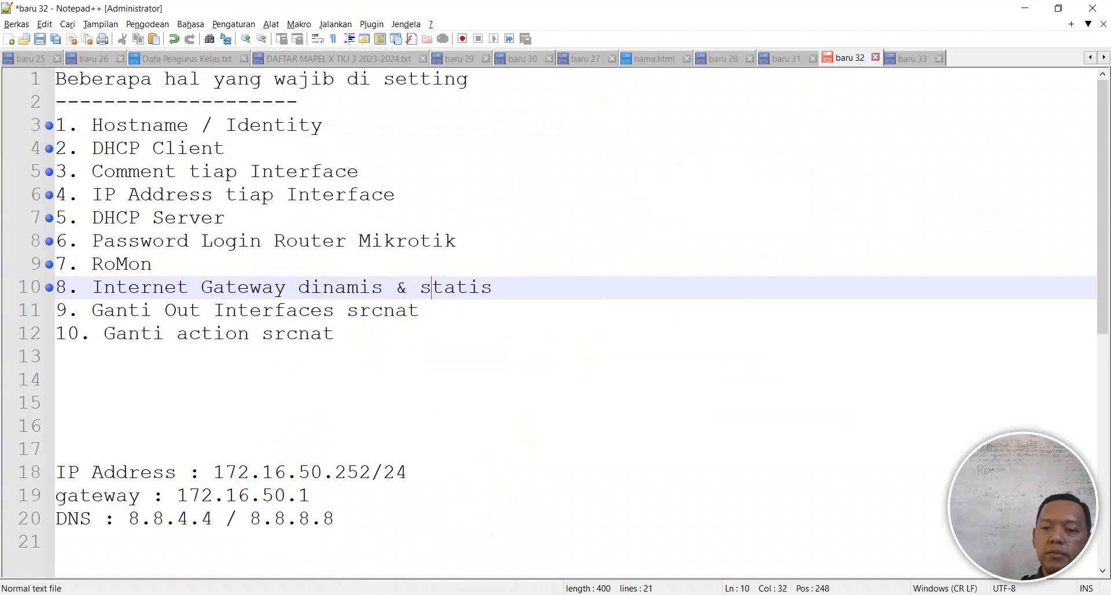
pyautogui.click(668, 594)
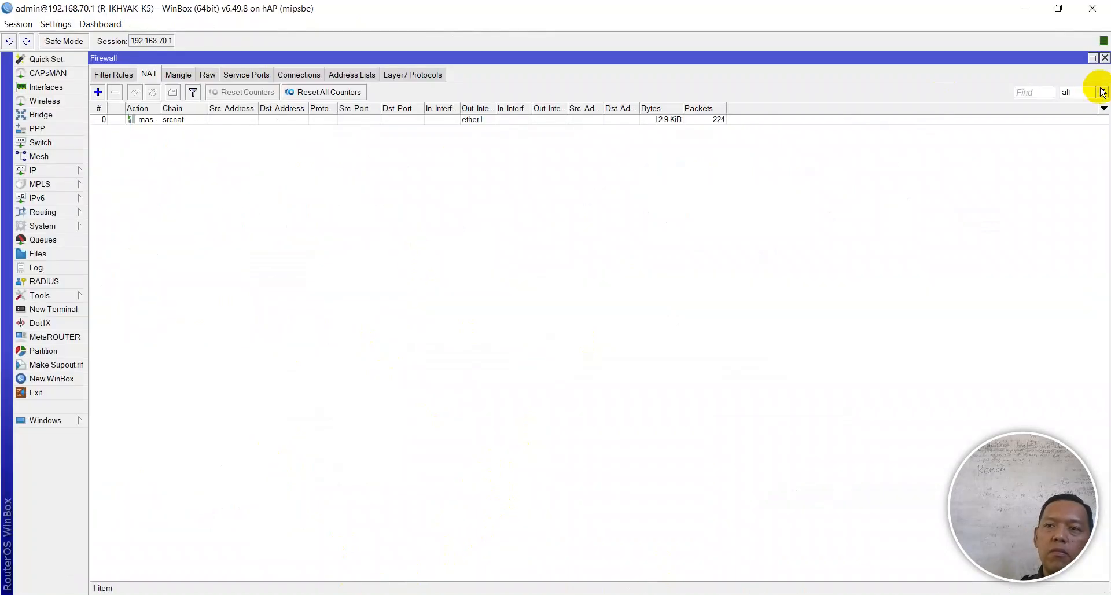
pyautogui.click(1104, 58)
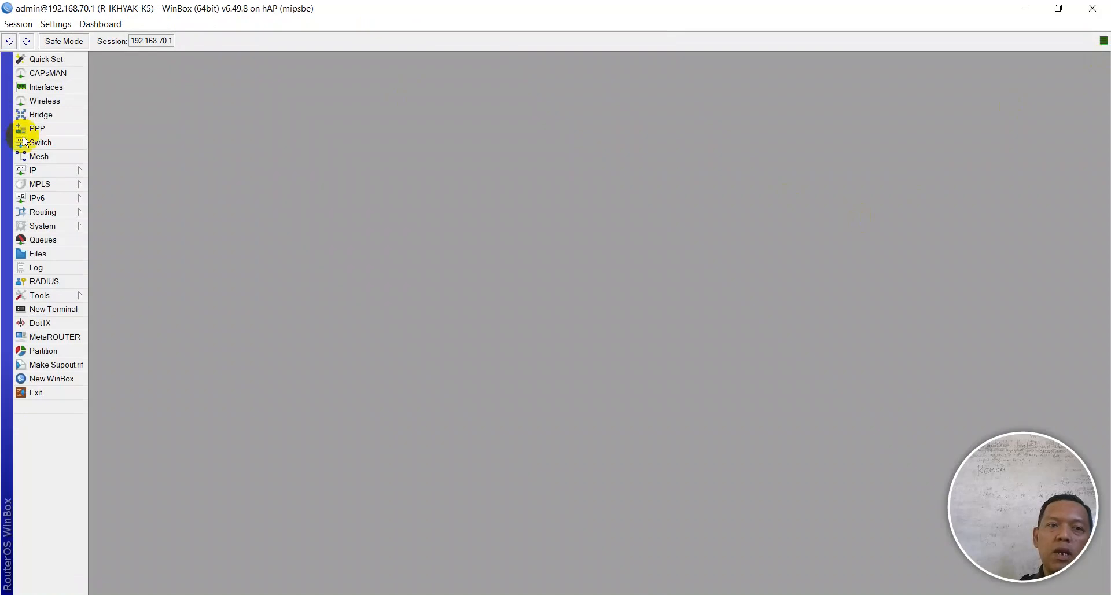
# - Open the ether1 client's lease status from IP > DHCP Client
pyautogui.click(29, 169)
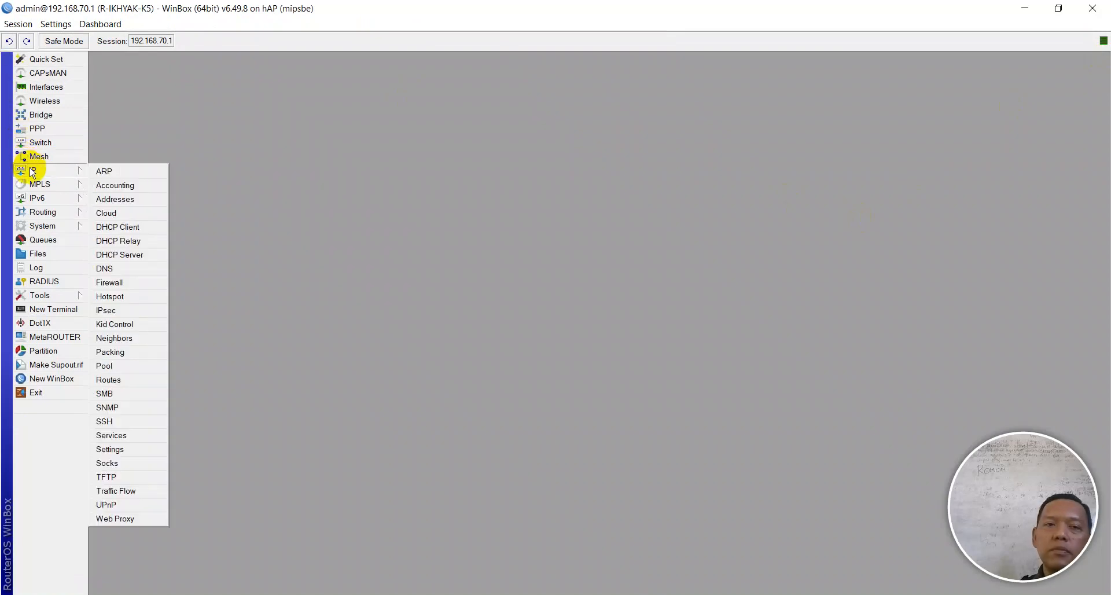
pyautogui.click(132, 227)
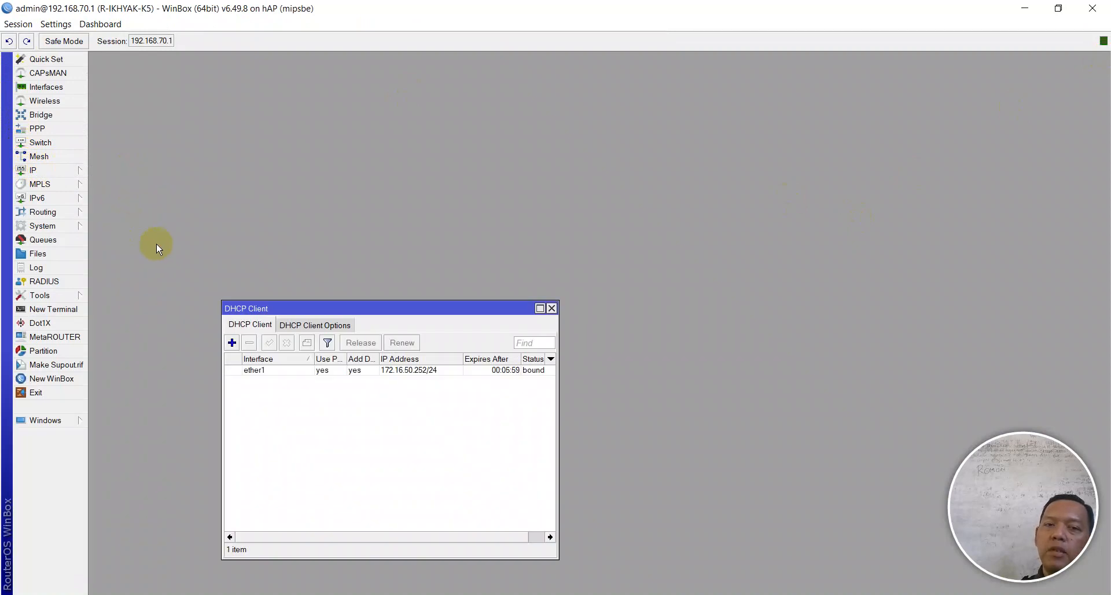
pyautogui.click(552, 308)
pyautogui.click(78, 171)
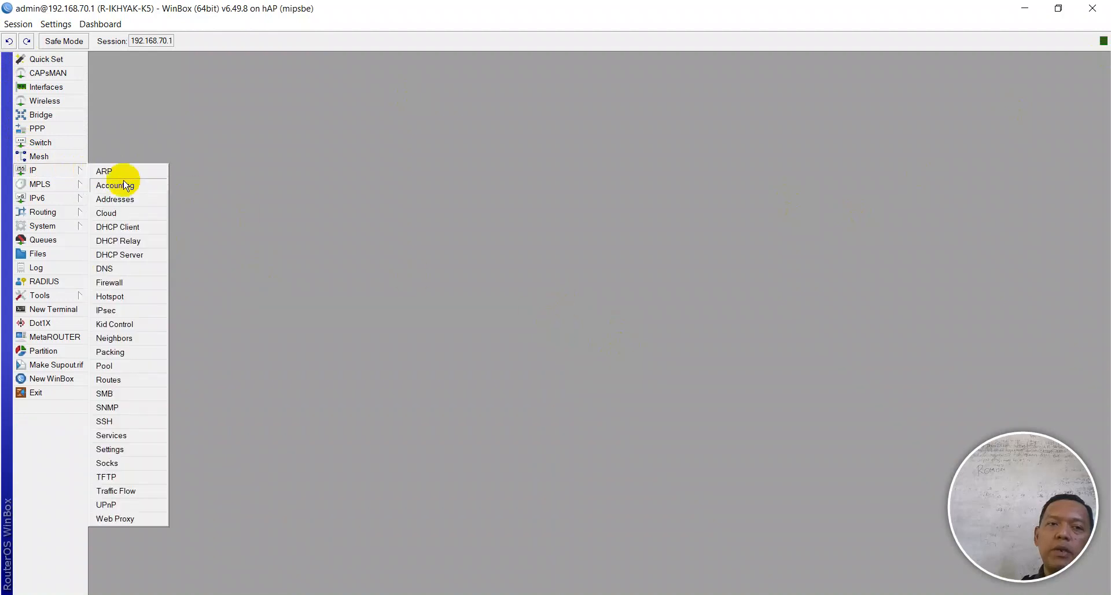
pyautogui.click(135, 227)
pyautogui.moveTo(323, 307); pyautogui.dragTo(294, 116)
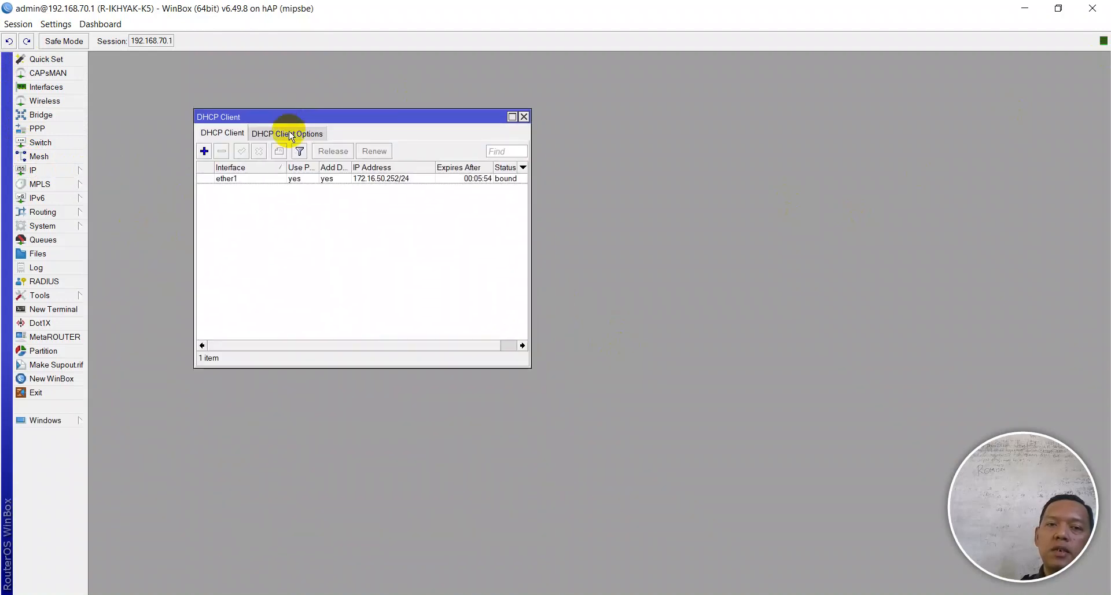
pyautogui.doubleClick(230, 180)
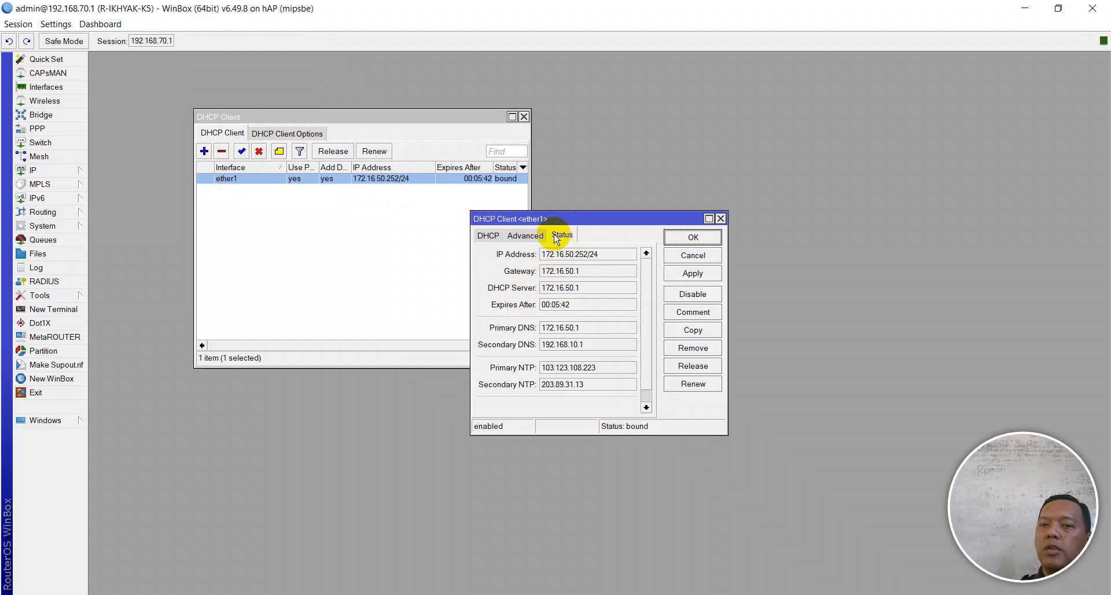
pyautogui.click(488, 235)
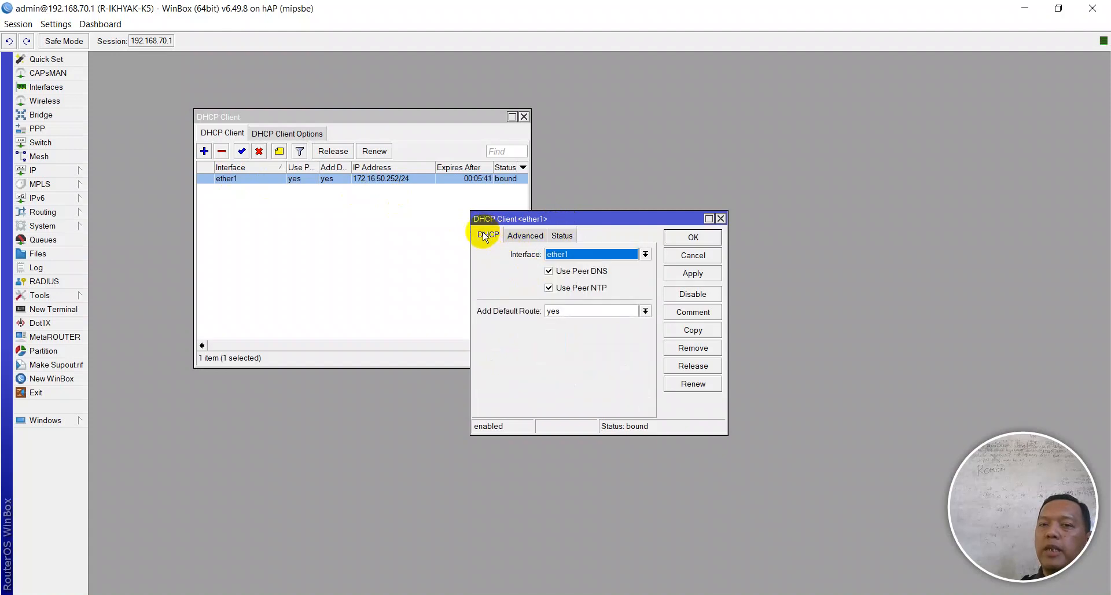
pyautogui.click(564, 238)
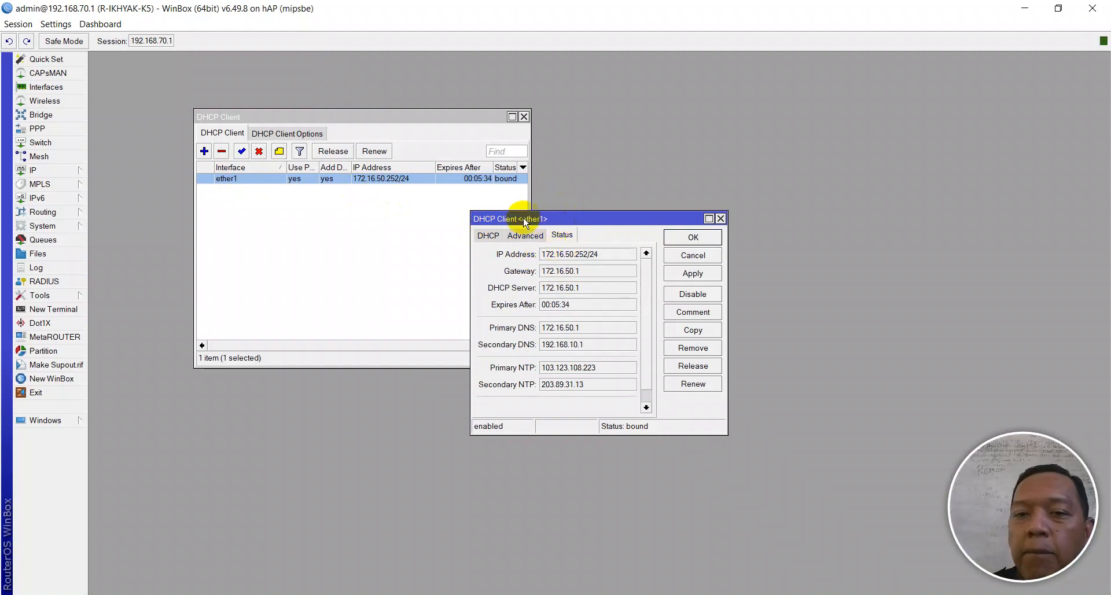
# - Copy the ether1 gateway 172.16.50.1, close the DHCP windows, and reopen IP > Firewall
pyautogui.moveTo(579, 271); pyautogui.dragTo(533, 274)
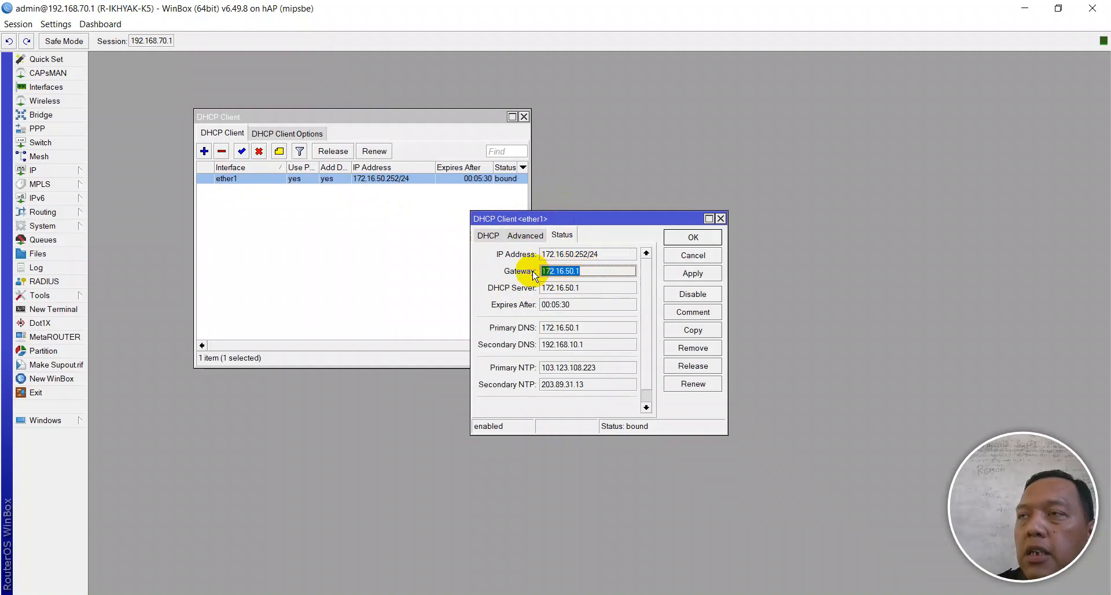
pyautogui.rightClick(570, 273)
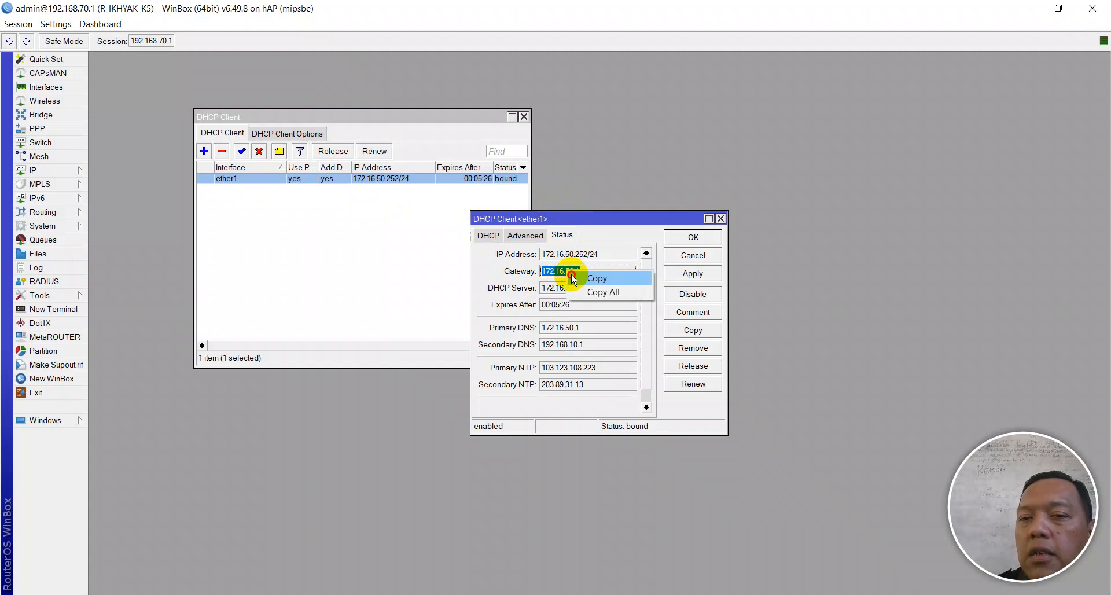
pyautogui.click(573, 278)
pyautogui.click(677, 240)
pyautogui.moveTo(583, 270); pyautogui.dragTo(532, 272)
pyautogui.rightClick(572, 269)
pyautogui.click(574, 271)
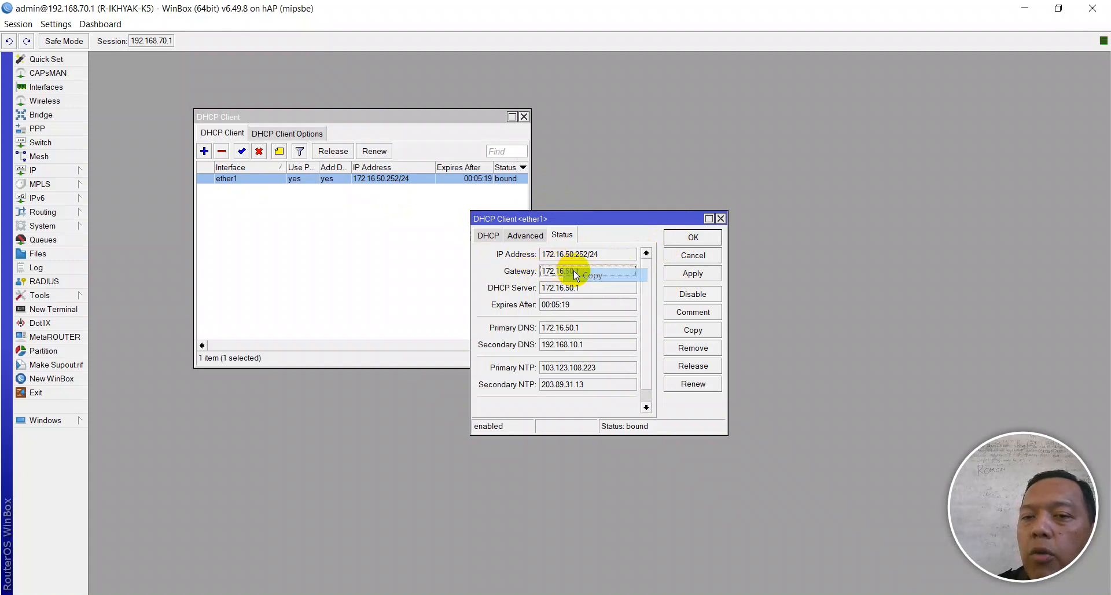
pyautogui.click(677, 239)
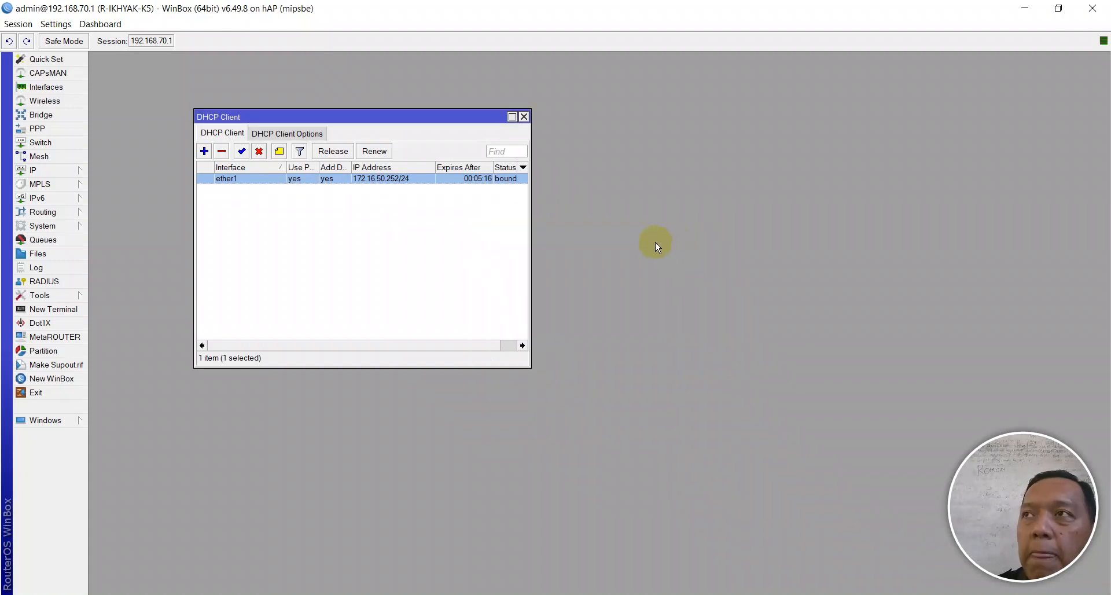
pyautogui.click(523, 116)
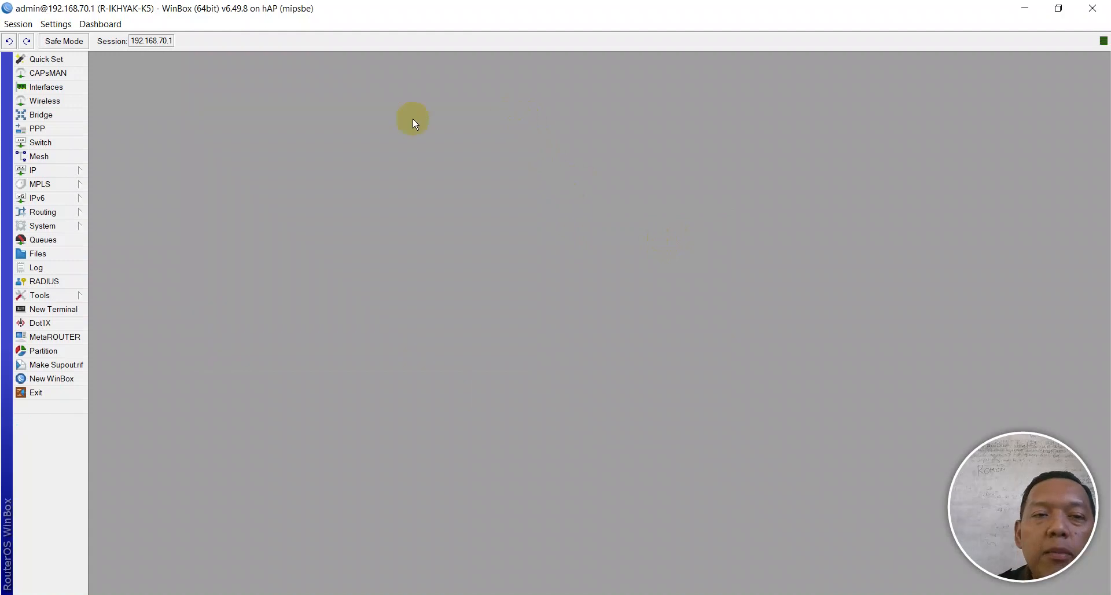
pyautogui.click(39, 170)
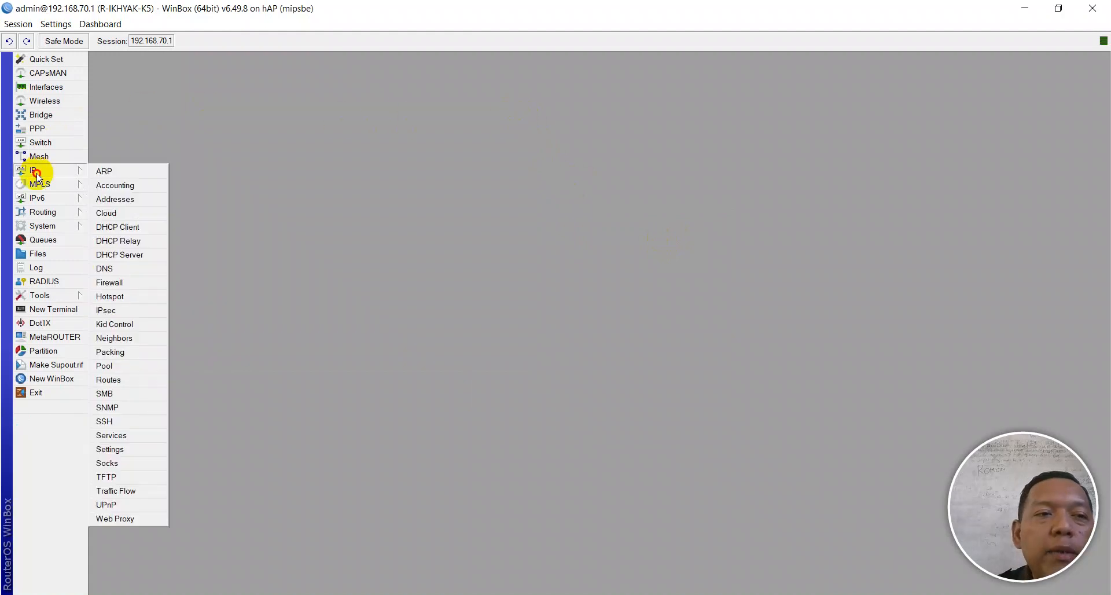
pyautogui.click(109, 282)
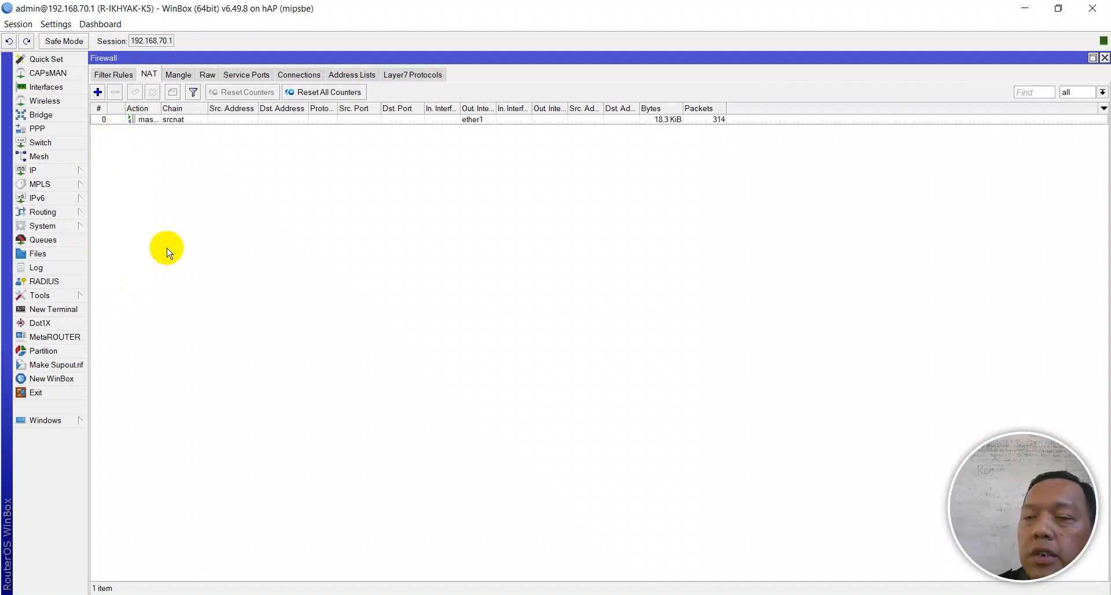
# - Delete the ether1 masquerade NAT rule, leaving the NAT list empty
pyautogui.click(173, 119)
pyautogui.click(116, 92)
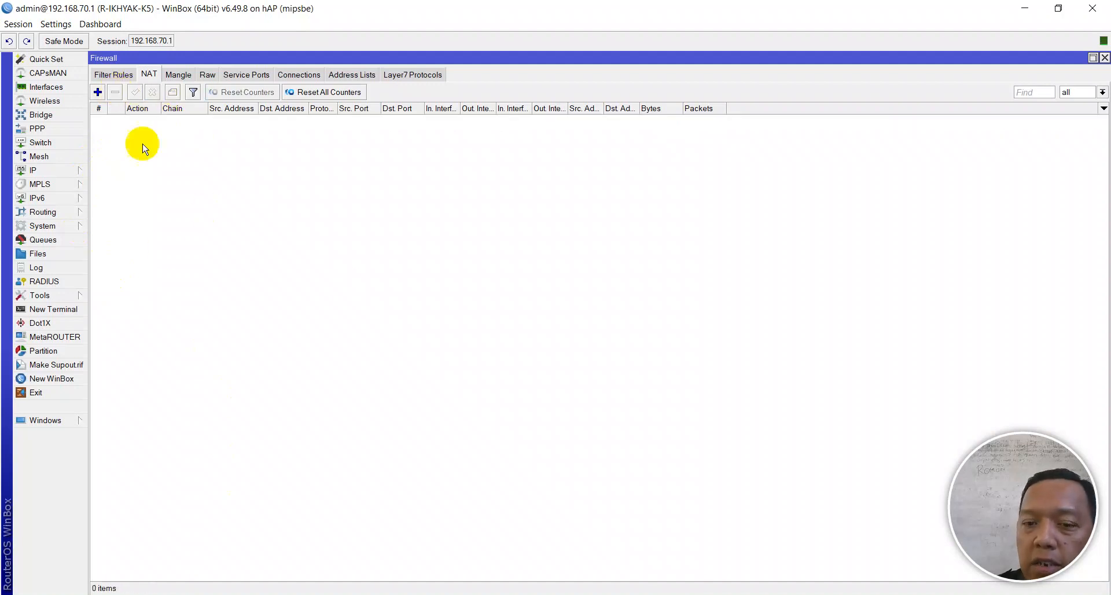
pyautogui.hotkey('alt', 'Tab')
pyautogui.scroll(-5, 495, 408)
# - Ping facebook.com, which fails because the host cannot be found
pyautogui.write('ping face')
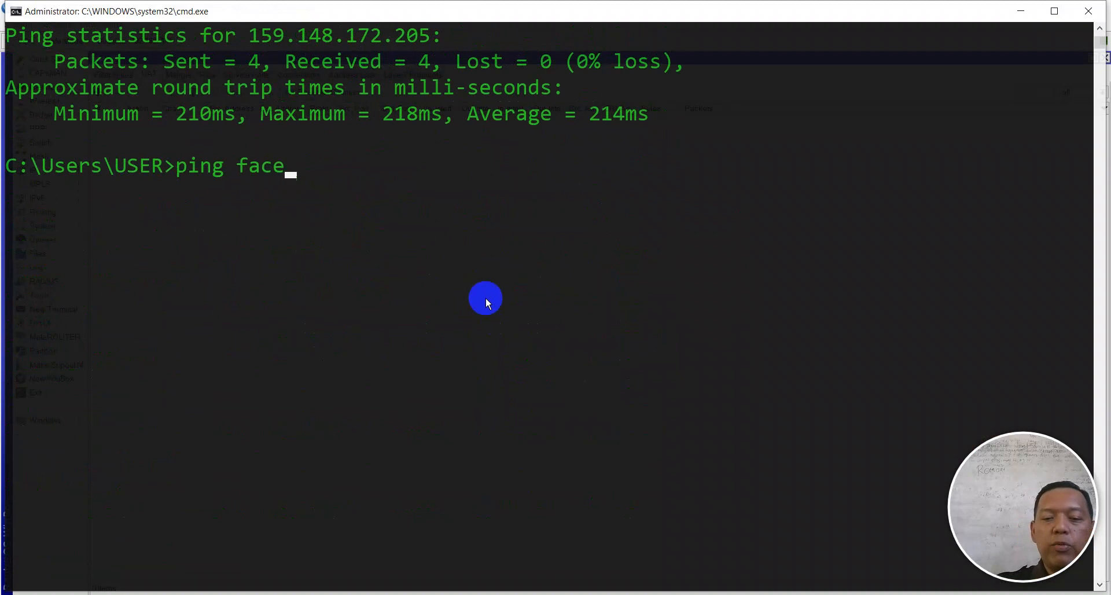
pyautogui.write('bokk')
pyautogui.press('BackSpace')
pyautogui.press('BackSpace')
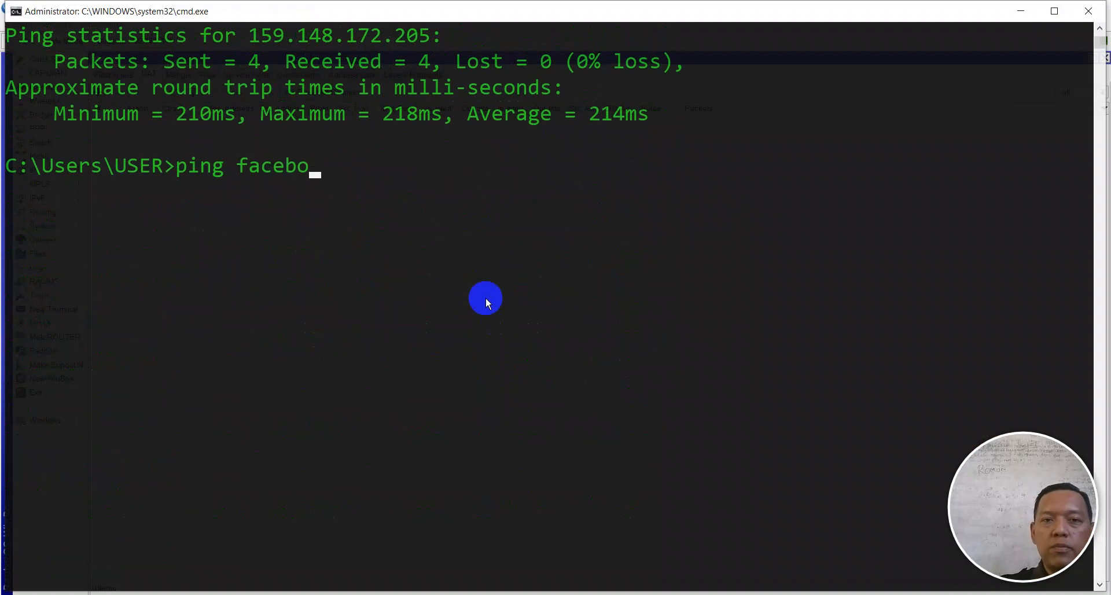
pyautogui.write('ok.com')
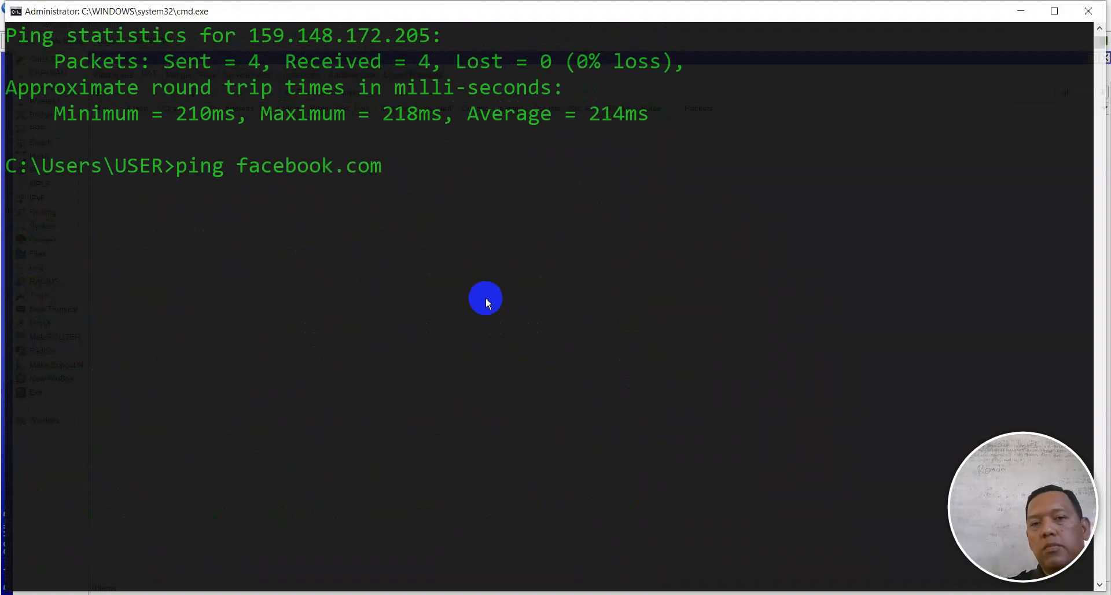
pyautogui.press('Return')
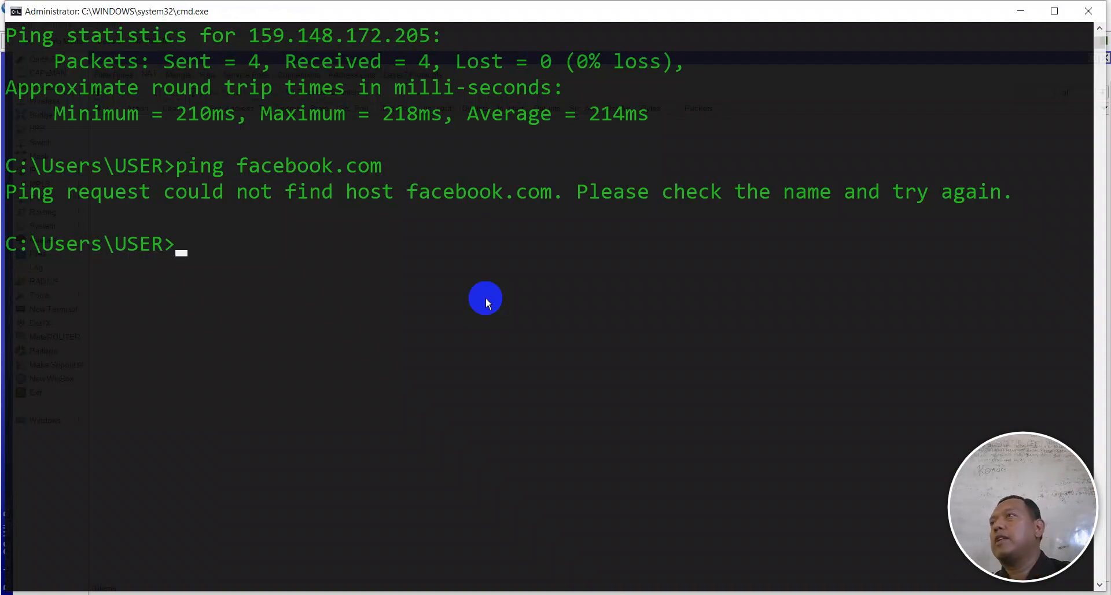
pyautogui.hotkey('alt', 'Tab')
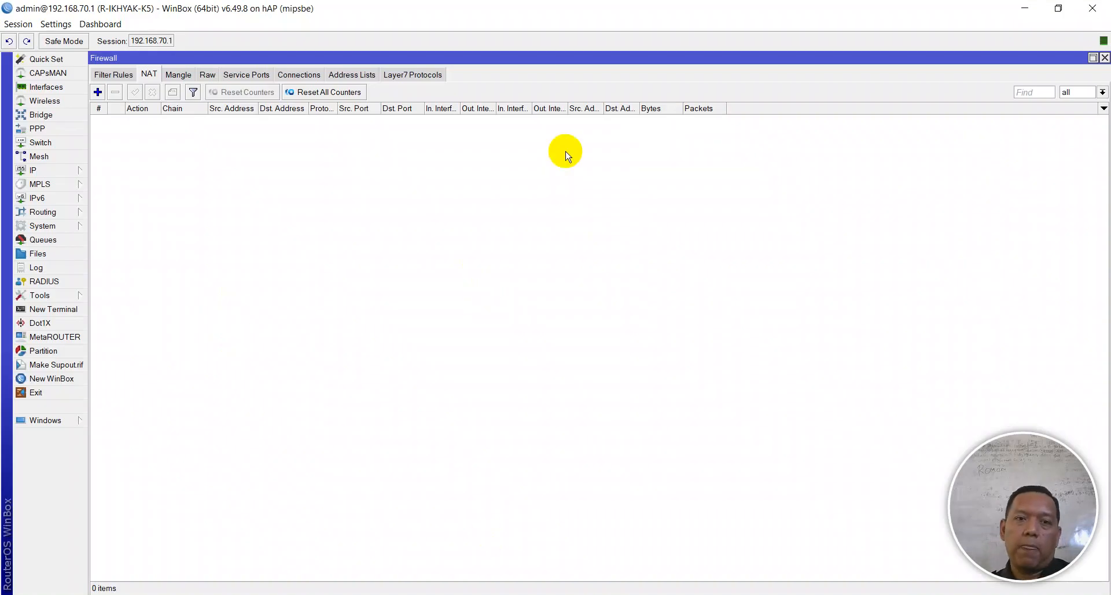
# - Start a new NAT rule in IP > Firewall with Out. Interface ether1
pyautogui.click(53, 172)
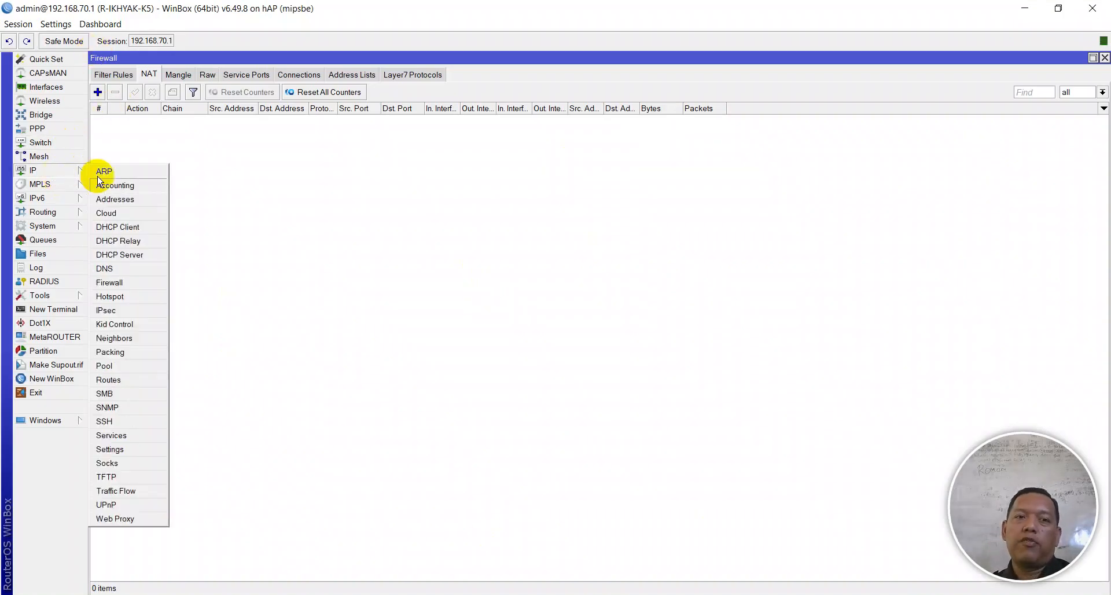
pyautogui.click(120, 282)
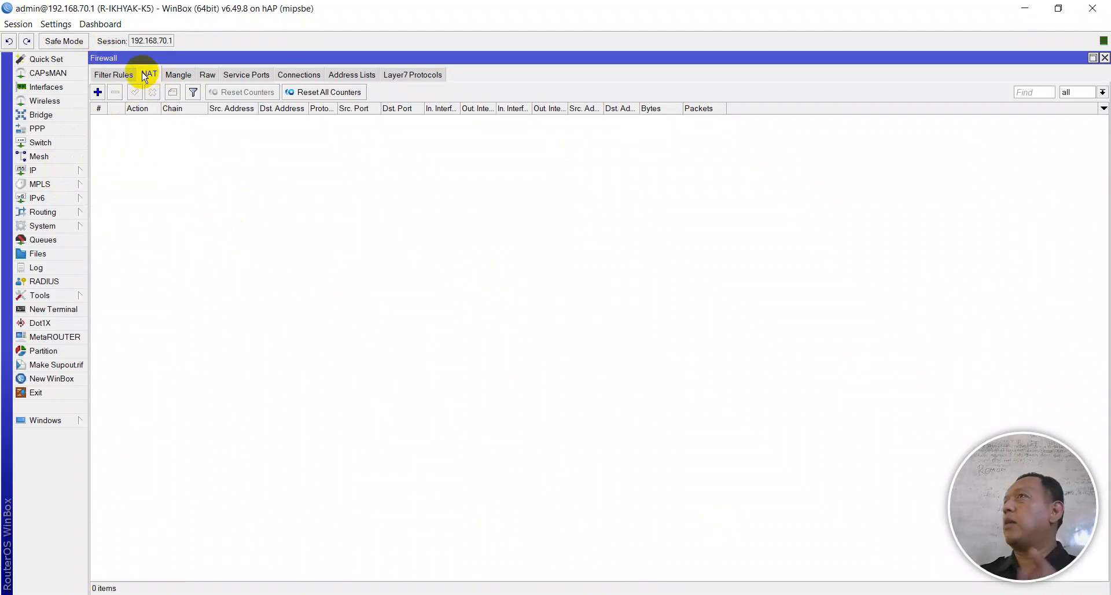
pyautogui.click(97, 92)
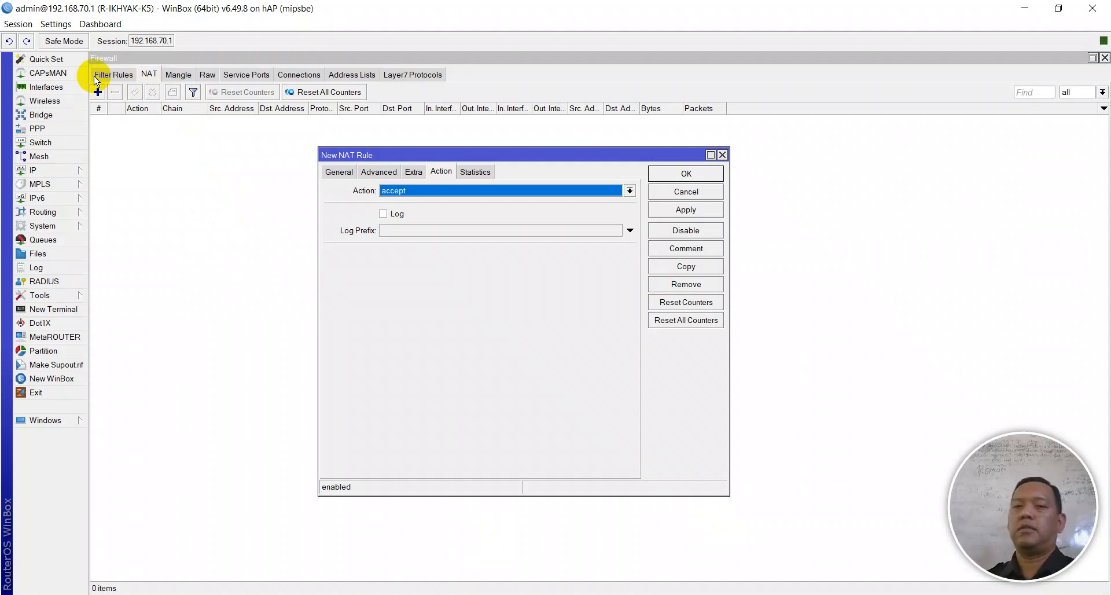
pyautogui.click(341, 172)
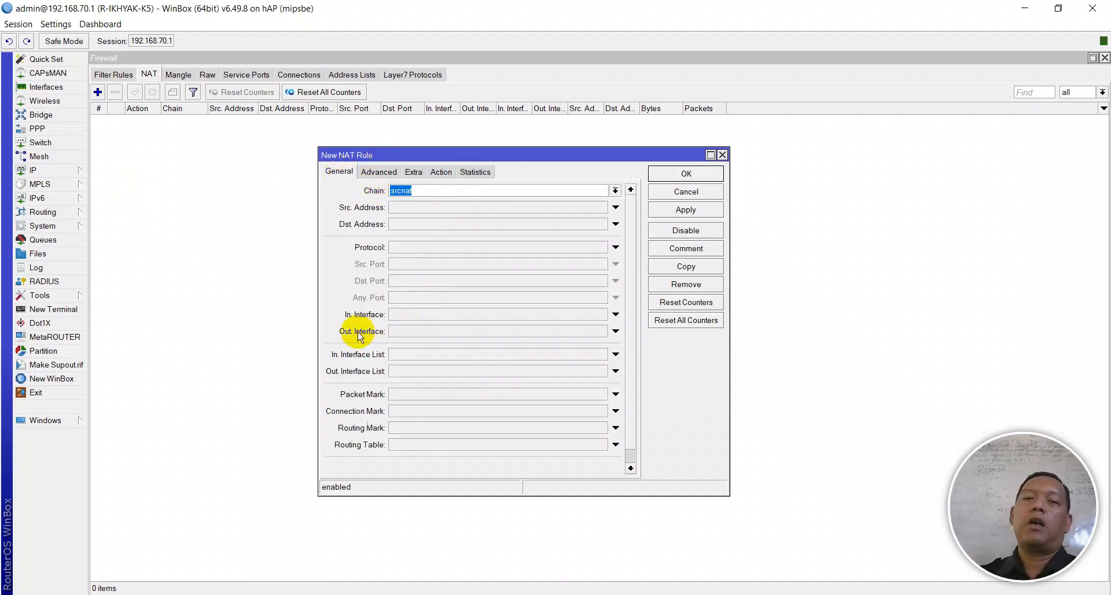
pyautogui.click(399, 331)
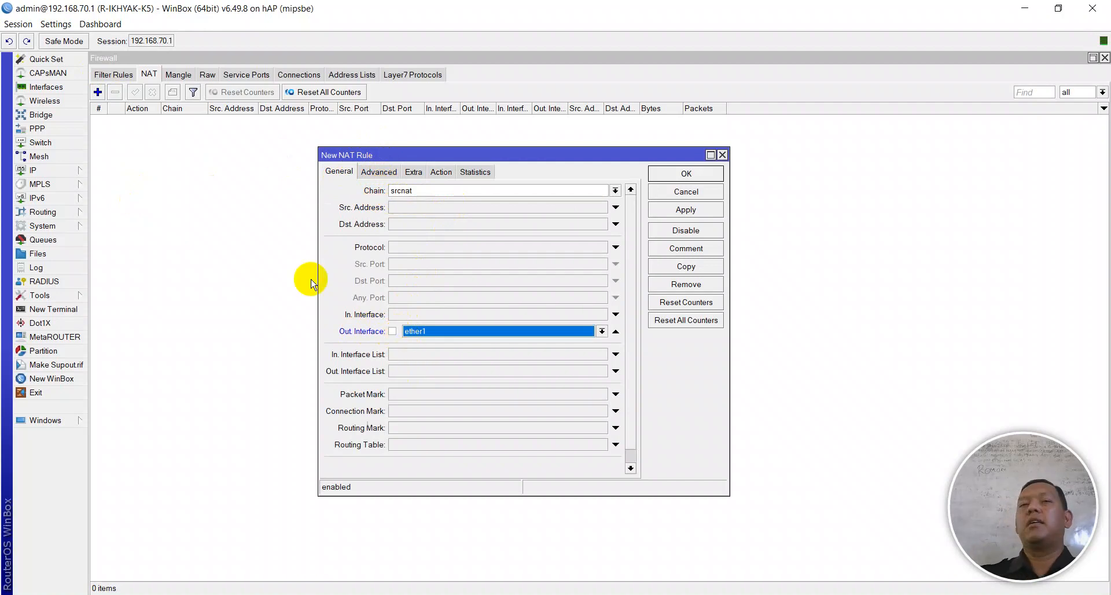
# - Set the rule's action to src-nat with To Addresses 172.16.50.1
pyautogui.click(441, 172)
pyautogui.click(441, 190)
pyautogui.click(427, 258)
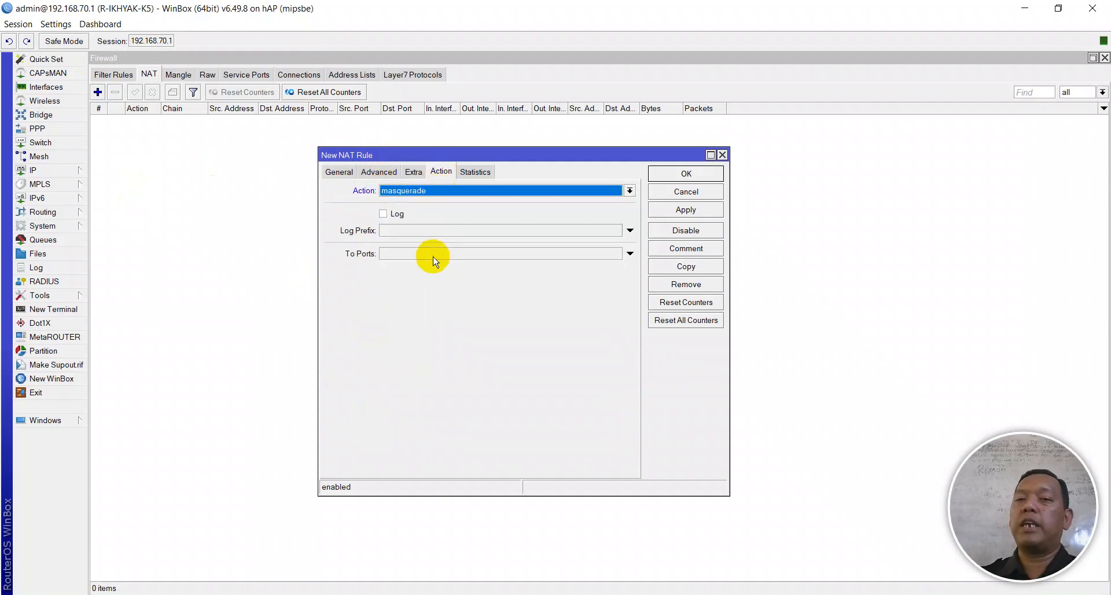
pyautogui.click(427, 191)
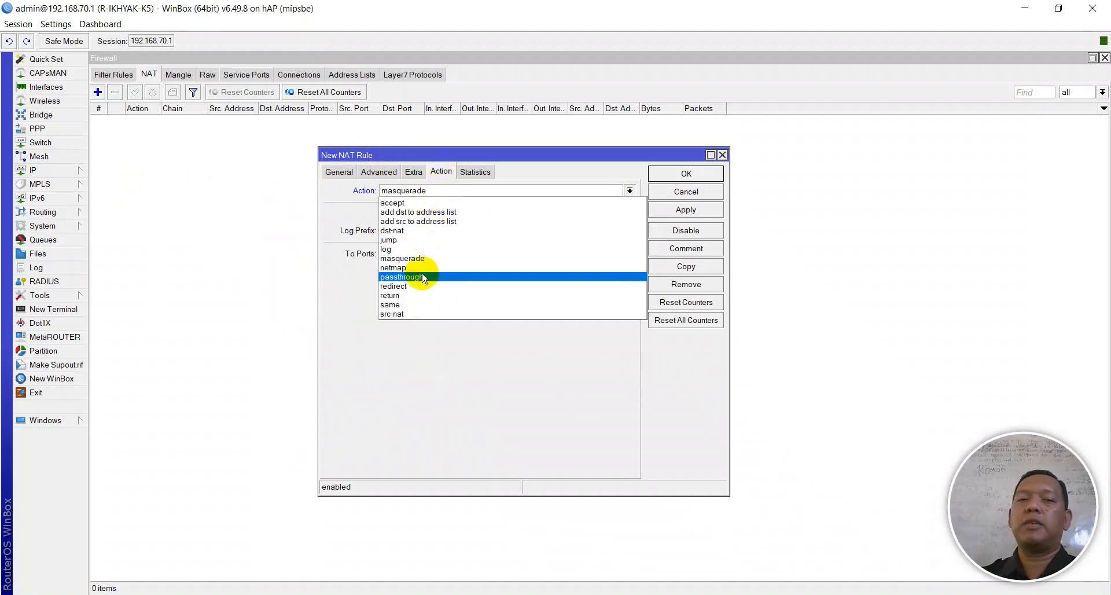
pyautogui.click(419, 313)
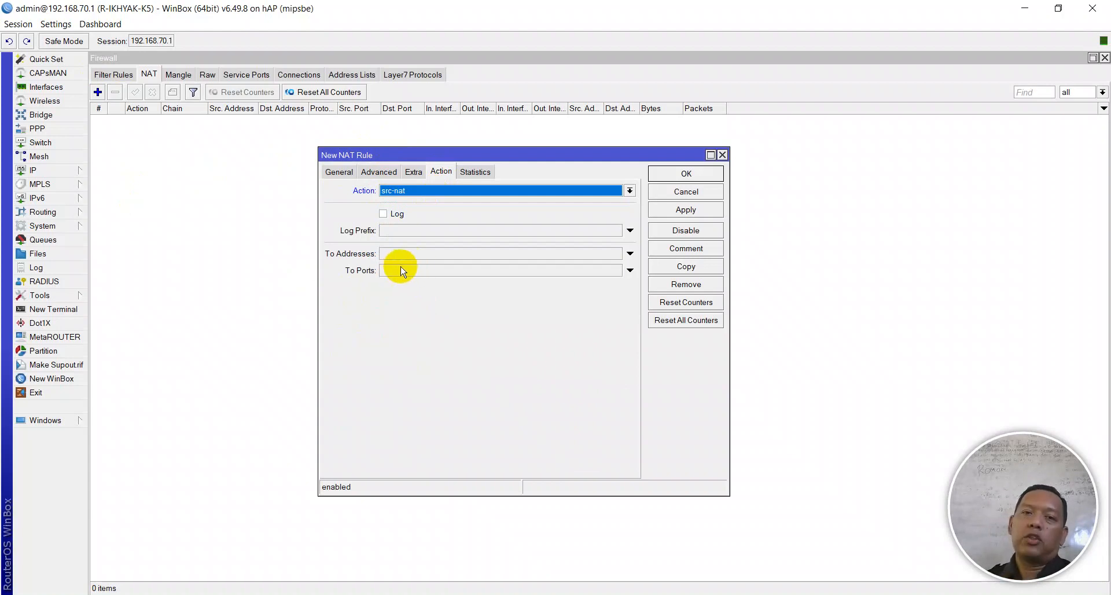
pyautogui.click(415, 255)
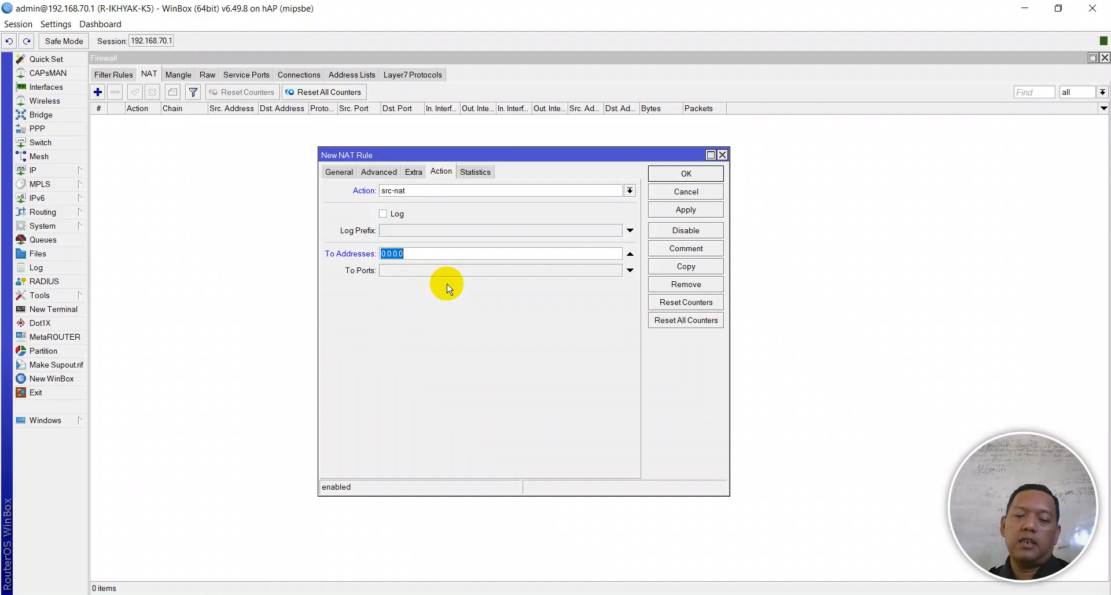
pyautogui.write('172.16.50.1')
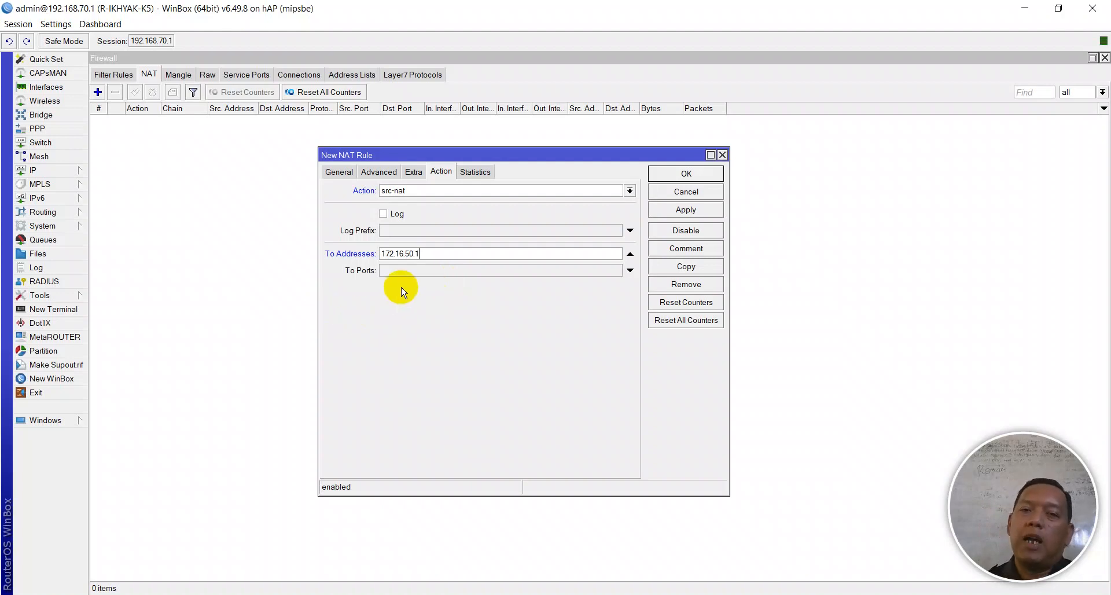
pyautogui.moveTo(429, 254); pyautogui.dragTo(362, 254)
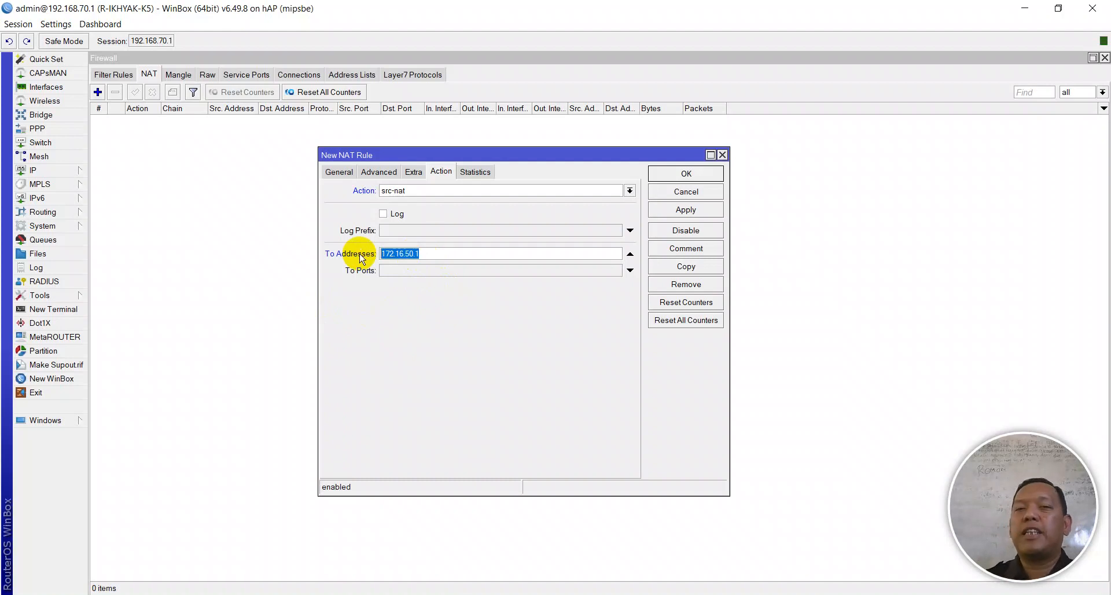
# - Look up the ether1 DHCP client's gateway address, 172.16.50.1, then close the DHCP windows
pyautogui.click(78, 170)
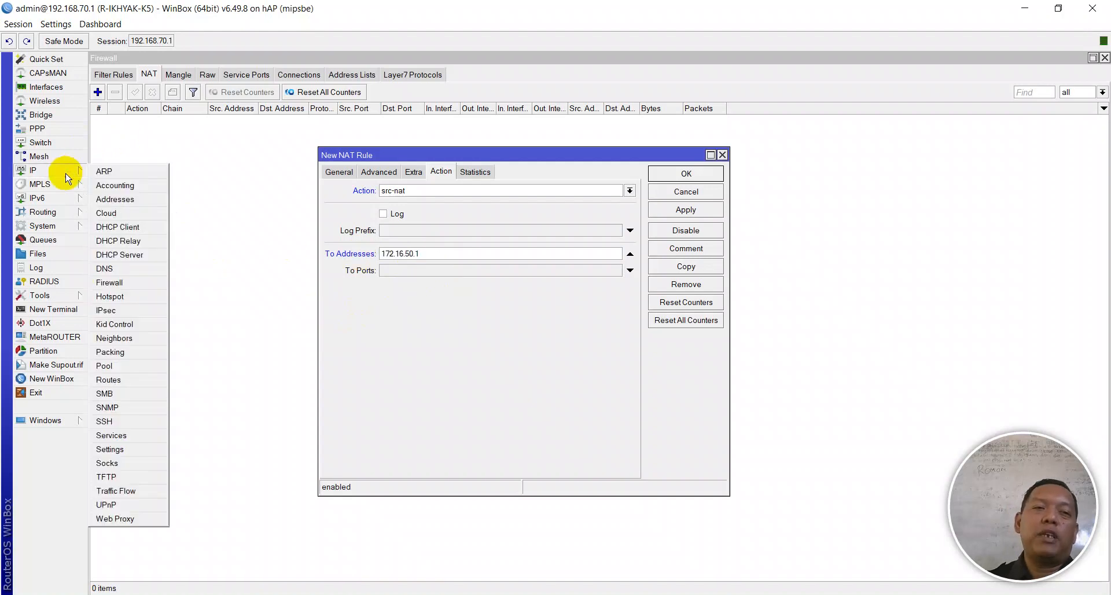
pyautogui.click(139, 228)
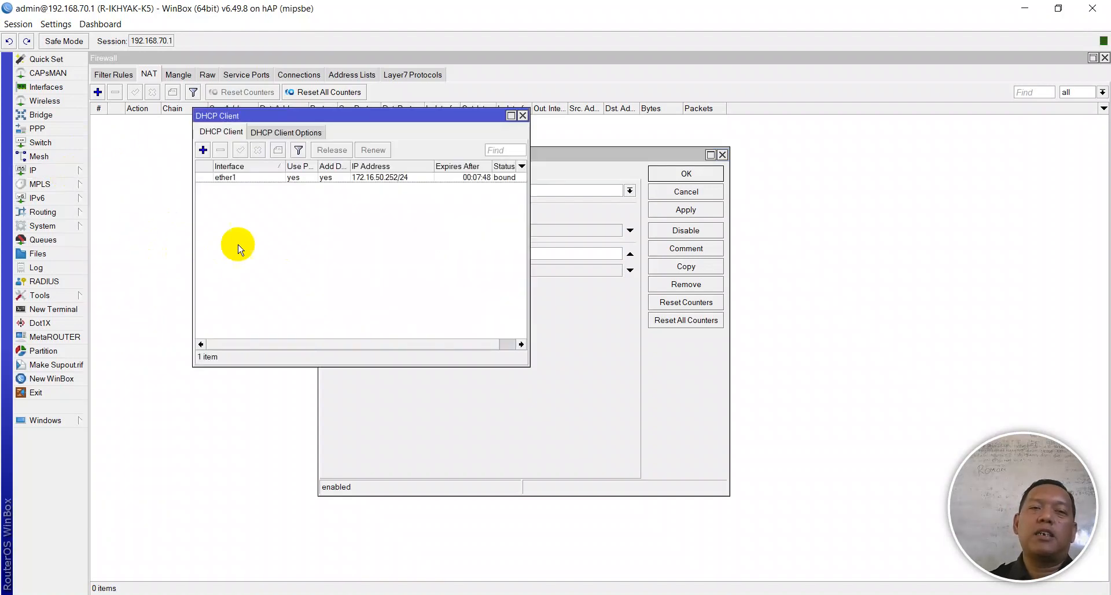
pyautogui.doubleClick(227, 179)
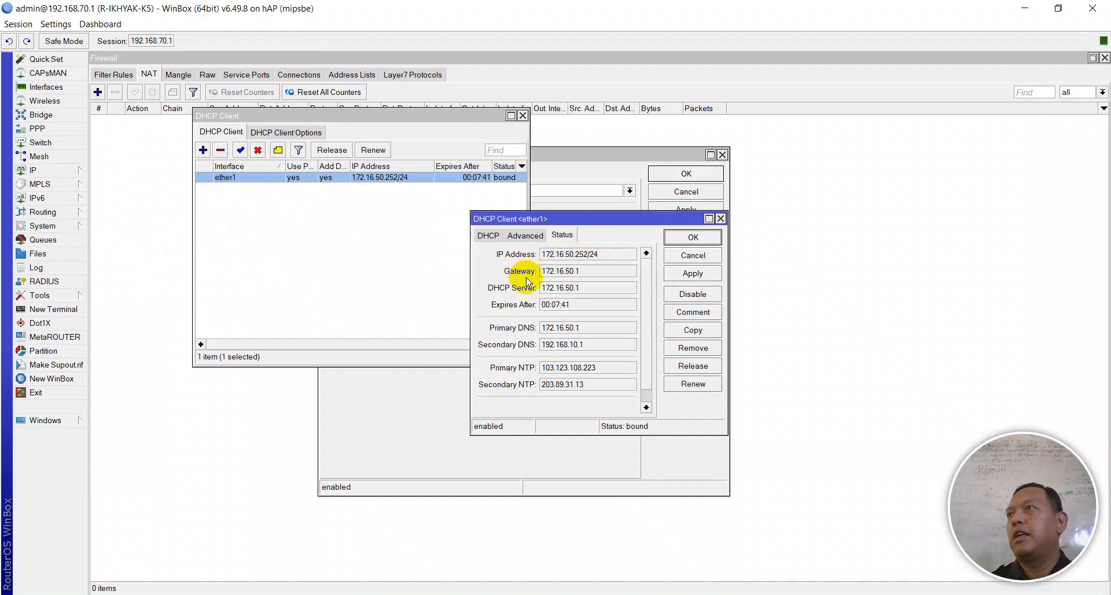
pyautogui.moveTo(595, 272); pyautogui.dragTo(527, 275)
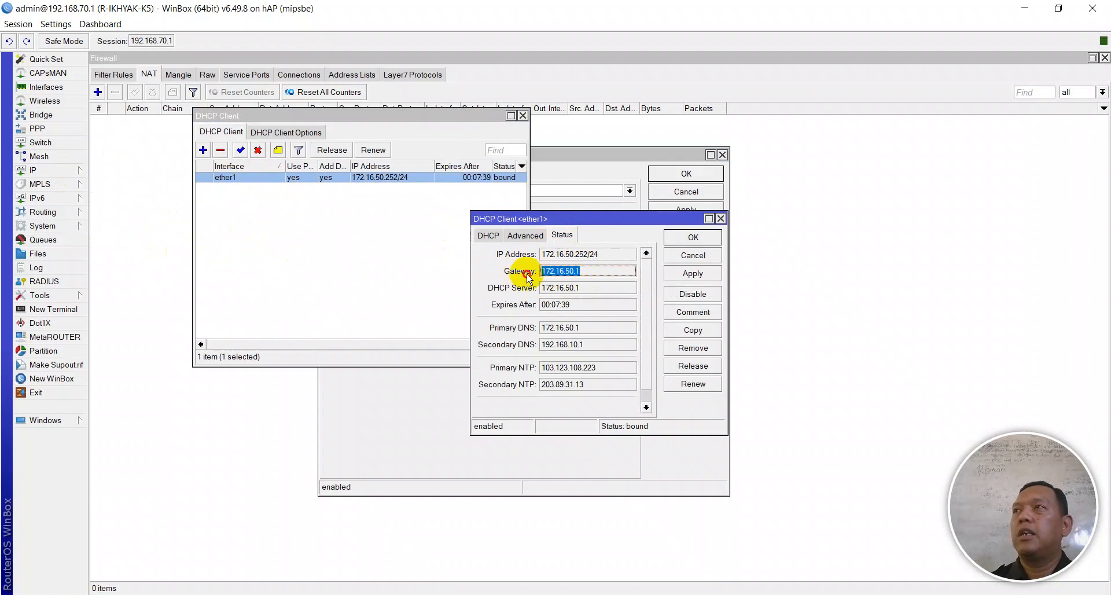
pyautogui.click(681, 243)
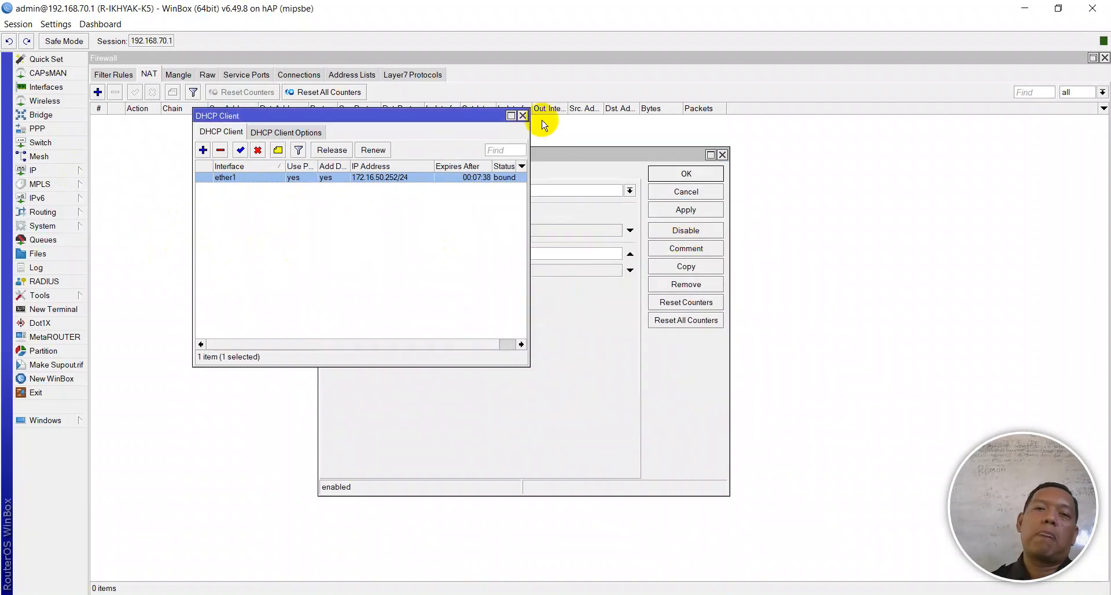
pyautogui.click(523, 115)
# - Save the new src-nat rule on ether1 translating to 172.16.50.1
pyautogui.click(498, 250)
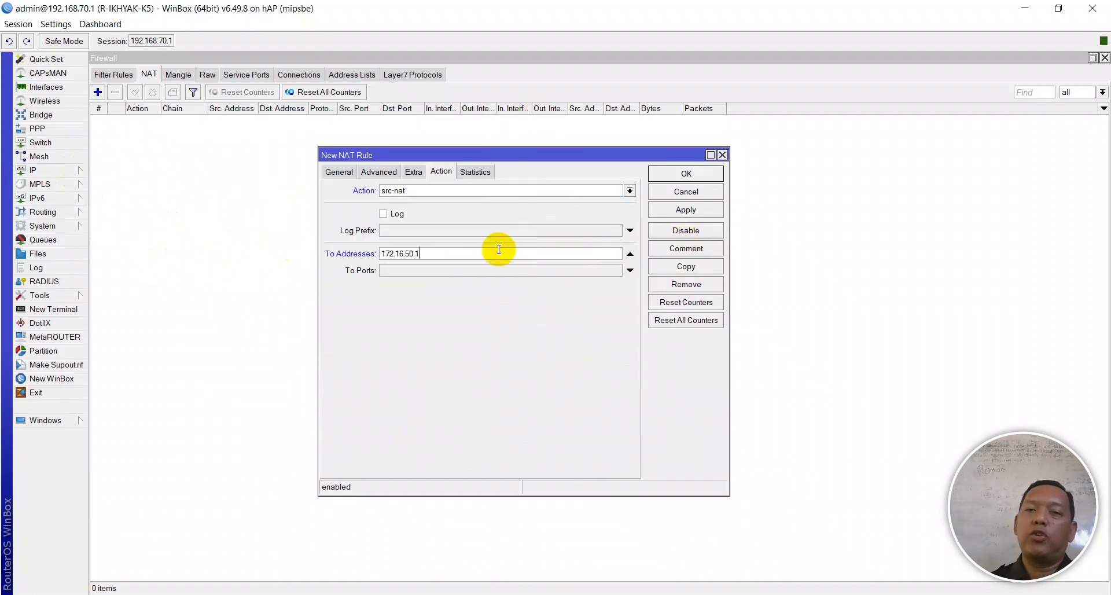
pyautogui.click(681, 209)
pyautogui.click(687, 175)
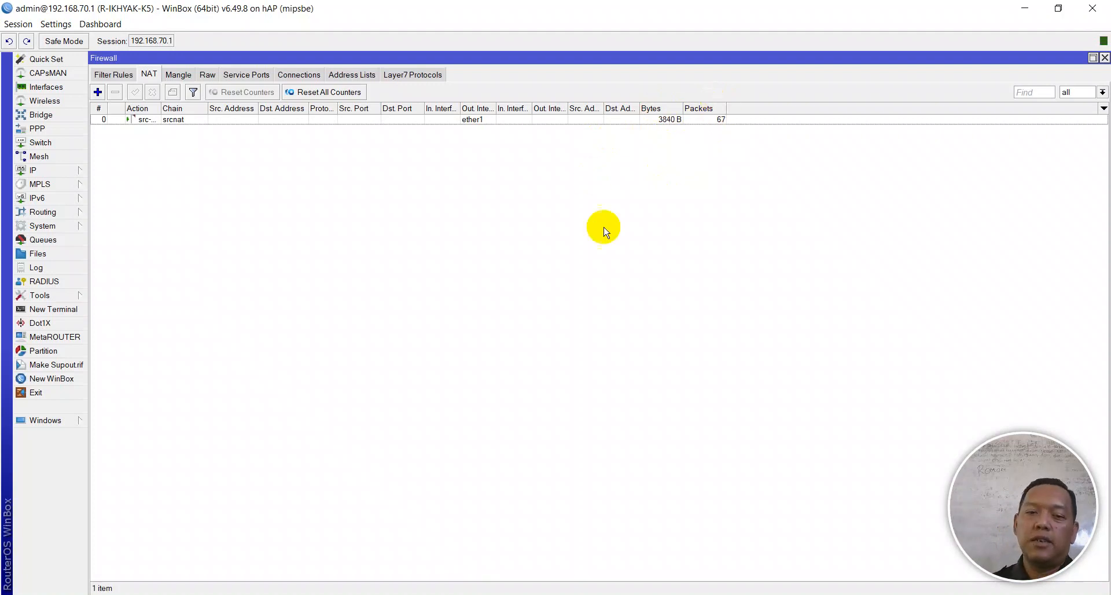
# - Rerun ping facebook.com in Command Prompt, stop it with Ctrl+C, and return to Network Connections
pyautogui.moveTo(570, 594)
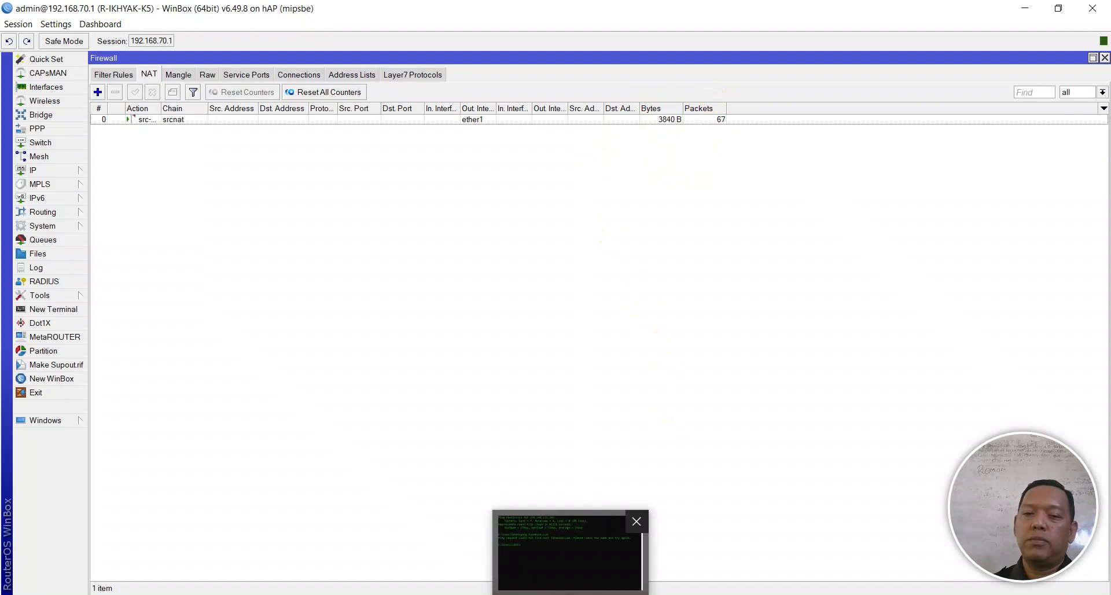
pyautogui.click(570, 553)
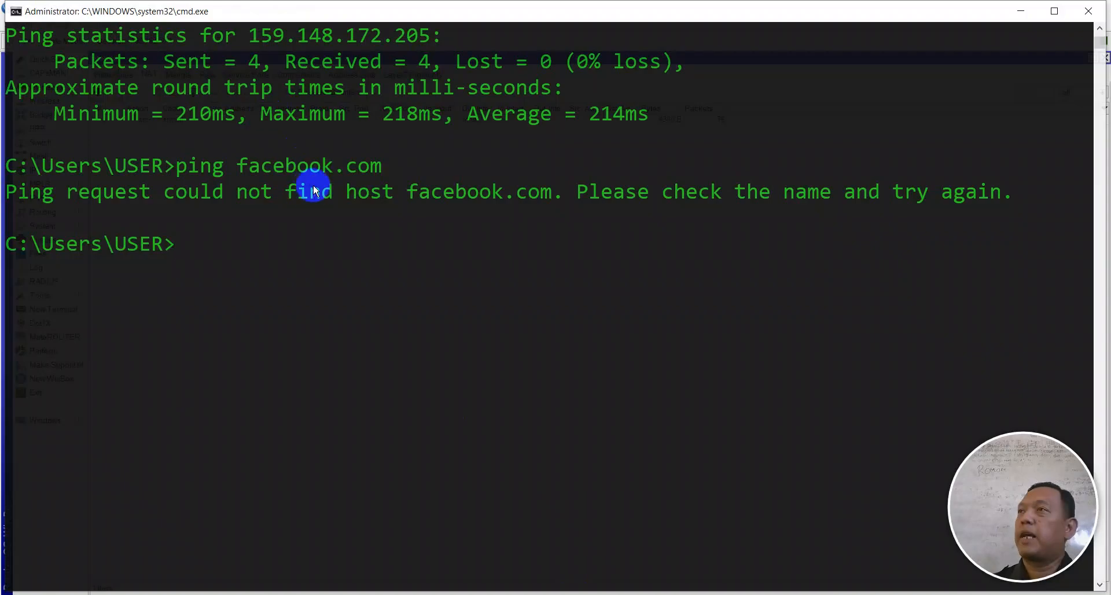
pyautogui.click(314, 243)
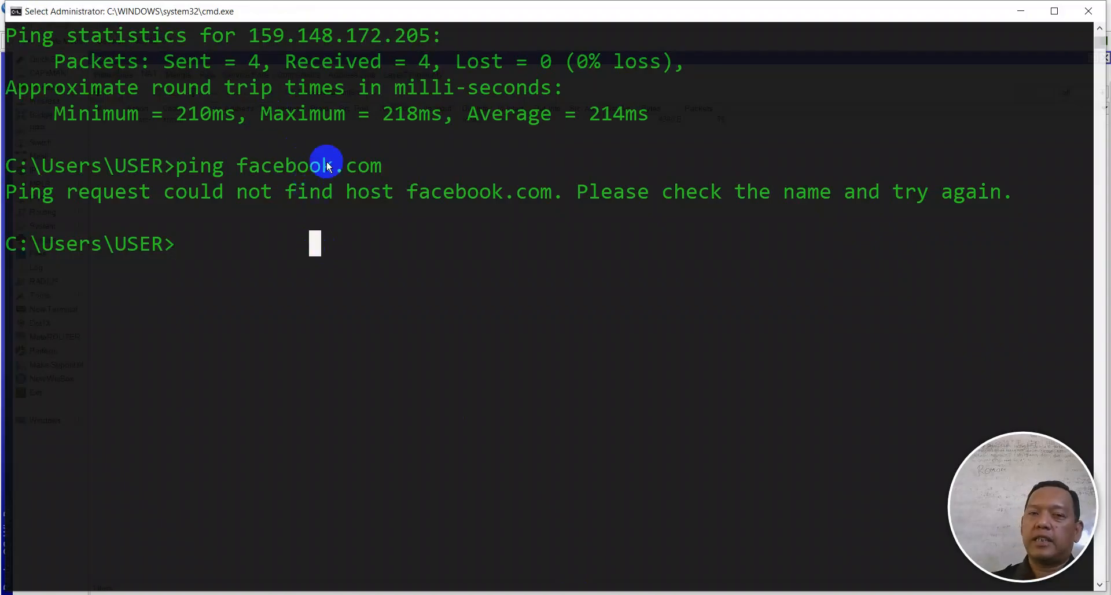
pyautogui.press('Escape')
pyautogui.press('Up')
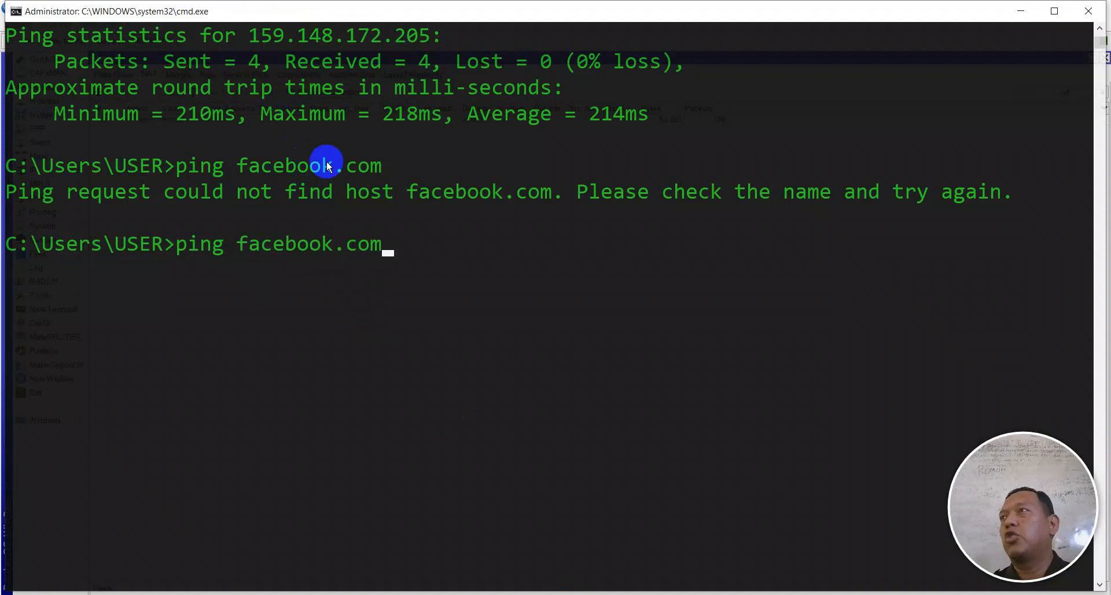
pyautogui.press('Return')
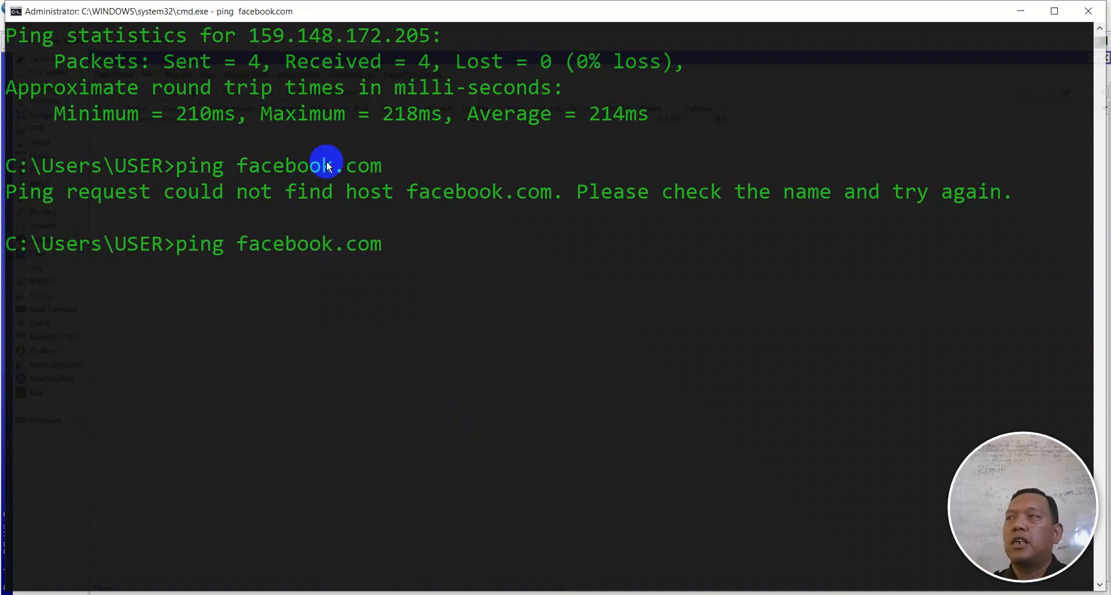
pyautogui.hotkey('ctrl', 'c')
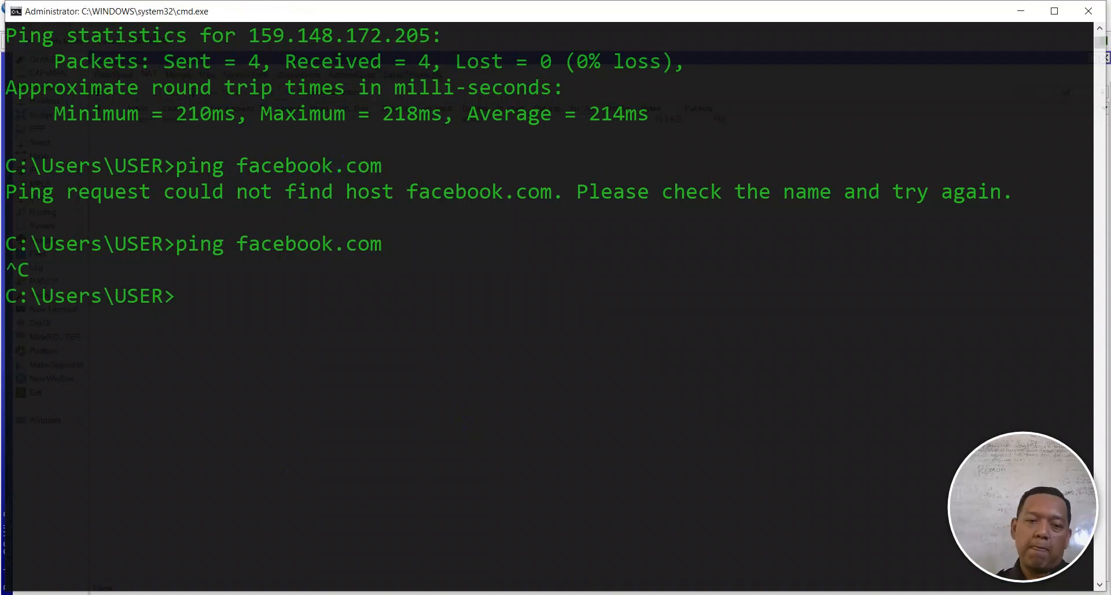
pyautogui.hotkey('alt', 'Tab')
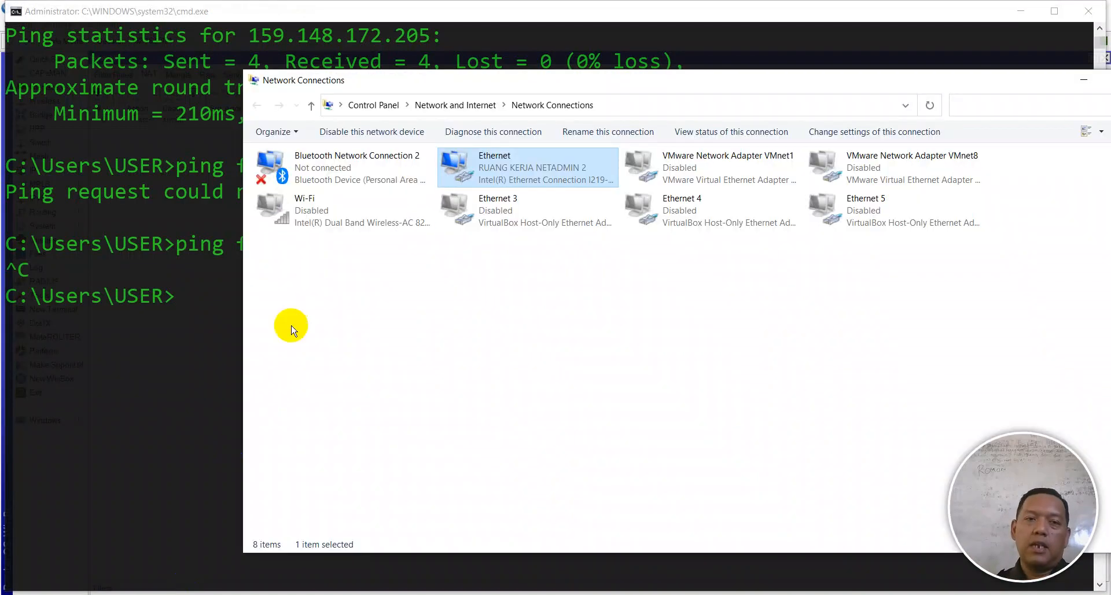
# - Disable and re-enable the Ethernet adapter, then open its status window
pyautogui.rightClick(467, 168)
pyautogui.click(489, 180)
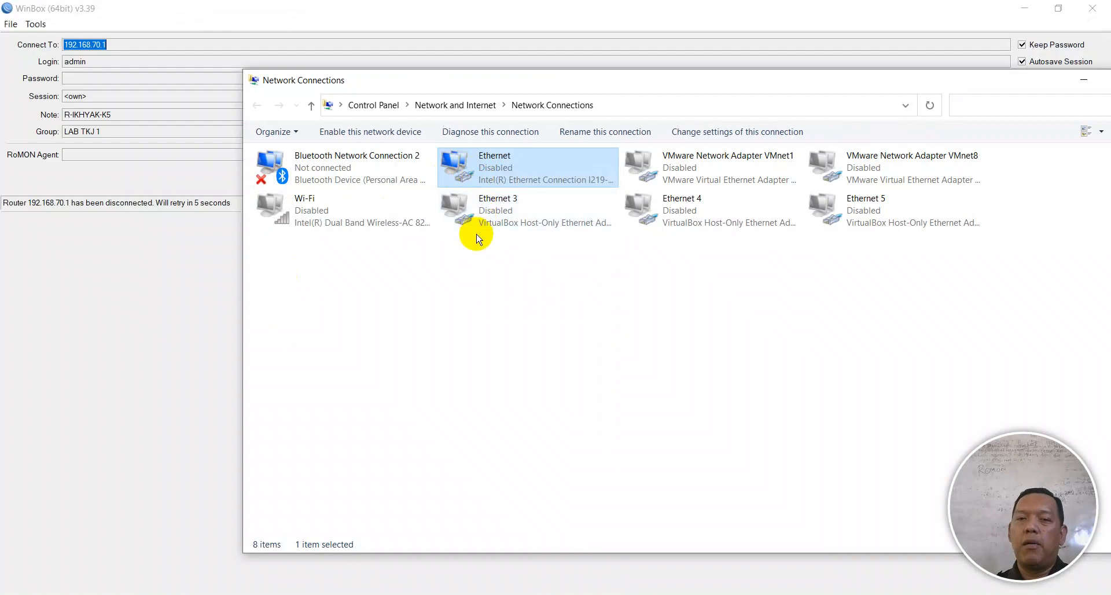
pyautogui.doubleClick(495, 169)
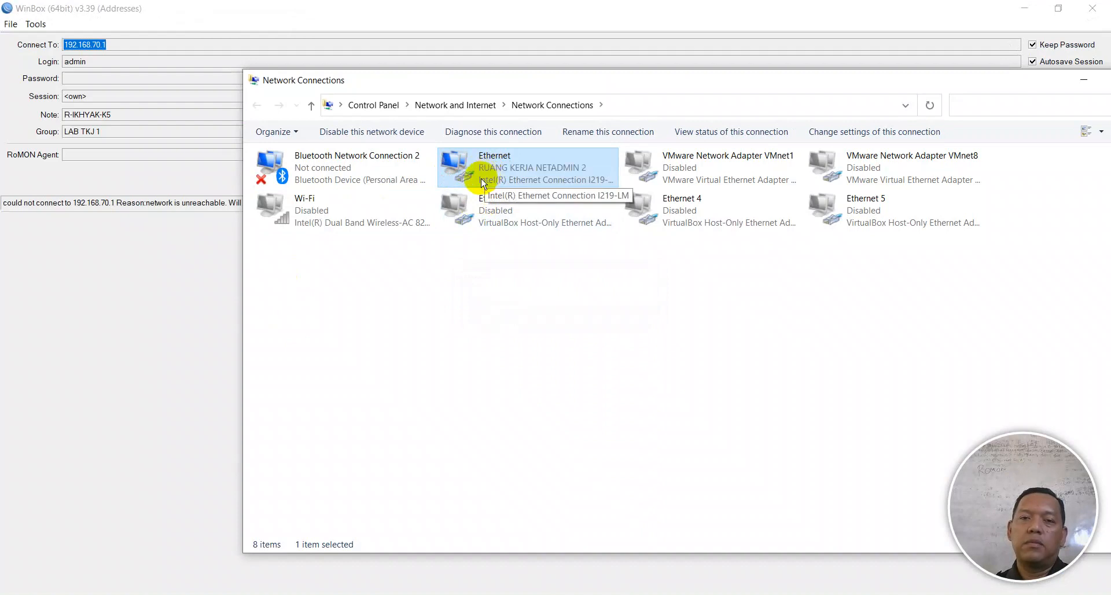
pyautogui.rightClick(479, 184)
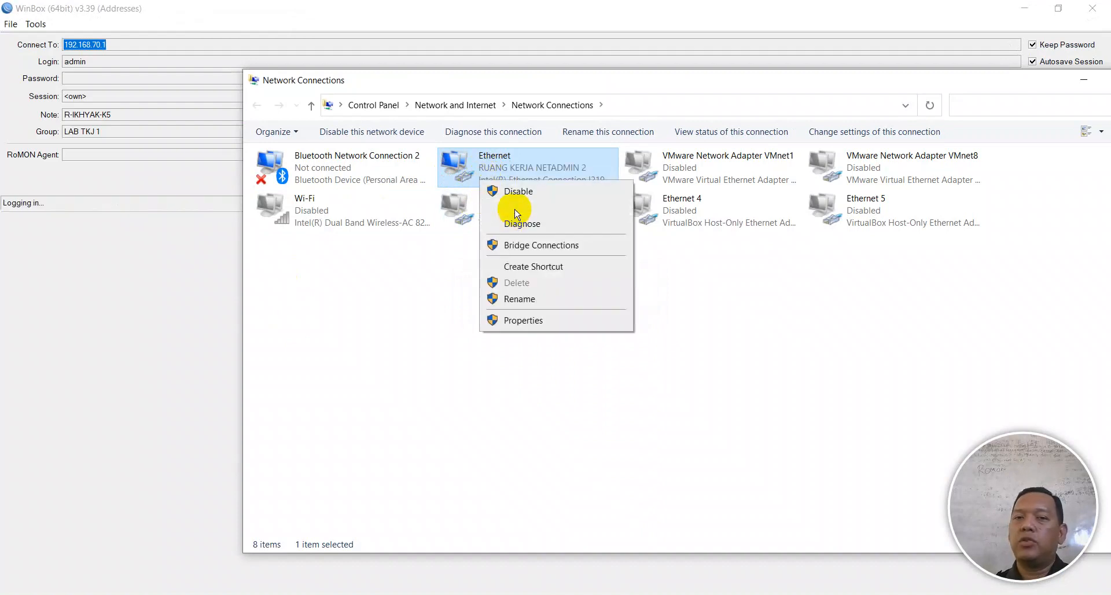
pyautogui.click(514, 208)
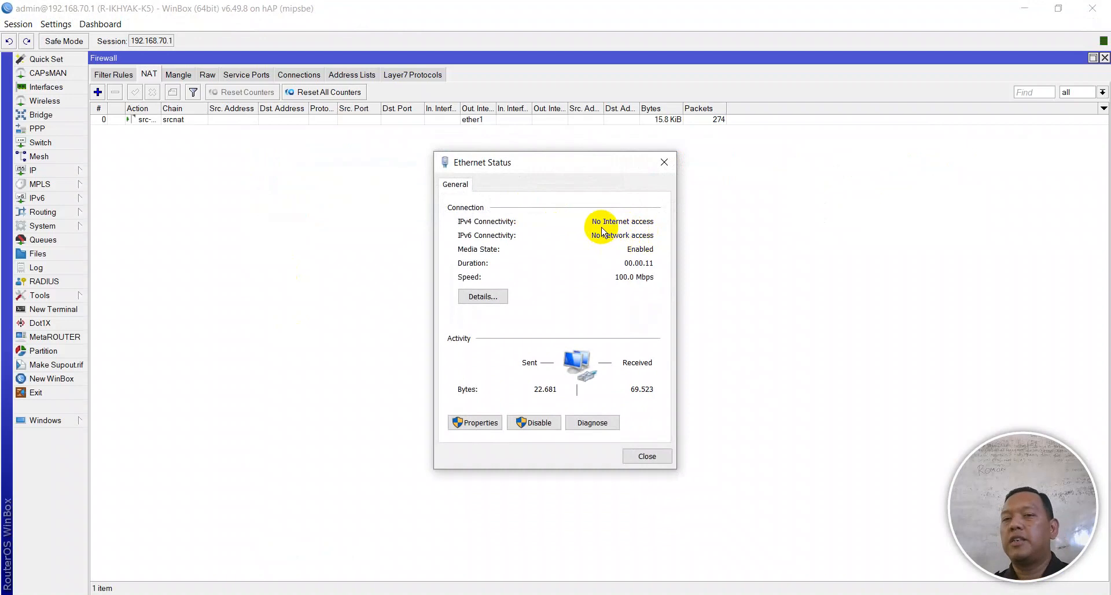
# - Reopen the NAT rule, check the DHCP client list, and save the rule's translation address
pyautogui.doubleClick(473, 121)
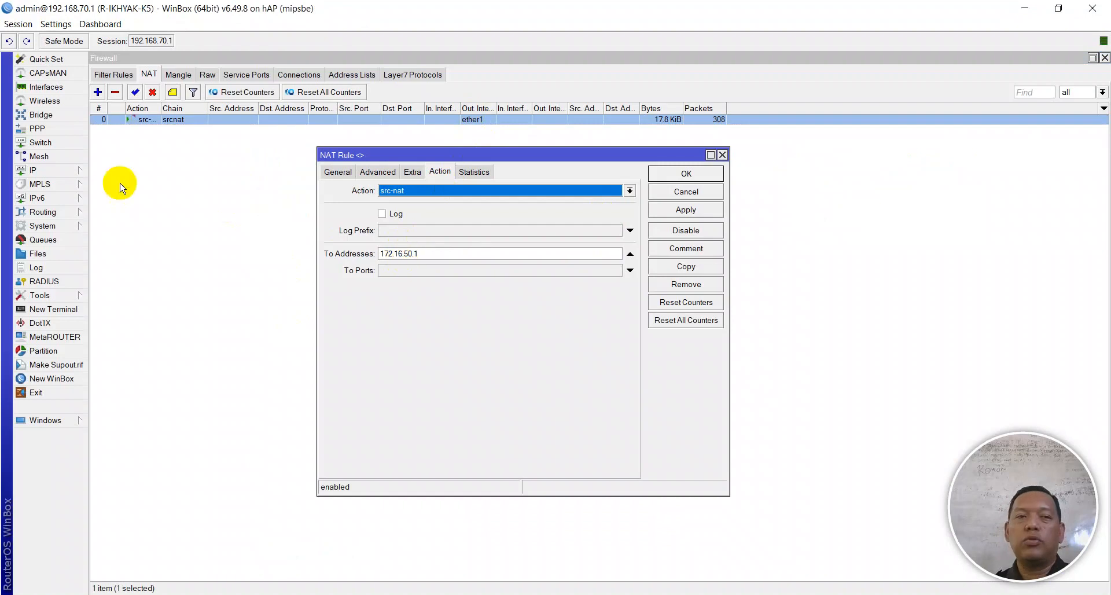
pyautogui.click(74, 174)
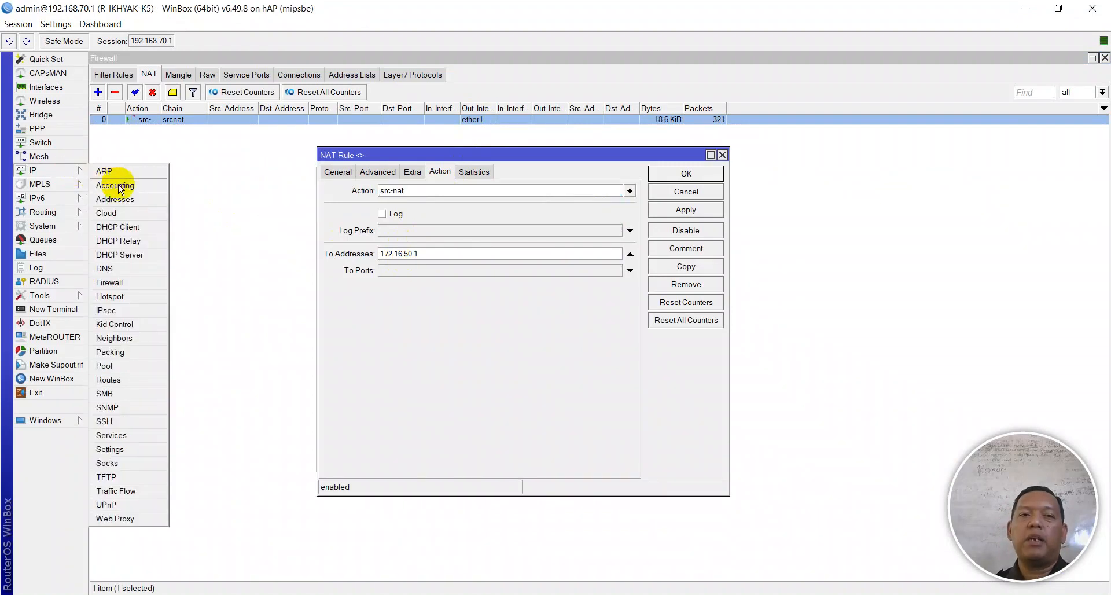
pyautogui.click(126, 231)
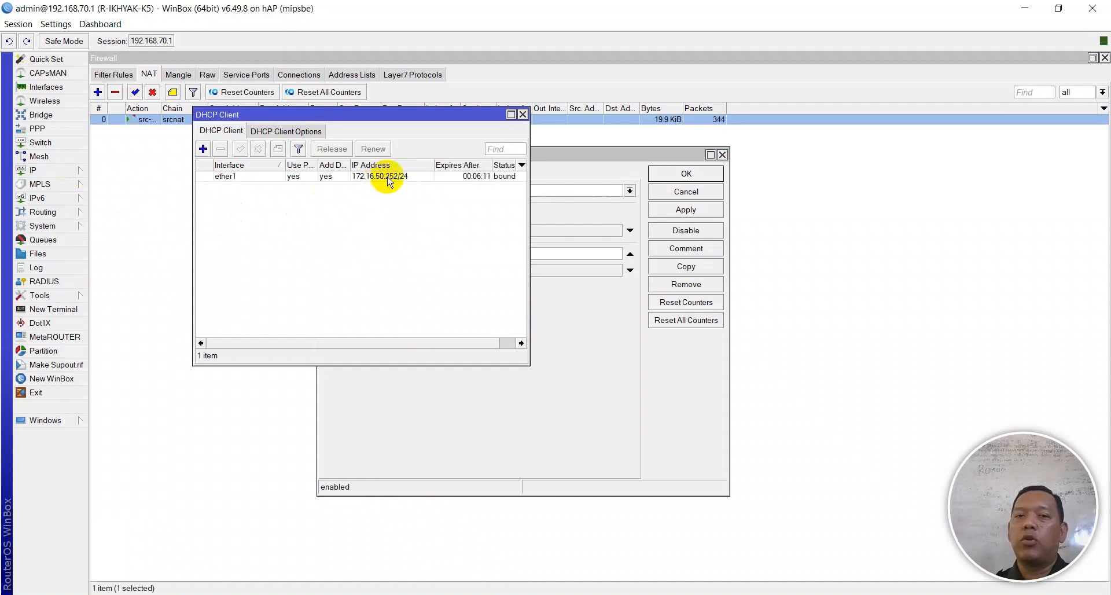
pyautogui.click(553, 256)
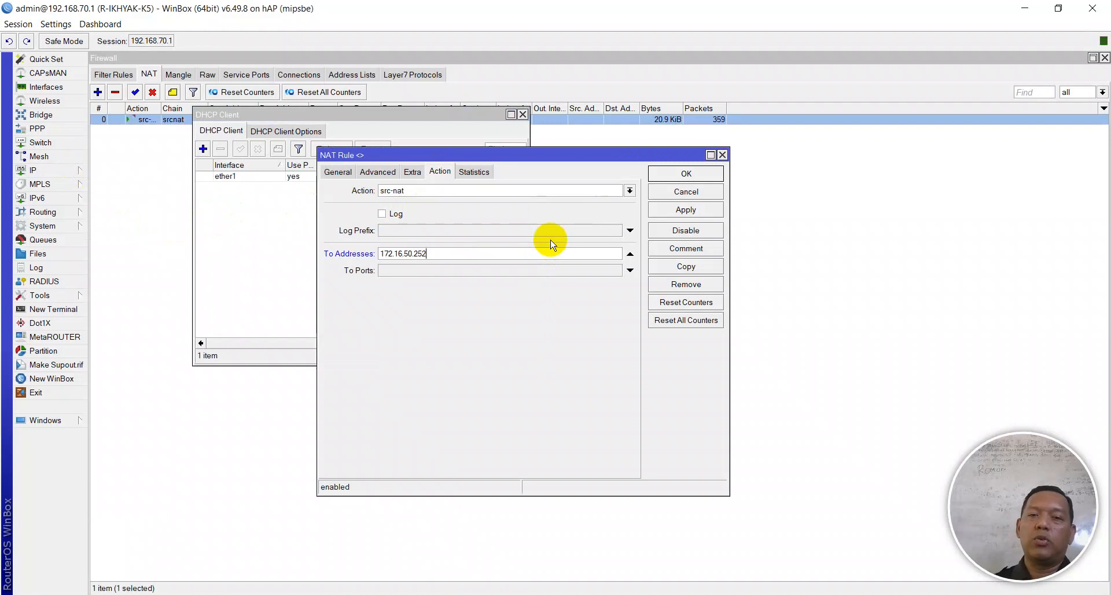
pyautogui.click(683, 210)
pyautogui.click(692, 175)
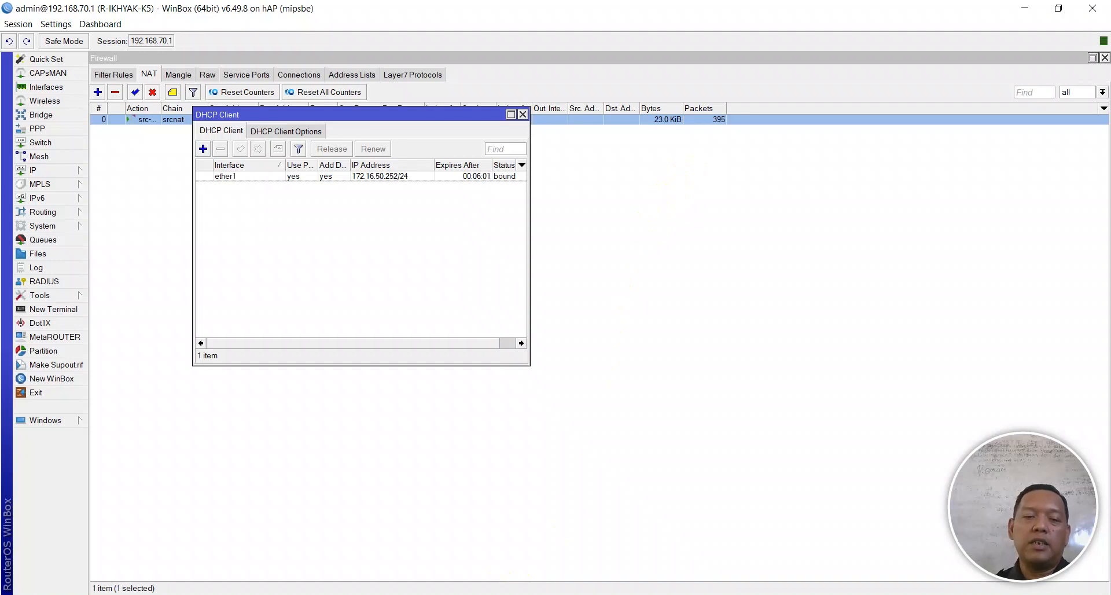
# - Confirm the NAT rule's To Addresses is 172.16.50.252 and save the rule
pyautogui.click(510, 594)
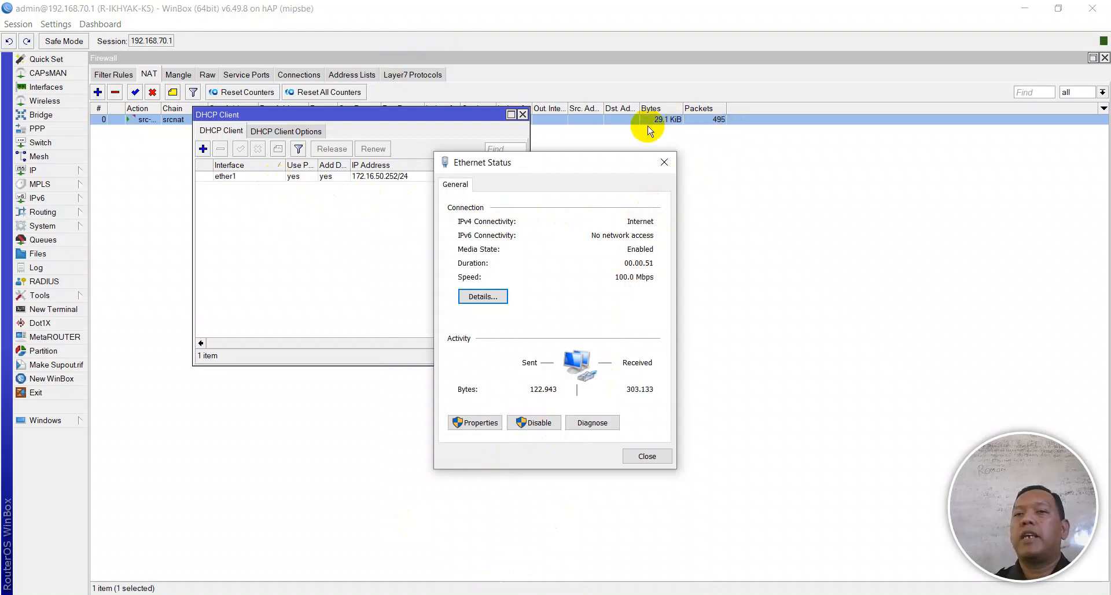
pyautogui.click(460, 131)
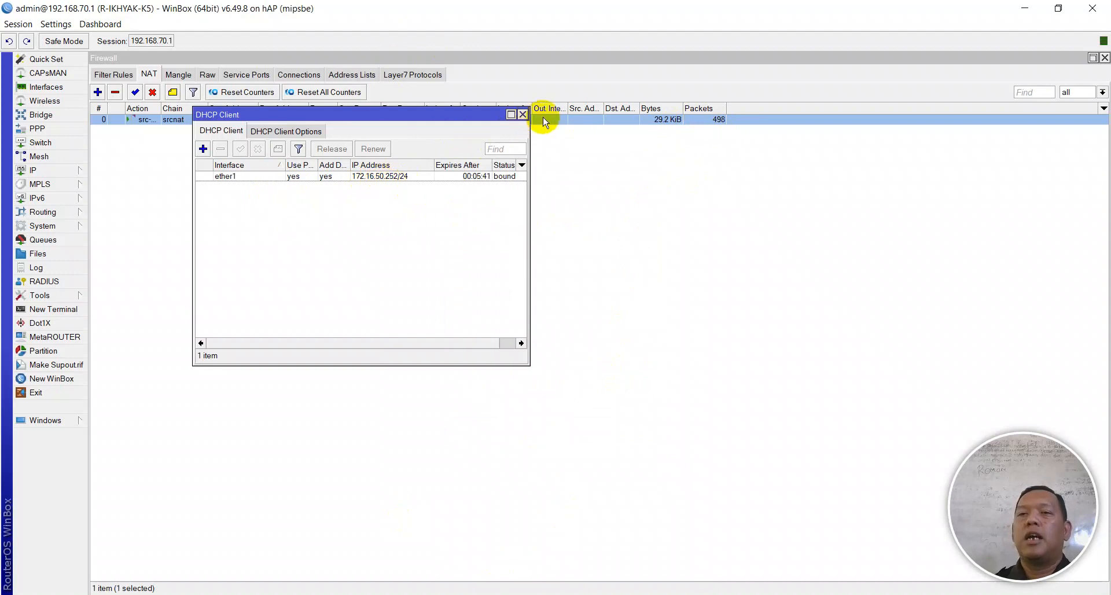
pyautogui.click(589, 124)
pyautogui.doubleClick(590, 124)
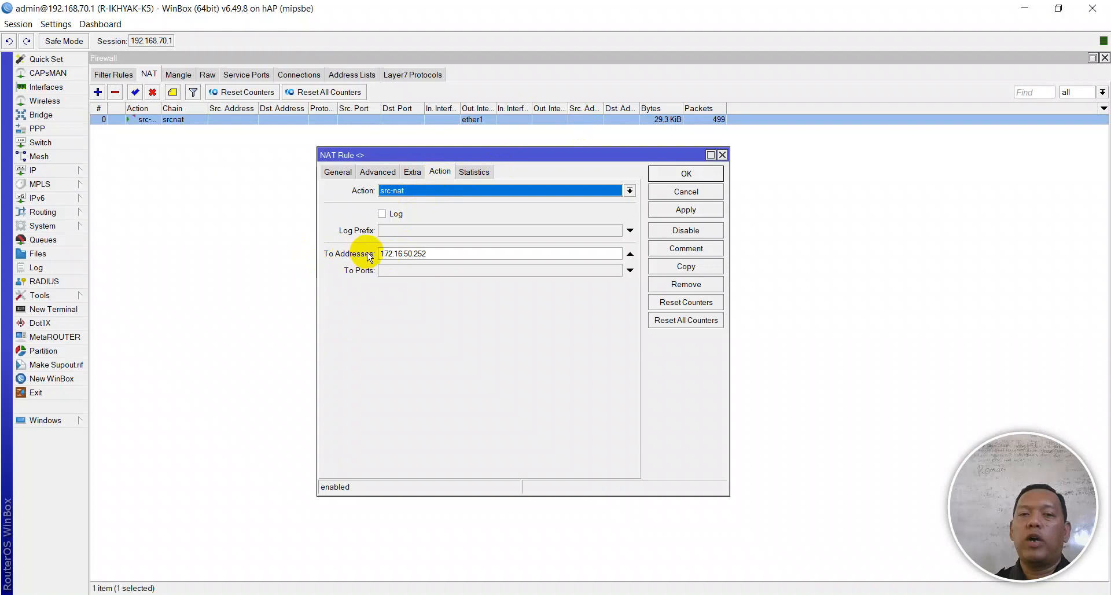
pyautogui.click(454, 254)
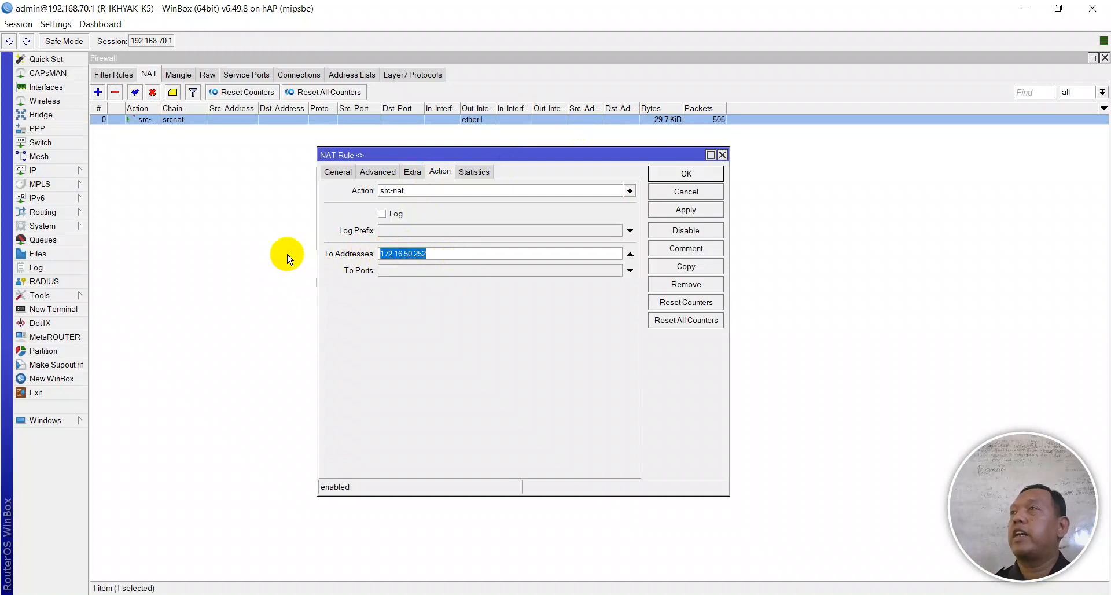
pyautogui.click(436, 255)
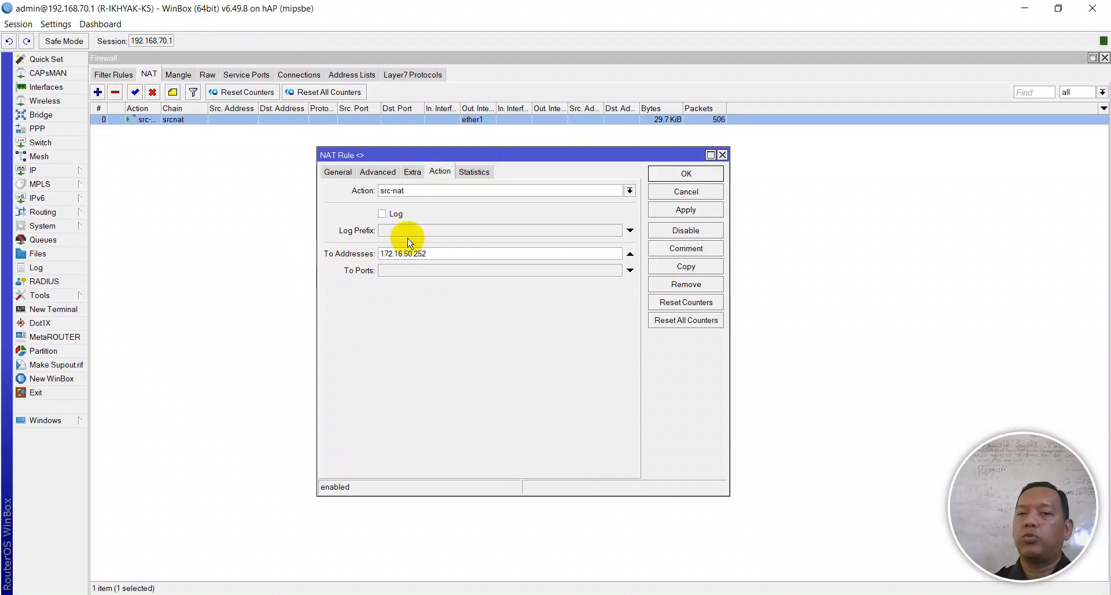
pyautogui.moveTo(444, 256); pyautogui.dragTo(334, 260)
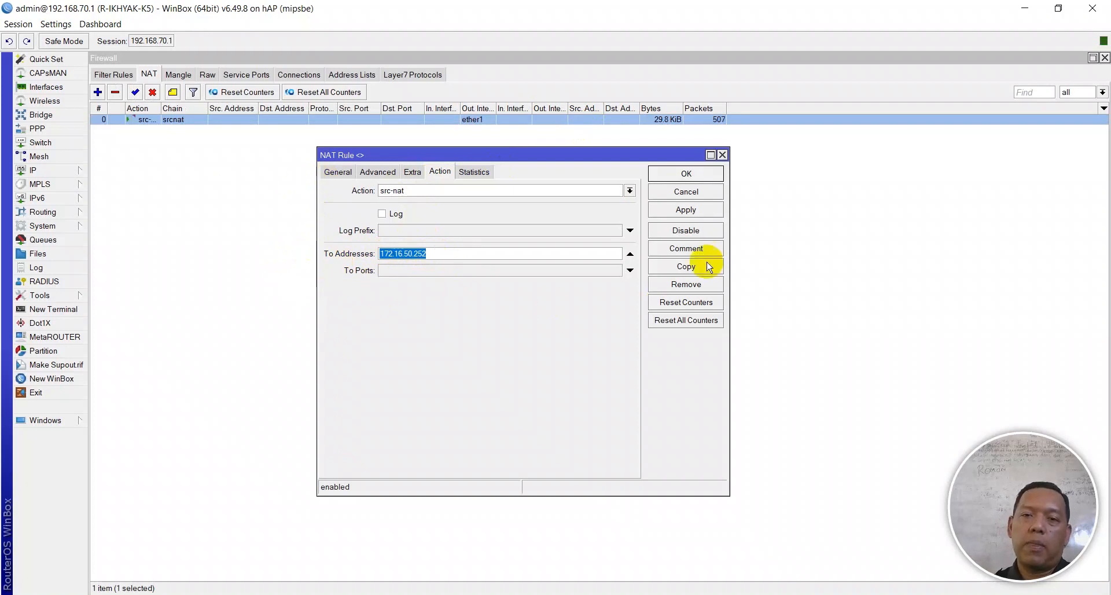
pyautogui.click(689, 174)
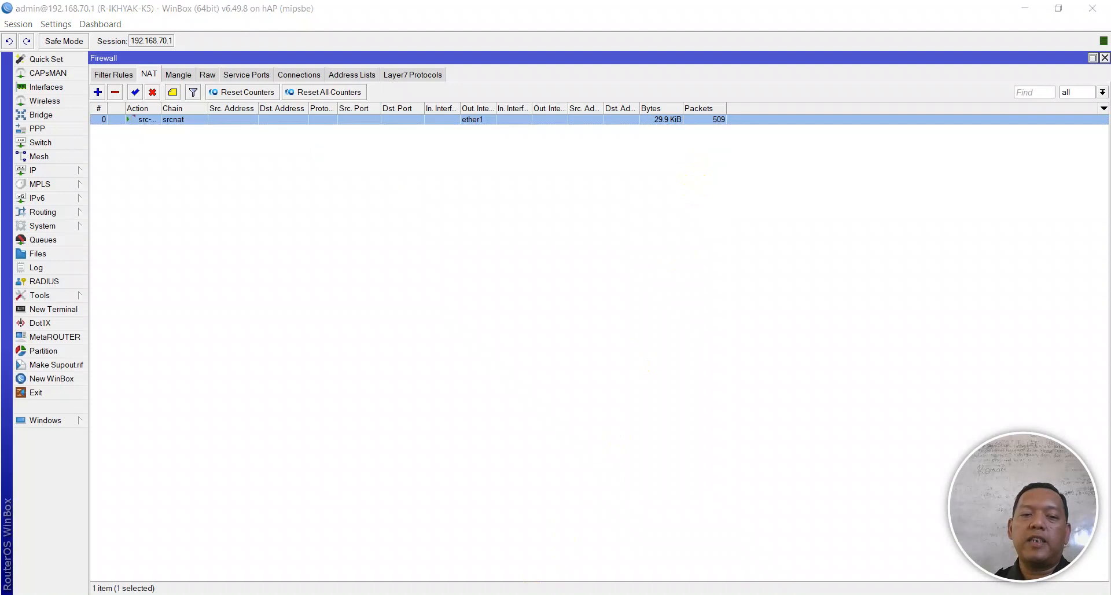
# - Close the Ethernet status window and recall ping facebook.com in Command Prompt
pyautogui.click(269, 594)
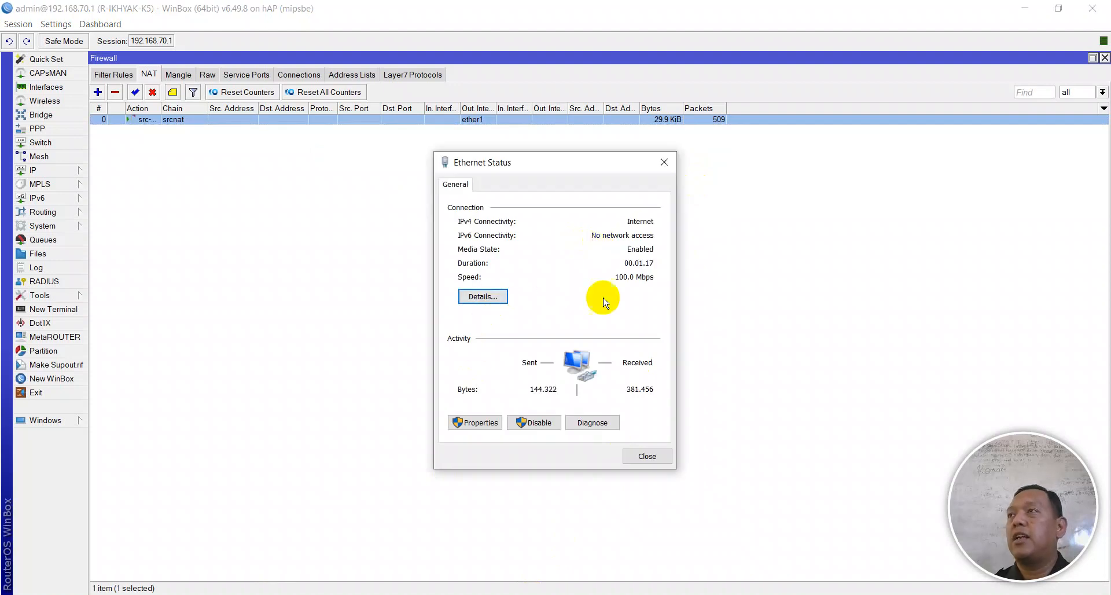
pyautogui.click(643, 456)
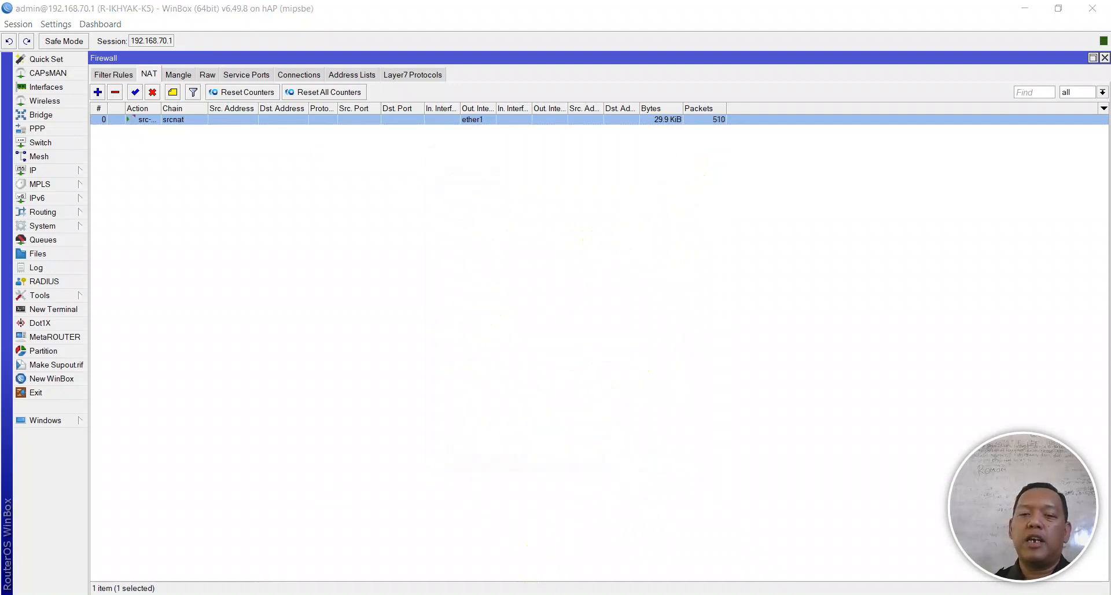
pyautogui.hotkey('alt', 'Tab')
pyautogui.press('Up')
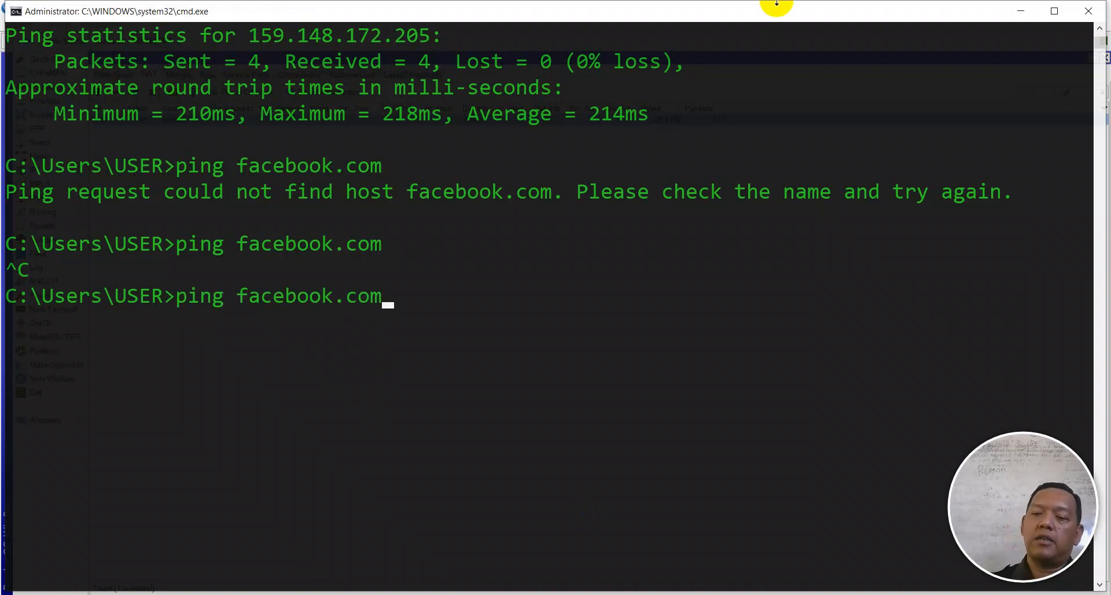
# - Run ping facebook.com, which gets four replies from 31.13.68.35, then show the setup notes
pyautogui.press('Return')
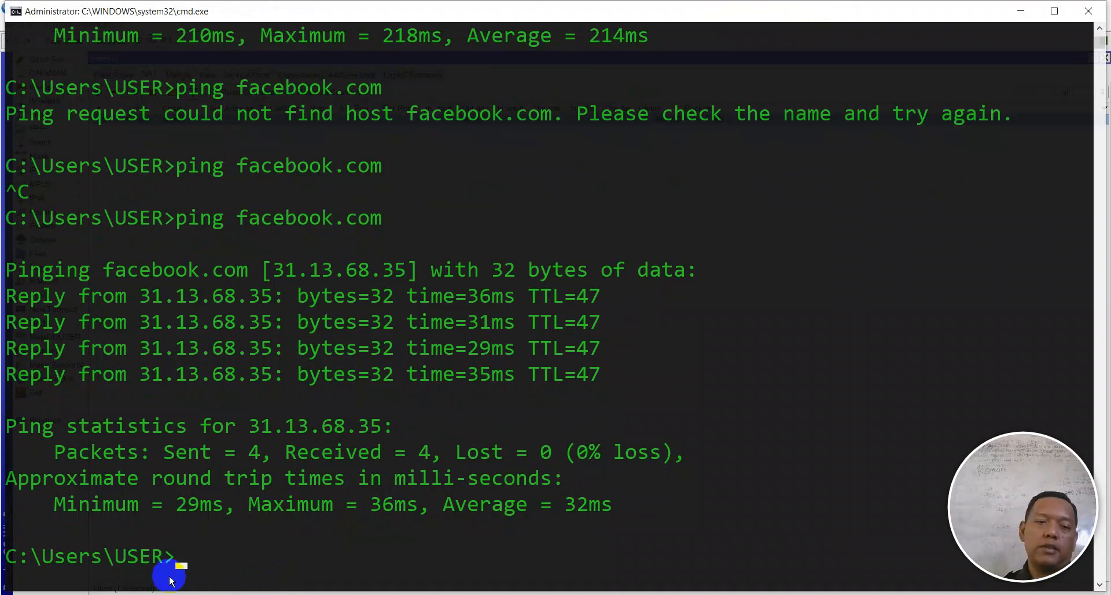
pyautogui.click(365, 593)
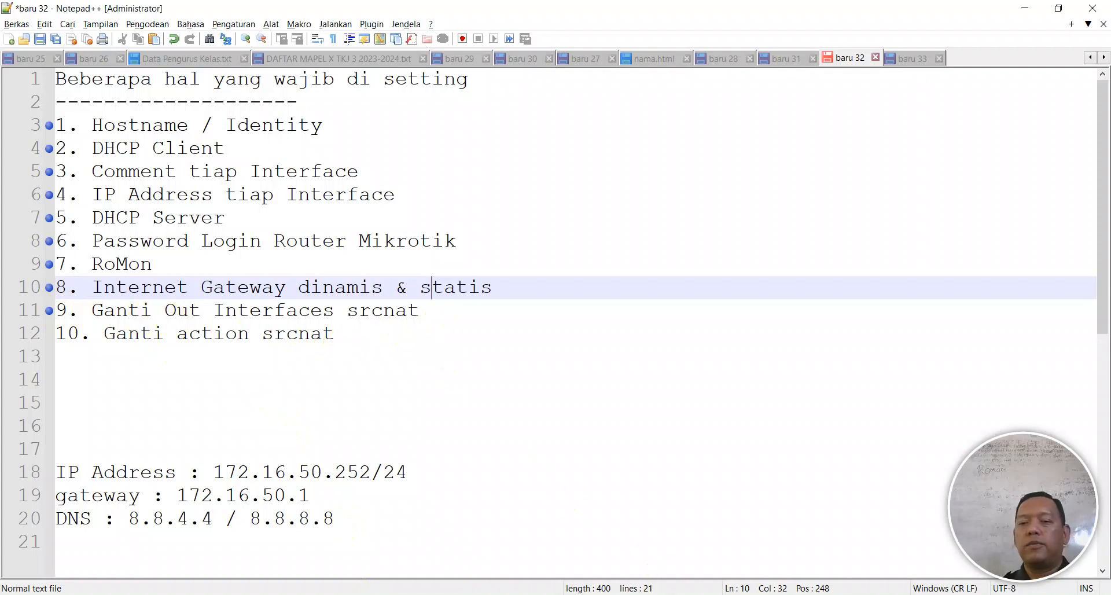
# - Switch from the Notepad++ notes back to WinBox's Firewall NAT list
pyautogui.hotkey('alt', 'Tab')
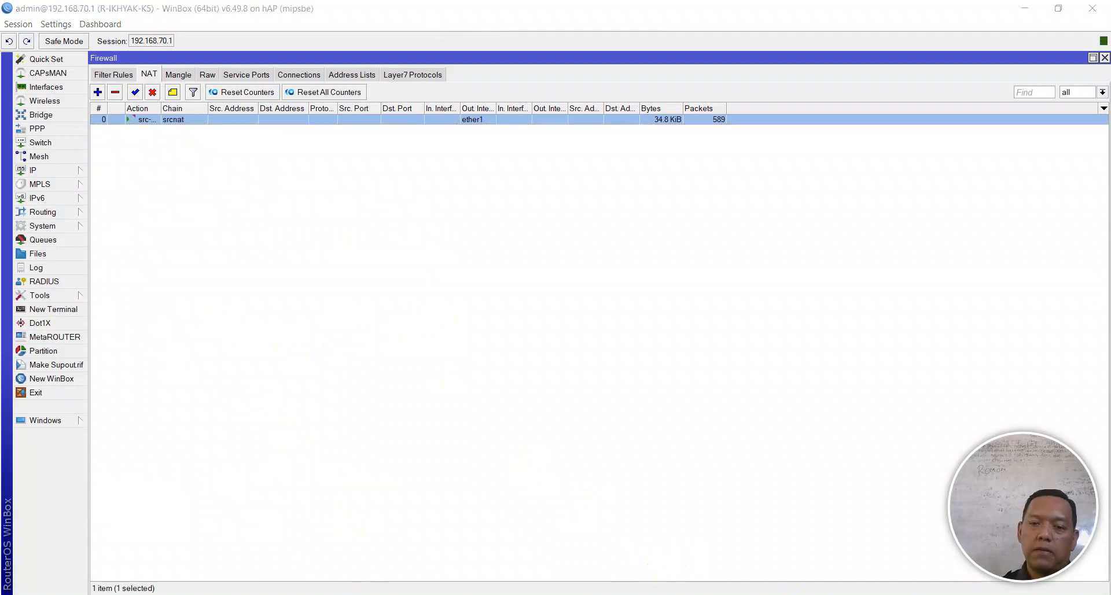
# - Run a continuous ping facebook.com -t, which gets Destination net unreachable from 192.168.70.1
pyautogui.hotkey('alt', 'Tab')
pyautogui.scroll(-6, 302, 322)
pyautogui.press('Up')
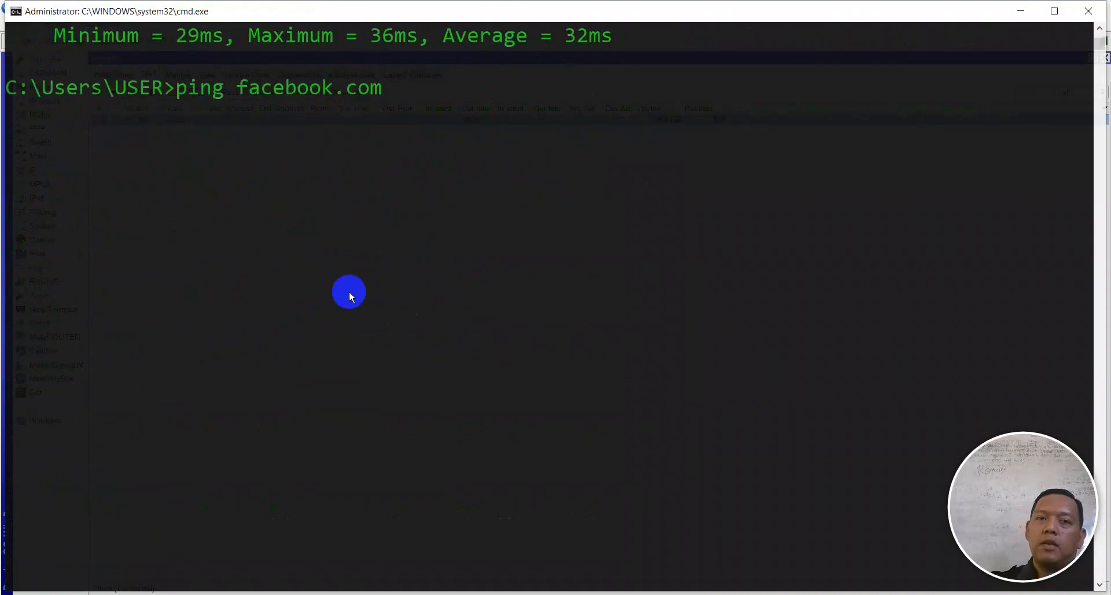
pyautogui.write('-t')
pyautogui.press('Return')
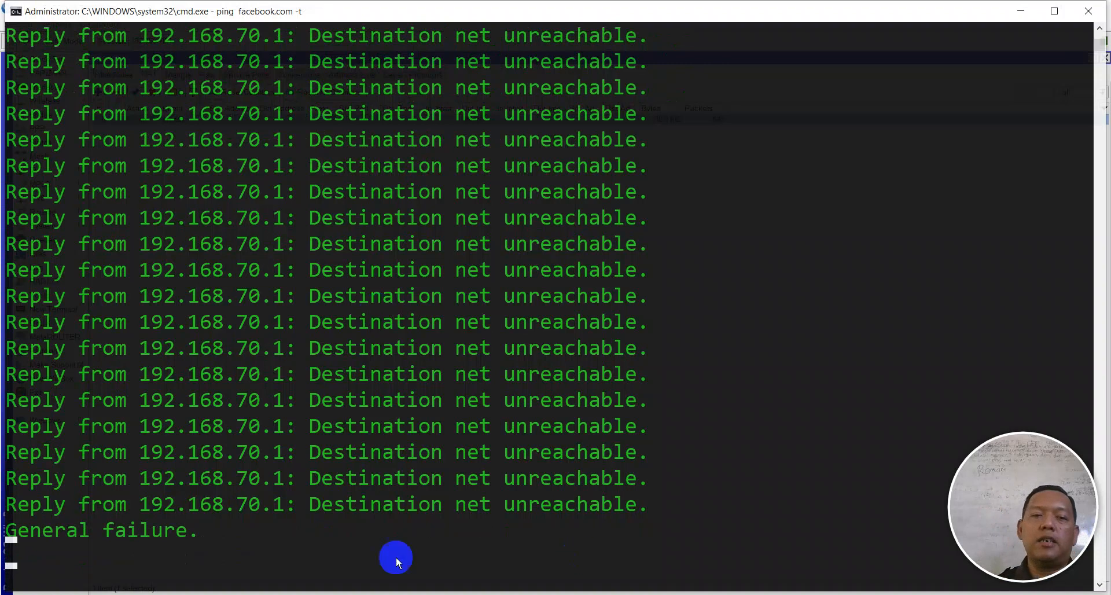
pyautogui.scroll(-3, 305, 380)
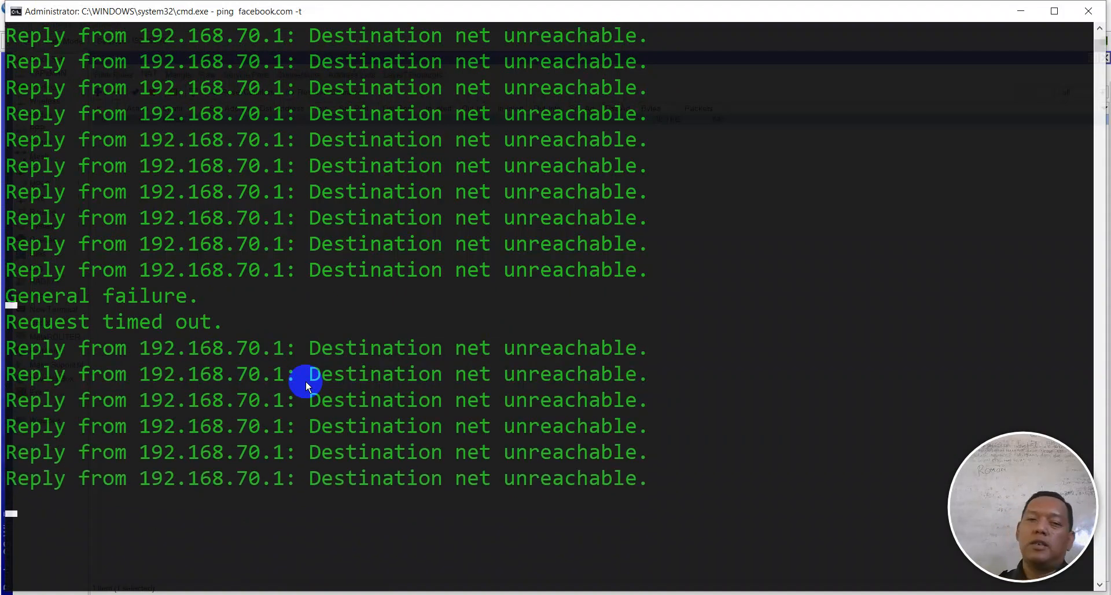
pyautogui.click(590, 594)
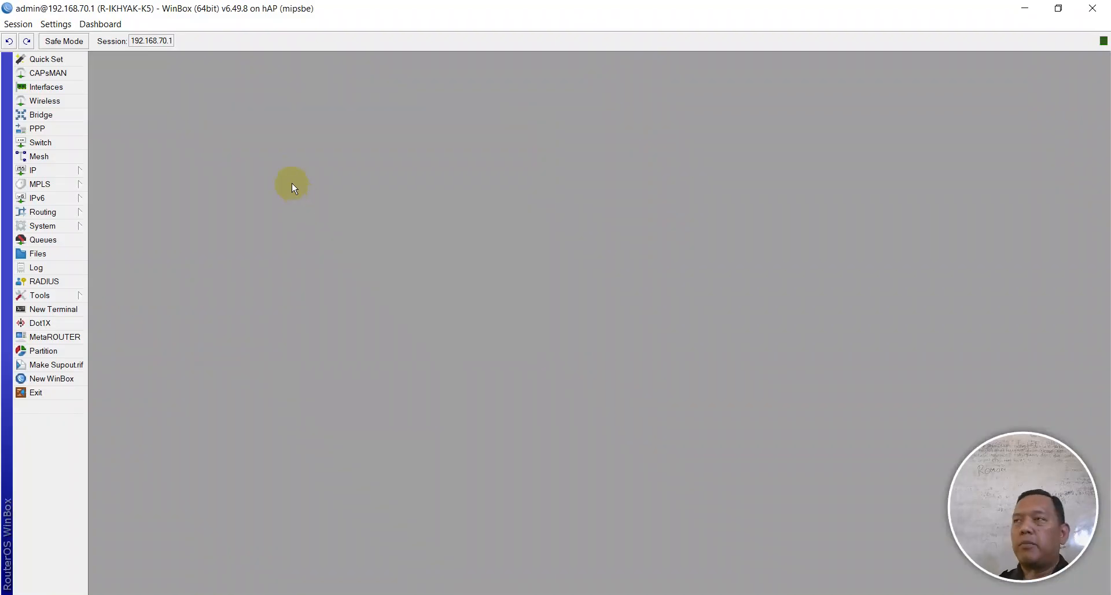
# - Move the DHCP client's interface from ether1 to ether5
pyautogui.click(33, 169)
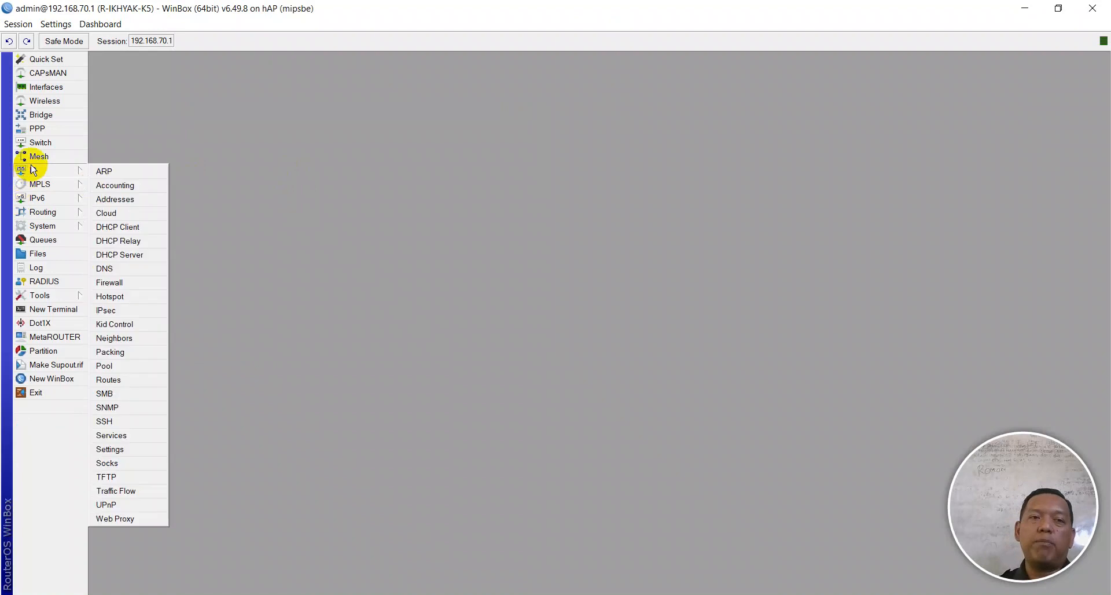
pyautogui.click(117, 226)
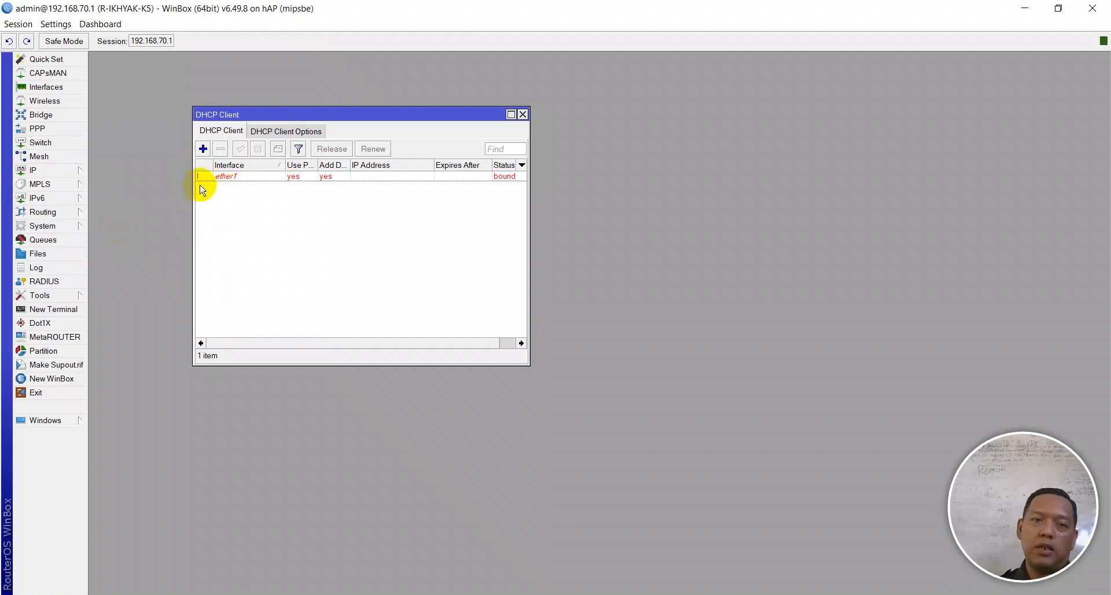
pyautogui.doubleClick(237, 175)
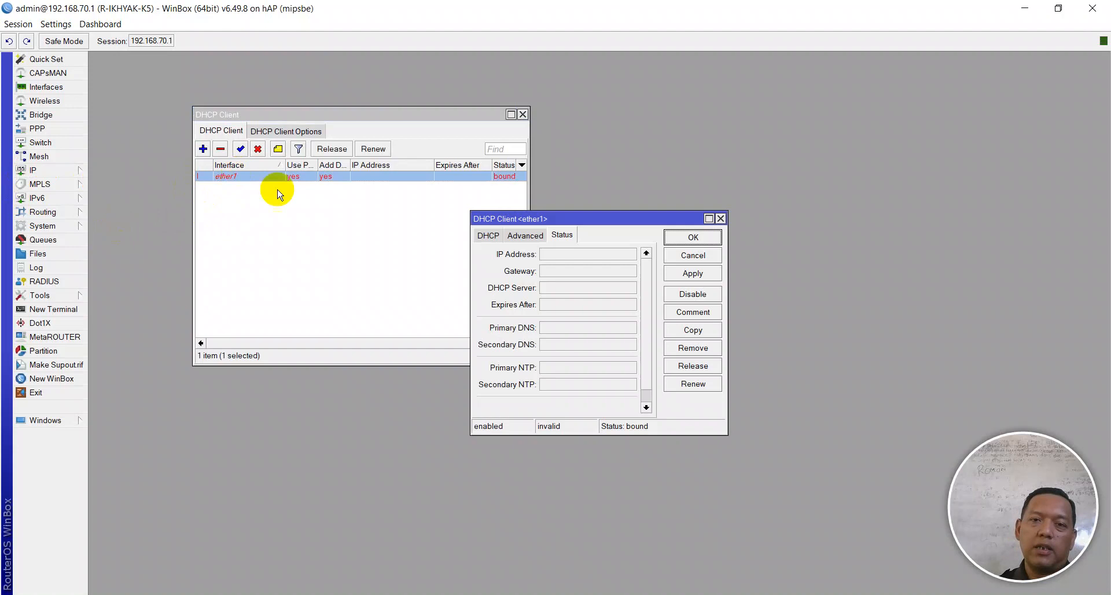
pyautogui.click(488, 235)
pyautogui.click(560, 258)
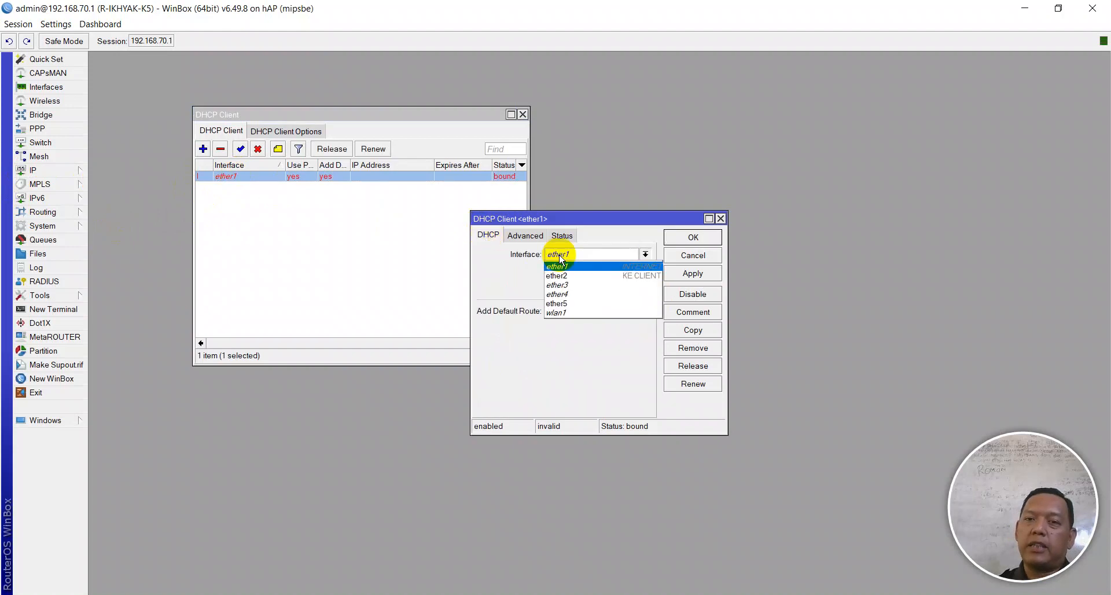
pyautogui.click(570, 304)
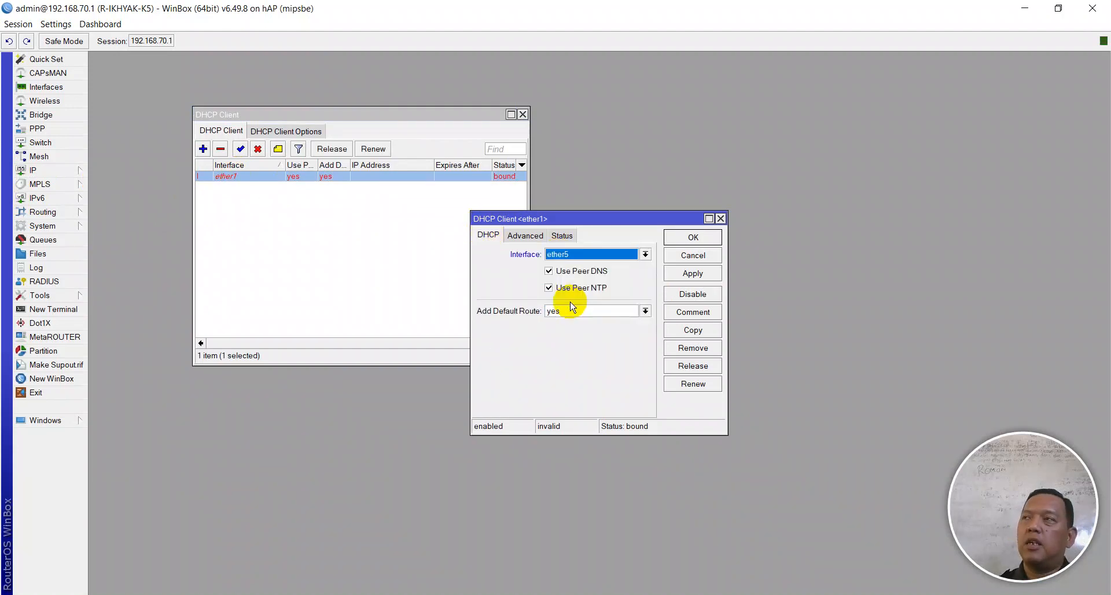
pyautogui.click(692, 276)
pyautogui.click(695, 238)
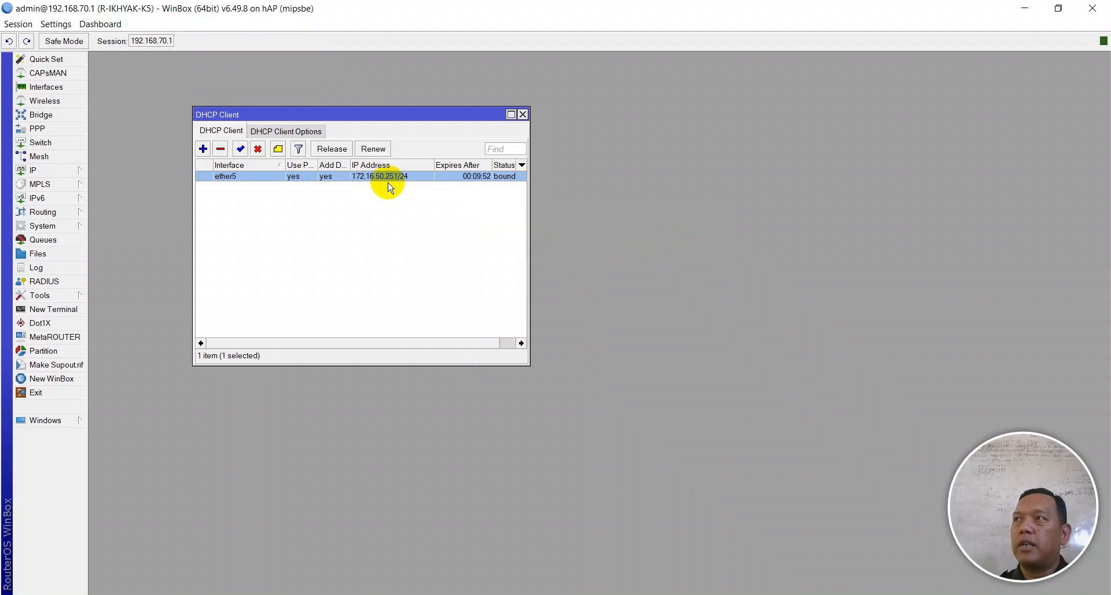
# - Reopen the DHCP Client list to confirm ether5 is bound to 172.16.50.251/24
pyautogui.click(522, 114)
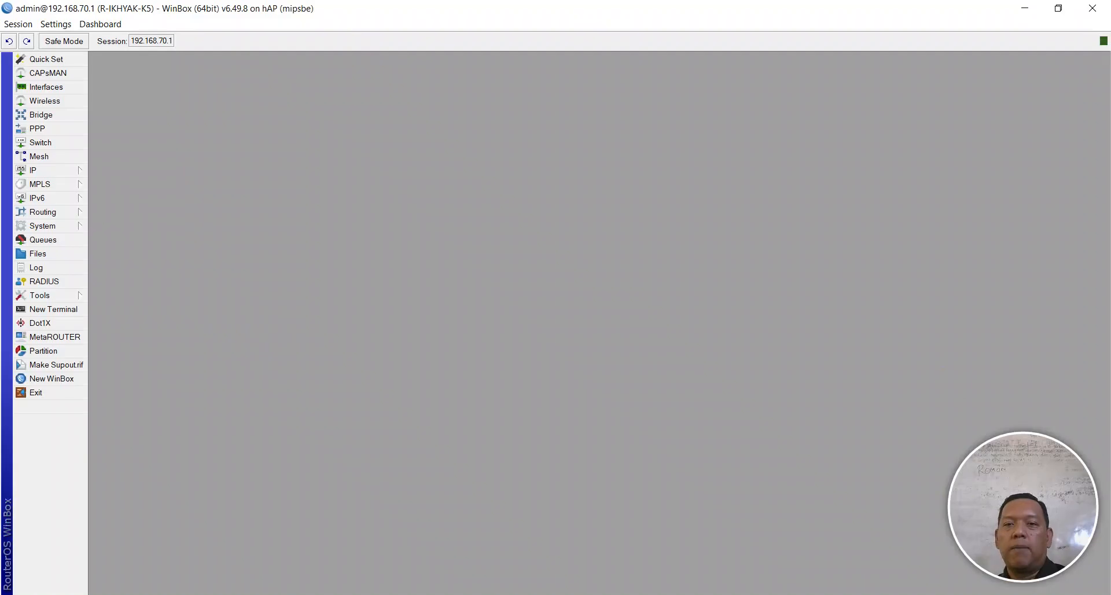
pyautogui.click(33, 170)
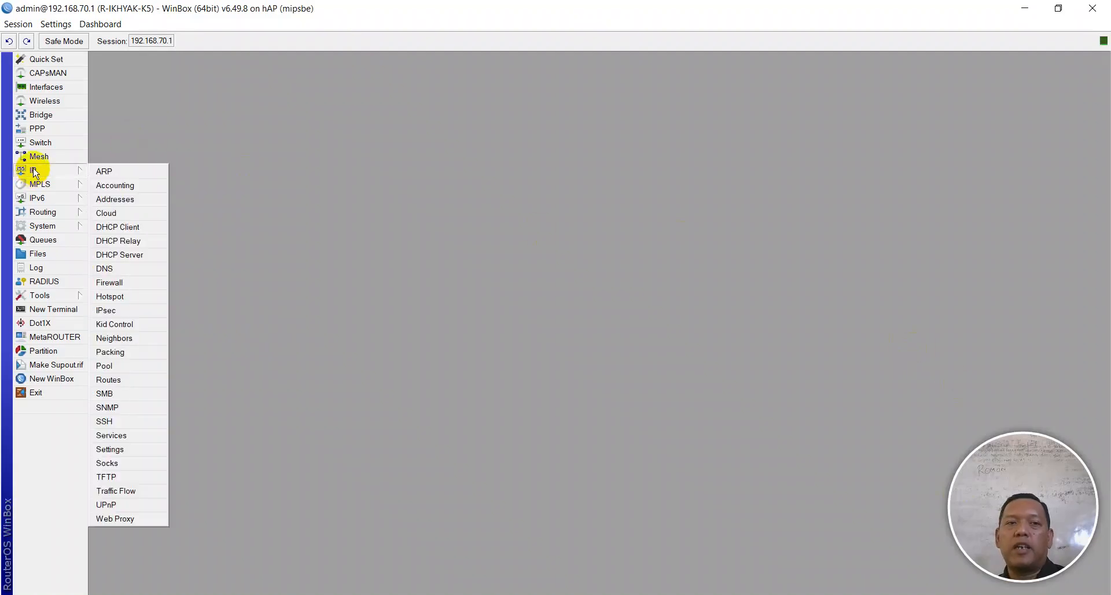
pyautogui.click(117, 224)
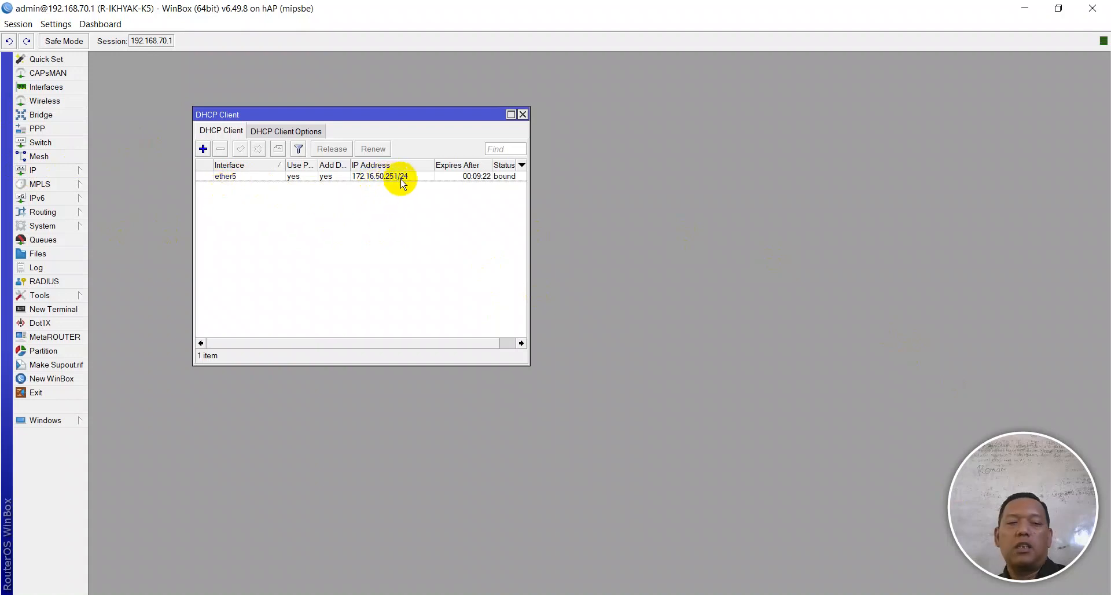
pyautogui.press('Escape')
pyautogui.click(75, 170)
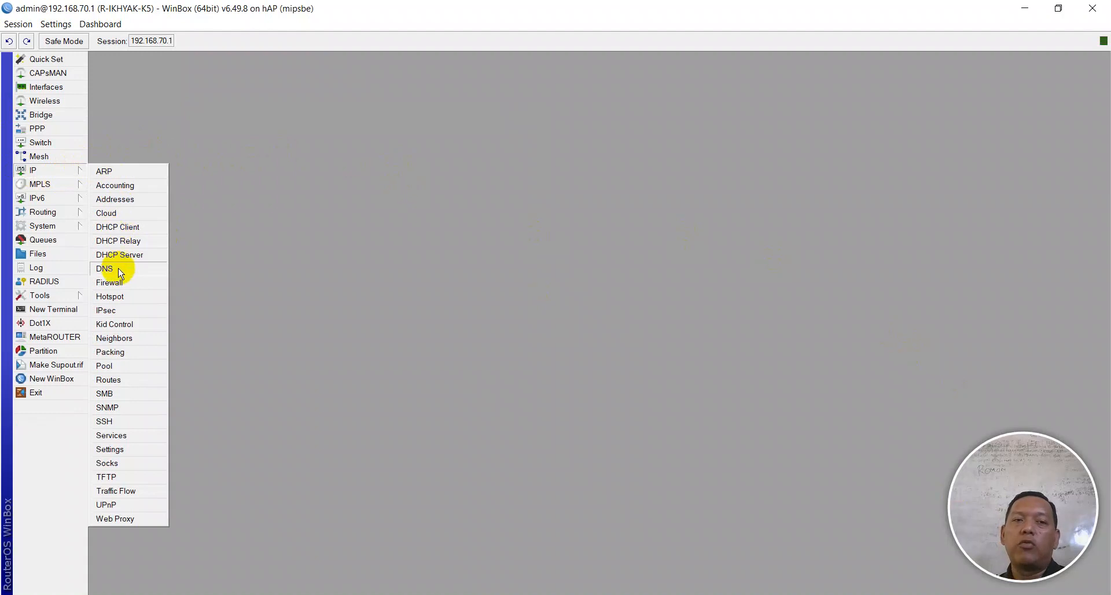
# - Set the srcnat rule's Out. Interface to ether5 and save it
pyautogui.click(117, 283)
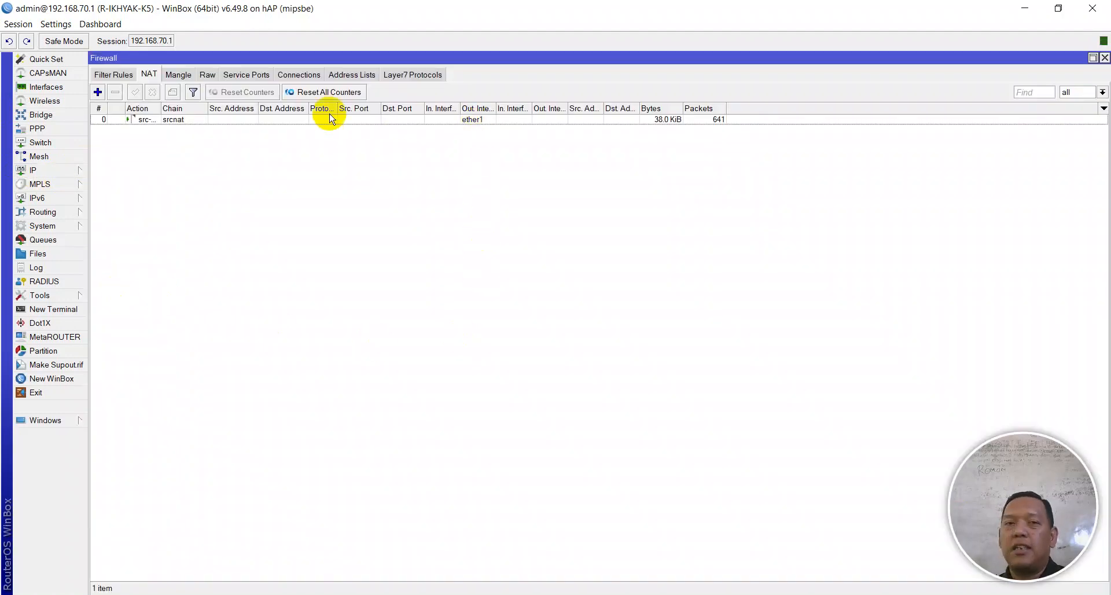
pyautogui.doubleClick(231, 120)
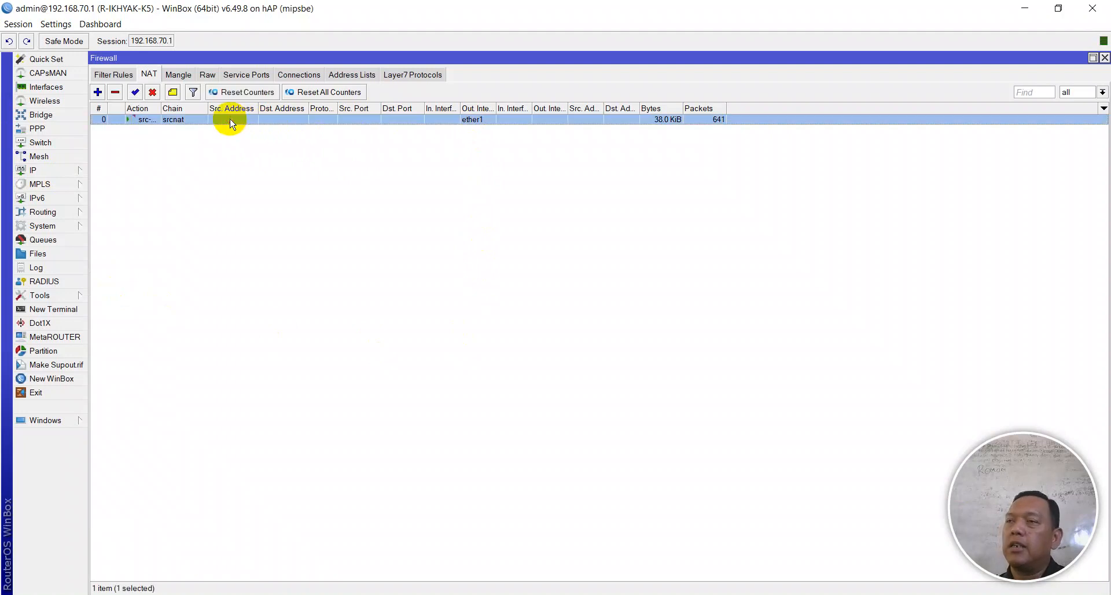
pyautogui.click(340, 173)
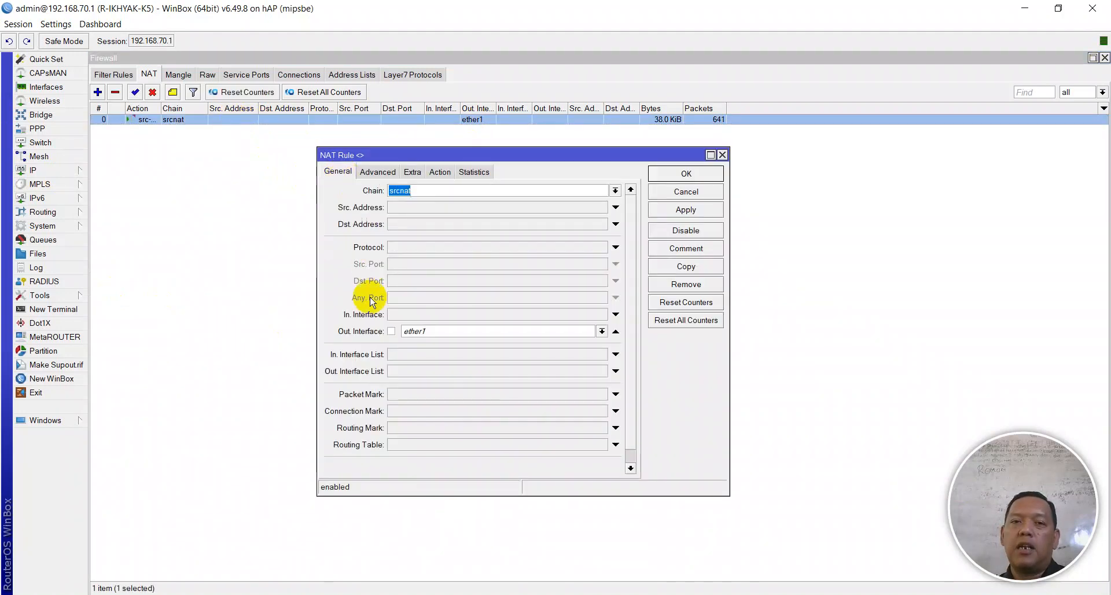
pyautogui.click(445, 331)
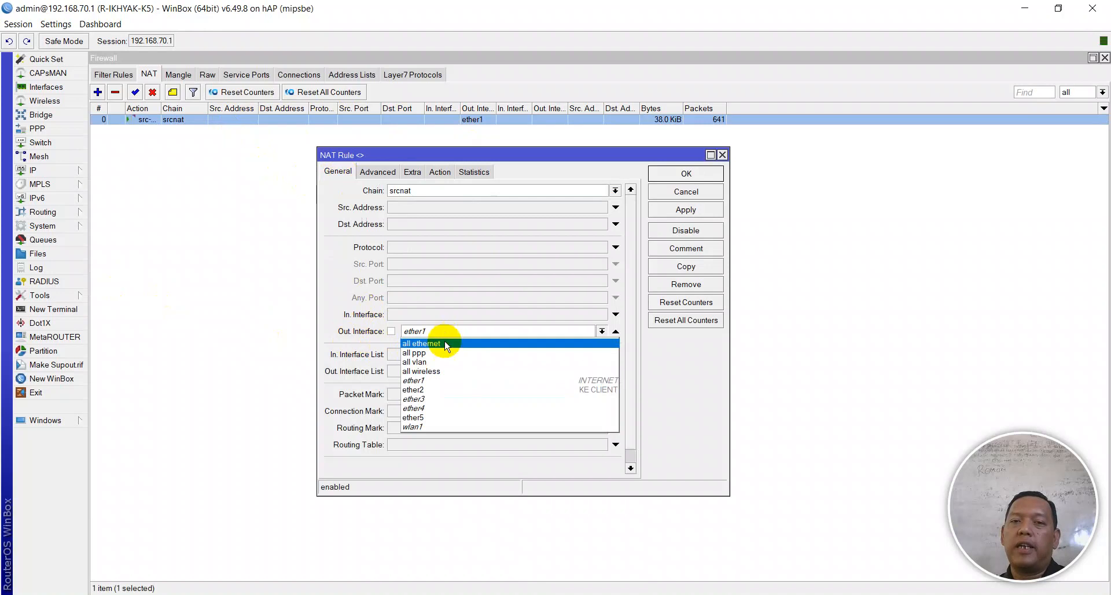
pyautogui.click(435, 417)
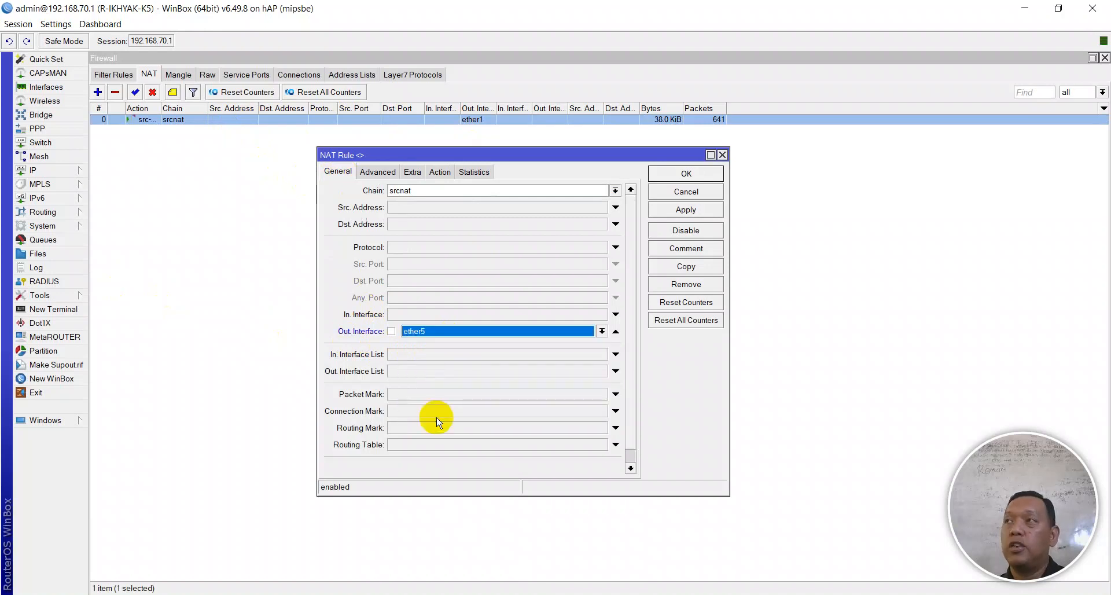
pyautogui.click(439, 171)
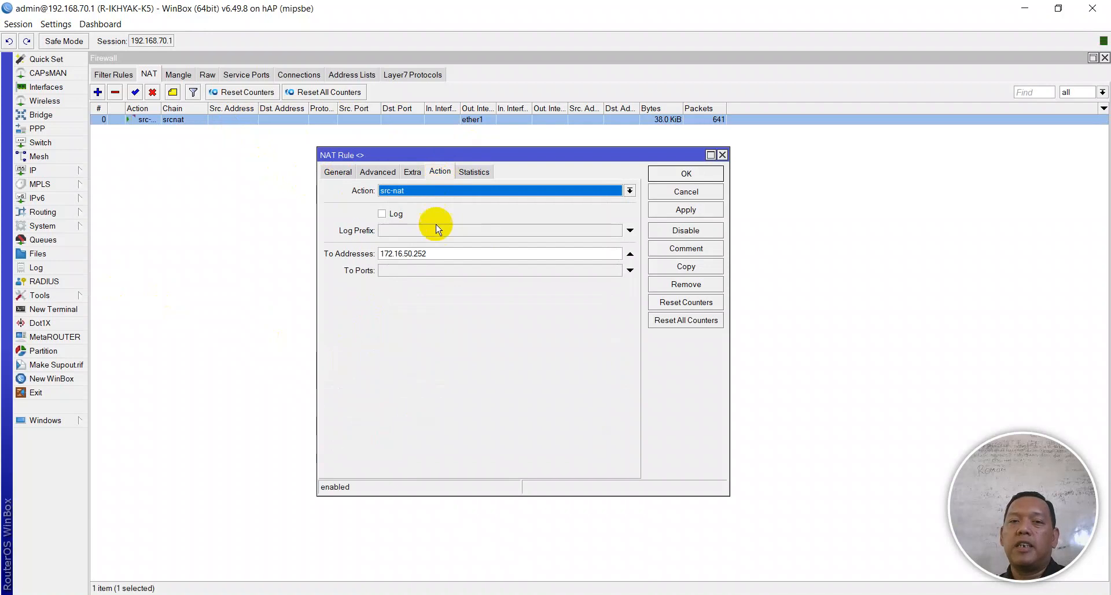
pyautogui.click(436, 251)
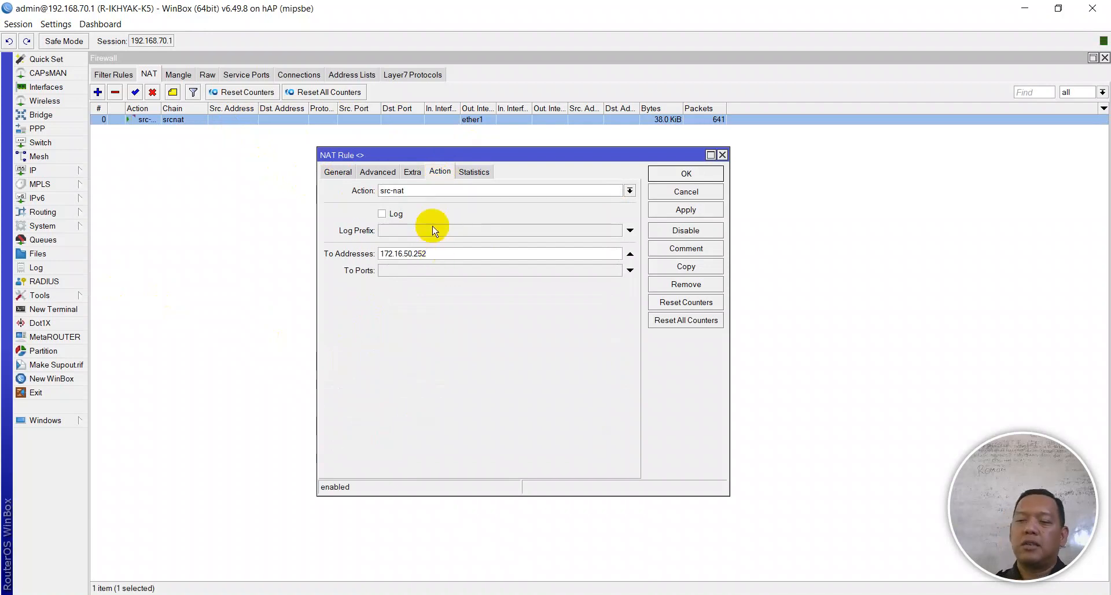
pyautogui.write('1')
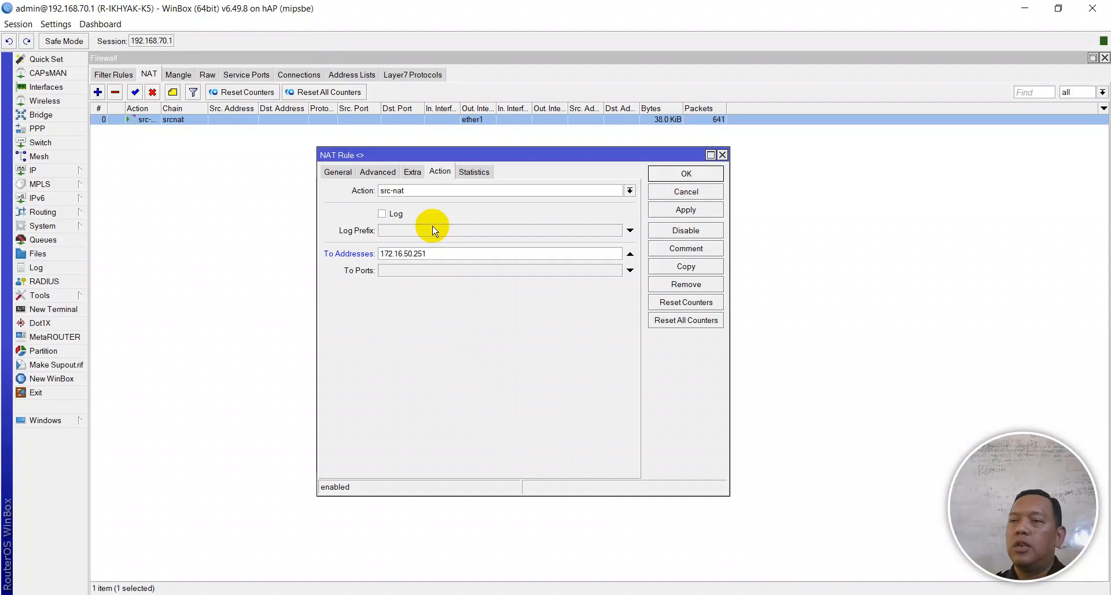
pyautogui.click(671, 210)
pyautogui.click(674, 179)
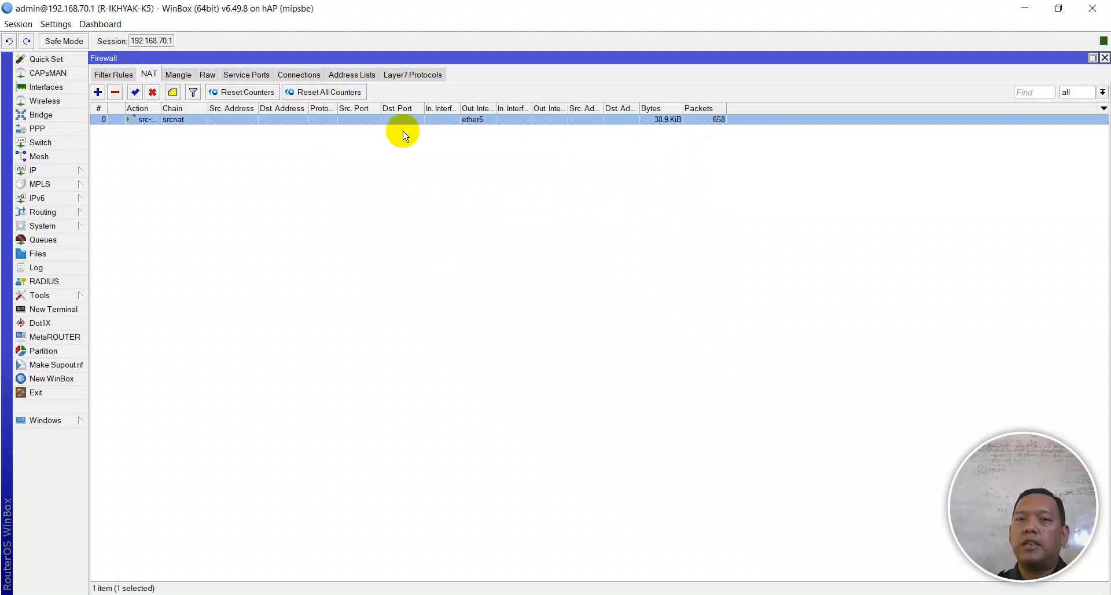
# - Reset the NAT counters, widen the Action column, and check the running ping
pyautogui.click(348, 92)
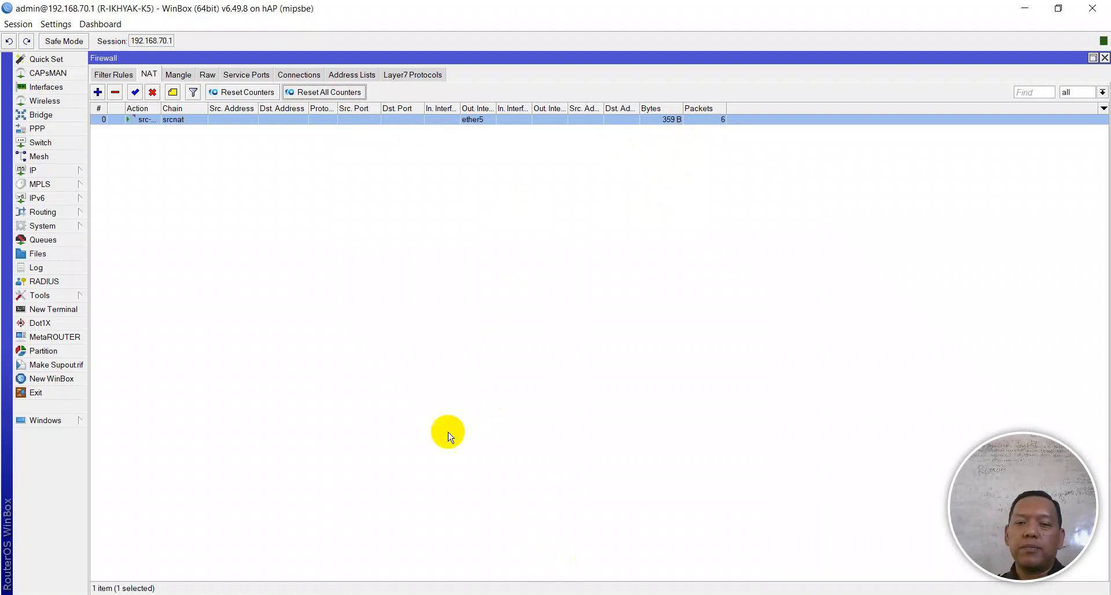
pyautogui.moveTo(160, 109); pyautogui.dragTo(218, 108)
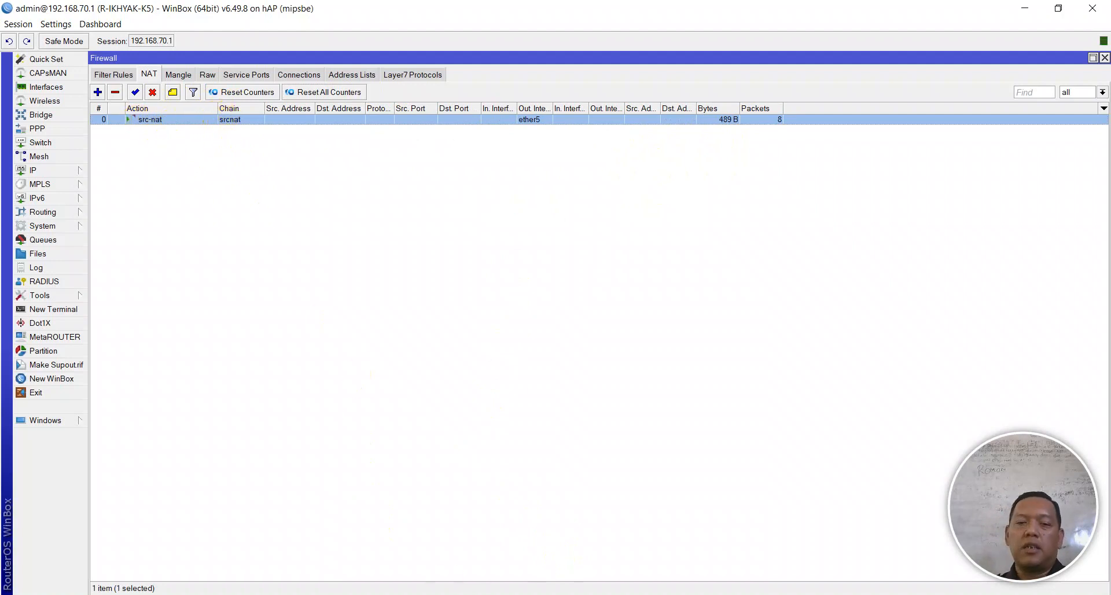
pyautogui.hotkey('alt', 'Tab')
pyautogui.scroll(-2, 455, 474)
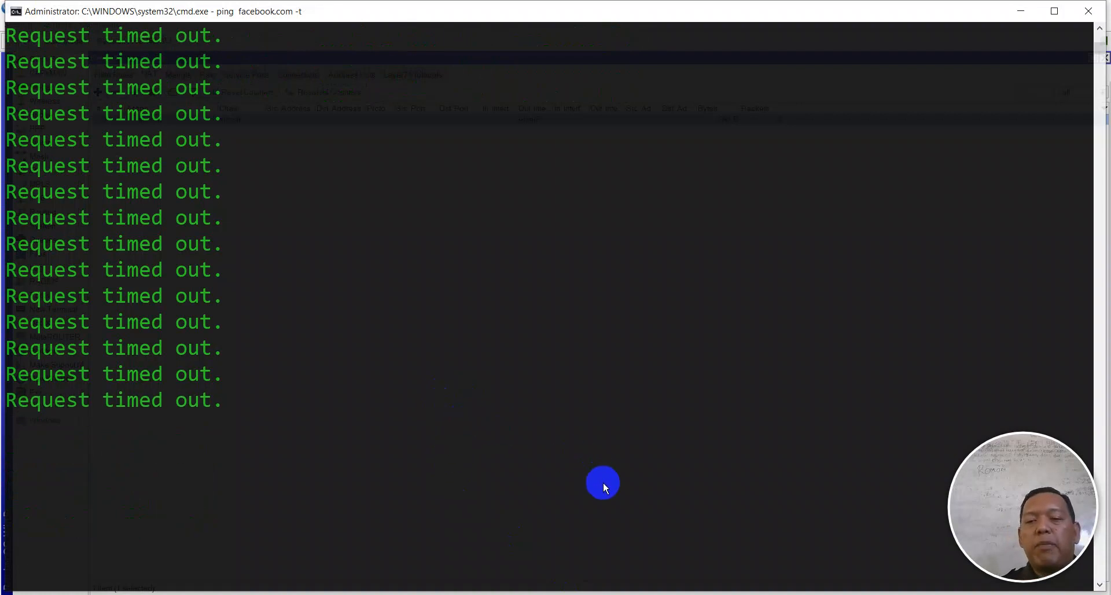
# - Disable and re-enable the Ethernet adapter, then check and close its status window
pyautogui.click(224, 592)
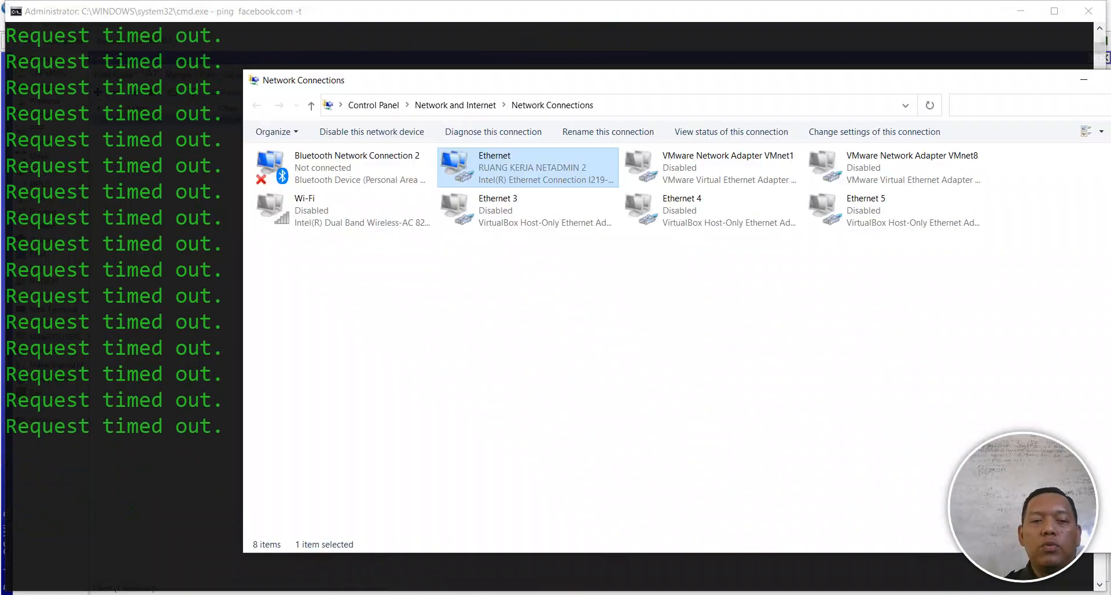
pyautogui.click(165, 474)
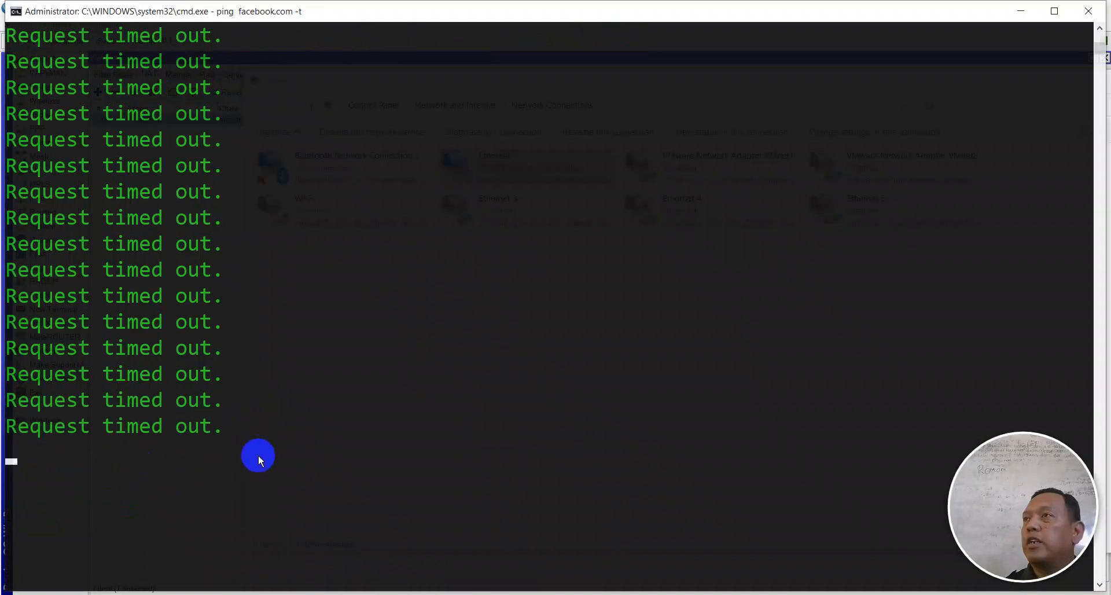
pyautogui.hotkey('alt', 'Tab')
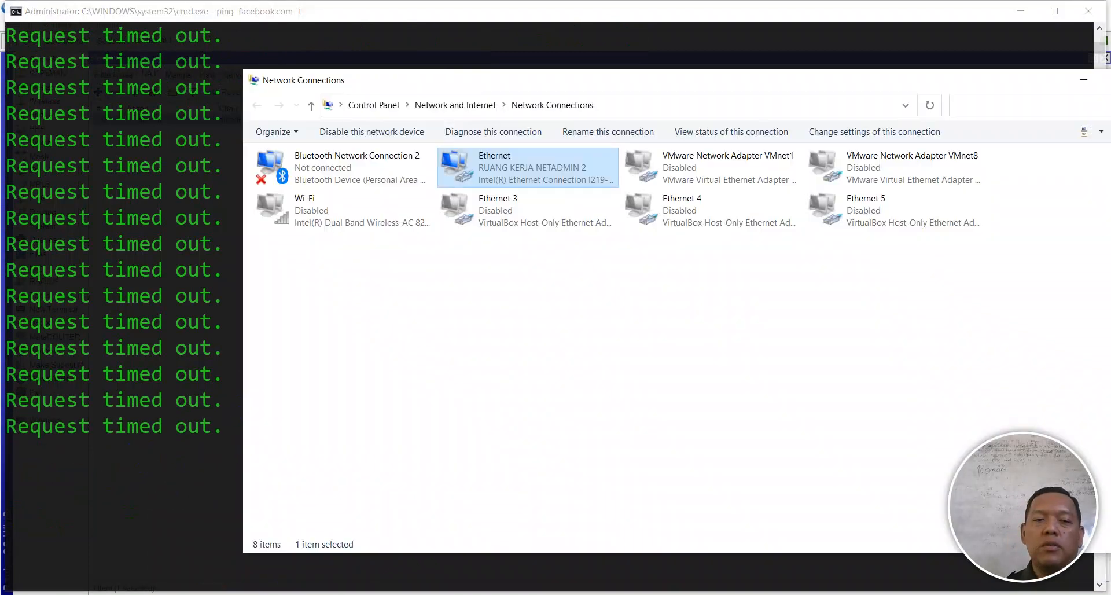
pyautogui.rightClick(474, 173)
pyautogui.click(487, 186)
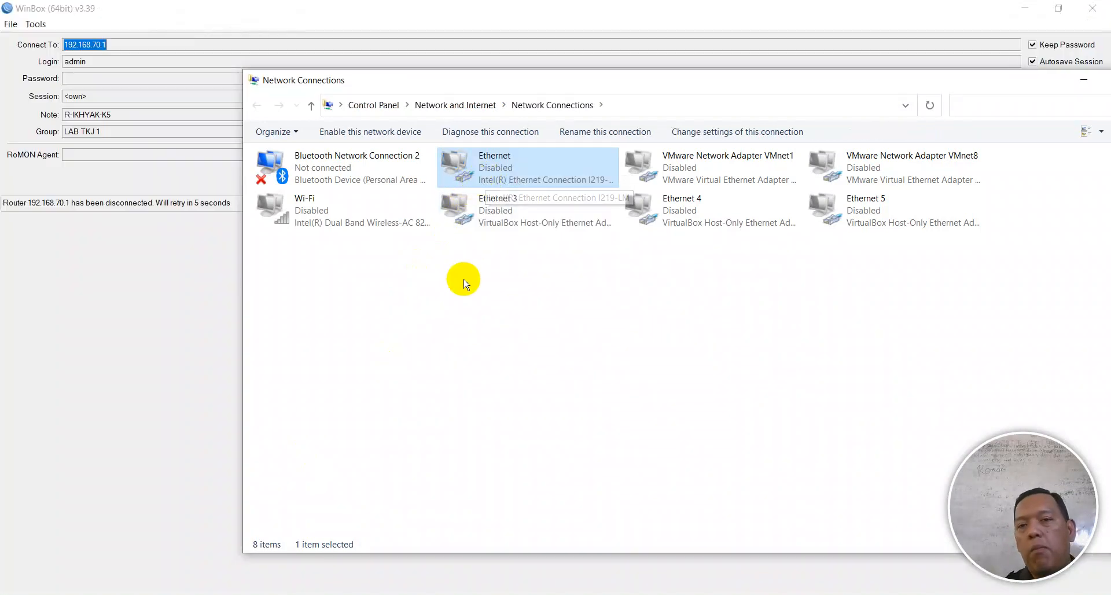
pyautogui.doubleClick(488, 168)
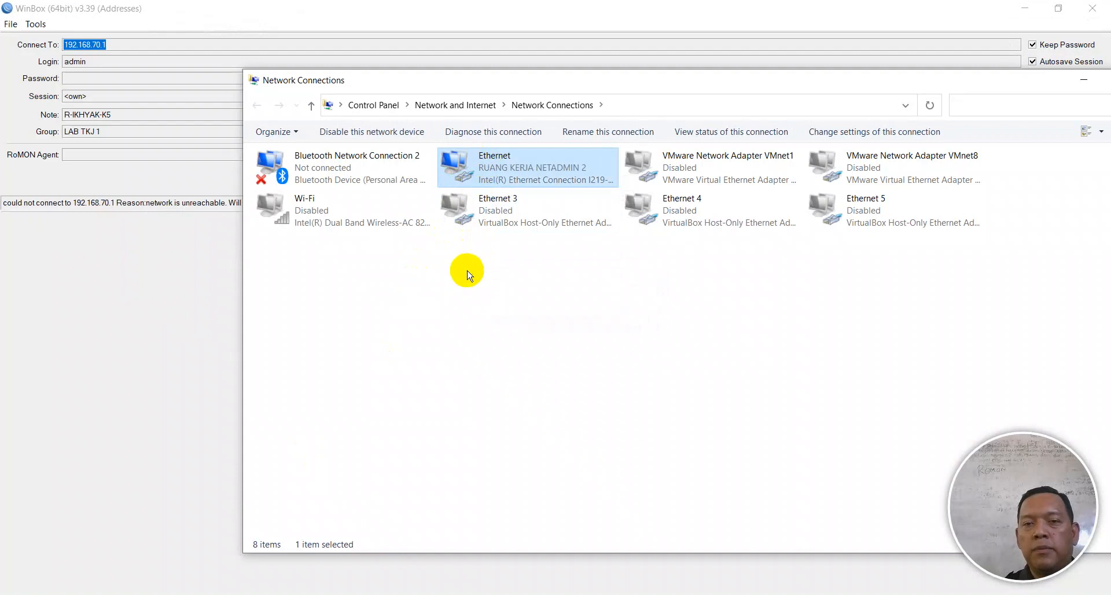
pyautogui.rightClick(510, 184)
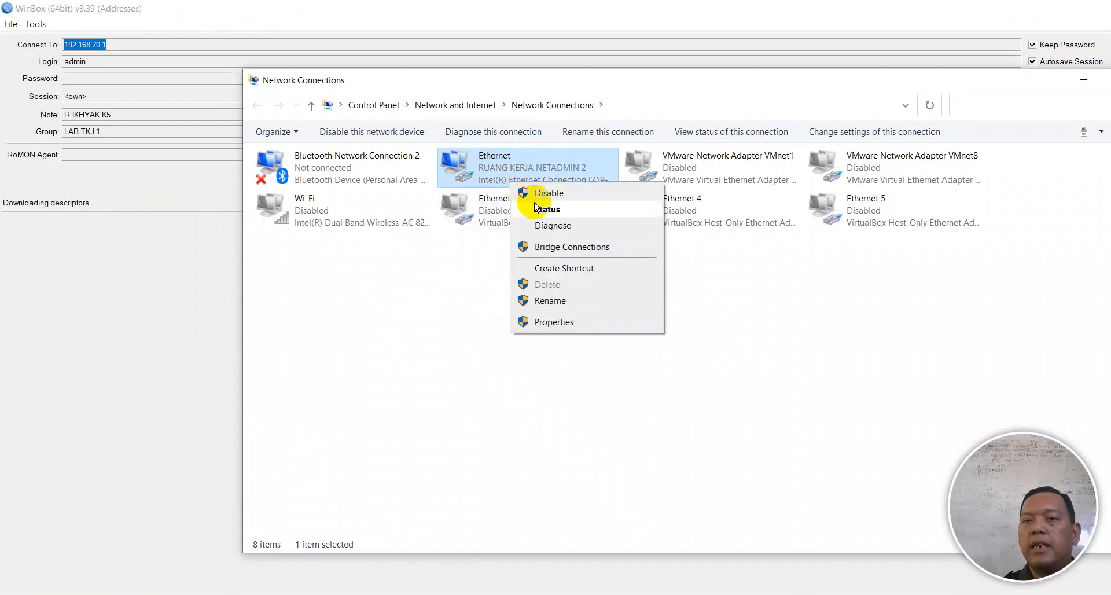
pyautogui.click(523, 209)
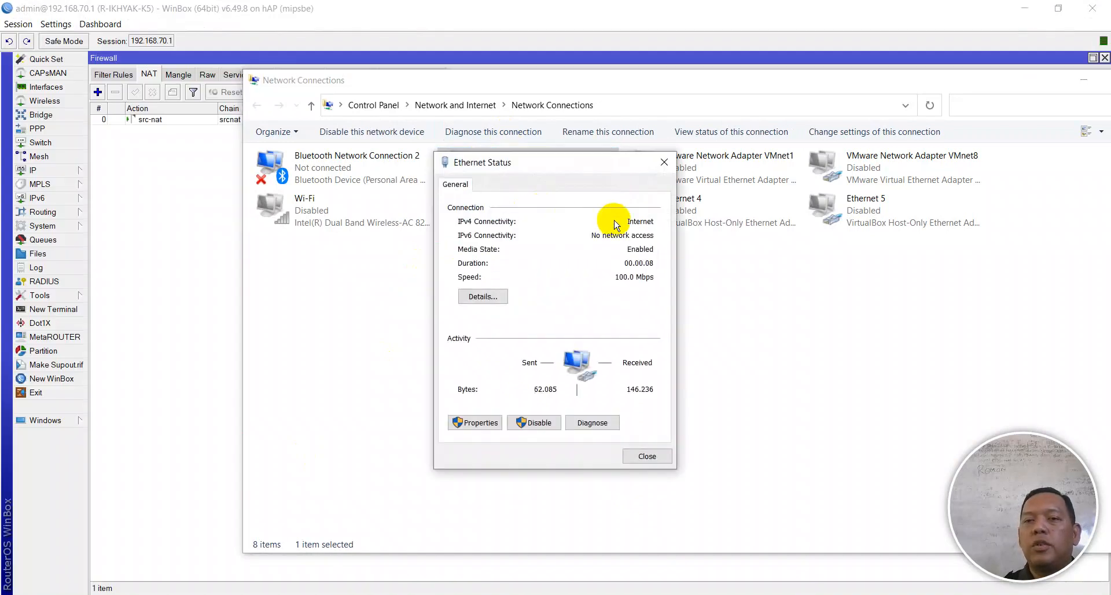
pyautogui.click(635, 455)
# - Check that facebook.com pings now reply from 31.13.68.35, then show the Notepad++ checklist
pyautogui.hotkey('alt', 'Tab')
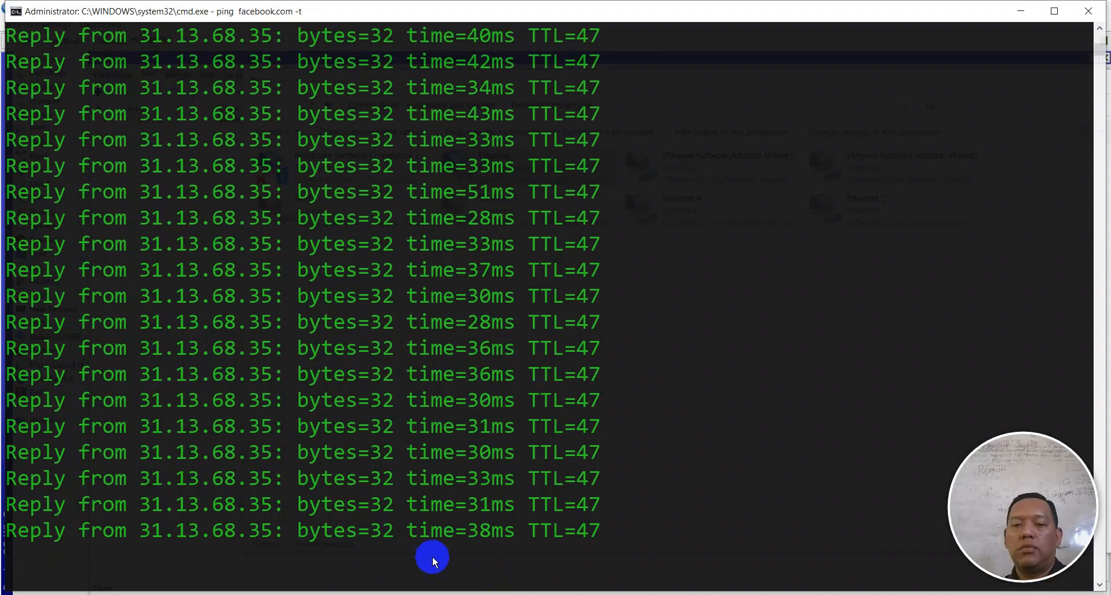
pyautogui.moveTo(362, 593)
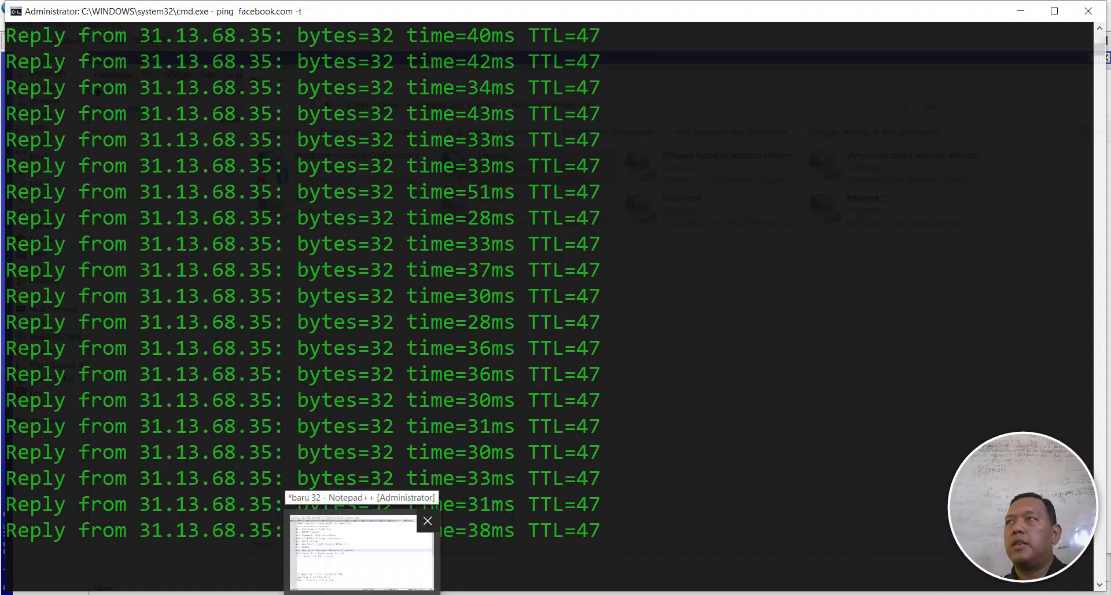
pyautogui.click(317, 585)
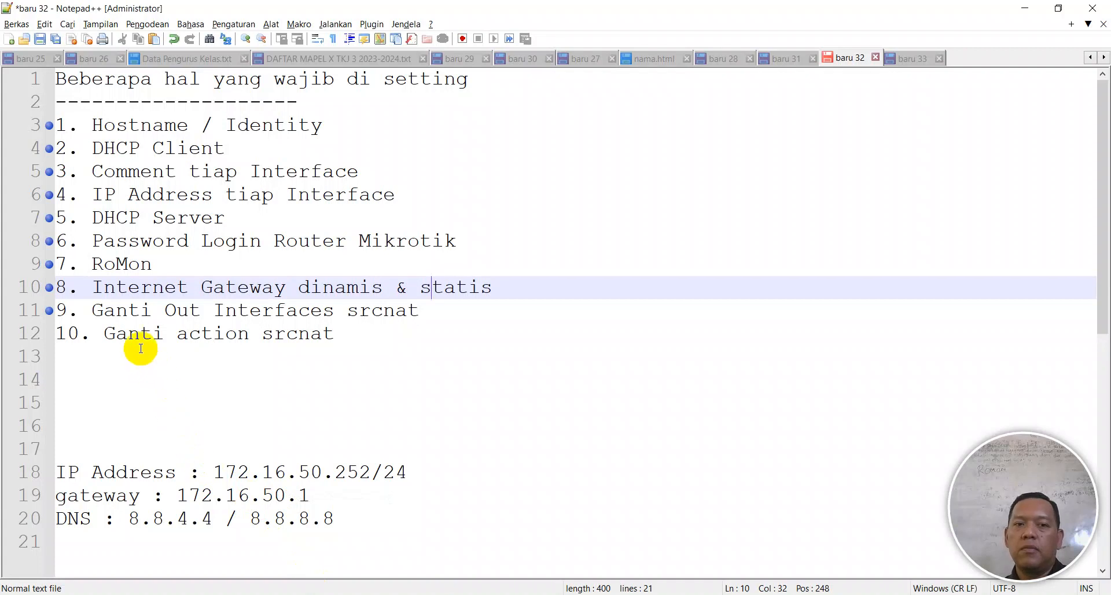
# - Bookmark checklist item 10, 'Ganti action srcnat', in the Notepad++ notes, then return to WinBox
pyautogui.click(153, 328)
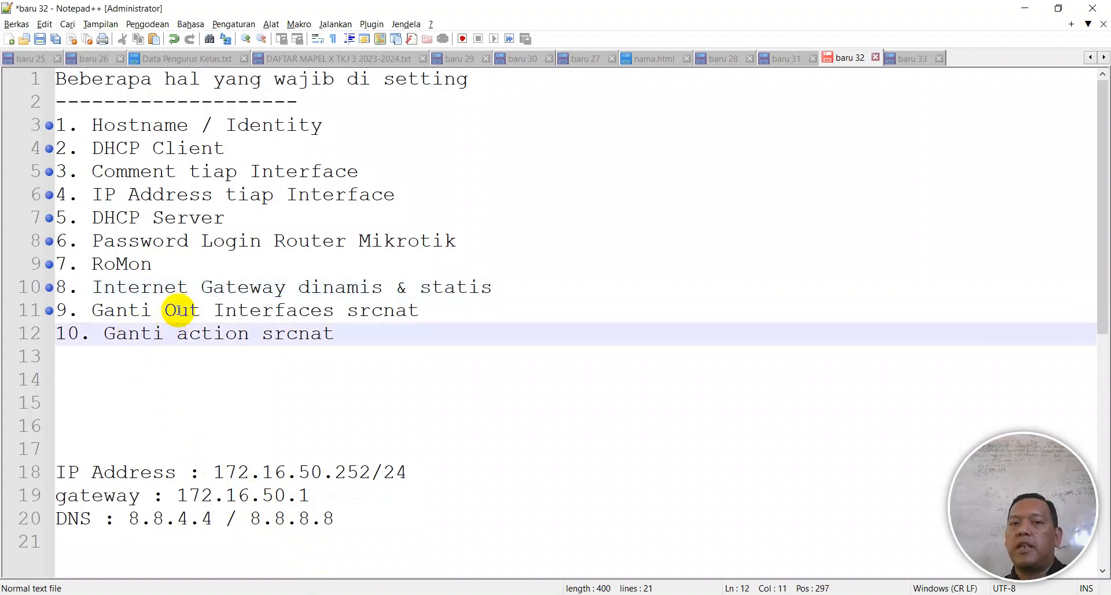
pyautogui.click(177, 311)
pyautogui.click(142, 338)
pyautogui.click(51, 337)
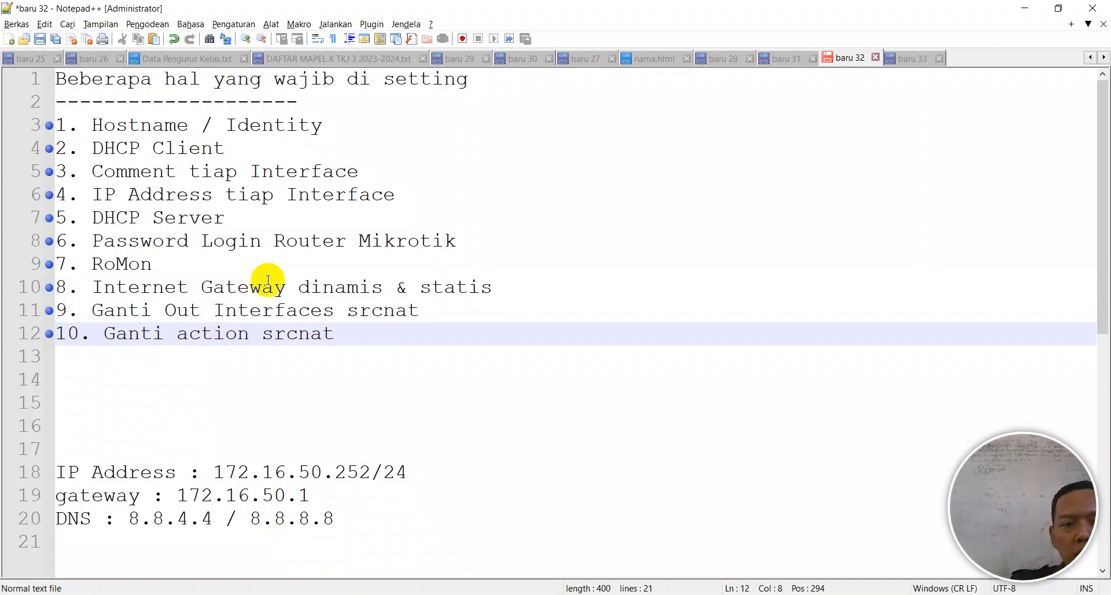
pyautogui.click(186, 518)
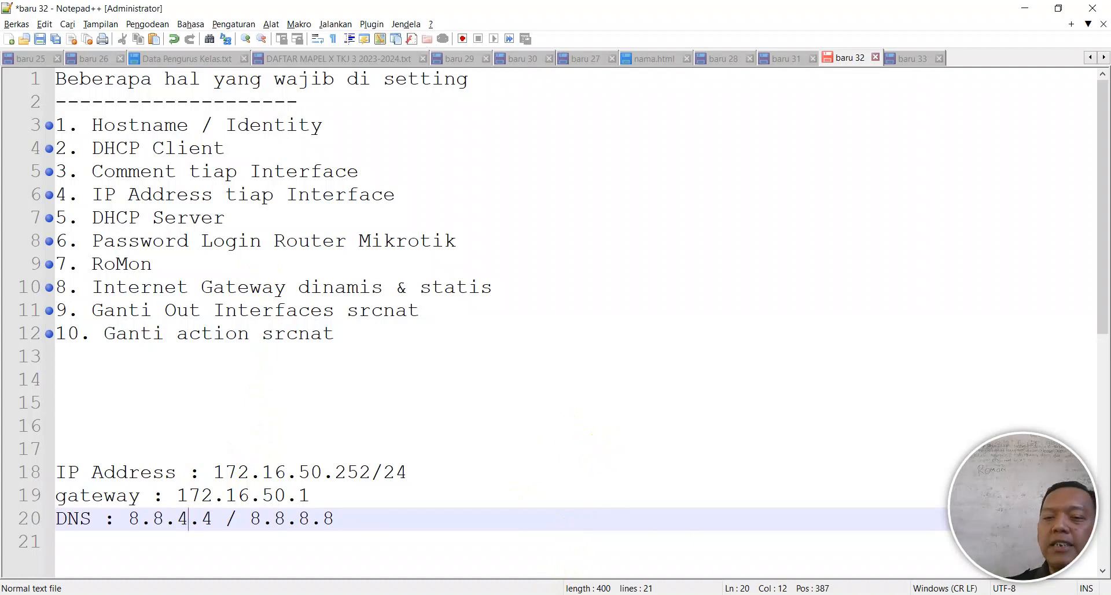
pyautogui.click(255, 594)
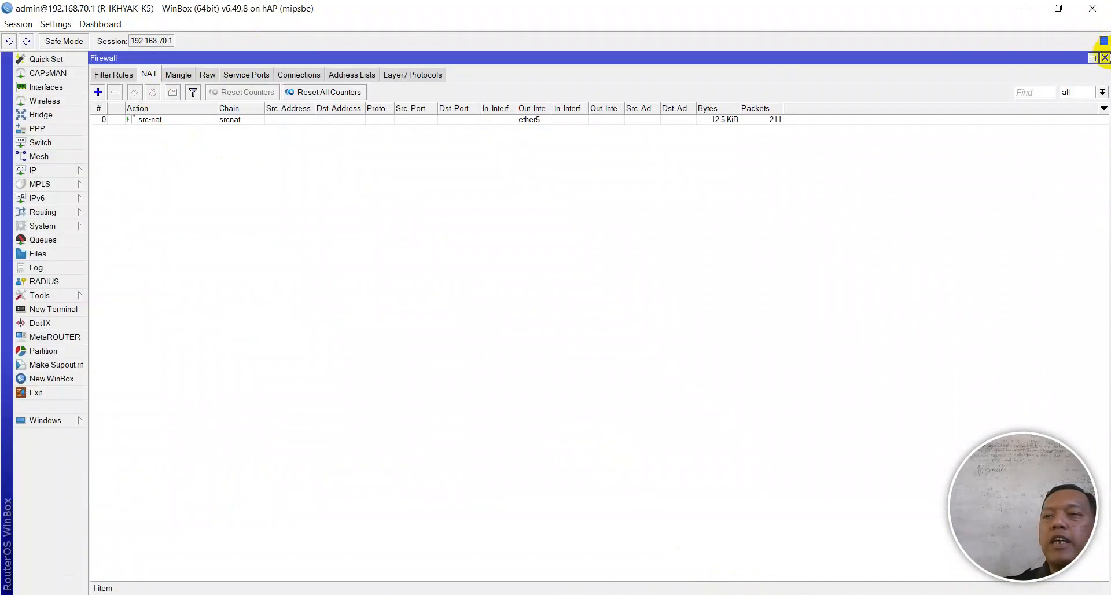
# - Close the Firewall window and run 'ping google.com' in a new router terminal
pyautogui.click(1104, 58)
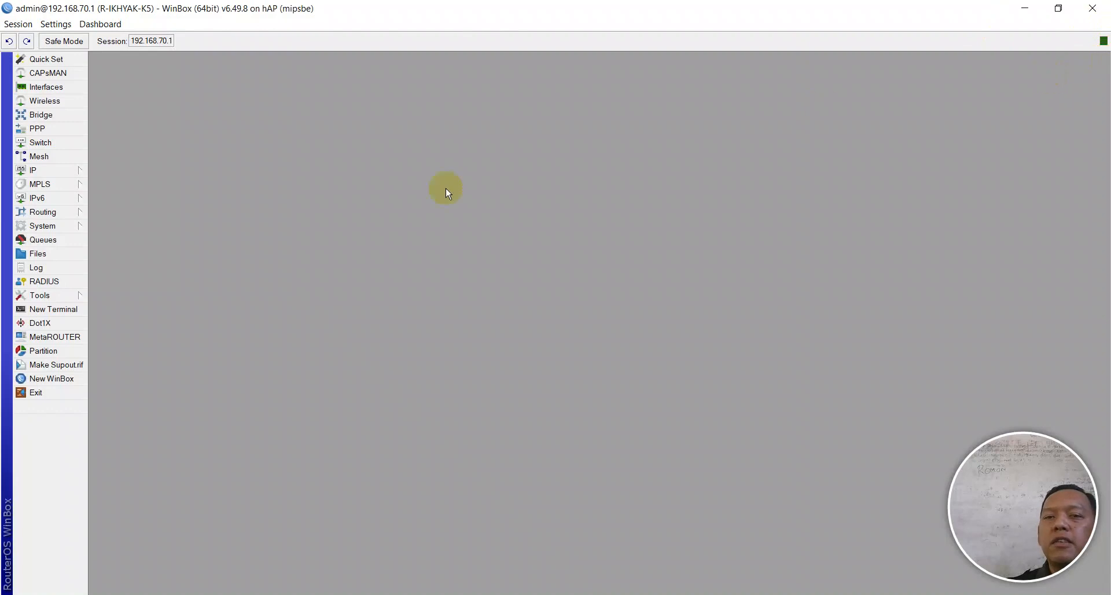
pyautogui.click(22, 309)
pyautogui.write('ping google.com')
pyautogui.press('Return')
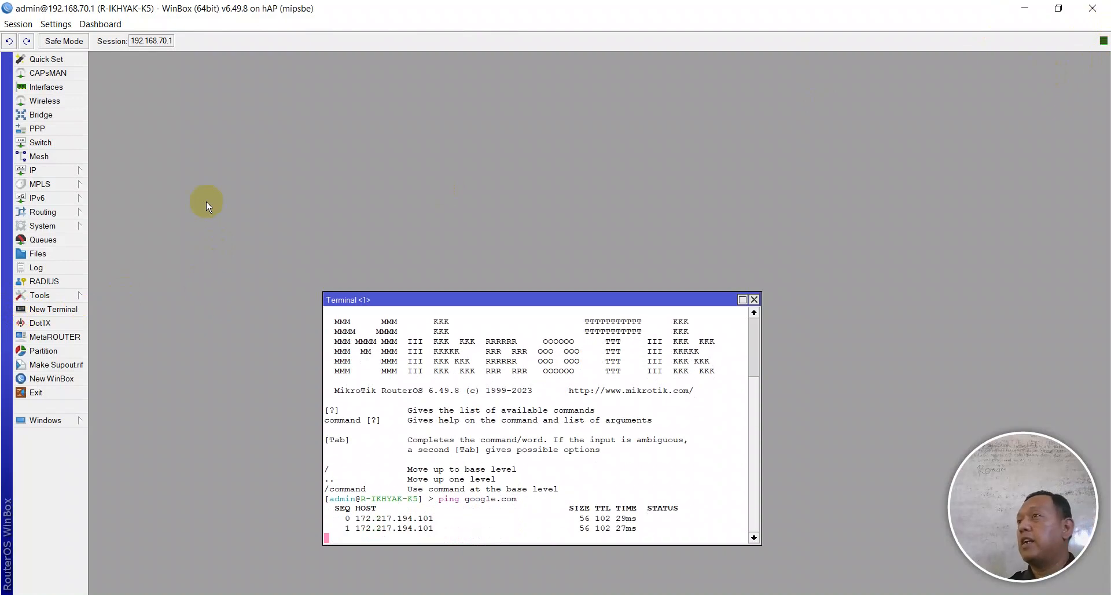
# - Disable and re-enable the ether5 DHCP client, then bring the Notepad++ notes forward
pyautogui.click(63, 170)
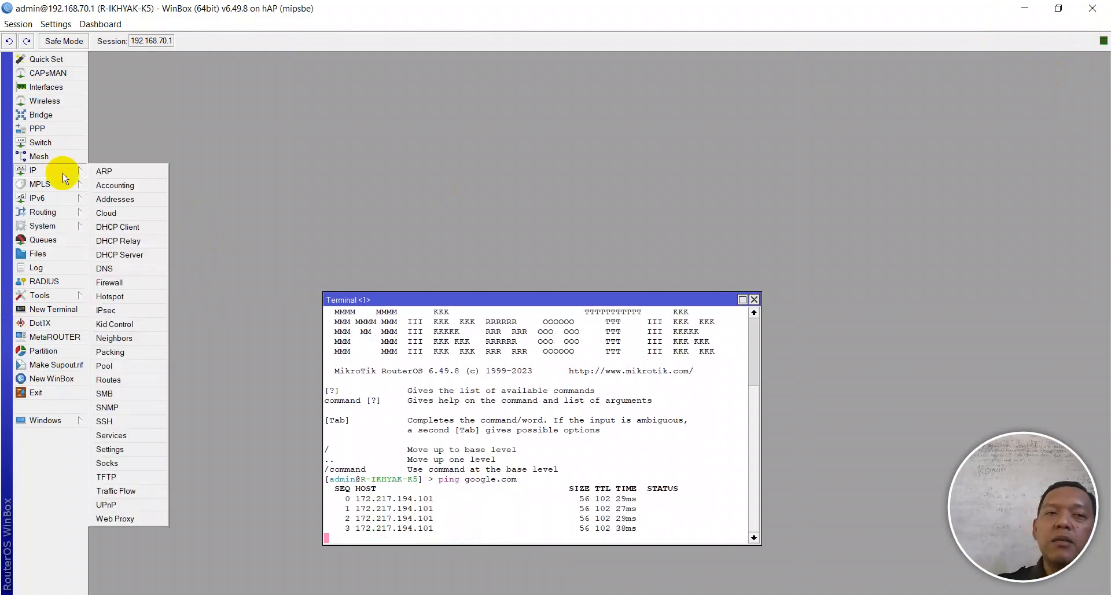
pyautogui.click(117, 221)
pyautogui.moveTo(387, 120); pyautogui.dragTo(965, 69)
pyautogui.click(951, 130)
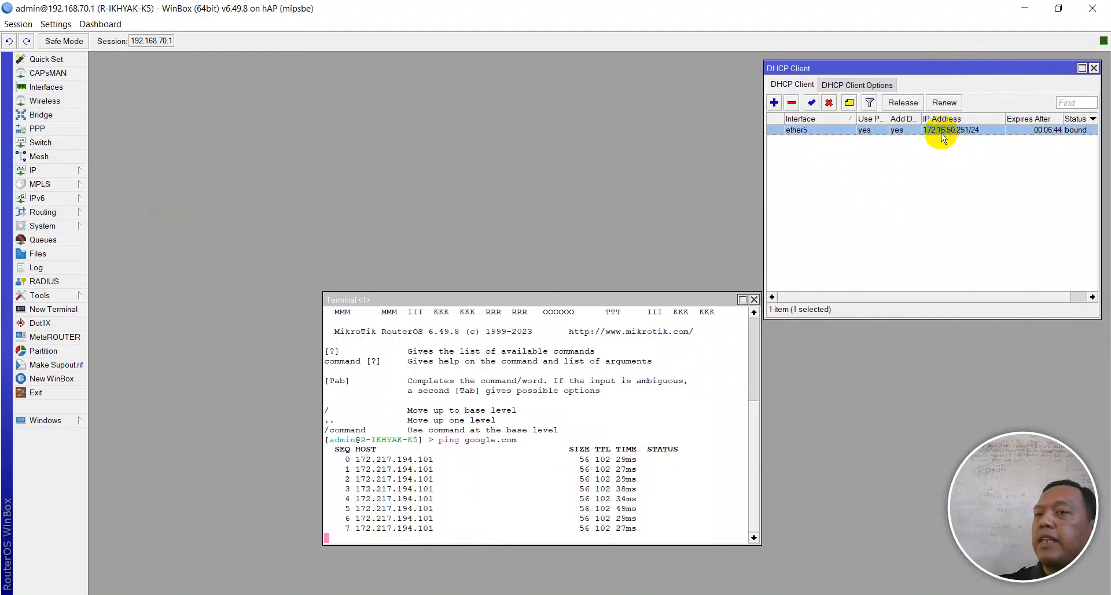
pyautogui.click(826, 104)
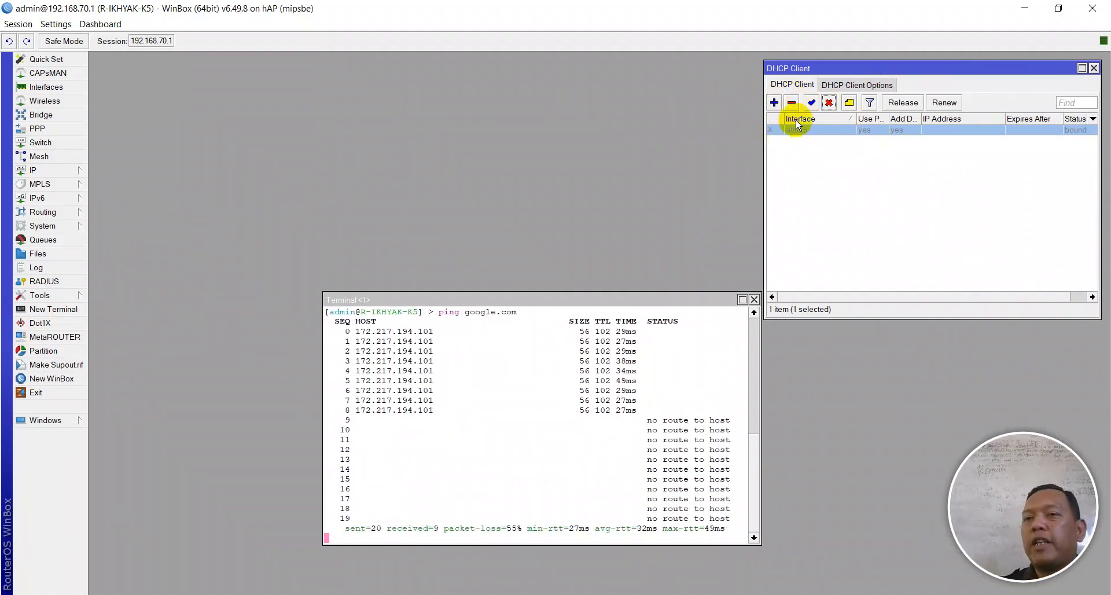
pyautogui.click(810, 105)
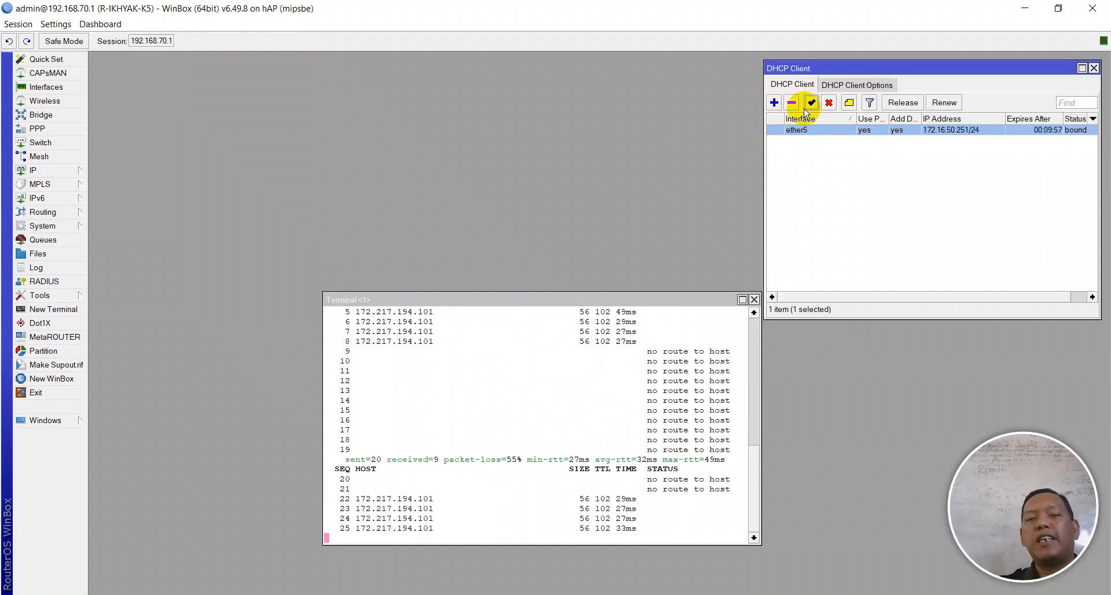
pyautogui.click(398, 594)
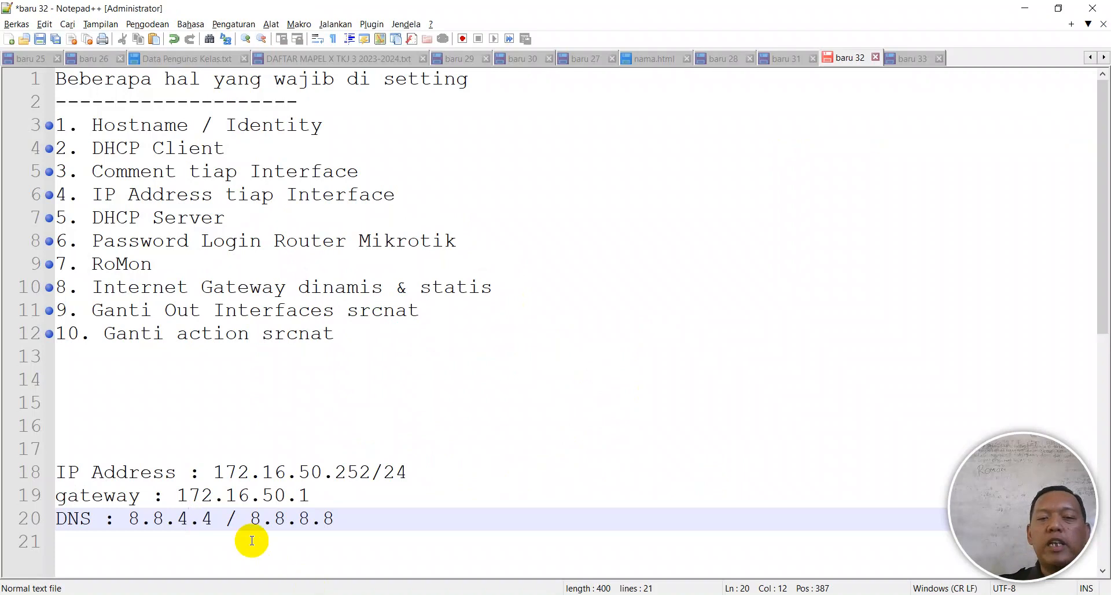
# - Return to WinBox after reviewing the IP, gateway and DNS notes
pyautogui.click(300, 594)
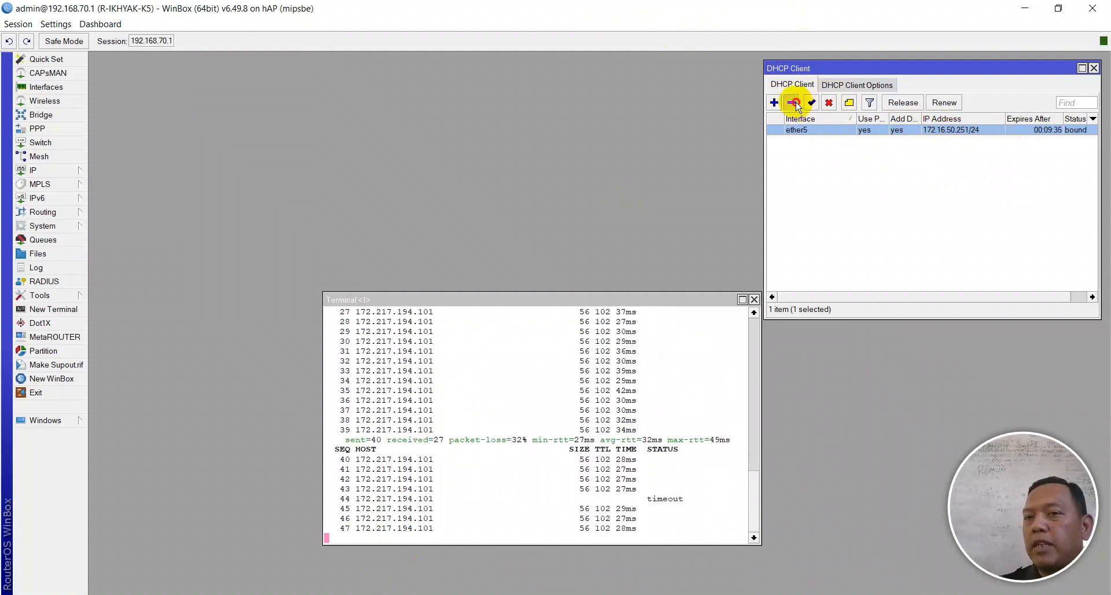
# - Remove the ether5 DHCP client and add static address 172.16.50.251/24 on ether5
pyautogui.click(793, 103)
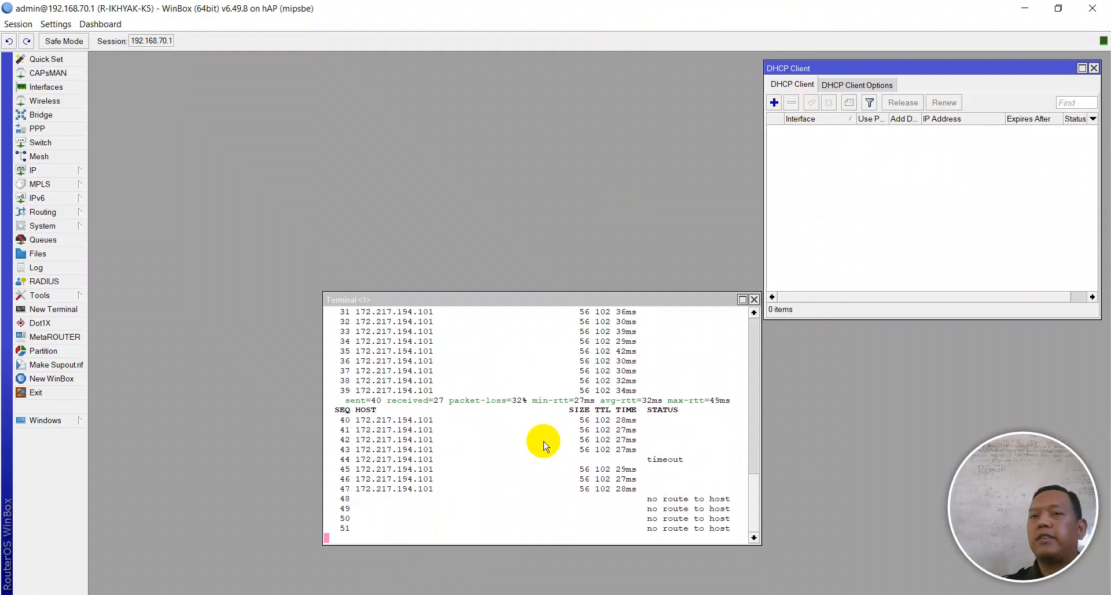
pyautogui.click(60, 171)
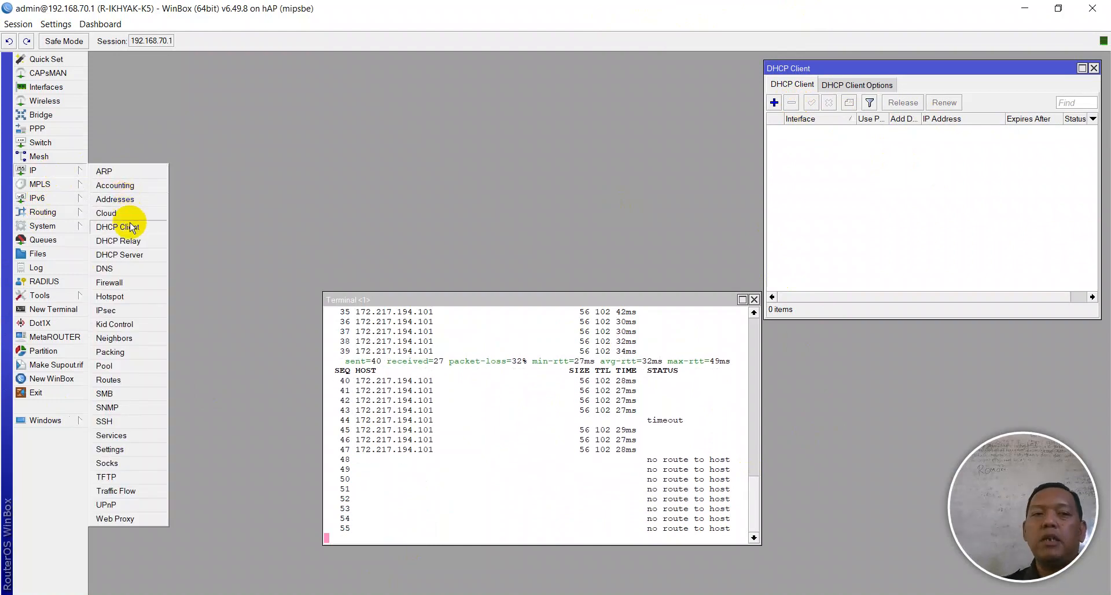
pyautogui.click(129, 199)
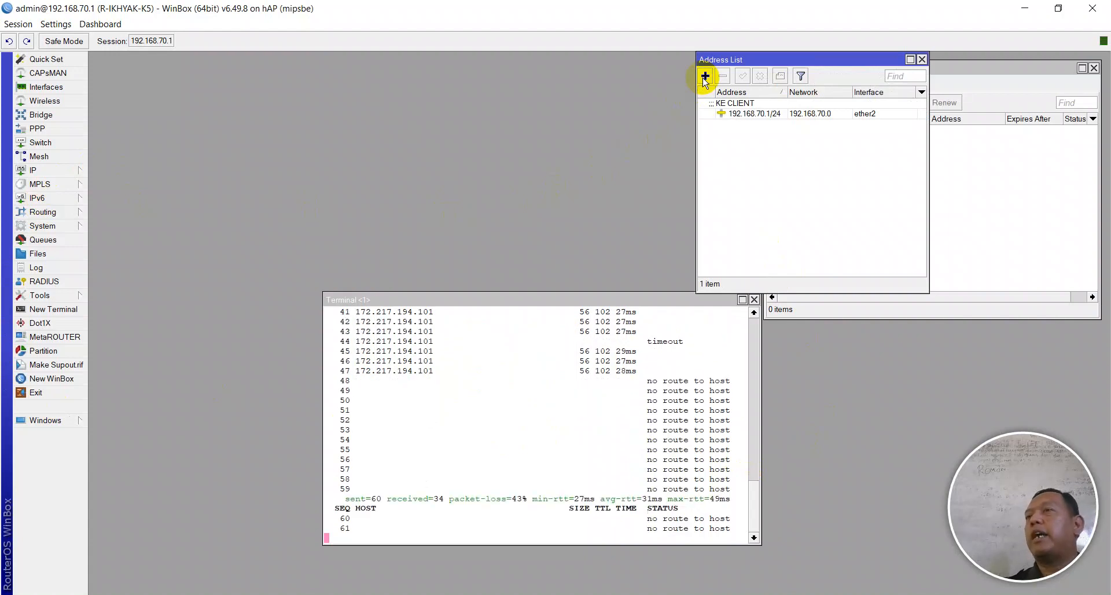
pyautogui.click(705, 76)
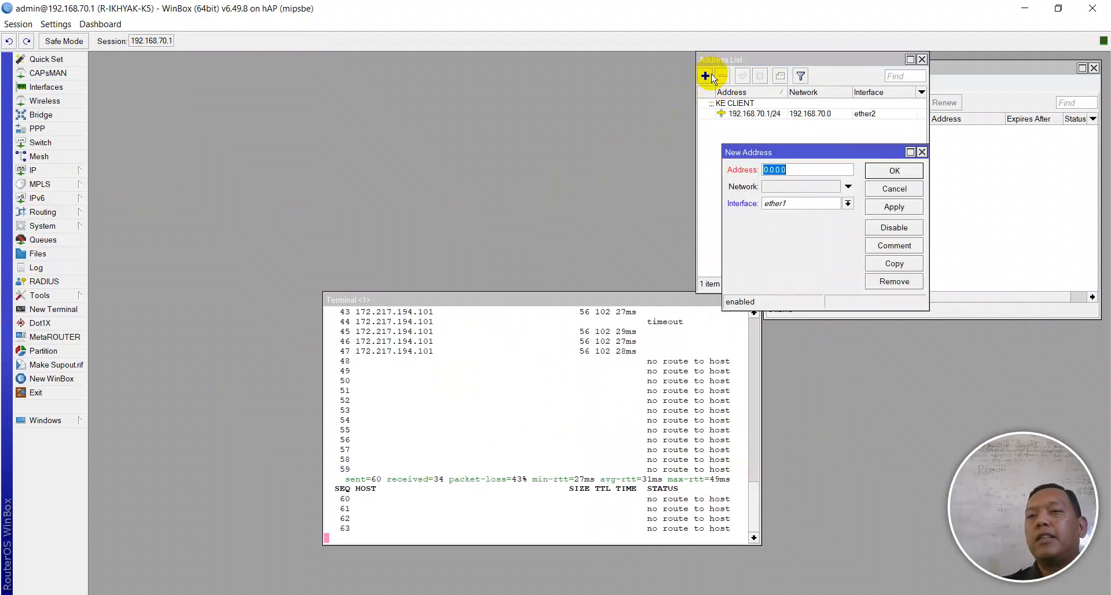
pyautogui.write('172.16.50.251/24')
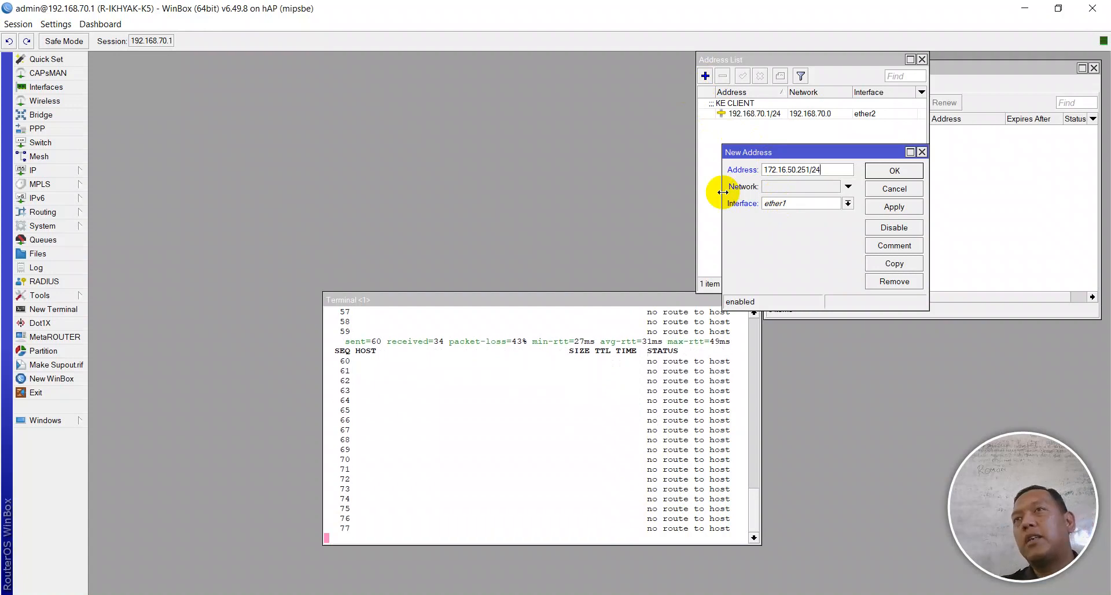
pyautogui.click(782, 203)
pyautogui.click(794, 255)
pyautogui.click(894, 207)
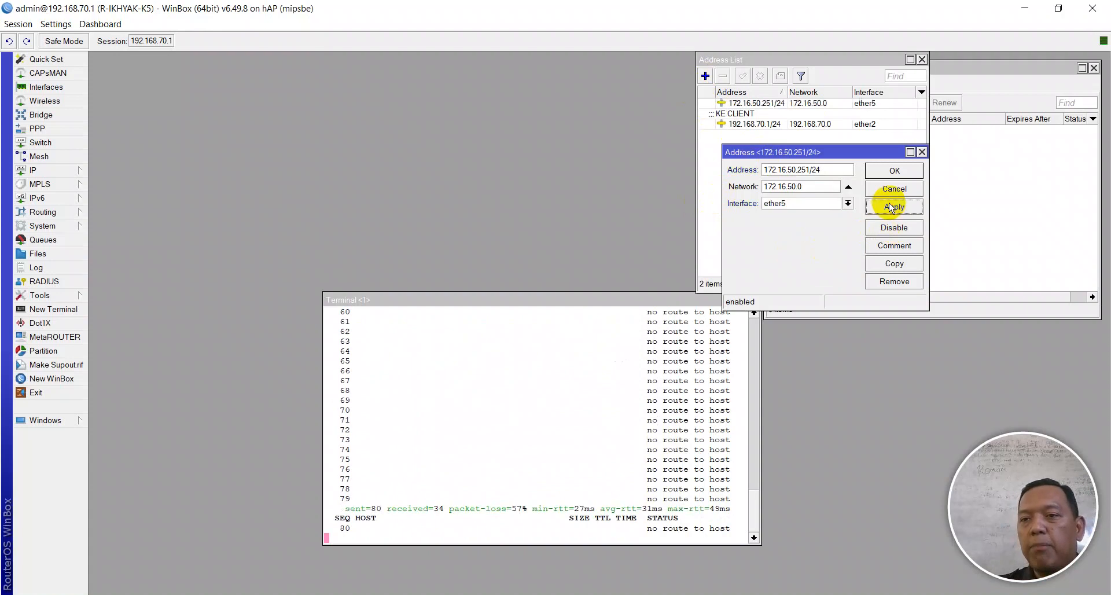
pyautogui.click(894, 171)
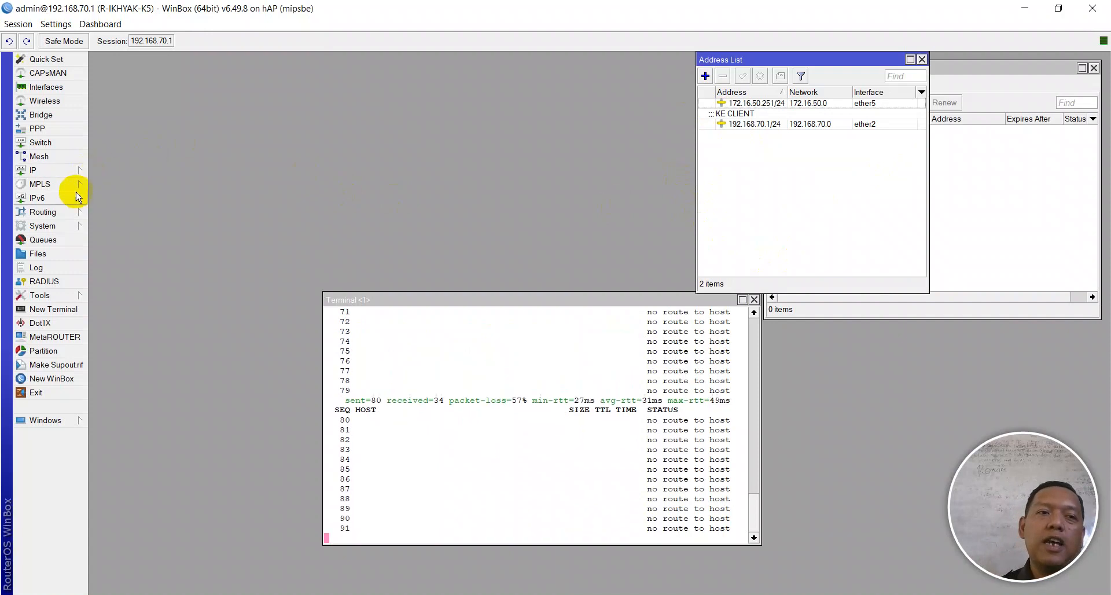
# - Set the router's DNS servers to 8.8.4.4 and 8.8.8.8 with remote requests allowed
pyautogui.click(67, 171)
pyautogui.click(105, 268)
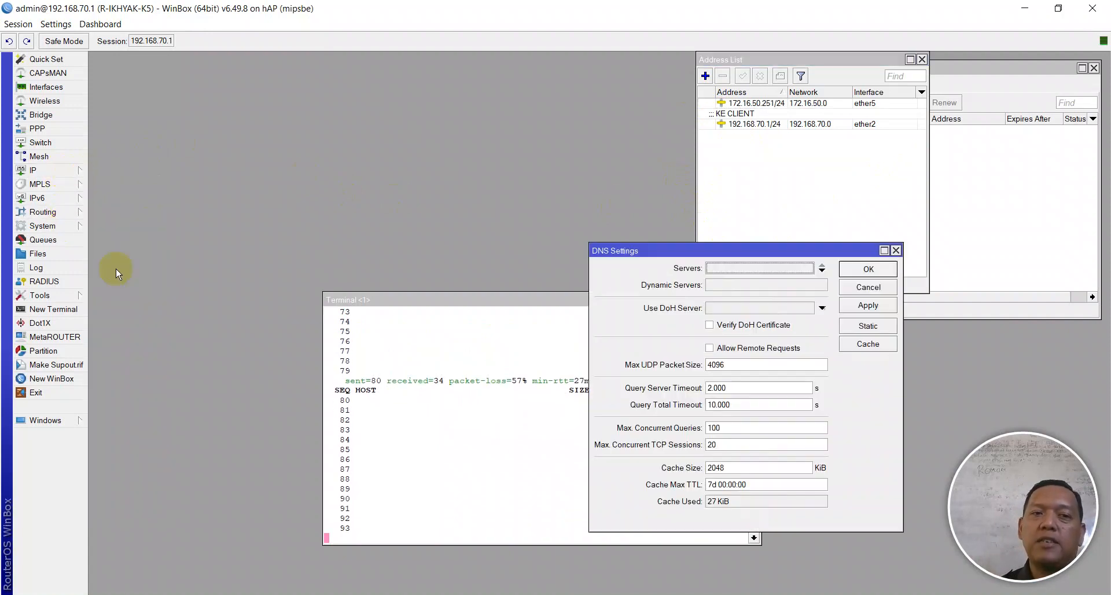
pyautogui.click(709, 347)
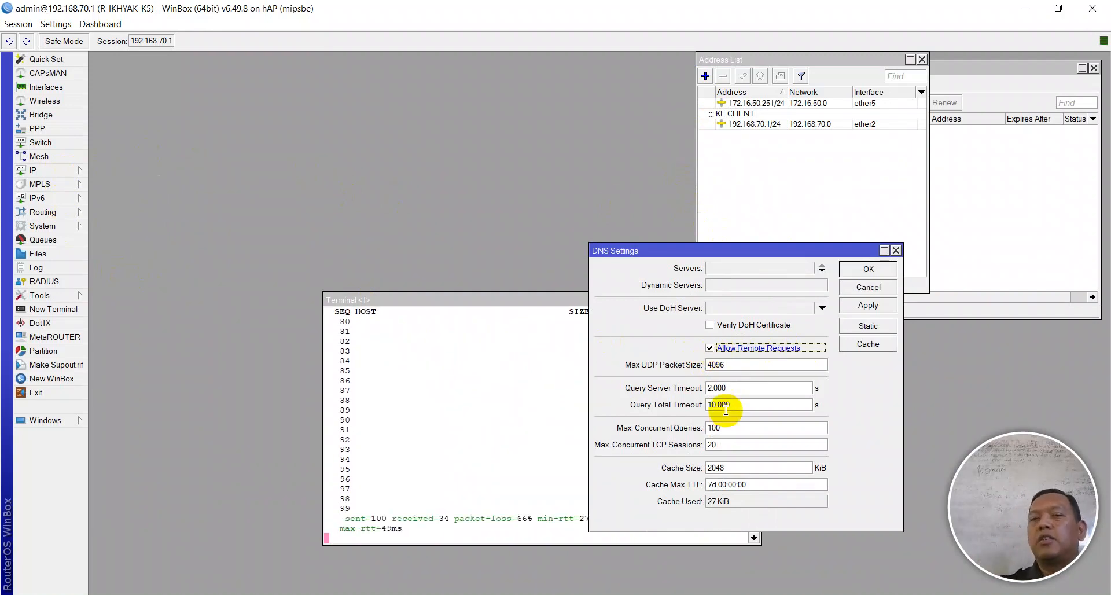
pyautogui.click(754, 269)
pyautogui.write('8.8.4.4')
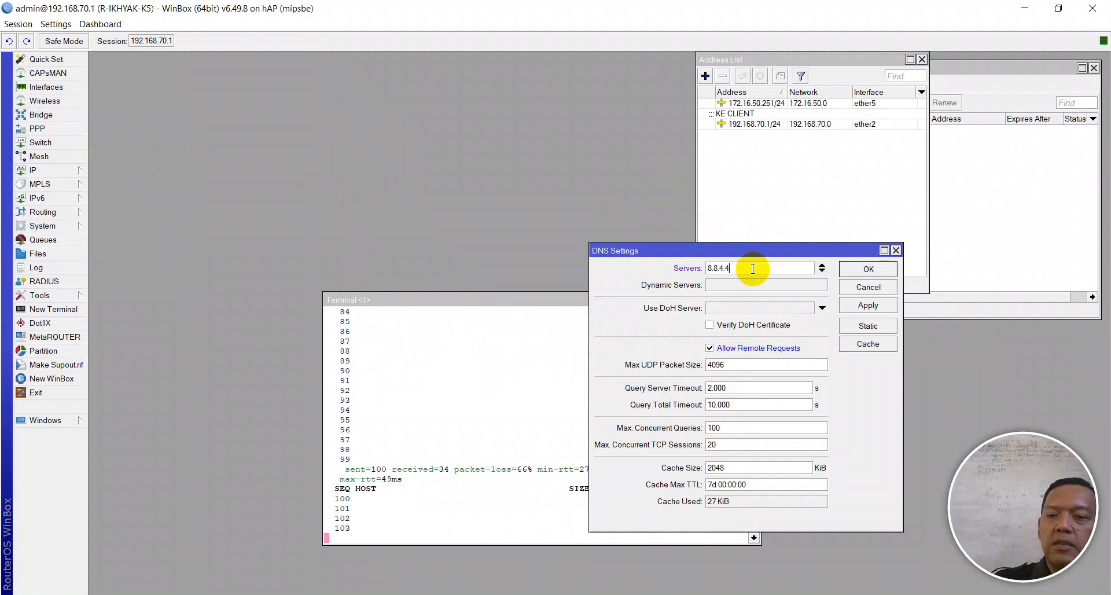
pyautogui.click(822, 271)
pyautogui.write('8')
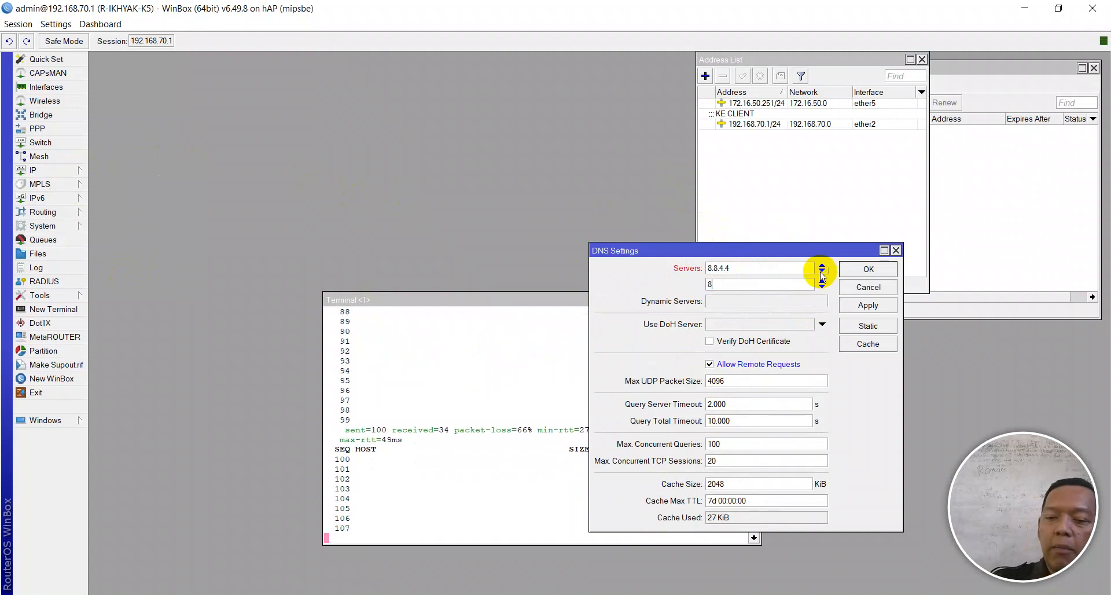
pyautogui.write('.8.8.8')
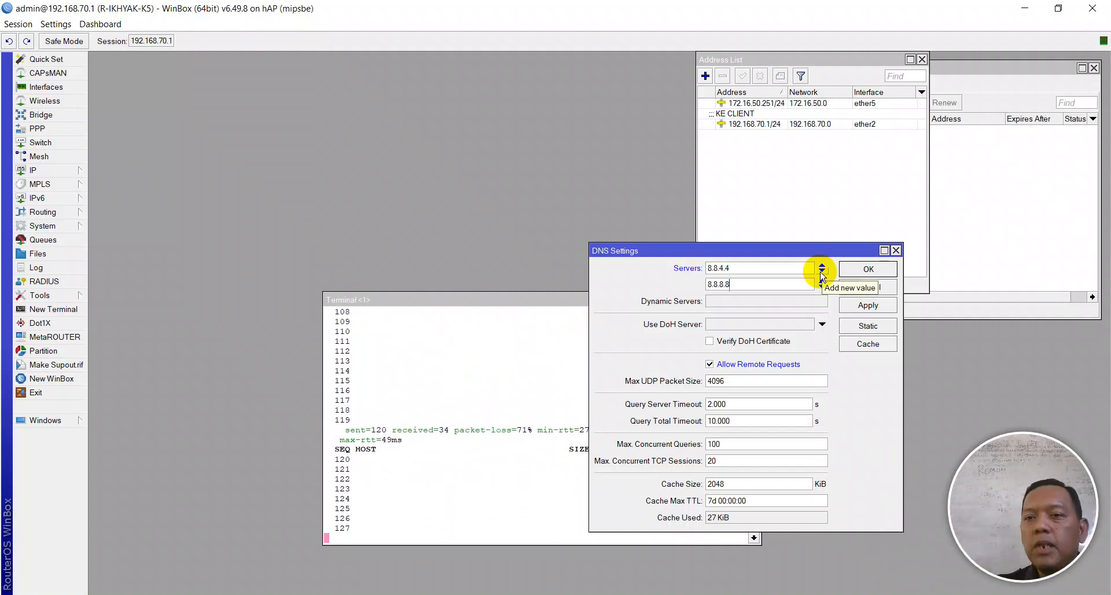
pyautogui.click(868, 305)
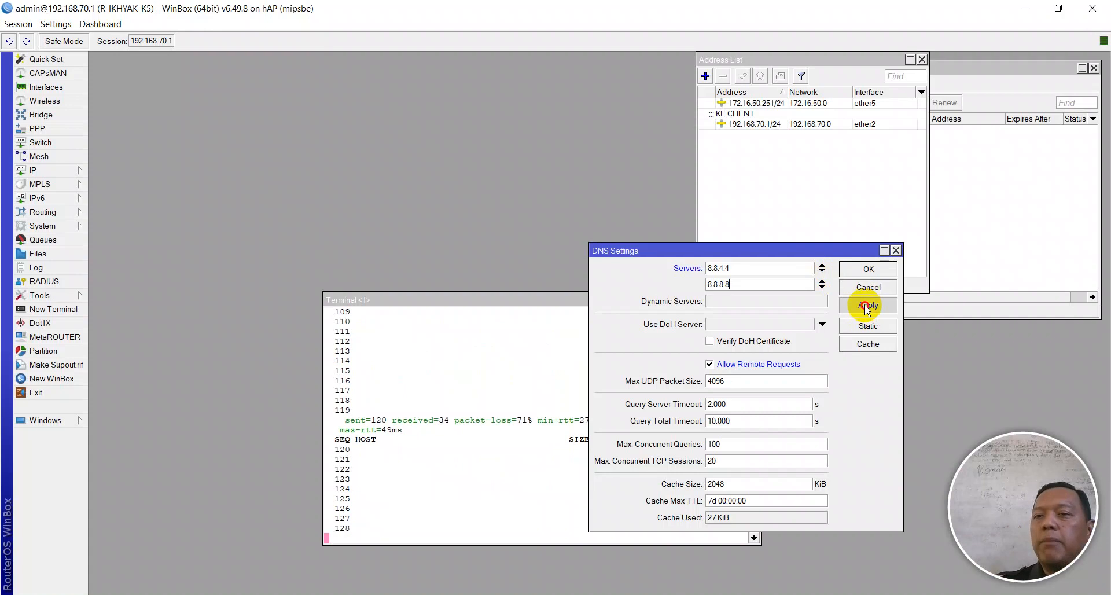
pyautogui.click(869, 269)
pyautogui.click(515, 404)
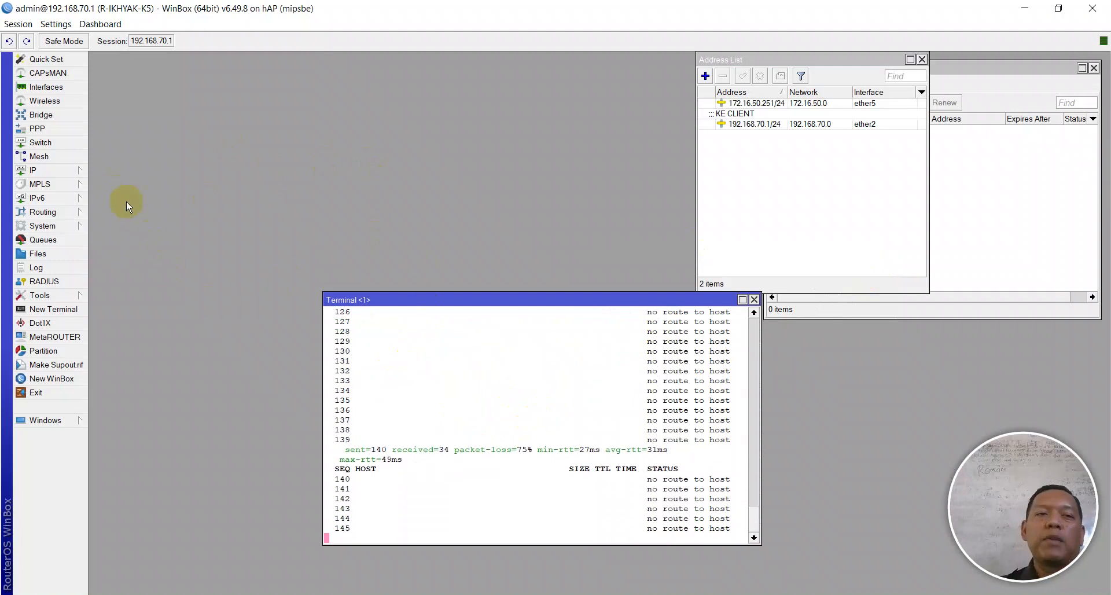
# - Add a static default route 0.0.0.0/0 via gateway 172.16.50.1
pyautogui.click(68, 171)
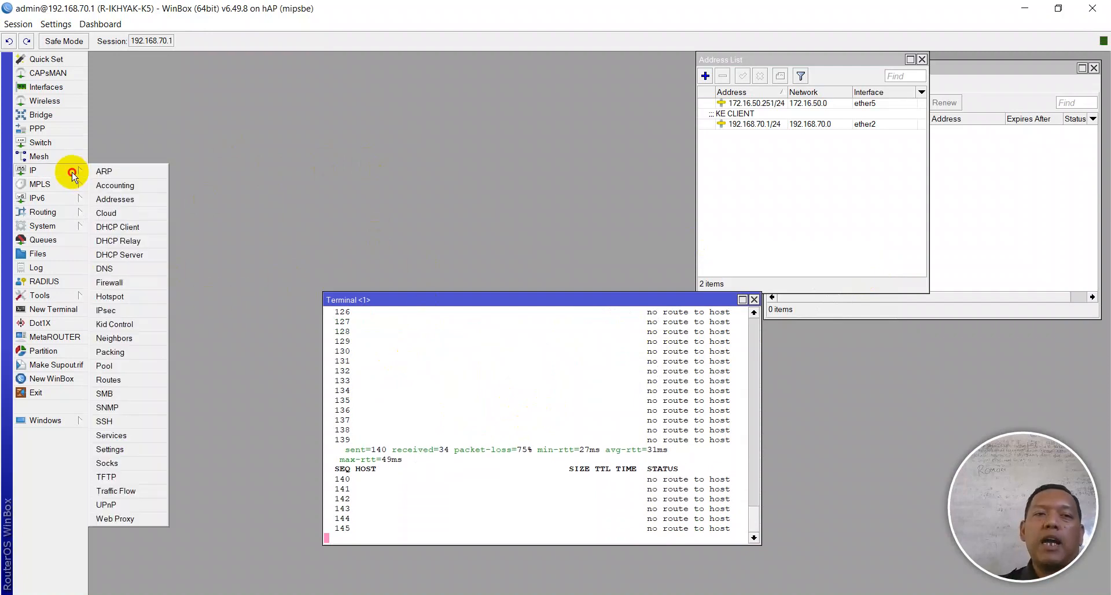
pyautogui.click(133, 383)
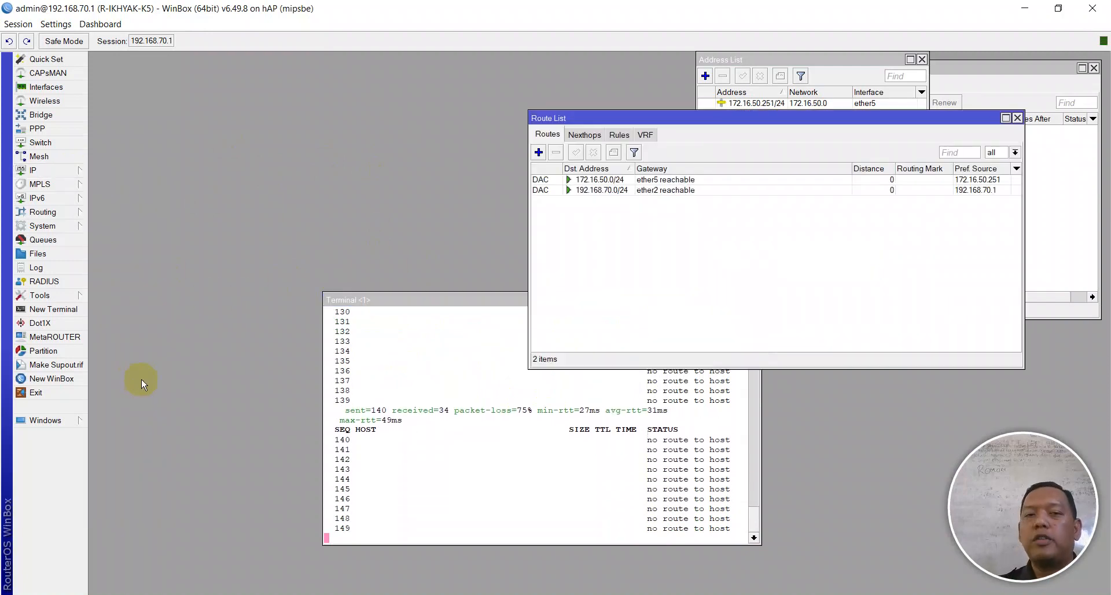
pyautogui.click(540, 155)
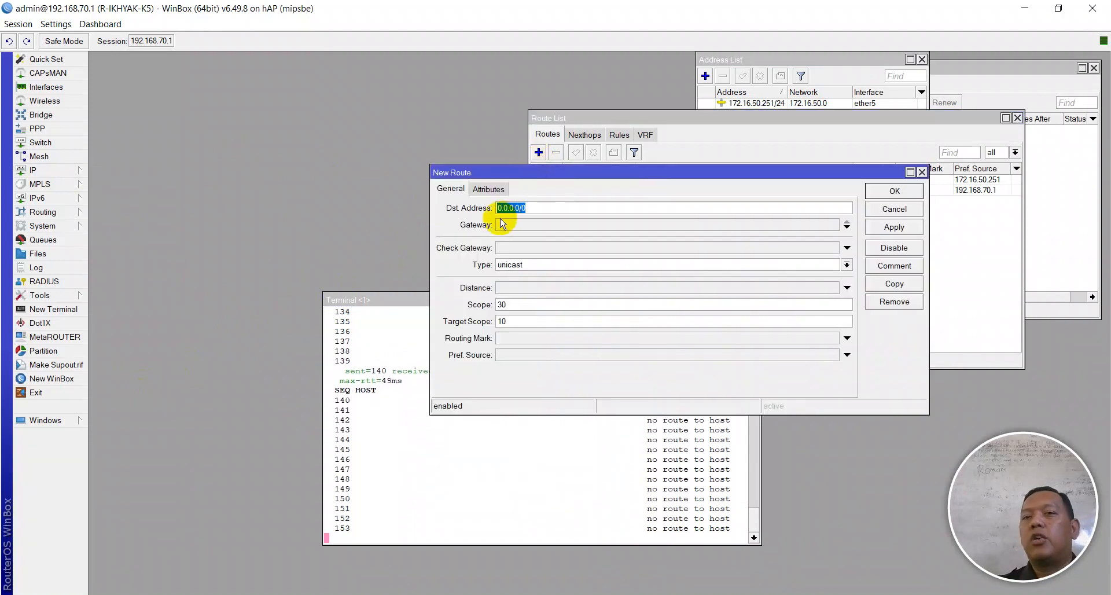
pyautogui.click(549, 210)
pyautogui.click(541, 223)
pyautogui.write('172.16')
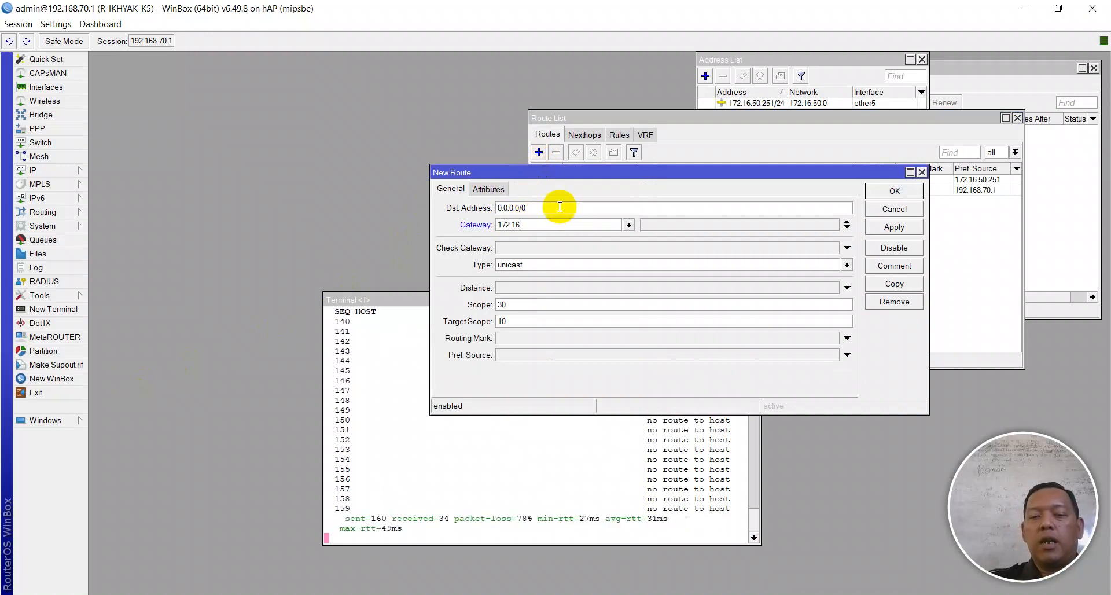
pyautogui.write('.50.1')
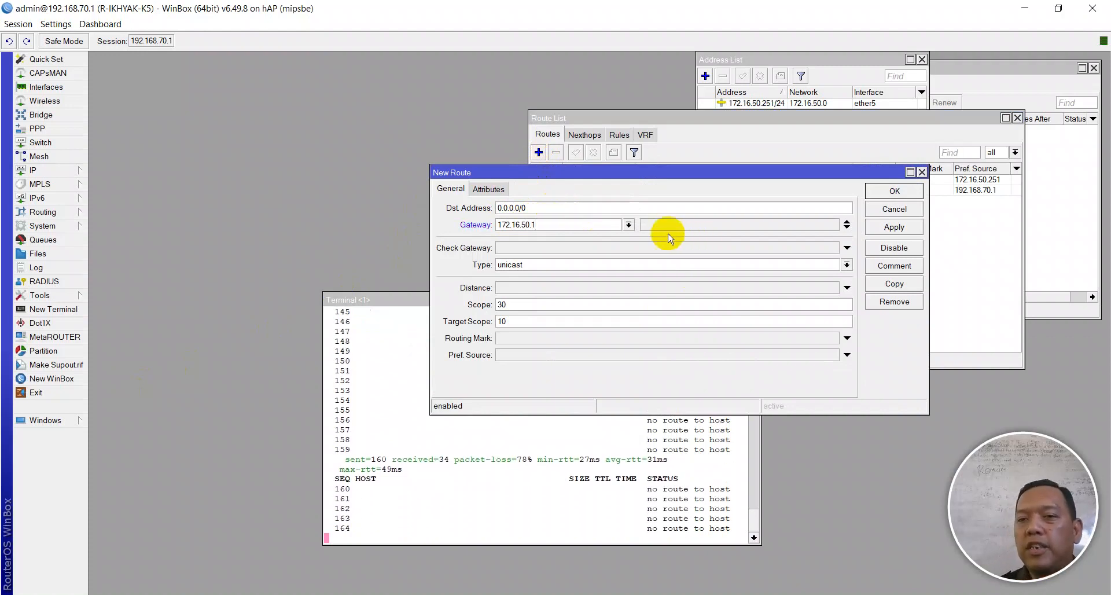
pyautogui.moveTo(389, 300); pyautogui.dragTo(213, 308)
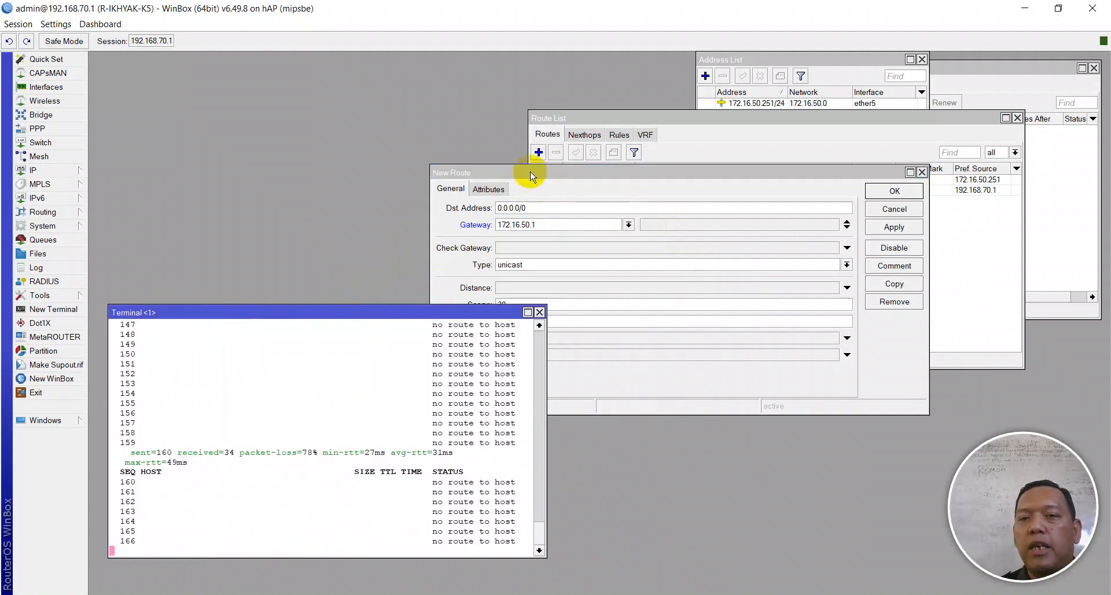
pyautogui.click(537, 169)
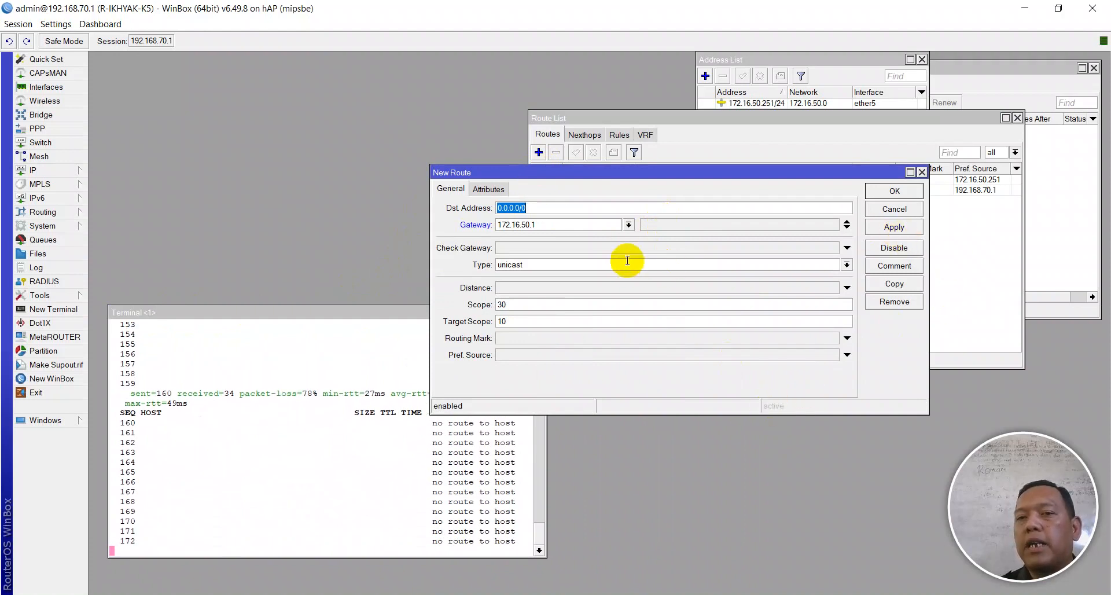
pyautogui.click(559, 225)
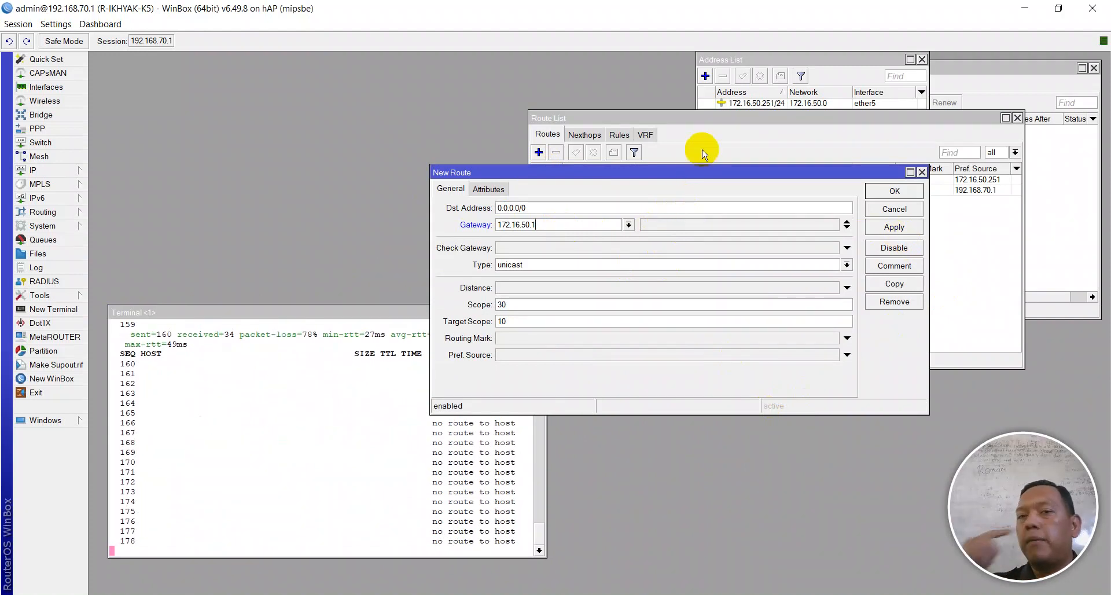
pyautogui.click(878, 231)
pyautogui.moveTo(712, 174); pyautogui.dragTo(838, 148)
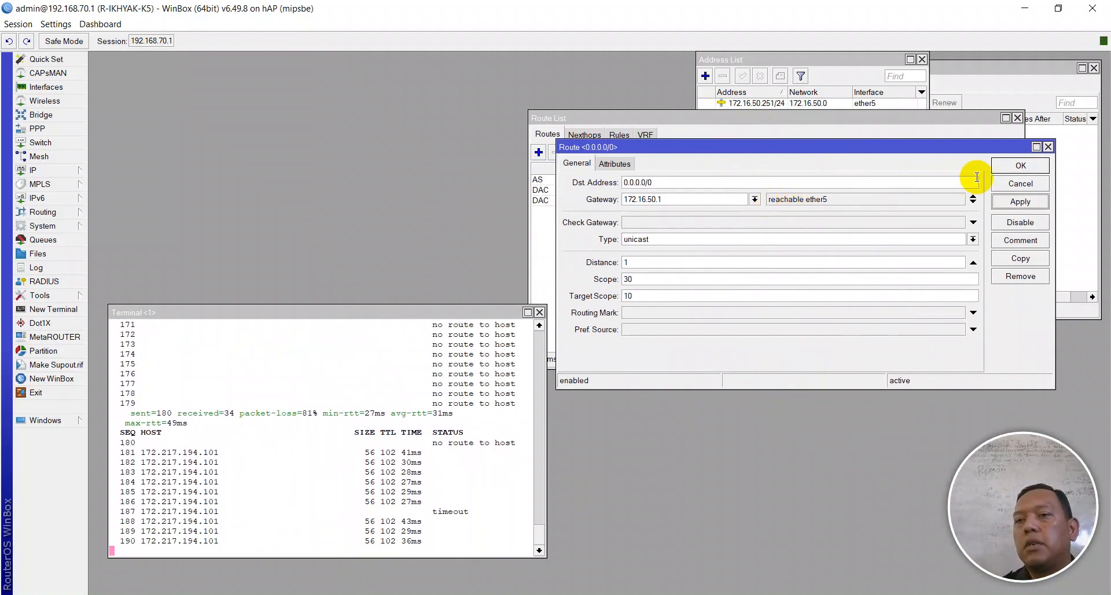
pyautogui.click(995, 166)
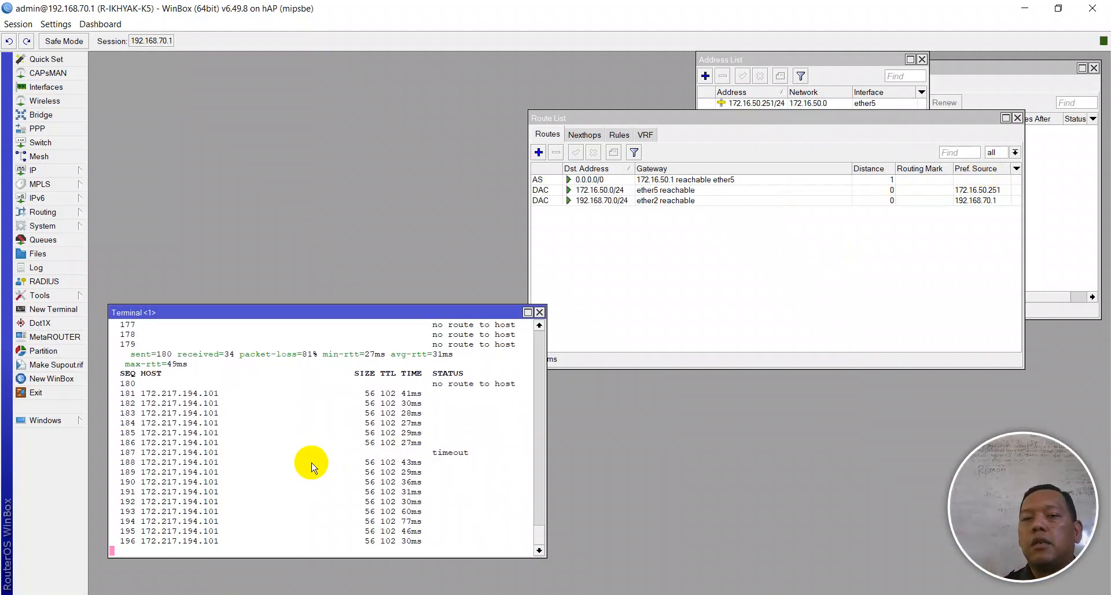
# - Stop the facebook.com ping in Command Prompt and start pinging twitter.com
pyautogui.click(475, 594)
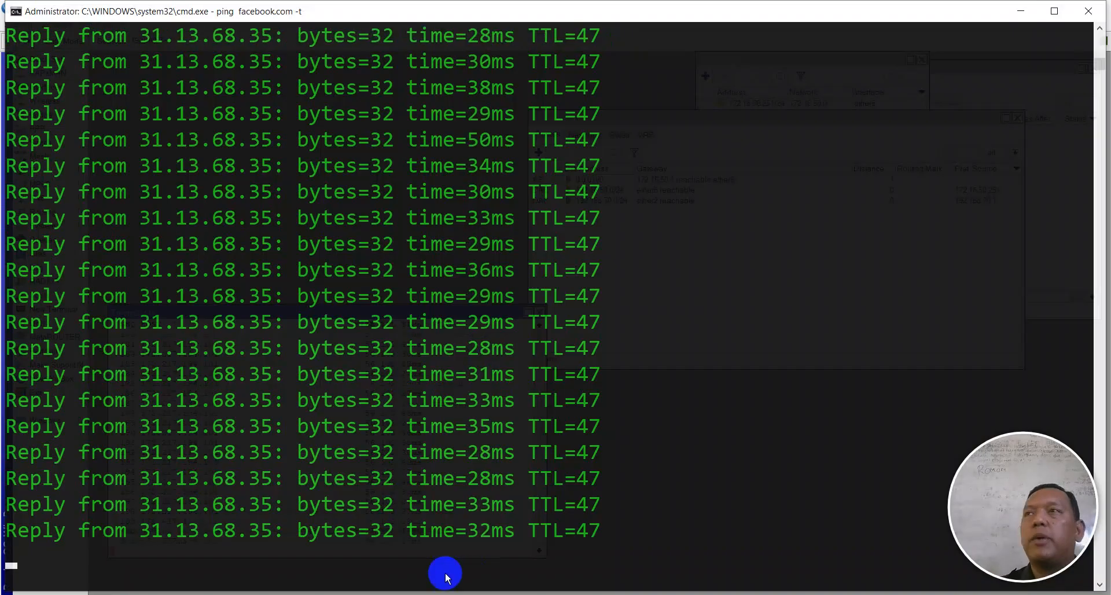
pyautogui.hotkey('ctrl', 'c')
pyautogui.write('pin')
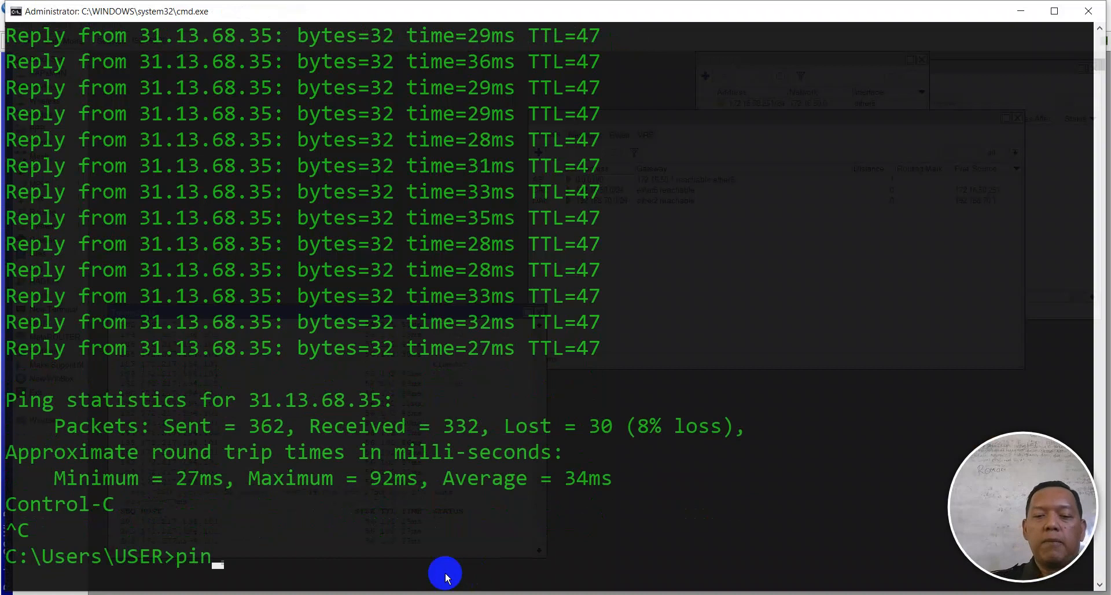
pyautogui.write('g twitter')
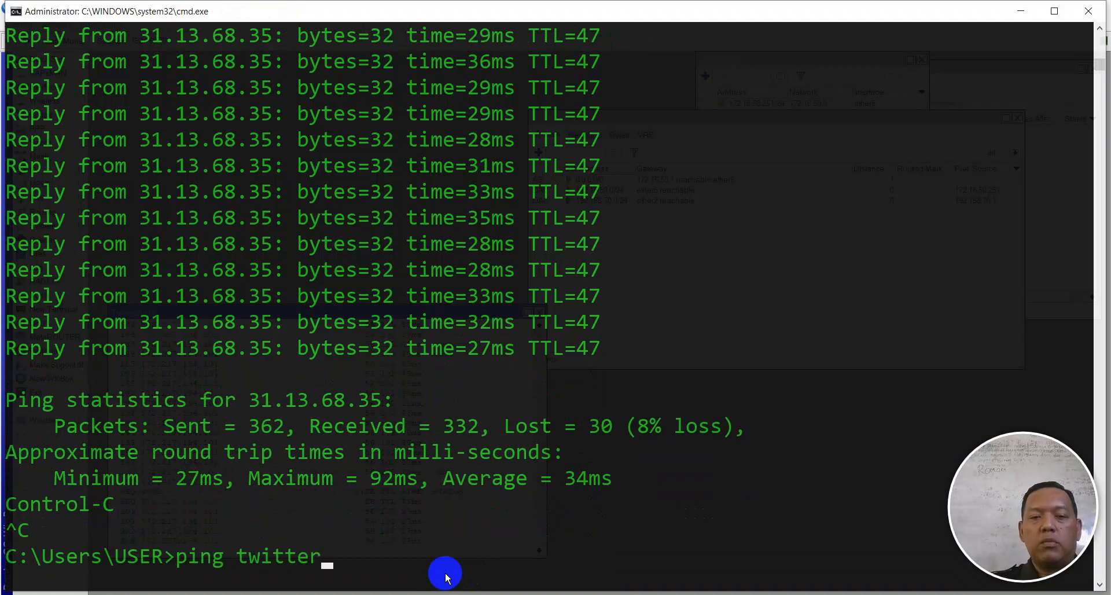
pyautogui.write('.com')
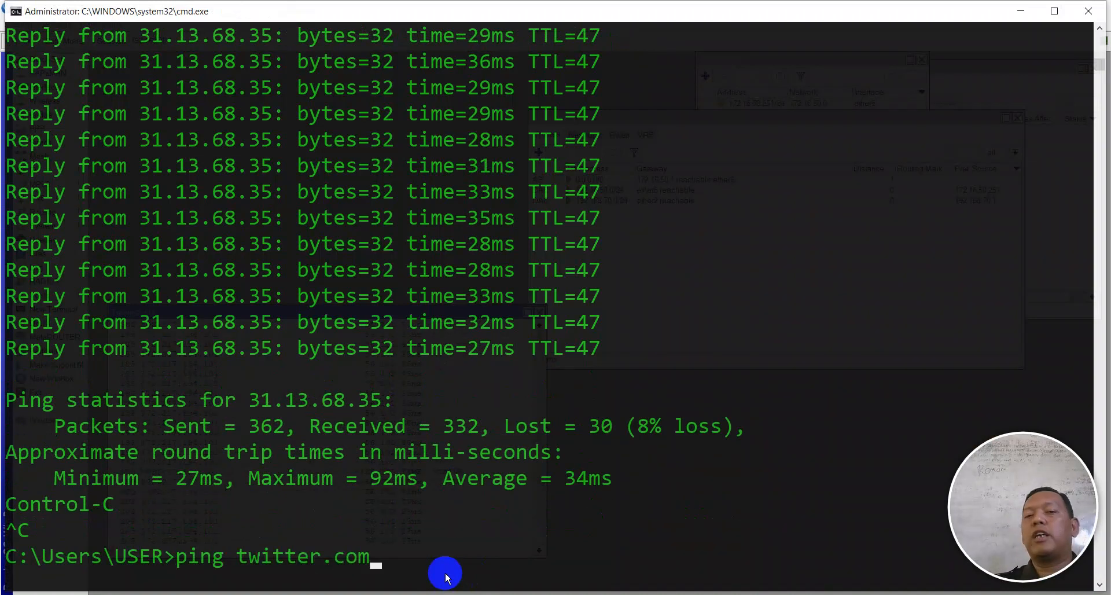
pyautogui.press('Return')
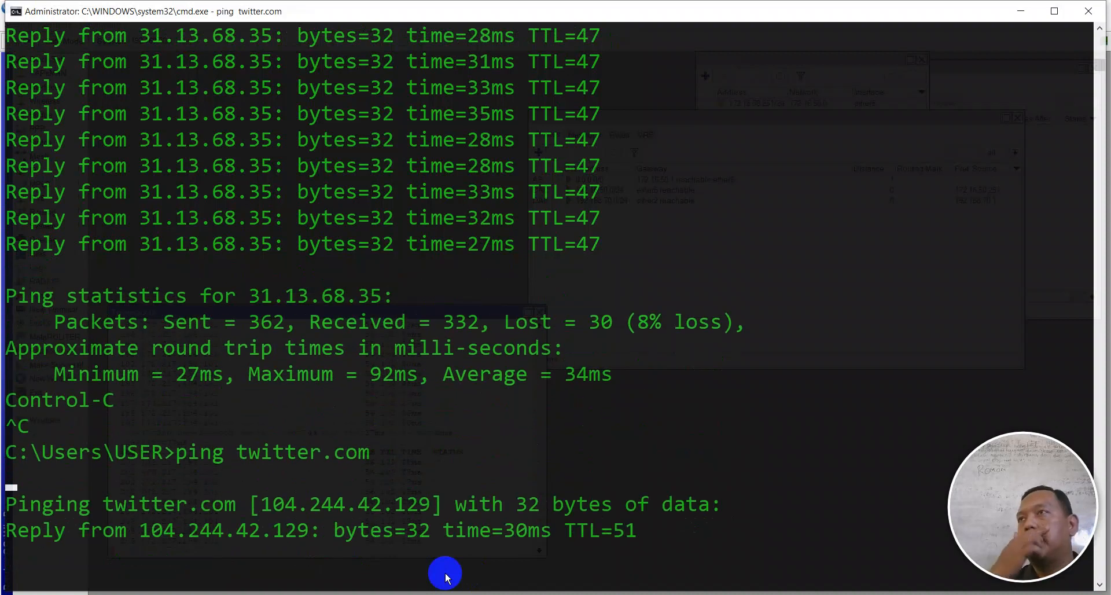